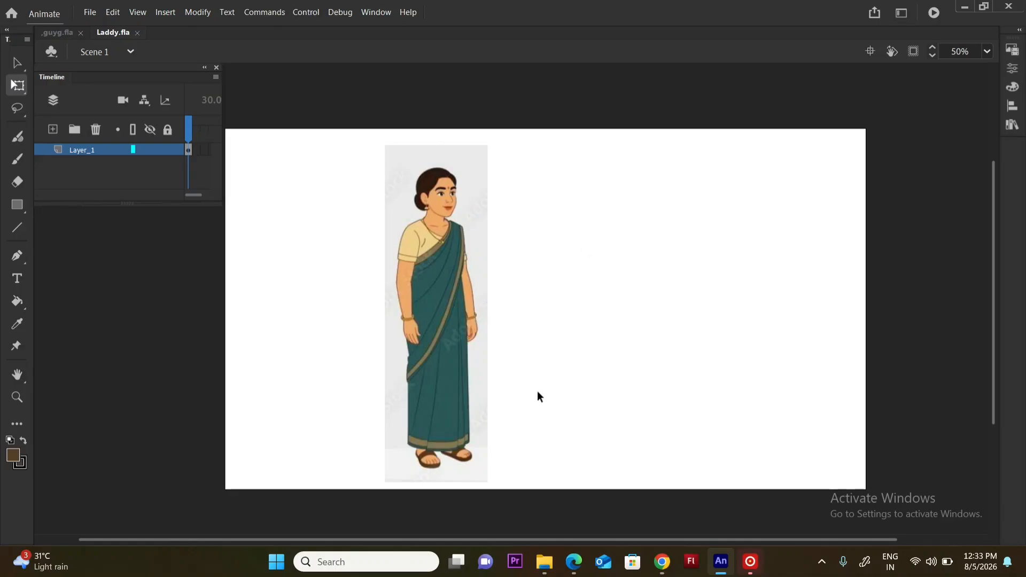
- Open the reference image's symbol for editing and add a new layer above the image layer
{"action": "left_click", "coordinate": [444, 239]}
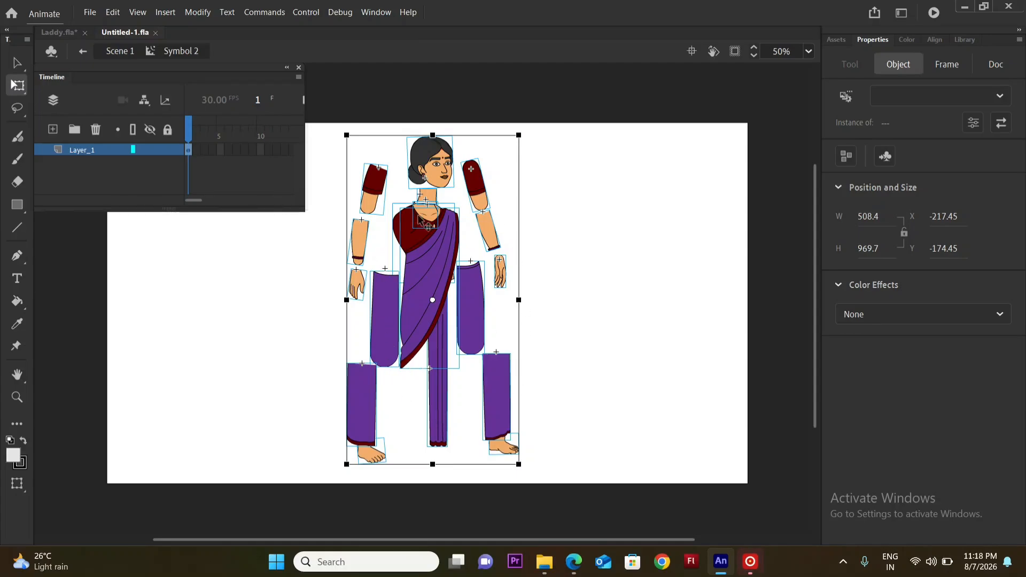
{"action": "left_click", "coordinate": [329, 321]}
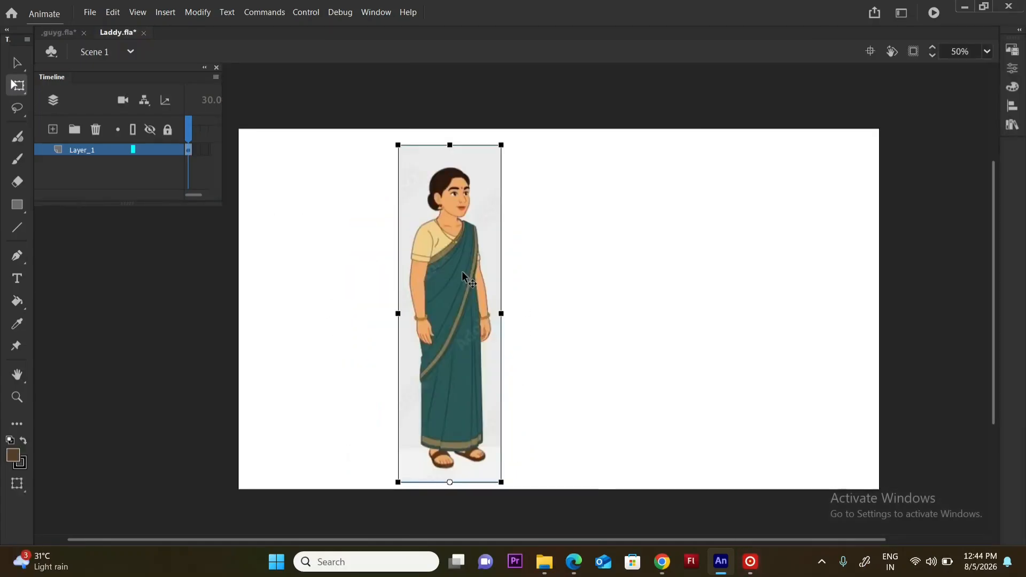
{"action": "double_click", "coordinate": [460, 275]}
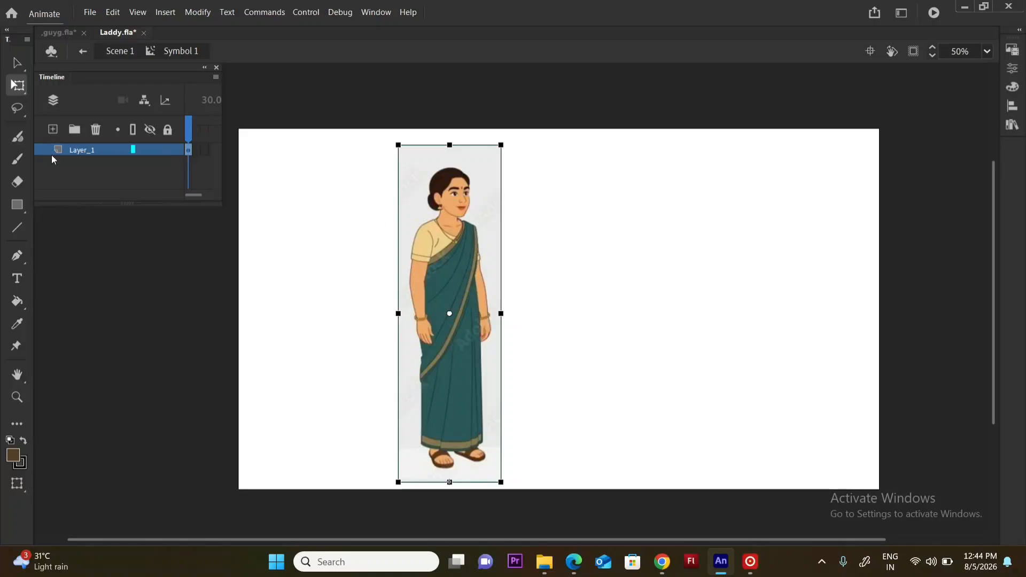
{"action": "left_click", "coordinate": [53, 130]}
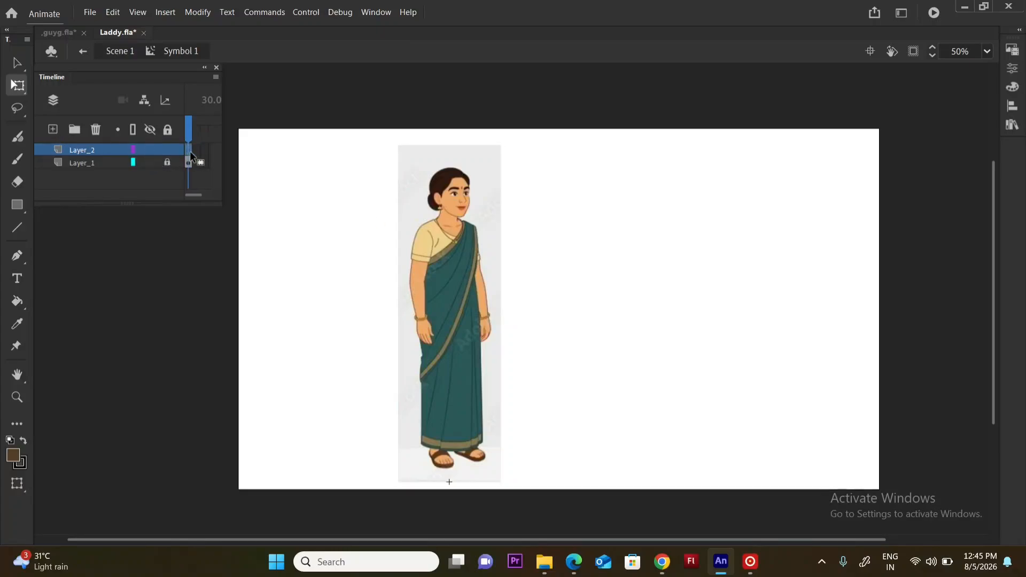
- Draw a rectangle over the woman's head on the new layer and delete its fill, keeping only the outline
{"action": "key", "text": "ctrl+equal"}
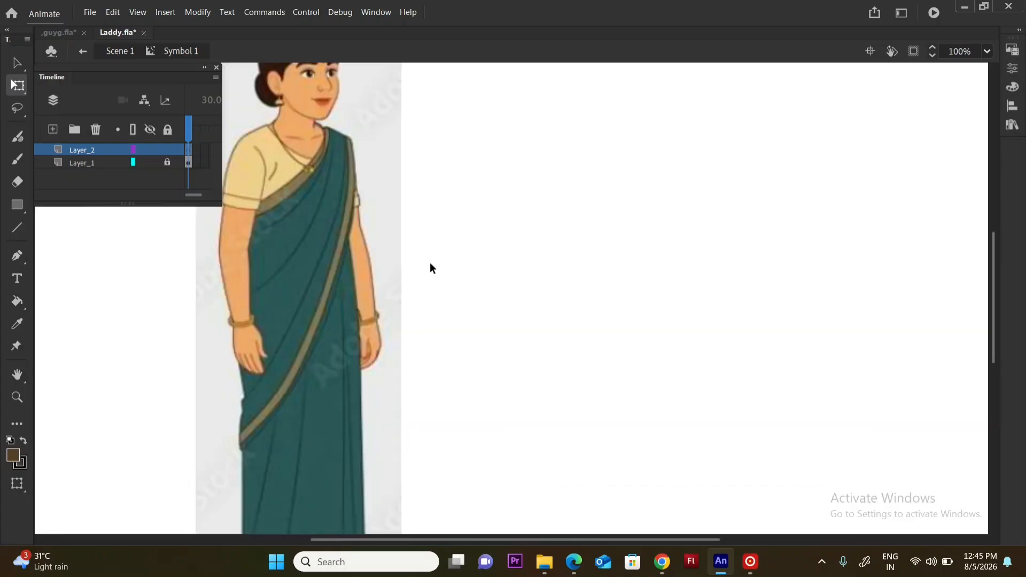
{"action": "key", "text": "ctrl+equal"}
{"action": "key", "text": "ctrl+minus"}
{"action": "key", "text": "ctrl+equal"}
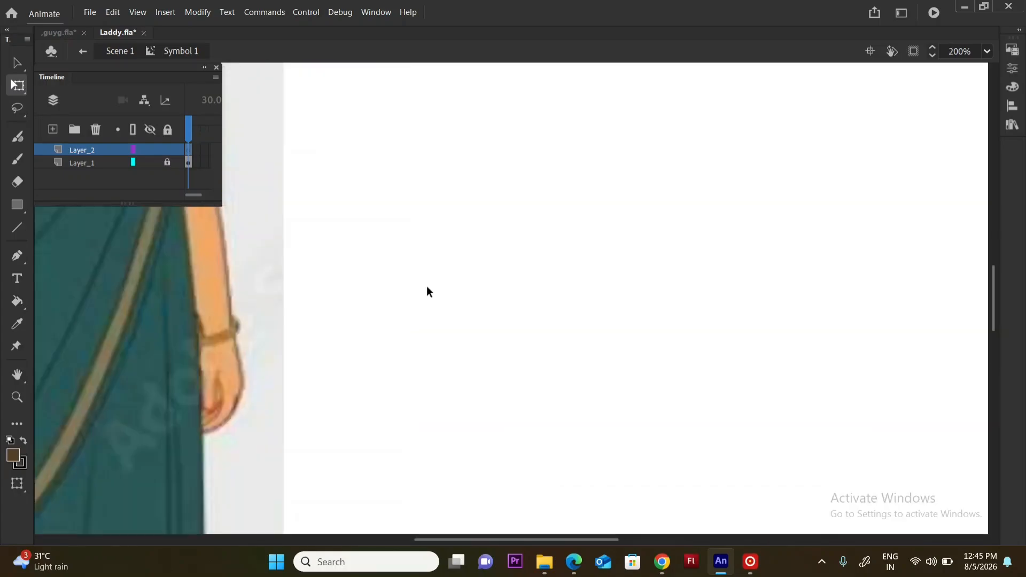
{"action": "left_click_drag", "start_coordinate": [427, 540], "coordinate": [318, 475]}
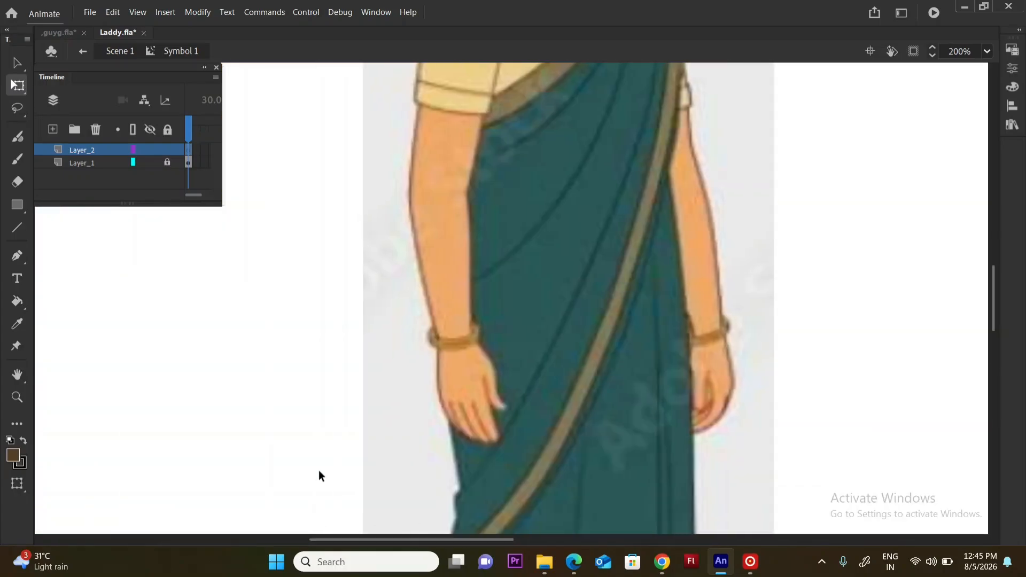
{"action": "left_click_drag", "start_coordinate": [996, 320], "coordinate": [1009, 262]}
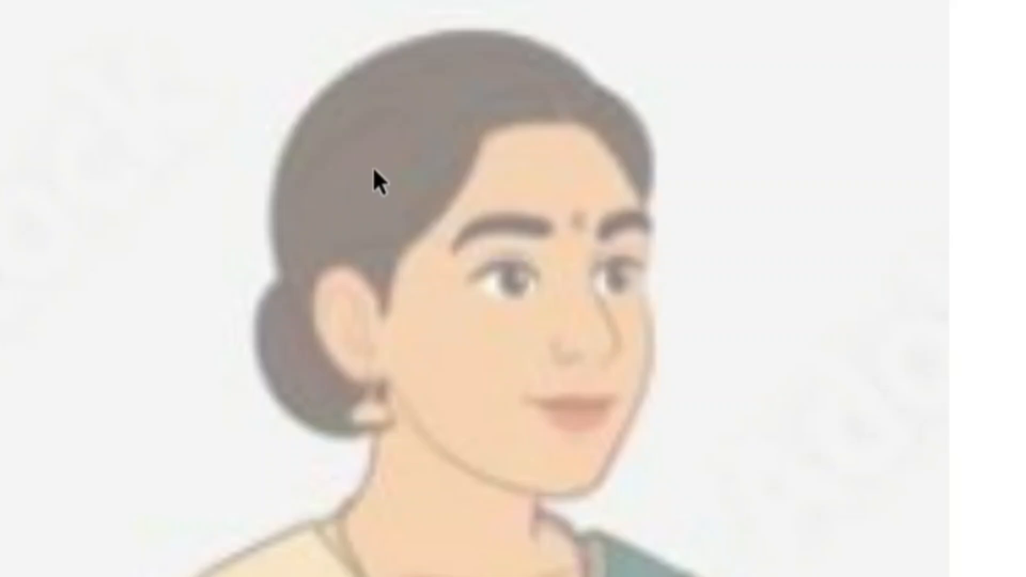
{"action": "left_click_drag", "start_coordinate": [310, 52], "coordinate": [642, 501]}
{"action": "key", "text": "v"}
{"action": "left_click", "coordinate": [521, 293]}
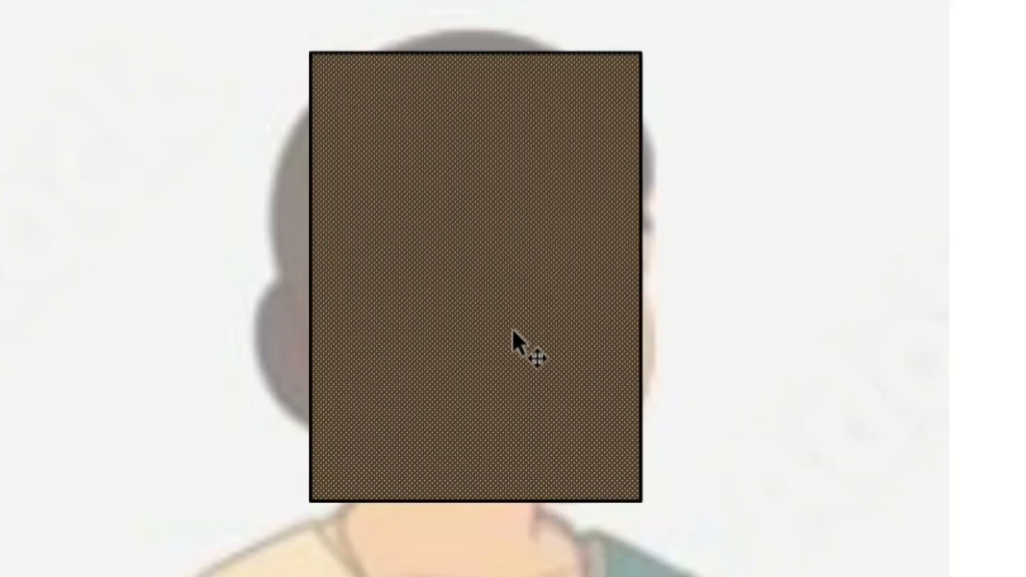
{"action": "key", "text": "Delete"}
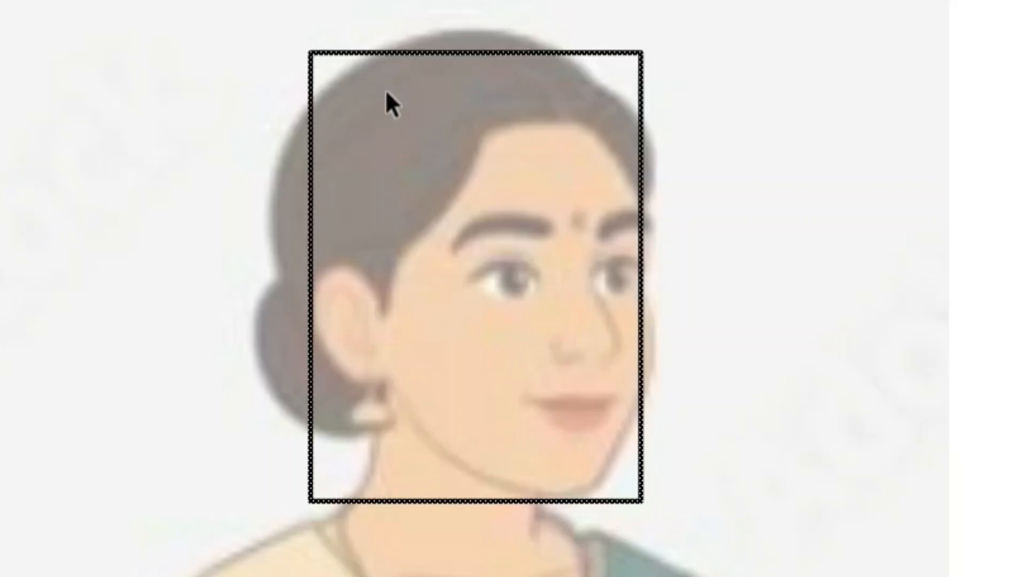
- Reshape the upper part of the rectangle outline to follow the crown, the hair parting and the front of the hair
{"action": "left_click_drag", "start_coordinate": [312, 54], "coordinate": [346, 73]}
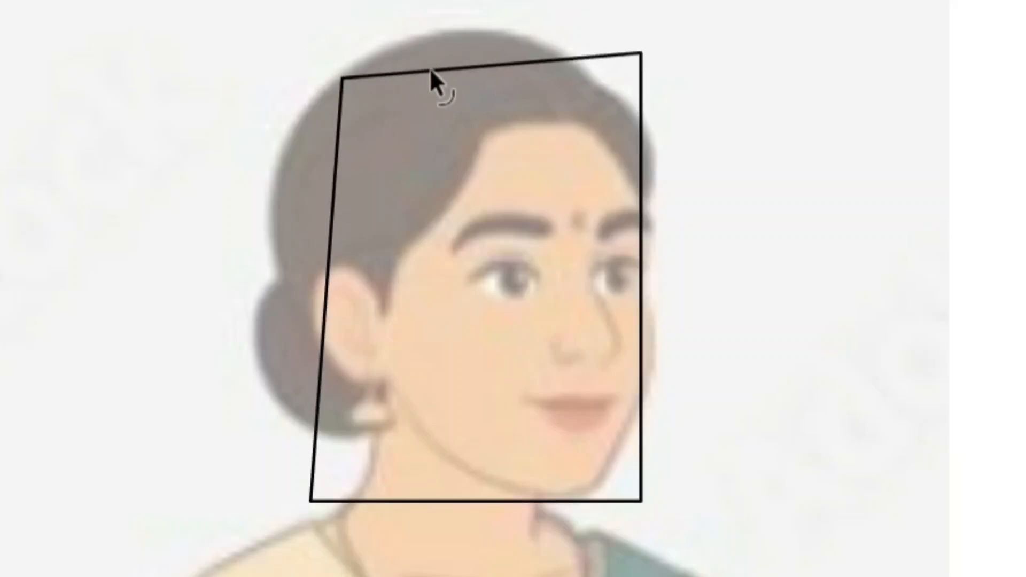
{"action": "left_click_drag", "start_coordinate": [429, 68], "coordinate": [396, 12]}
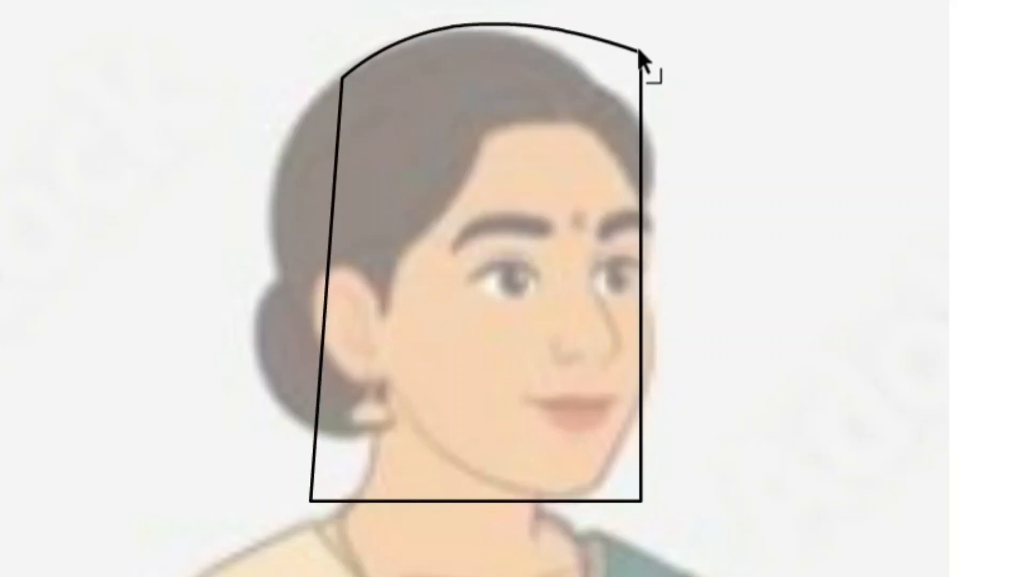
{"action": "left_click_drag", "start_coordinate": [639, 49], "coordinate": [568, 54]}
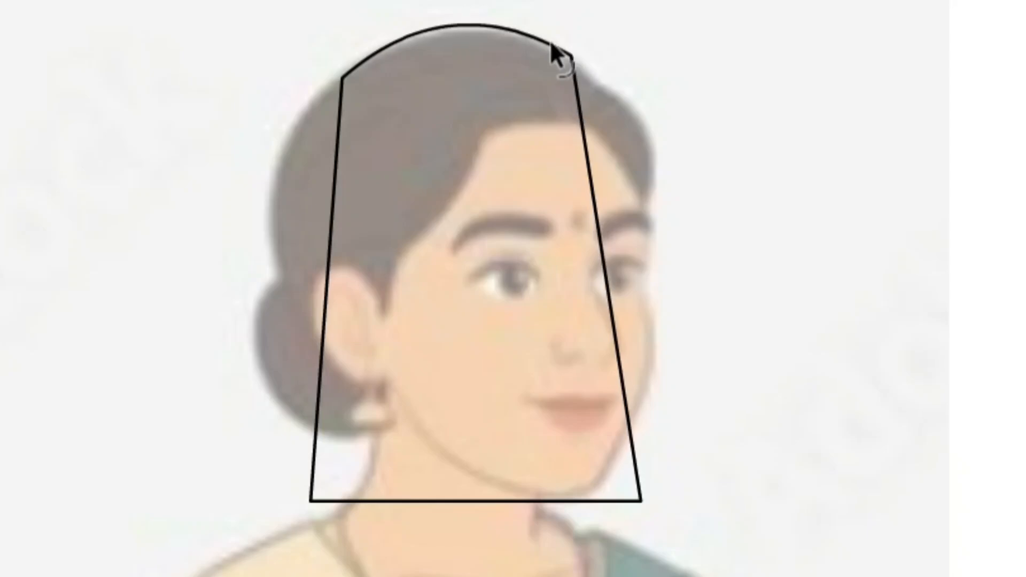
{"action": "left_click_drag", "start_coordinate": [463, 27], "coordinate": [454, 35]}
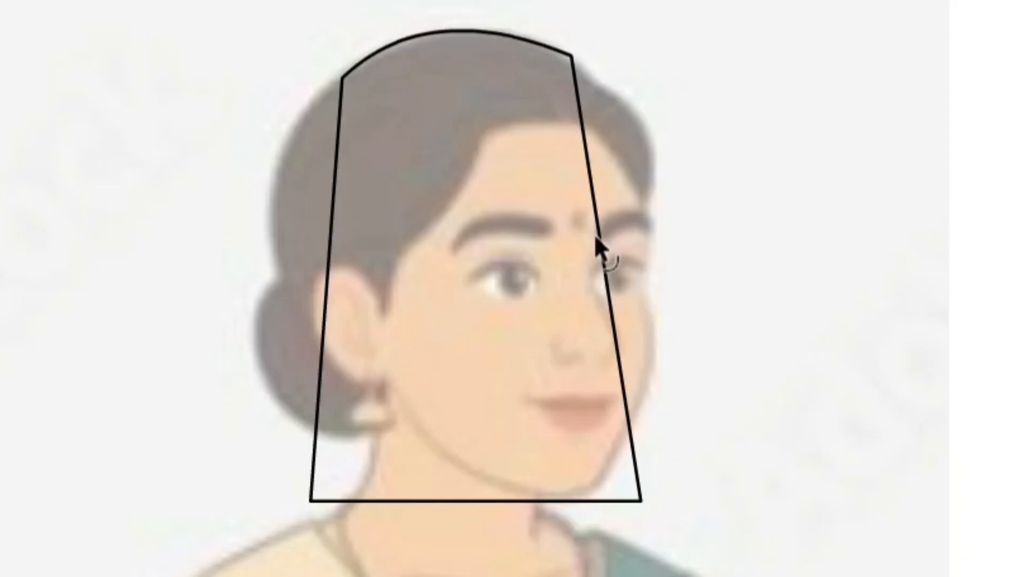
{"action": "left_click_drag", "start_coordinate": [594, 233], "coordinate": [653, 113]}
{"action": "left_click_drag", "start_coordinate": [569, 54], "coordinate": [615, 57]}
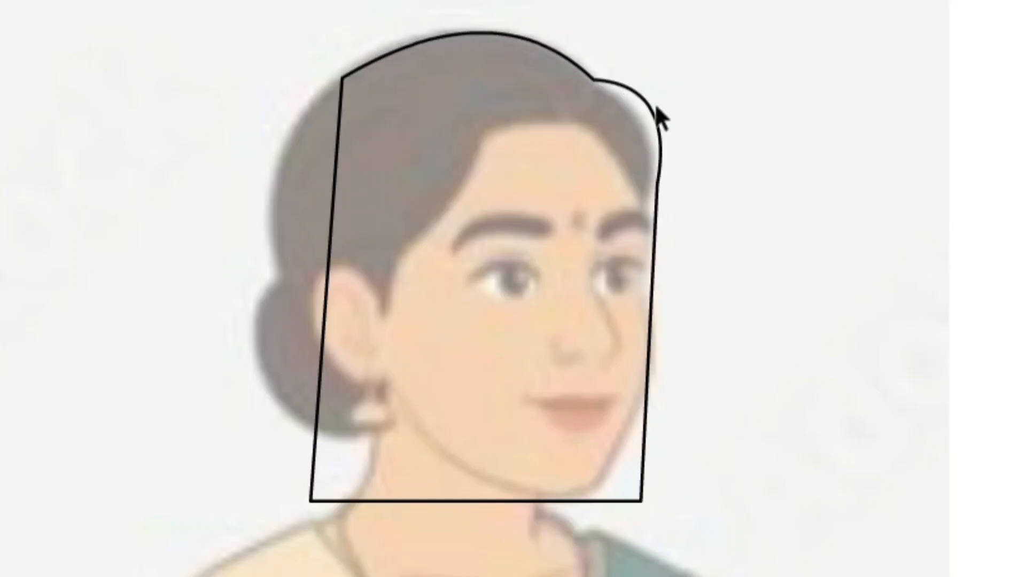
{"action": "mouse_move", "coordinate": [656, 107]}
{"action": "left_mouse_down"}
{"action": "mouse_move", "coordinate": [648, 121]}
{"action": "mouse_move", "coordinate": [656, 118]}
{"action": "left_mouse_up"}
{"action": "left_click_drag", "start_coordinate": [593, 81], "coordinate": [602, 84]}
{"action": "mouse_move", "coordinate": [654, 150]}
{"action": "left_mouse_down"}
{"action": "mouse_move", "coordinate": [658, 160]}
{"action": "mouse_move", "coordinate": [667, 153]}
{"action": "left_mouse_up"}
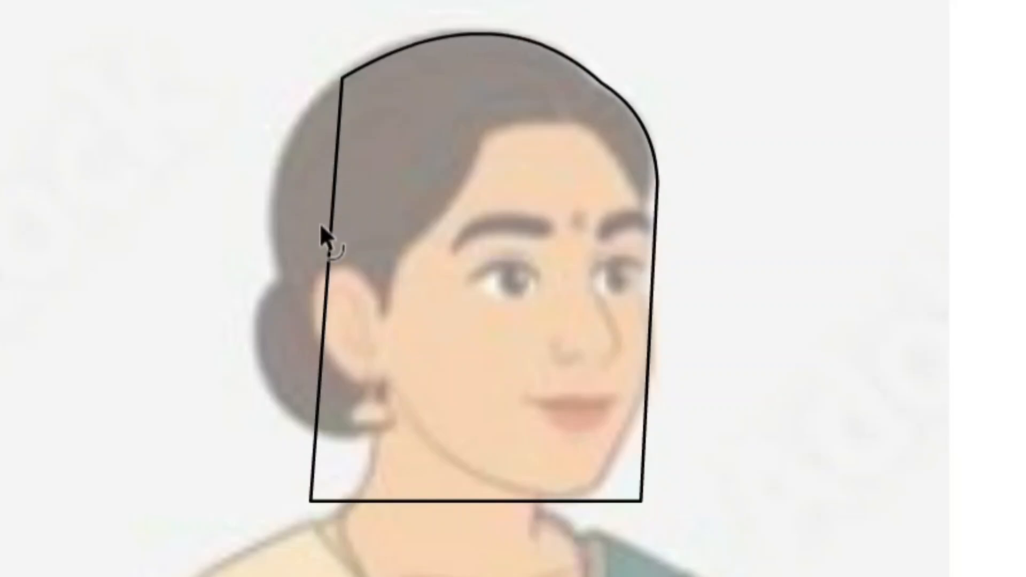
- Curve the outline's rear edge around the back of the head and down to the earlobe
{"action": "left_click_drag", "start_coordinate": [320, 226], "coordinate": [284, 262]}
{"action": "left_click_drag", "start_coordinate": [307, 184], "coordinate": [277, 182]}
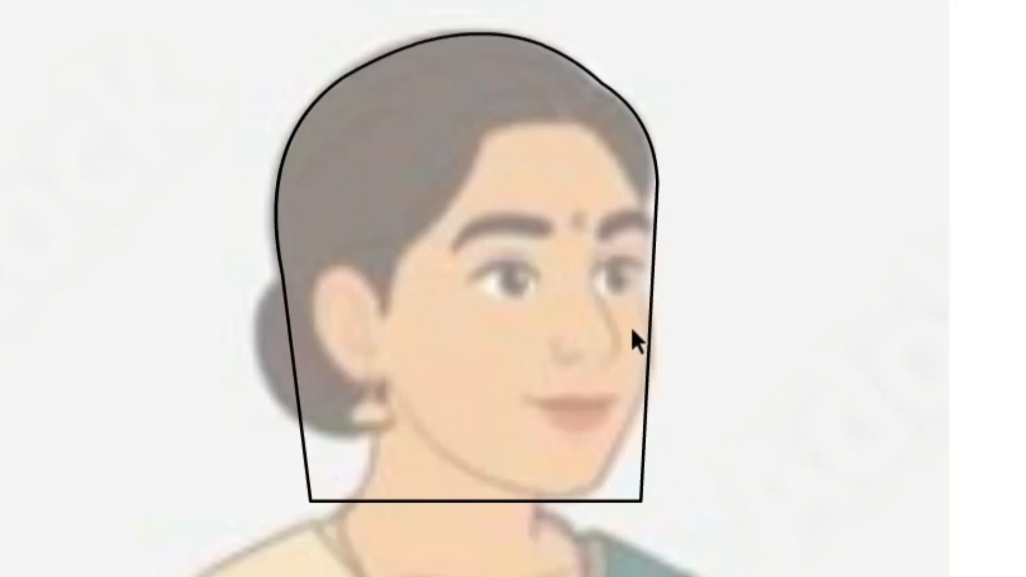
{"action": "left_click_drag", "start_coordinate": [300, 498], "coordinate": [279, 561]}
{"action": "left_click_drag", "start_coordinate": [308, 497], "coordinate": [413, 422]}
{"action": "left_click_drag", "start_coordinate": [345, 353], "coordinate": [336, 387]}
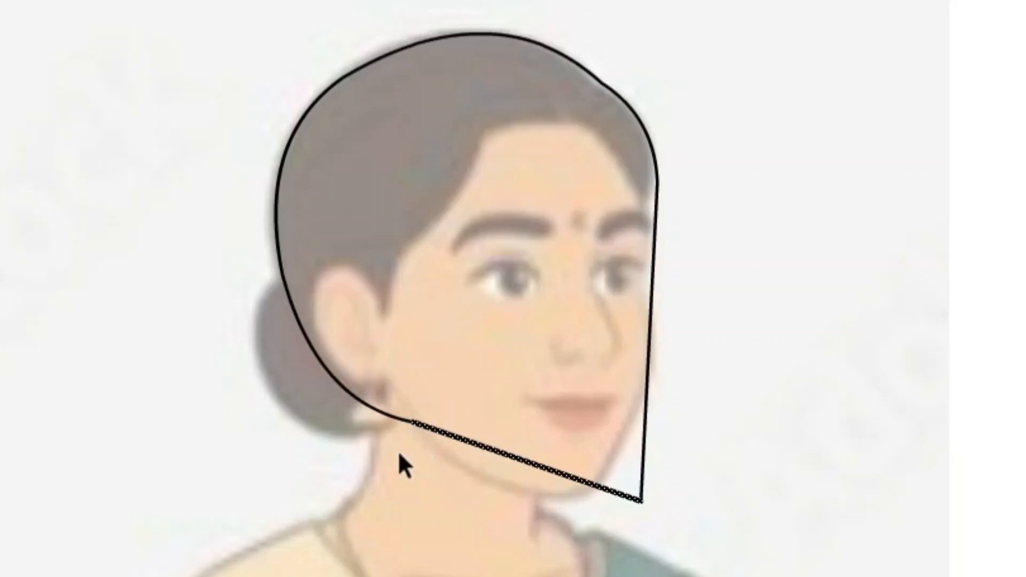
{"action": "left_click_drag", "start_coordinate": [413, 423], "coordinate": [377, 383]}
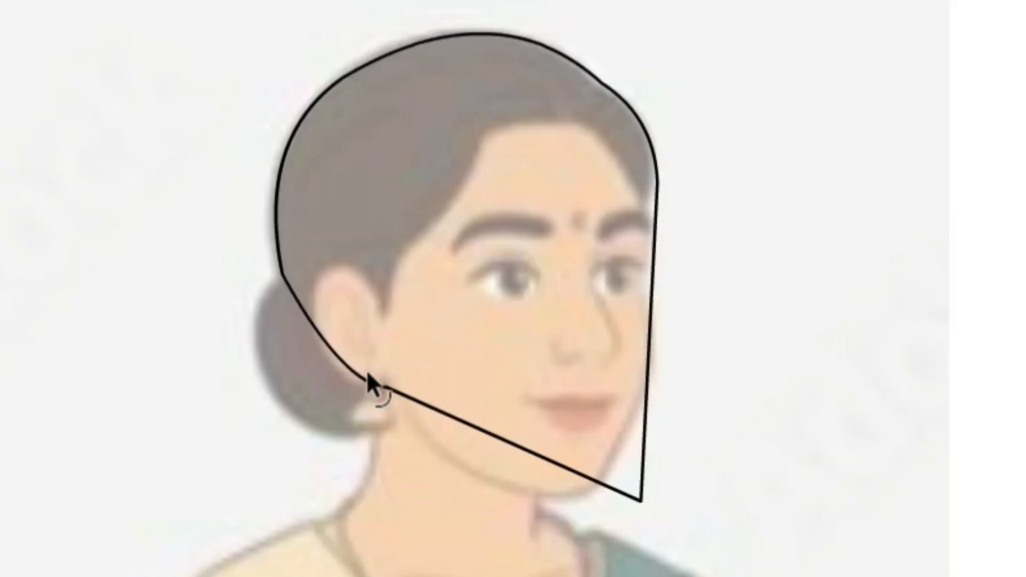
- Bend the lower and front edges of the outline to trace the jaw, chin and cheek
{"action": "left_click_drag", "start_coordinate": [461, 421], "coordinate": [430, 458]}
{"action": "left_click_drag", "start_coordinate": [645, 494], "coordinate": [599, 491]}
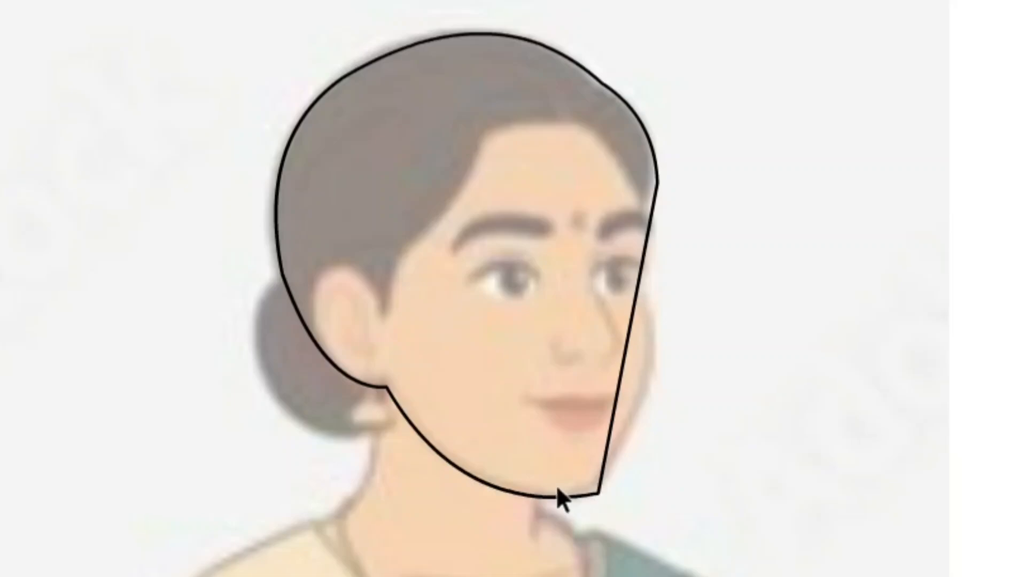
{"action": "left_click_drag", "start_coordinate": [503, 492], "coordinate": [512, 487]}
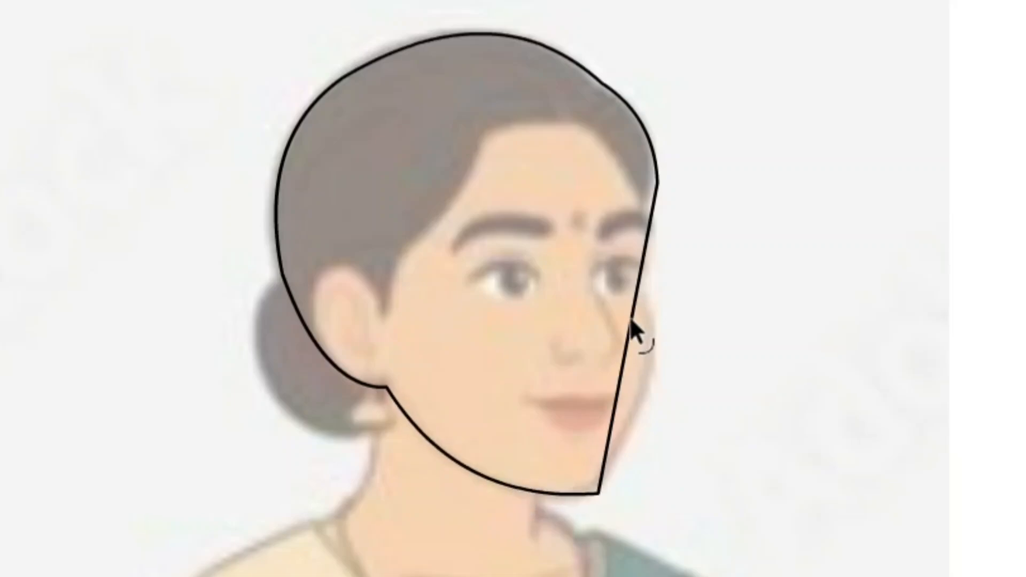
{"action": "left_click_drag", "start_coordinate": [632, 324], "coordinate": [652, 316]}
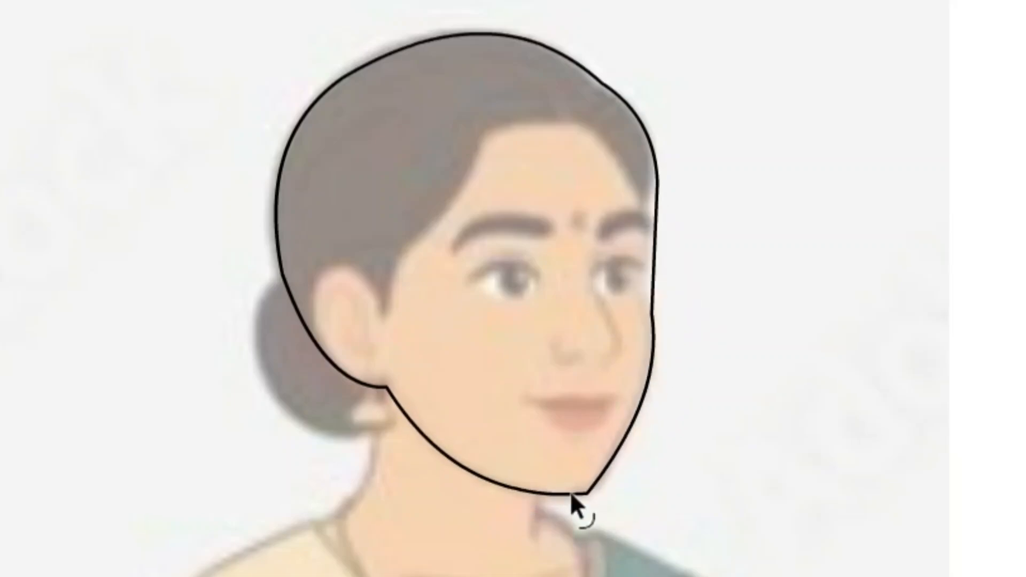
{"action": "left_click_drag", "start_coordinate": [571, 495], "coordinate": [576, 496]}
{"action": "left_click_drag", "start_coordinate": [592, 489], "coordinate": [581, 497]}
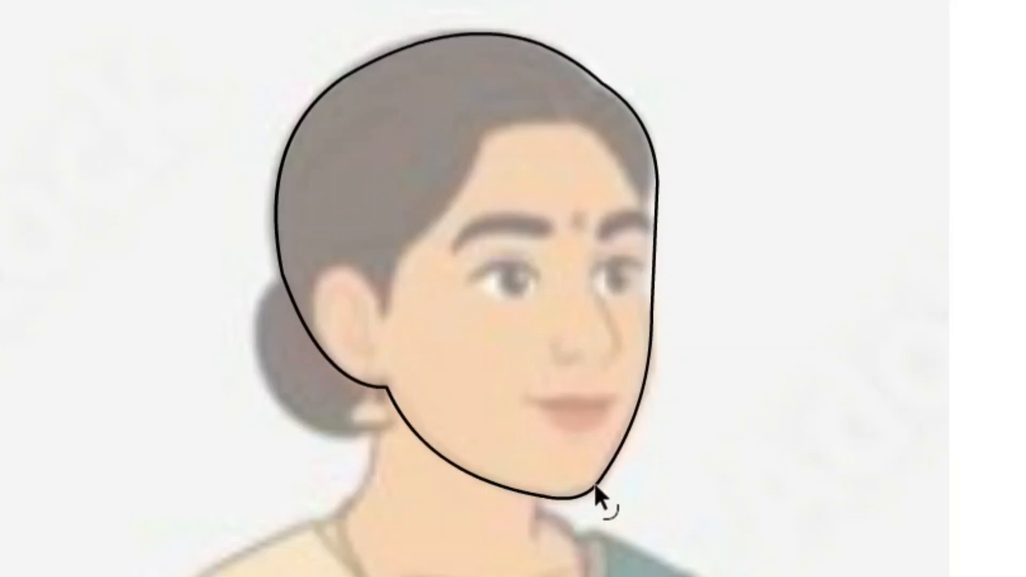
- Refine the front of the face outline with an inward dent beside the far eye and an adjusted temple and hair edge
{"action": "left_click_drag", "start_coordinate": [652, 293], "coordinate": [643, 291]}
{"action": "left_click_drag", "start_coordinate": [651, 326], "coordinate": [652, 332]}
{"action": "mouse_move", "coordinate": [644, 290]}
{"action": "left_mouse_down"}
{"action": "mouse_move", "coordinate": [665, 277]}
{"action": "mouse_move", "coordinate": [643, 290]}
{"action": "left_mouse_up"}
{"action": "left_click_drag", "start_coordinate": [657, 186], "coordinate": [651, 212]}
{"action": "left_click_drag", "start_coordinate": [657, 189], "coordinate": [653, 143]}
{"action": "left_click_drag", "start_coordinate": [604, 83], "coordinate": [603, 85]}
{"action": "left_click_drag", "start_coordinate": [652, 346], "coordinate": [652, 346]}
{"action": "double_click", "coordinate": [652, 346]}
{"action": "left_click", "coordinate": [690, 214]}
{"action": "left_click_drag", "start_coordinate": [647, 120], "coordinate": [644, 122]}
- Draw a line from the ear across the forehead, remove its end outside the head, and bend it into the hairline
{"action": "key", "text": "n"}
{"action": "left_click_drag", "start_coordinate": [334, 328], "coordinate": [698, 33]}
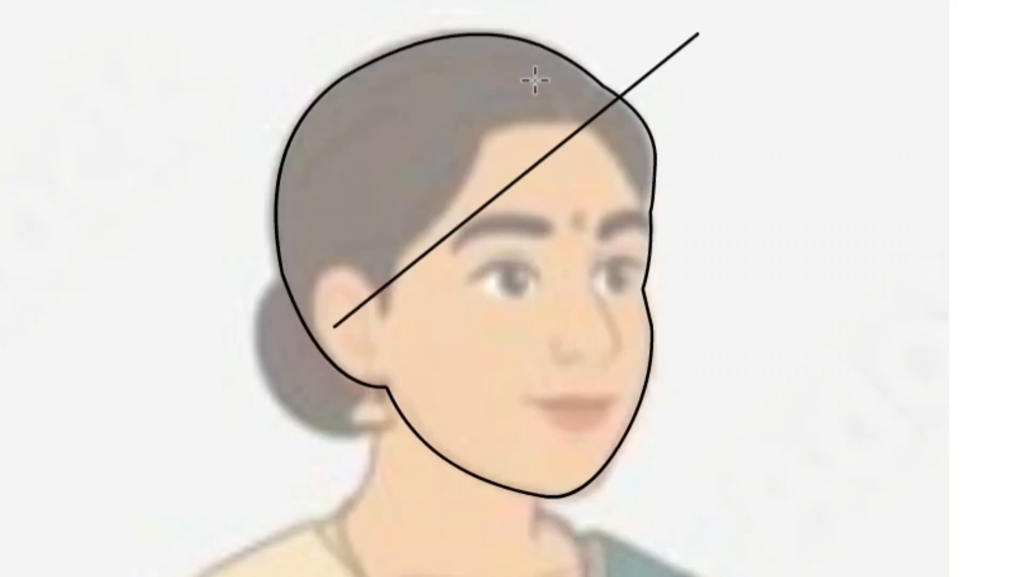
{"action": "key", "text": "v"}
{"action": "left_click", "coordinate": [653, 70]}
{"action": "key", "text": "Delete"}
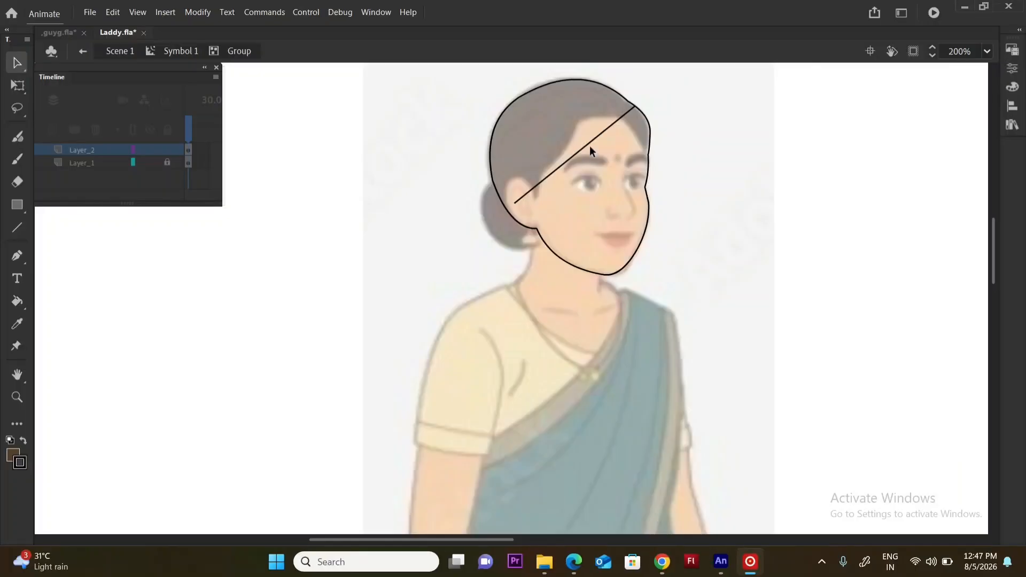
{"action": "left_click_drag", "start_coordinate": [589, 145], "coordinate": [610, 114]}
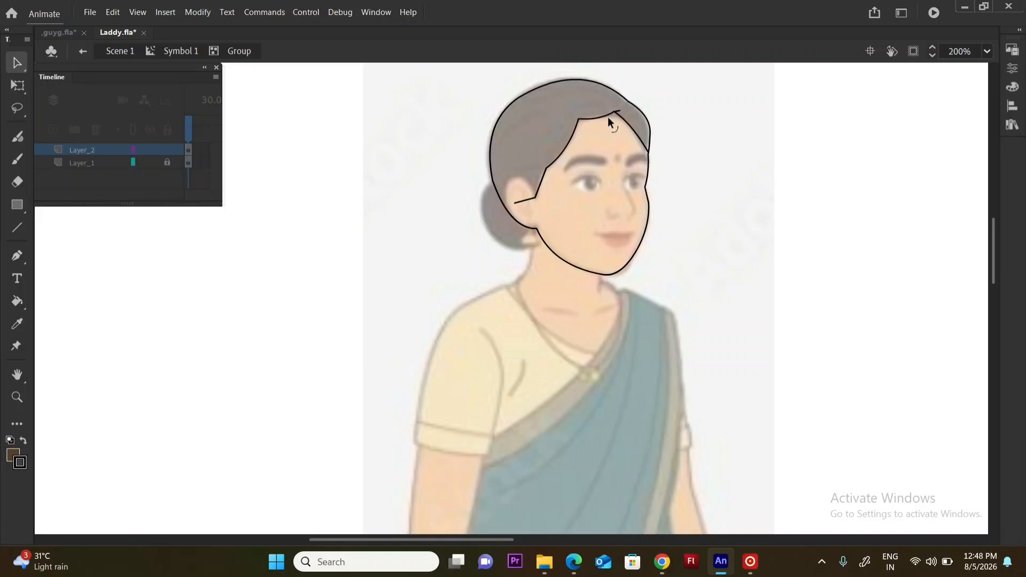
{"action": "left_click", "coordinate": [654, 149]}
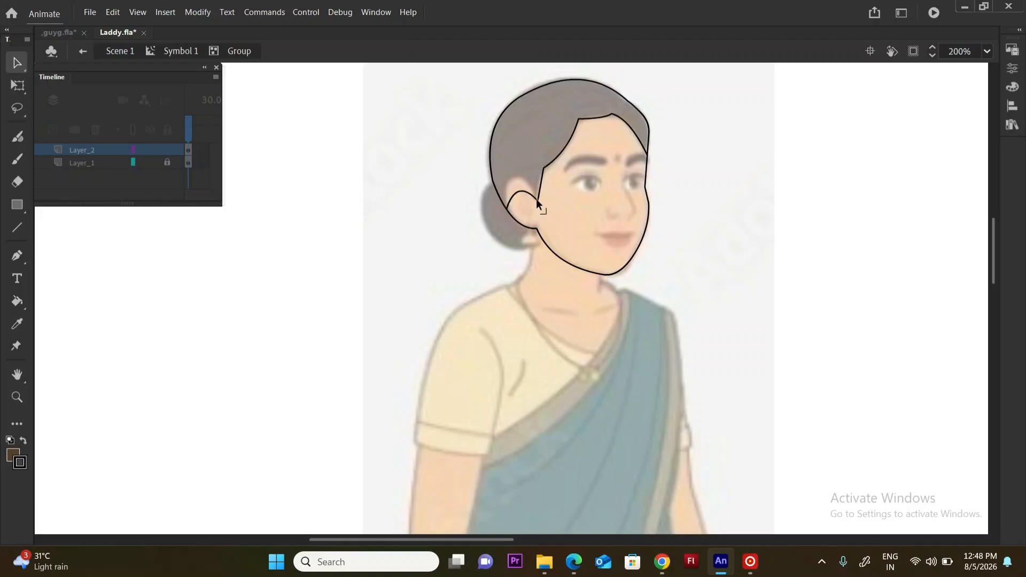
{"action": "left_click_drag", "start_coordinate": [602, 119], "coordinate": [615, 118]}
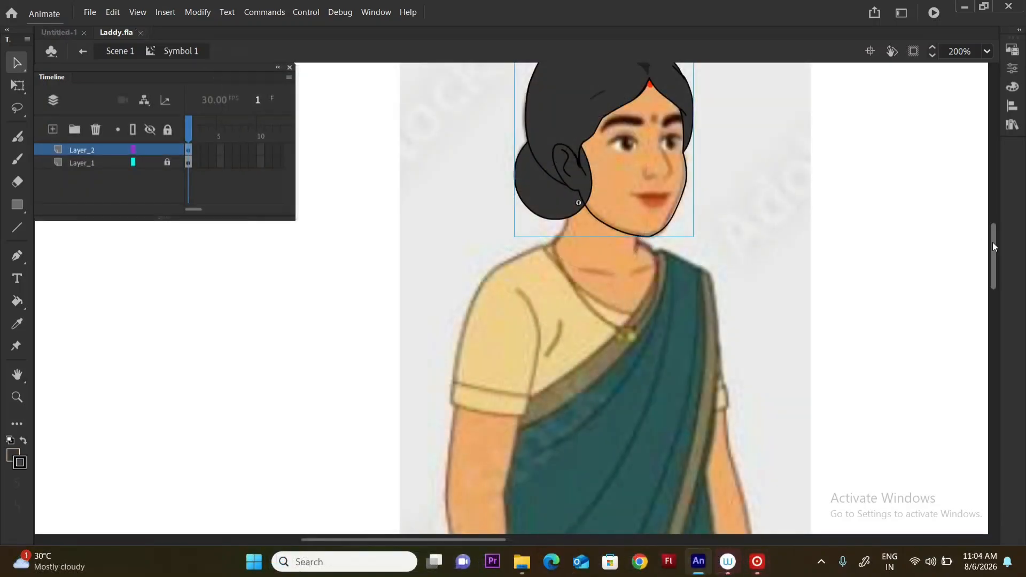
- Inside the head symbol, draw an oval over the nearer eye, delete its fill, and shape the outline into an almond
{"action": "scroll", "coordinate": [648, 211], "scroll_direction": "up", "scroll_amount": 2}
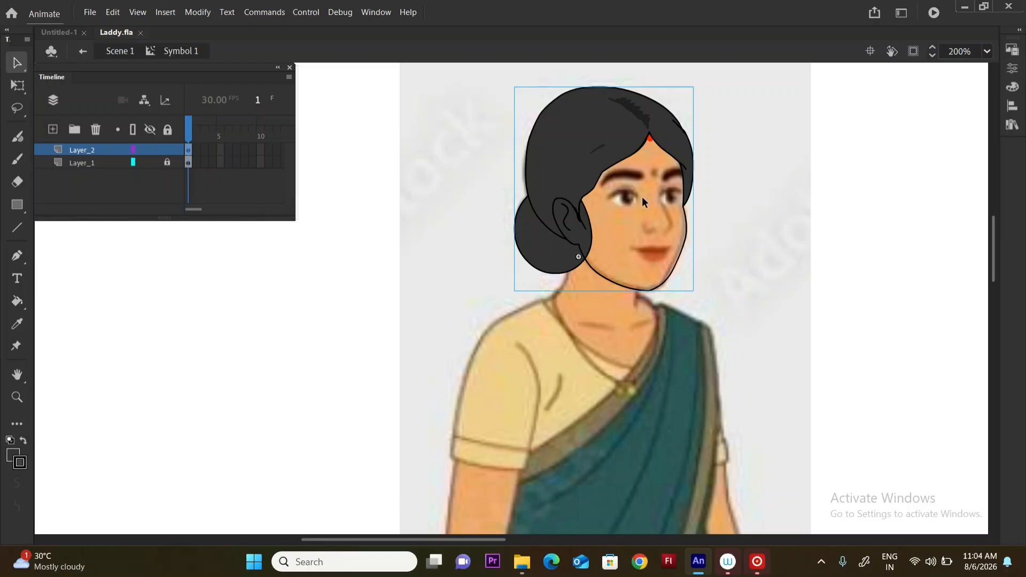
{"action": "double_click", "coordinate": [642, 201]}
{"action": "key", "text": "ctrl+equal"}
{"action": "scroll", "coordinate": [550, 225], "scroll_direction": "down", "scroll_amount": 3}
{"action": "double_click", "coordinate": [582, 207]}
{"action": "key", "text": "o"}
{"action": "mouse_move", "coordinate": [538, 222]}
{"action": "left_mouse_down"}
{"action": "mouse_move", "coordinate": [586, 255]}
{"action": "mouse_move", "coordinate": [529, 239]}
{"action": "mouse_move", "coordinate": [545, 247]}
{"action": "left_mouse_up"}
{"action": "key", "text": "v"}
{"action": "left_click", "coordinate": [562, 244]}
{"action": "key", "text": "Delete"}
{"action": "left_click_drag", "start_coordinate": [544, 230], "coordinate": [570, 259]}
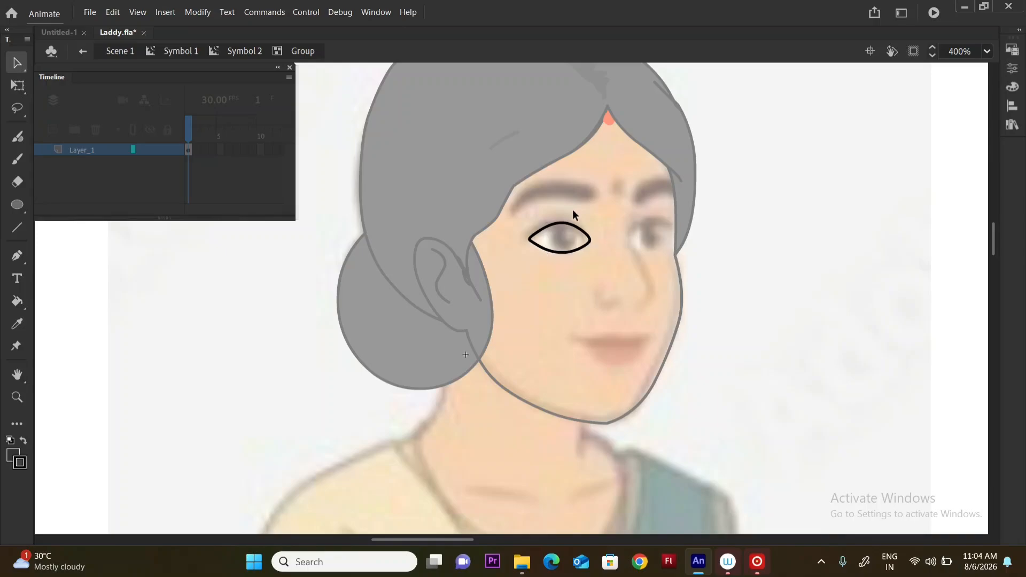
- Draw a curved eyelid crease line just above the nearer eye's outline
{"action": "key", "text": "n"}
{"action": "mouse_move", "coordinate": [538, 214]}
{"action": "left_mouse_down"}
{"action": "mouse_move", "coordinate": [585, 215]}
{"action": "mouse_move", "coordinate": [535, 220]}
{"action": "left_mouse_up"}
{"action": "key", "text": "v"}
{"action": "mouse_move", "coordinate": [562, 218]}
{"action": "left_mouse_down"}
{"action": "mouse_move", "coordinate": [584, 223]}
{"action": "mouse_move", "coordinate": [572, 245]}
{"action": "mouse_move", "coordinate": [758, 229]}
{"action": "left_mouse_up"}
- Add a dark round pupil to the nearer eye and group the eye artwork
{"action": "key", "text": "o"}
{"action": "key", "text": "v"}
{"action": "left_click", "coordinate": [567, 239]}
{"action": "key", "text": "ctrl+a"}
{"action": "key", "text": "ctrl+g"}
- Flip the copied eye outline and its crease horizontally and place them over the woman's farther eye
{"action": "left_click", "coordinate": [633, 237]}
{"action": "key", "text": "ctrl+a"}
{"action": "left_click", "coordinate": [196, 16]}
{"action": "mouse_move", "coordinate": [254, 193]}
{"action": "left_click", "coordinate": [423, 327]}
{"action": "left_click", "coordinate": [683, 211]}
{"action": "left_click", "coordinate": [636, 218]}
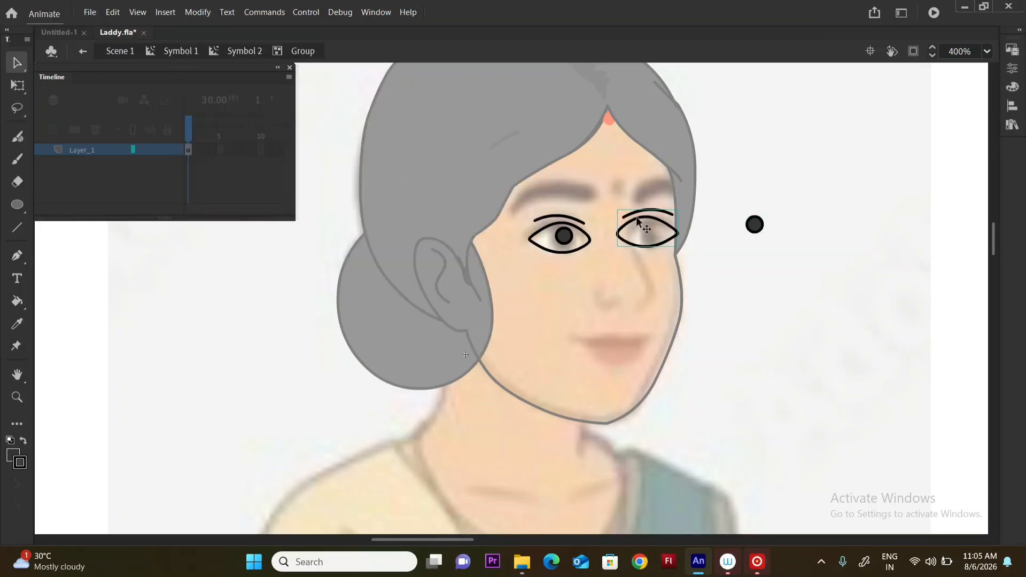
- Resize the farther eye outline to fit the reference and position the dark round pupil inside it
{"action": "left_click", "coordinate": [653, 133]}
{"action": "mouse_move", "coordinate": [636, 218]}
{"action": "left_mouse_down"}
{"action": "mouse_move", "coordinate": [685, 229]}
{"action": "mouse_move", "coordinate": [657, 210]}
{"action": "mouse_move", "coordinate": [684, 229]}
{"action": "mouse_move", "coordinate": [636, 241]}
{"action": "mouse_move", "coordinate": [675, 235]}
{"action": "mouse_move", "coordinate": [661, 213]}
{"action": "mouse_move", "coordinate": [674, 229]}
{"action": "left_mouse_up"}
{"action": "key", "text": "q"}
{"action": "double_click", "coordinate": [676, 239]}
{"action": "double_click", "coordinate": [754, 224]}
{"action": "double_click", "coordinate": [675, 239]}
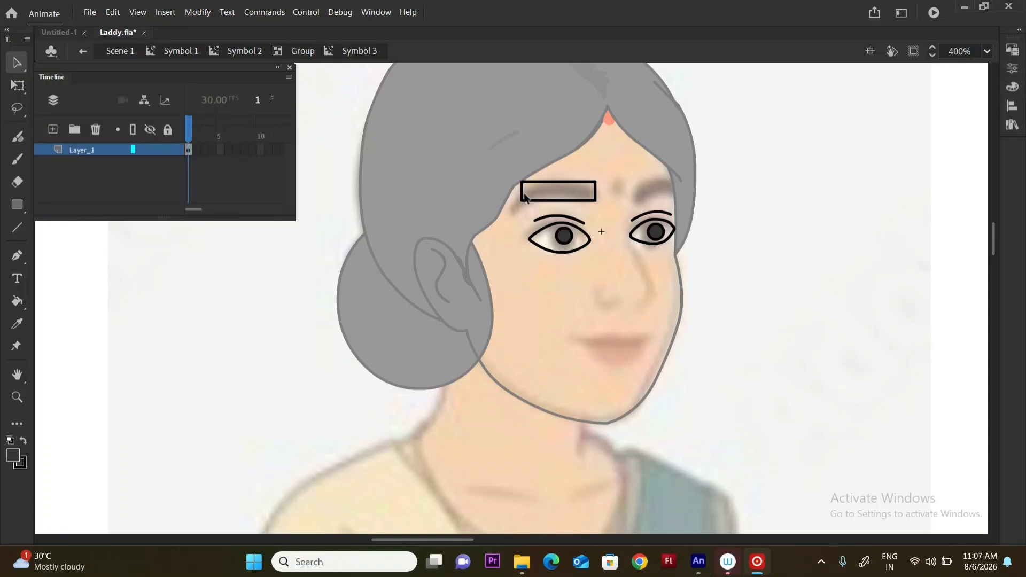
- Adjust the corners of the rectangle outline over the nearer eyebrow to follow the brow's shape
{"action": "mouse_move", "coordinate": [522, 201]}
{"action": "left_mouse_down"}
{"action": "mouse_move", "coordinate": [508, 225]}
{"action": "mouse_move", "coordinate": [528, 201]}
{"action": "left_mouse_up"}
{"action": "mouse_move", "coordinate": [596, 185]}
{"action": "left_mouse_down"}
{"action": "mouse_move", "coordinate": [585, 184]}
{"action": "mouse_move", "coordinate": [594, 188]}
{"action": "left_mouse_up"}
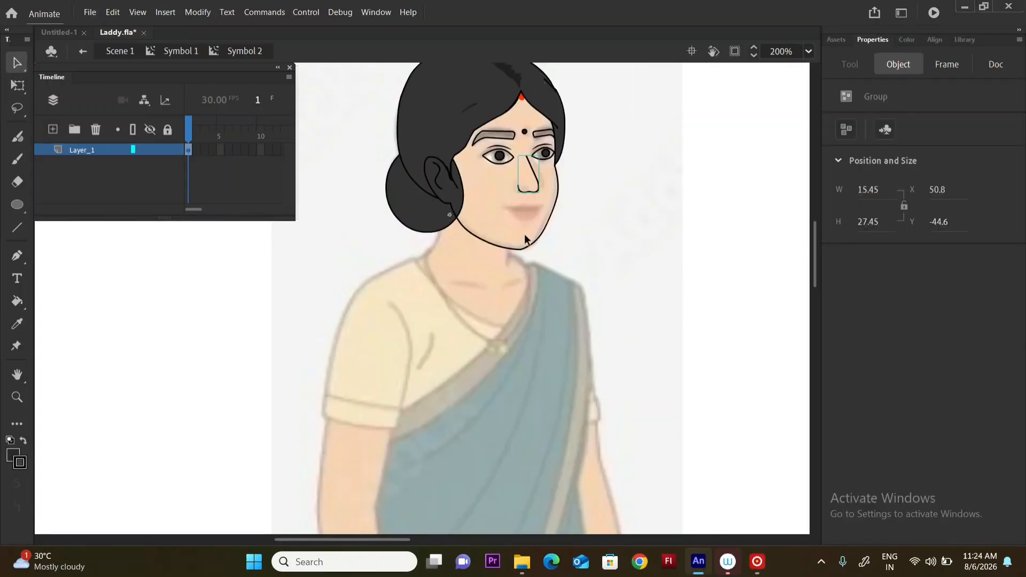
- Draw a line across the top of the mouth and bend it into the upper lip with a central dip
{"action": "left_click", "coordinate": [515, 264]}
{"action": "double_click", "coordinate": [553, 229]}
{"action": "key", "text": "ctrl+equal"}
{"action": "key", "text": "ctrl+equal"}
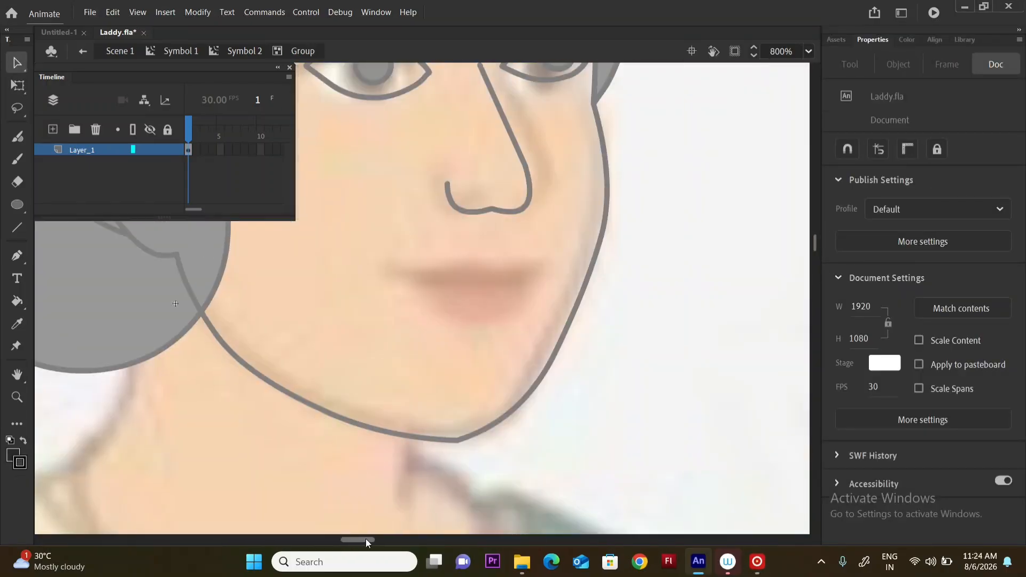
{"action": "key", "text": "n"}
{"action": "left_click_drag", "start_coordinate": [454, 276], "coordinate": [608, 273]}
{"action": "key", "text": "v"}
{"action": "mouse_move", "coordinate": [516, 274]}
{"action": "left_mouse_down"}
{"action": "mouse_move", "coordinate": [518, 260]}
{"action": "mouse_move", "coordinate": [534, 270]}
{"action": "mouse_move", "coordinate": [502, 264]}
{"action": "left_mouse_up"}
{"action": "left_click_drag", "start_coordinate": [562, 265], "coordinate": [565, 260]}
- Draw a second line from the same mouth corner and curve it downward to form the lower lip
{"action": "key", "text": "n"}
{"action": "left_click_drag", "start_coordinate": [455, 276], "coordinate": [614, 296]}
{"action": "key", "text": "v"}
{"action": "left_click_drag", "start_coordinate": [534, 287], "coordinate": [529, 314]}
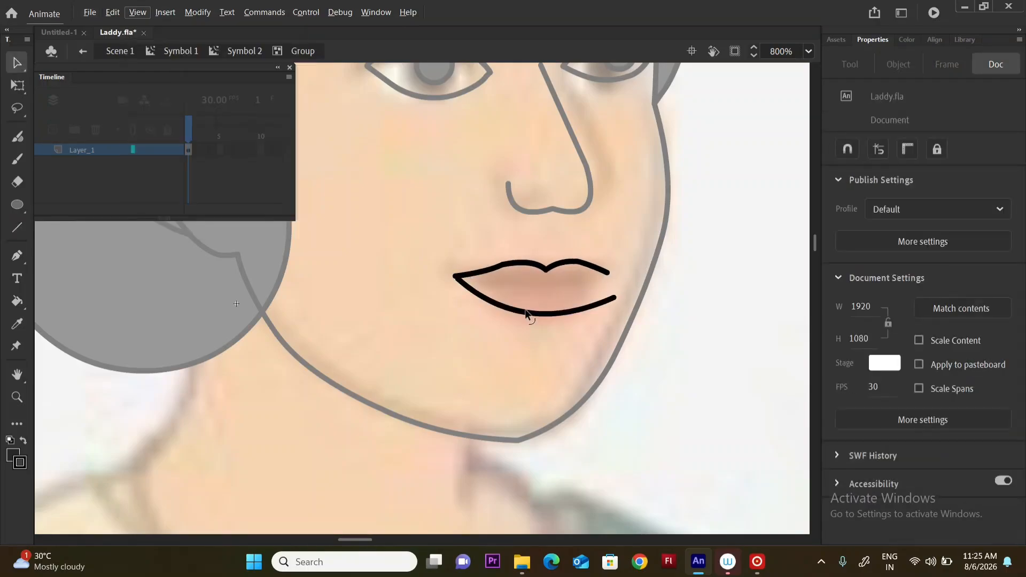
- Adjust the corners and curves of both lip lines so they meet at the mouth corners and follow the reference lips
{"action": "left_click_drag", "start_coordinate": [614, 296], "coordinate": [608, 273]}
{"action": "left_click_drag", "start_coordinate": [573, 311], "coordinate": [571, 308]}
{"action": "left_click_drag", "start_coordinate": [455, 276], "coordinate": [459, 279]}
{"action": "left_click_drag", "start_coordinate": [548, 315], "coordinate": [552, 316]}
{"action": "left_click_drag", "start_coordinate": [502, 265], "coordinate": [507, 262]}
{"action": "left_click_drag", "start_coordinate": [576, 261], "coordinate": [583, 260]}
{"action": "left_click_drag", "start_coordinate": [609, 273], "coordinate": [611, 277]}
{"action": "left_click_drag", "start_coordinate": [459, 280], "coordinate": [456, 288]}
{"action": "left_click_drag", "start_coordinate": [504, 262], "coordinate": [522, 263]}
{"action": "left_click_drag", "start_coordinate": [546, 270], "coordinate": [543, 270]}
- Draw a line between the lips from corner to corner, bend it to the mouth's parting and delete the overhanging end
{"action": "key", "text": "n"}
{"action": "mouse_move", "coordinate": [472, 287]}
{"action": "left_mouse_down"}
{"action": "mouse_move", "coordinate": [631, 274]}
{"action": "mouse_move", "coordinate": [612, 277]}
{"action": "left_mouse_up"}
{"action": "key", "text": "v"}
{"action": "left_click_drag", "start_coordinate": [473, 287], "coordinate": [503, 279]}
{"action": "double_click", "coordinate": [659, 303]}
{"action": "key", "text": "ctrl+minus"}
{"action": "double_click", "coordinate": [518, 293]}
{"action": "key", "text": "ctrl+z"}
{"action": "key", "text": "ctrl+z"}
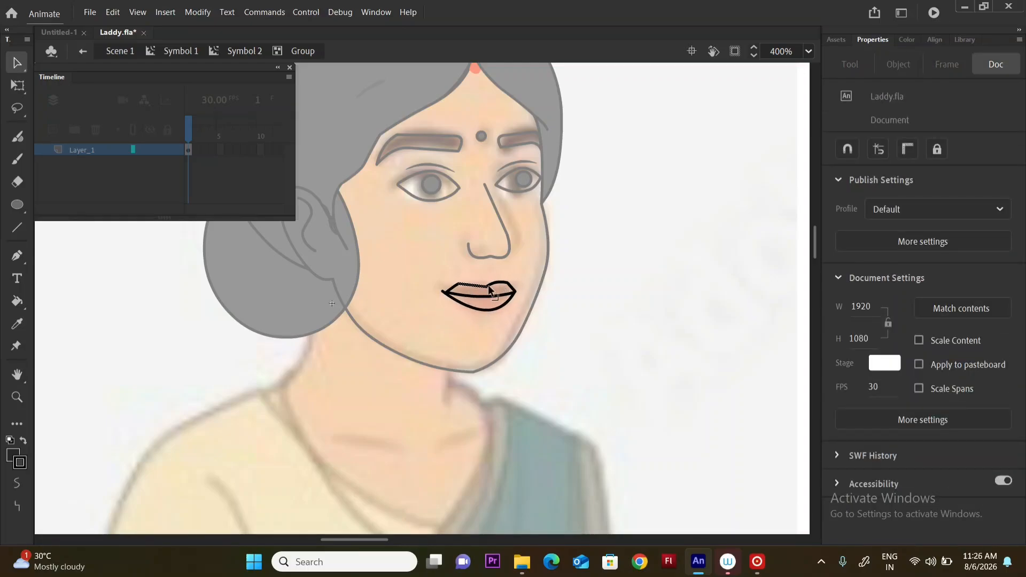
{"action": "left_click", "coordinate": [443, 291]}
{"action": "key", "text": "Delete"}
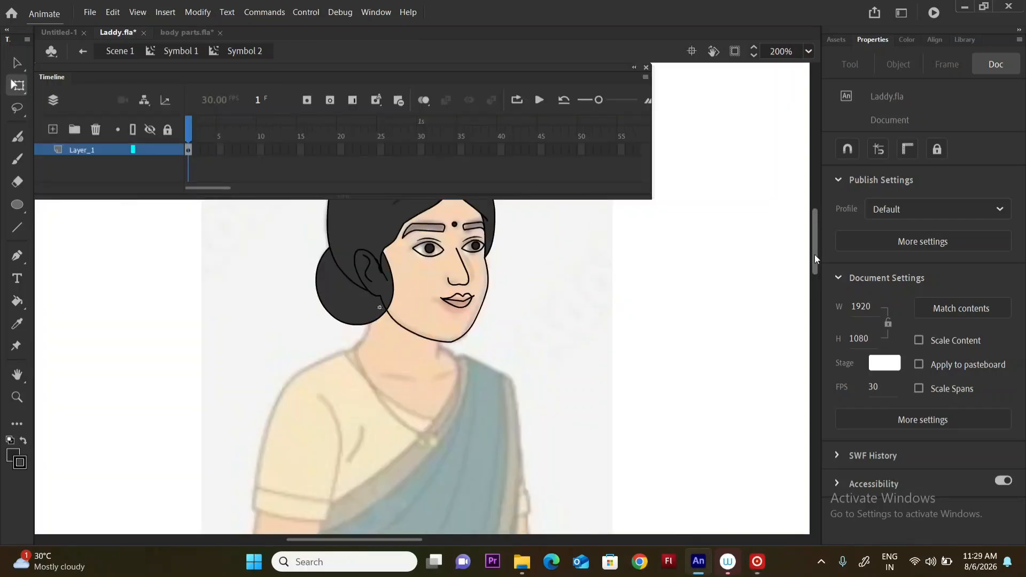
- Save the file and convert all the head artwork together into one movie clip symbol
{"action": "key", "text": "ctrl+a"}
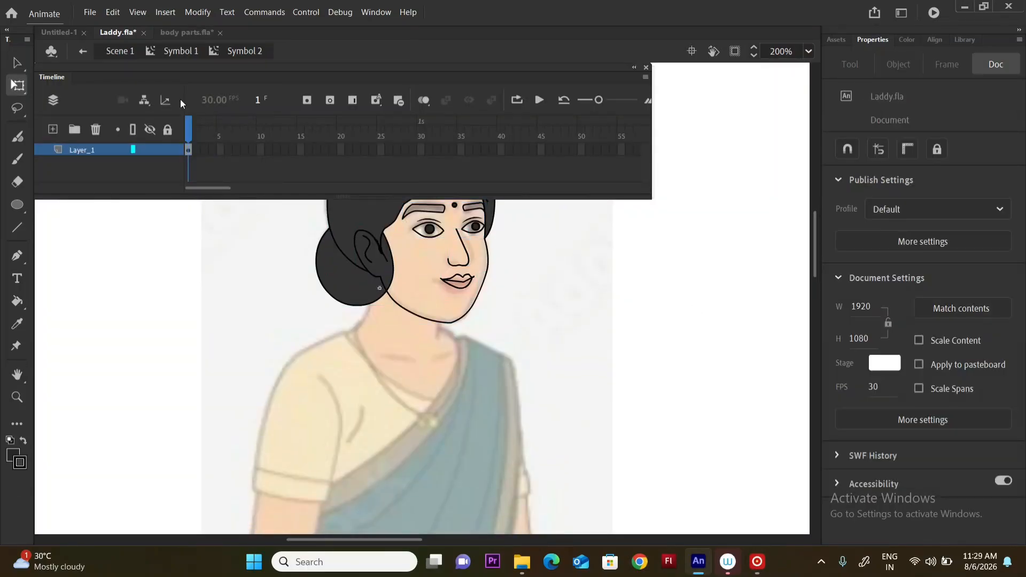
{"action": "key", "text": "ctrl+s"}
{"action": "double_click", "coordinate": [477, 320]}
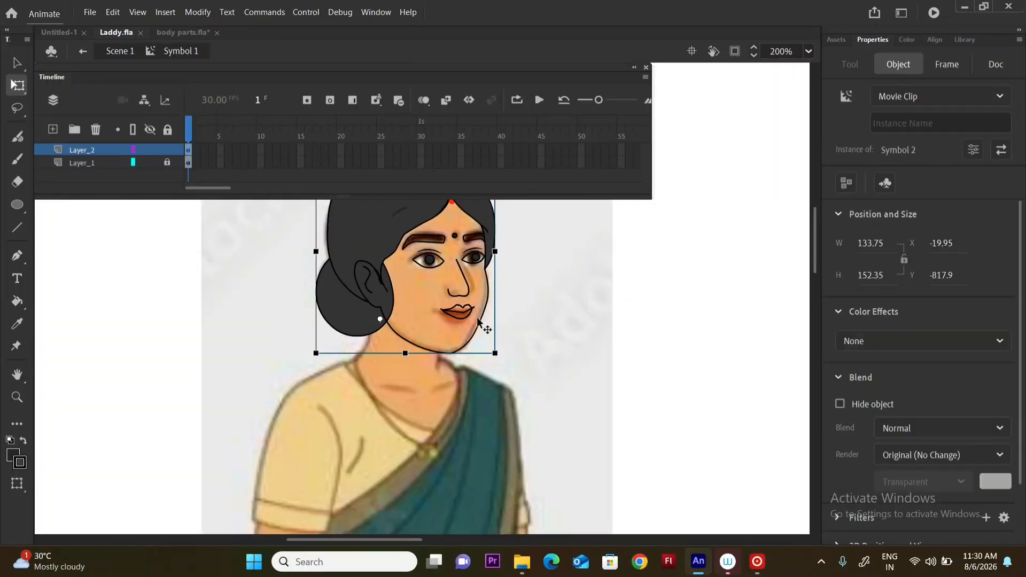
{"action": "double_click", "coordinate": [477, 321]}
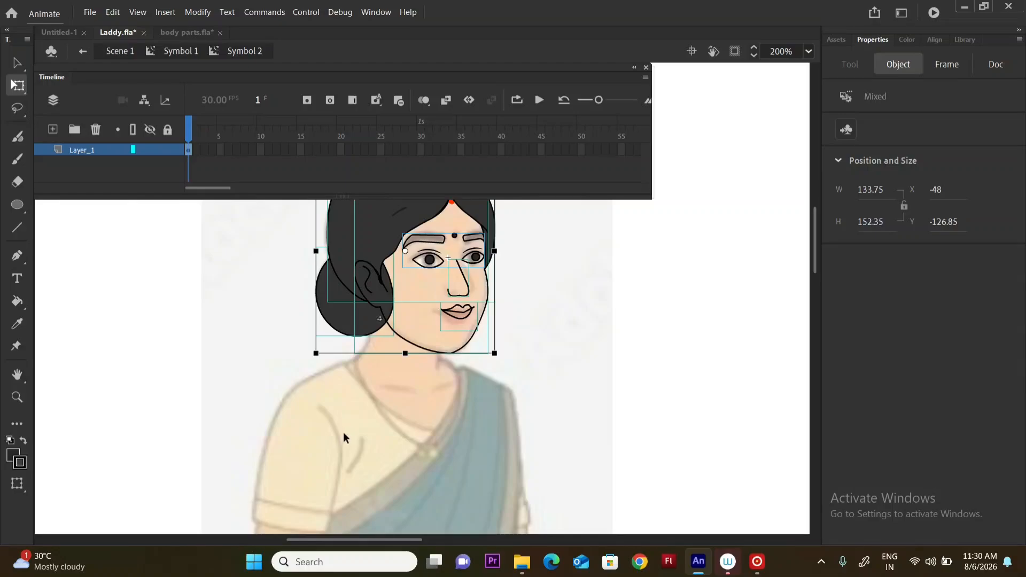
{"action": "key", "text": "F8"}
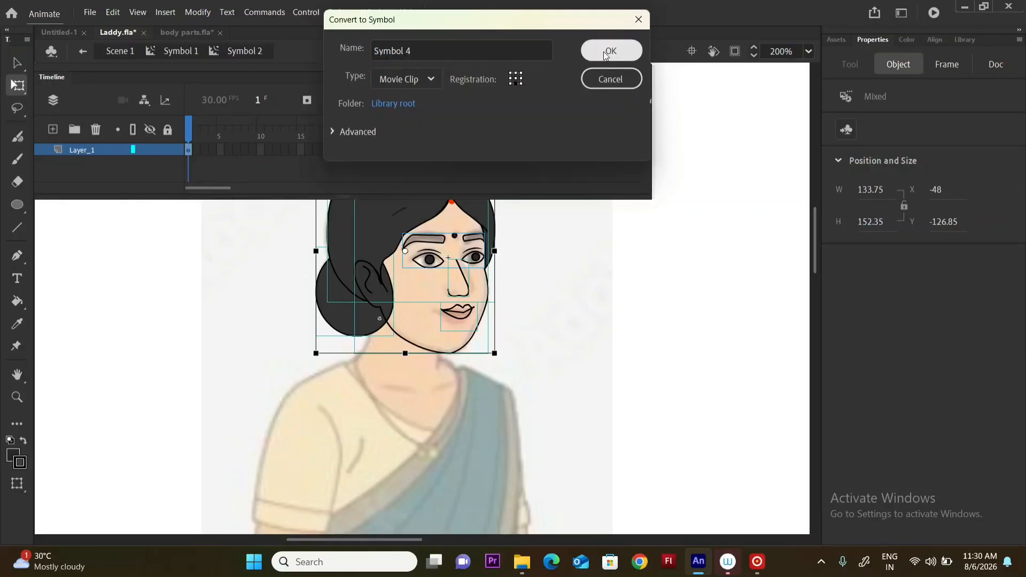
{"action": "left_click", "coordinate": [609, 53]}
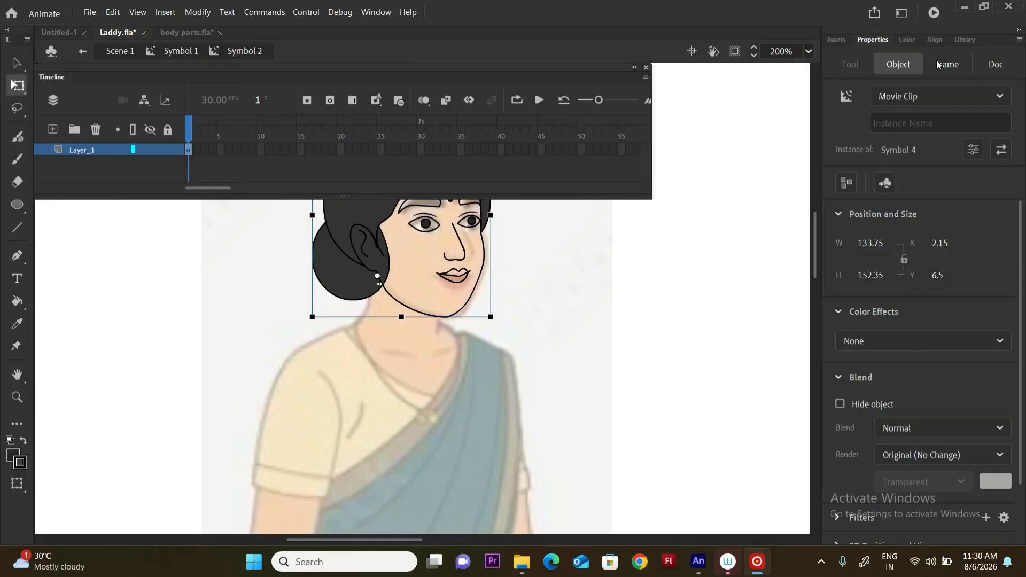
{"action": "left_click", "coordinate": [1019, 39]}
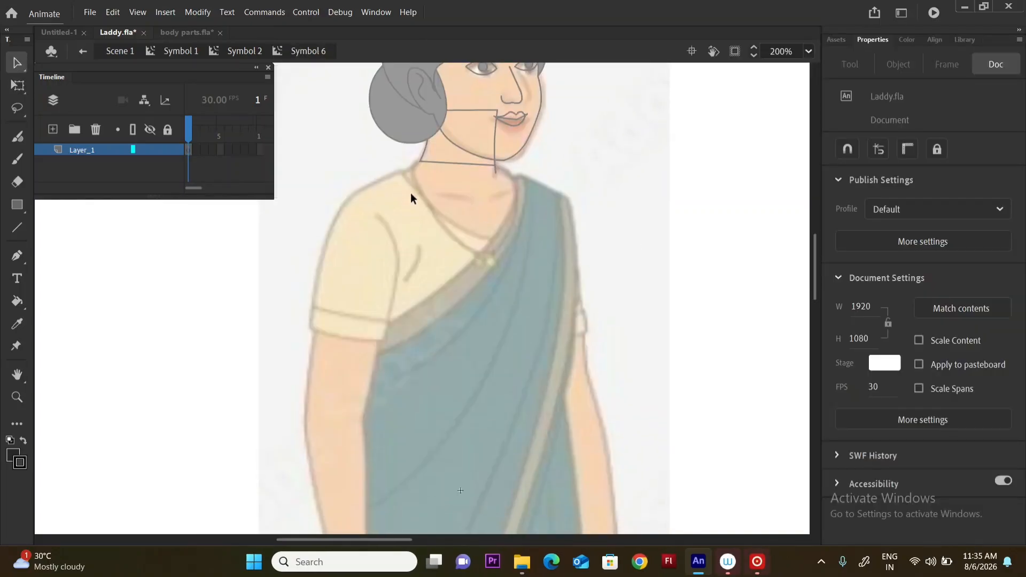
- Draw a rectangle over the torso from the neck base to below the waist and remove its fill
{"action": "key", "text": "r"}
{"action": "left_click_drag", "start_coordinate": [378, 170], "coordinate": [569, 462]}
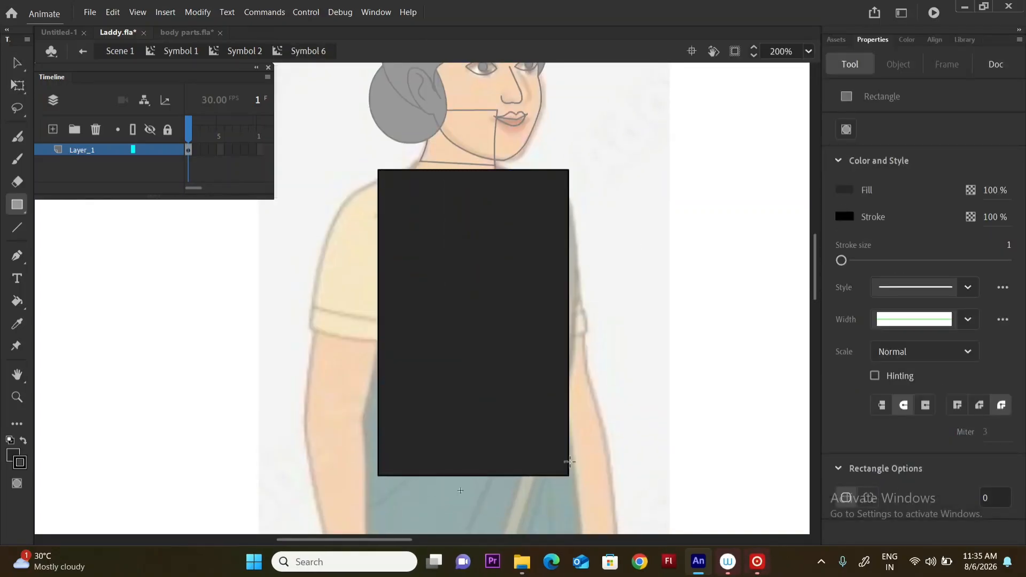
{"action": "key", "text": "v"}
{"action": "left_click", "coordinate": [507, 337]}
{"action": "key", "text": "Delete"}
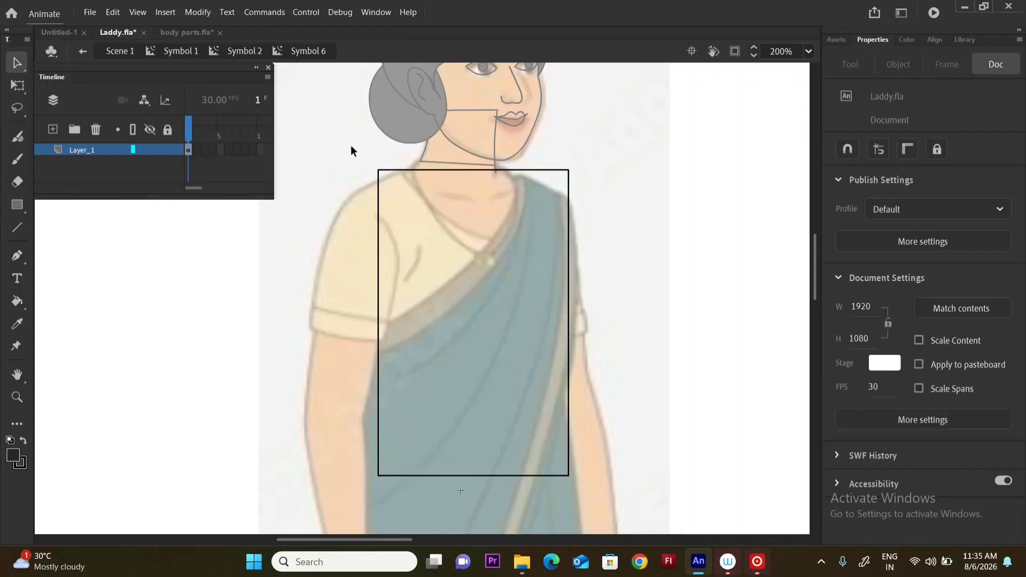
- Reshape the rectangle's upper edge and corners to follow the neck base and the slopes of both shoulders
{"action": "mouse_move", "coordinate": [378, 170]}
{"action": "left_mouse_down"}
{"action": "mouse_move", "coordinate": [351, 196]}
{"action": "mouse_move", "coordinate": [419, 161]}
{"action": "mouse_move", "coordinate": [387, 166]}
{"action": "left_mouse_up"}
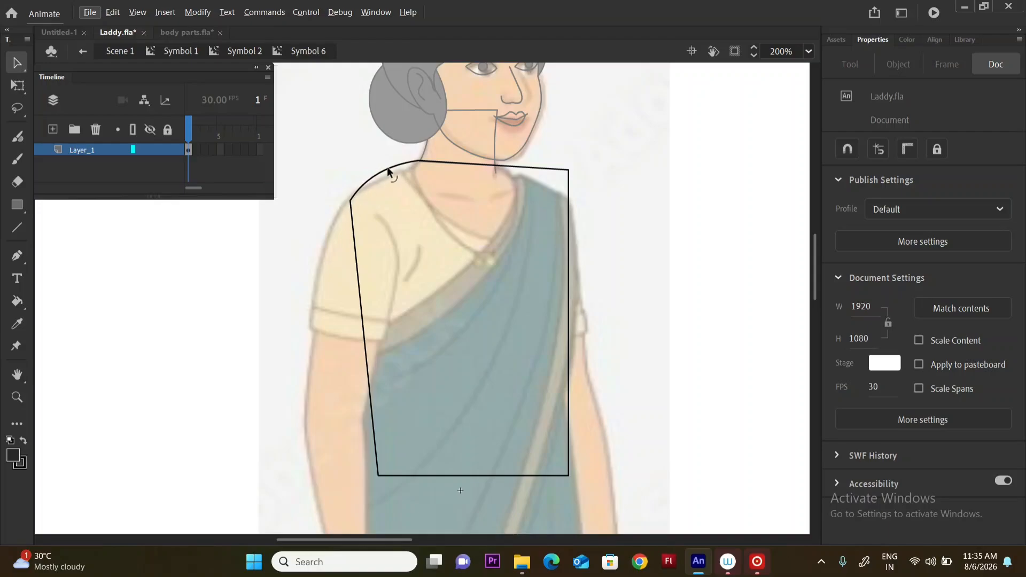
{"action": "left_click_drag", "start_coordinate": [569, 170], "coordinate": [571, 201]}
{"action": "left_click_drag", "start_coordinate": [501, 165], "coordinate": [497, 166]}
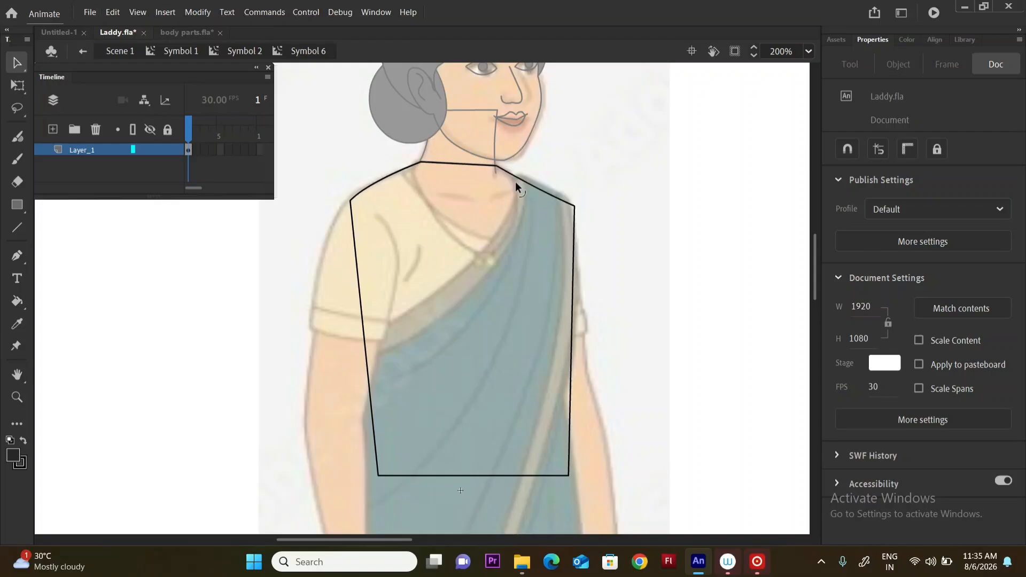
{"action": "left_click_drag", "start_coordinate": [574, 205], "coordinate": [567, 200]}
{"action": "left_click_drag", "start_coordinate": [535, 183], "coordinate": [531, 186]}
- Curve the near side of the torso outline in to the waist and adjust its lower corners and far shoulder corner
{"action": "left_click_drag", "start_coordinate": [361, 291], "coordinate": [381, 354]}
{"action": "left_click_drag", "start_coordinate": [366, 279], "coordinate": [352, 276]}
{"action": "left_click_drag", "start_coordinate": [380, 417], "coordinate": [386, 418]}
{"action": "left_click_drag", "start_coordinate": [382, 356], "coordinate": [380, 361]}
{"action": "left_click_drag", "start_coordinate": [569, 475], "coordinate": [571, 459]}
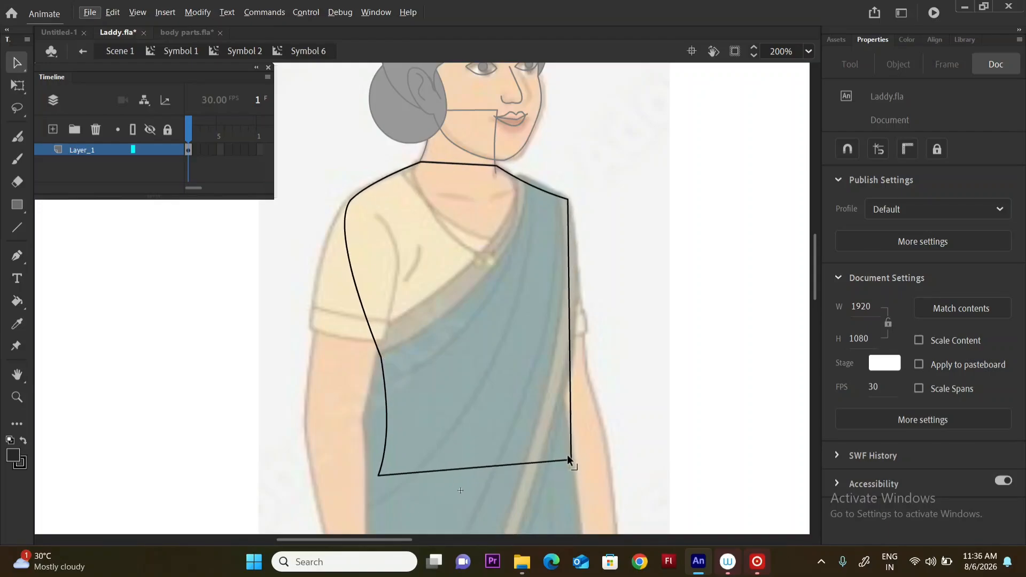
{"action": "left_click_drag", "start_coordinate": [379, 475], "coordinate": [374, 457]}
{"action": "left_click_drag", "start_coordinate": [386, 389], "coordinate": [385, 380]}
{"action": "left_click_drag", "start_coordinate": [568, 200], "coordinate": [566, 205]}
- Draw two straight lines crossing over the chest for the V neckline and trim the near line's end beyond the crossing
{"action": "key", "text": "n"}
{"action": "left_click_drag", "start_coordinate": [387, 170], "coordinate": [513, 245]}
{"action": "left_click_drag", "start_coordinate": [543, 163], "coordinate": [467, 274]}
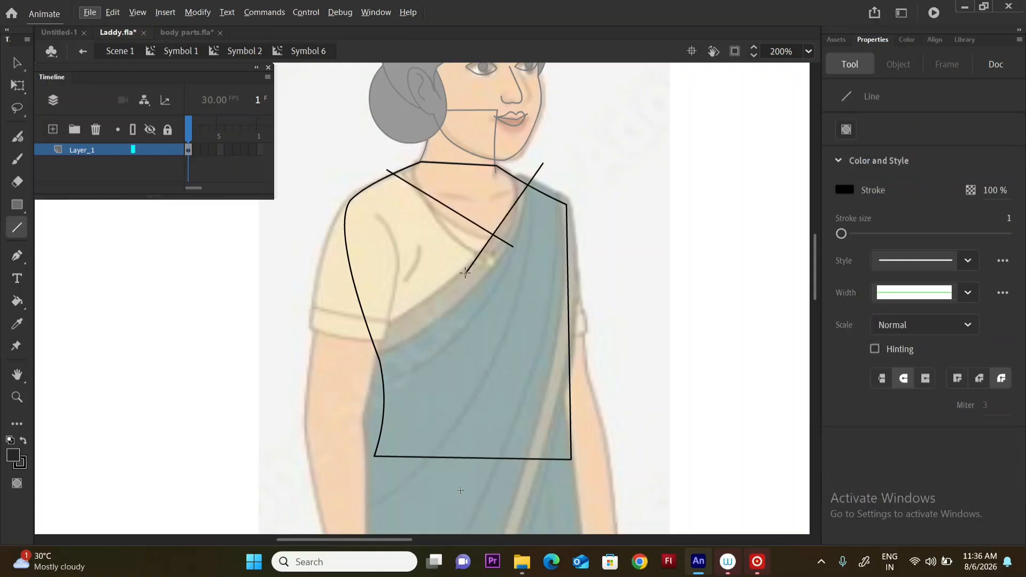
{"action": "key", "text": "v"}
{"action": "left_click", "coordinate": [512, 244]}
{"action": "key", "text": "Delete"}
- Bend the near neckline line along the blouse edge and delete its end above the shoulder
{"action": "left_click", "coordinate": [481, 255]}
{"action": "left_click_drag", "start_coordinate": [440, 202], "coordinate": [423, 219]}
{"action": "left_click_drag", "start_coordinate": [502, 223], "coordinate": [498, 238]}
{"action": "left_click_drag", "start_coordinate": [431, 211], "coordinate": [429, 206]}
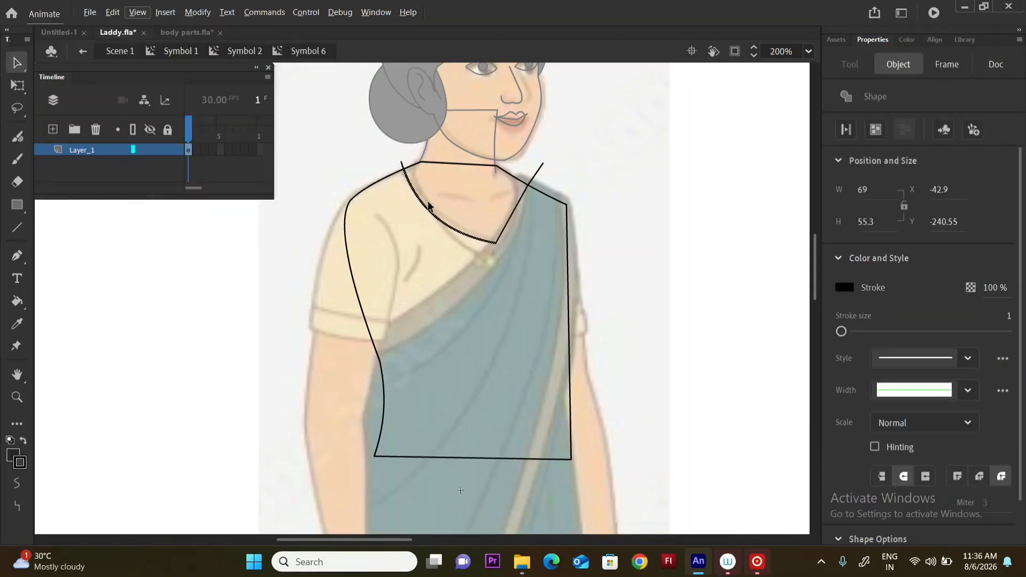
{"action": "left_click", "coordinate": [405, 164]}
{"action": "key", "text": "Delete"}
- Adjust the neckline's lower end and delete the straight line on the sari side of the neck
{"action": "left_click_drag", "start_coordinate": [498, 239], "coordinate": [460, 222]}
{"action": "left_click", "coordinate": [536, 173]}
{"action": "key", "text": "Delete"}
{"action": "left_click", "coordinate": [509, 215]}
{"action": "key", "text": "Delete"}
- Draw a curved line from the far shoulder to the neckline's lowest point and trim the ends that overhang
{"action": "key", "text": "n"}
{"action": "left_click_drag", "start_coordinate": [518, 172], "coordinate": [507, 231]}
{"action": "key", "text": "v"}
{"action": "left_click", "coordinate": [499, 240]}
{"action": "key", "text": "Delete"}
{"action": "left_click", "coordinate": [492, 250]}
{"action": "key", "text": "Delete"}
{"action": "left_click", "coordinate": [517, 174]}
{"action": "key", "text": "Delete"}
{"action": "left_click_drag", "start_coordinate": [440, 206], "coordinate": [436, 207]}
{"action": "key", "text": "n"}
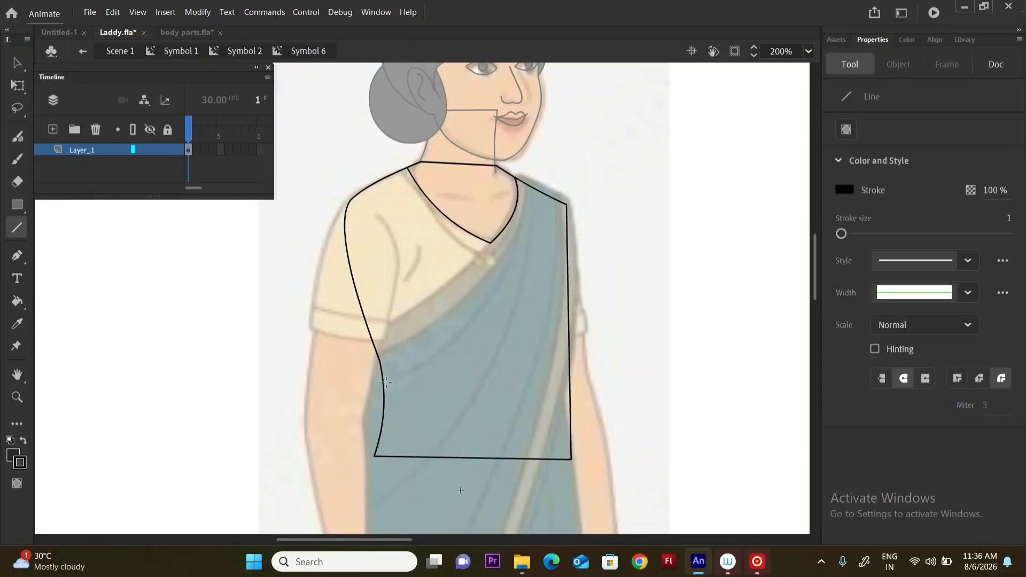
{"action": "left_click_drag", "start_coordinate": [361, 389], "coordinate": [600, 364]}
{"action": "key", "text": "v"}
{"action": "key", "text": "ctrl+z"}
- Draw a line across the torso below the chest, bend it downward and trim both ends outside the outline
{"action": "key", "text": "n"}
{"action": "mouse_move", "coordinate": [364, 359]}
{"action": "left_mouse_down"}
{"action": "mouse_move", "coordinate": [607, 333]}
{"action": "mouse_move", "coordinate": [608, 343]}
{"action": "left_mouse_up"}
{"action": "key", "text": "v"}
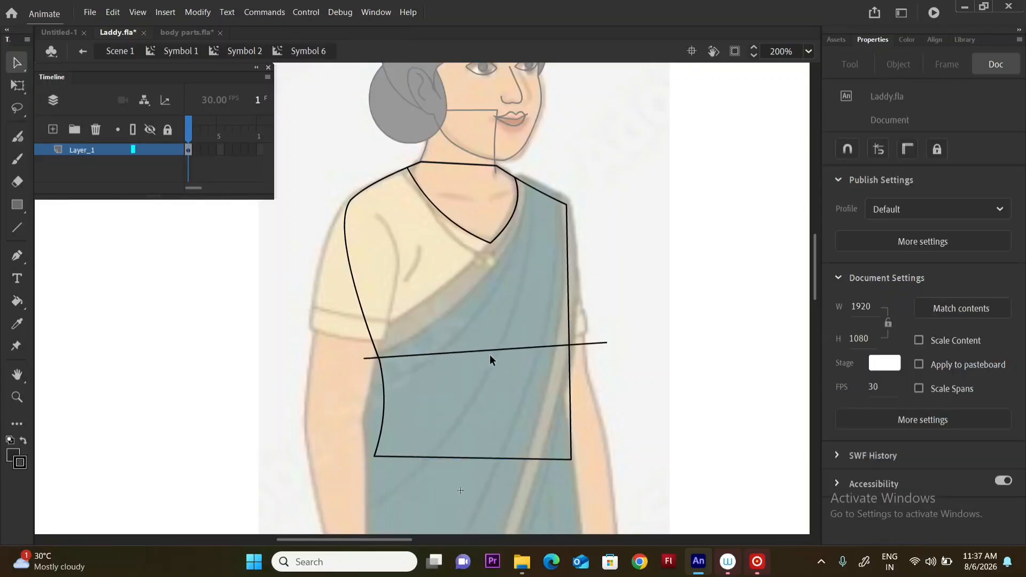
{"action": "left_click_drag", "start_coordinate": [489, 351], "coordinate": [483, 376]}
{"action": "left_click", "coordinate": [587, 346]}
{"action": "key", "text": "Delete"}
{"action": "left_click", "coordinate": [369, 358]}
{"action": "key", "text": "Delete"}
- Bulge the far side of the torso outline slightly, move the far shoulder corner inward and leave the torso symbol
{"action": "mouse_move", "coordinate": [568, 256]}
{"action": "left_mouse_down"}
{"action": "mouse_move", "coordinate": [576, 209]}
{"action": "mouse_move", "coordinate": [571, 238]}
{"action": "left_mouse_up"}
{"action": "left_click_drag", "start_coordinate": [563, 201], "coordinate": [557, 202]}
{"action": "double_click", "coordinate": [547, 229]}
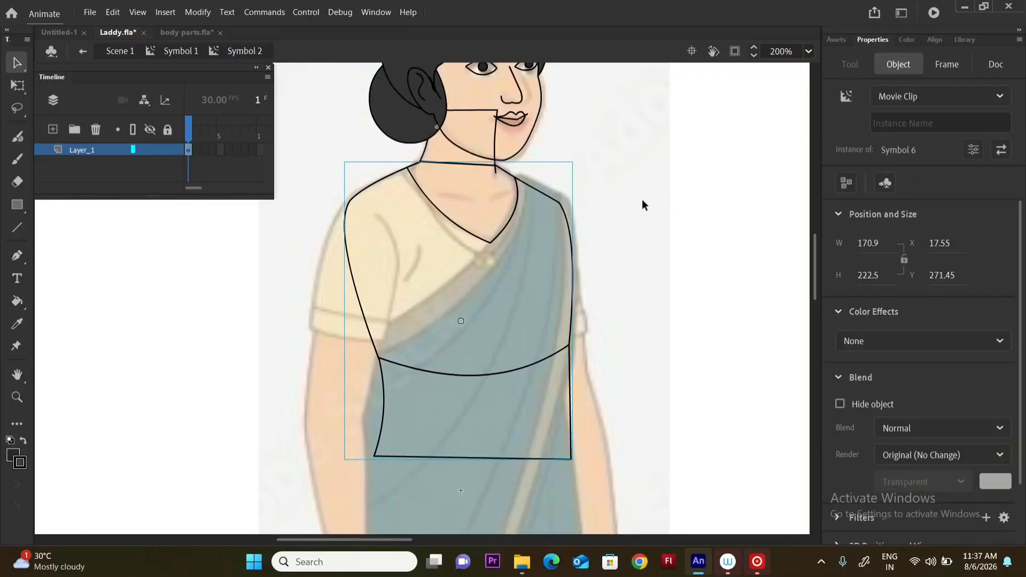
{"action": "double_click", "coordinate": [496, 250]}
{"action": "left_click_drag", "start_coordinate": [815, 261], "coordinate": [813, 271]}
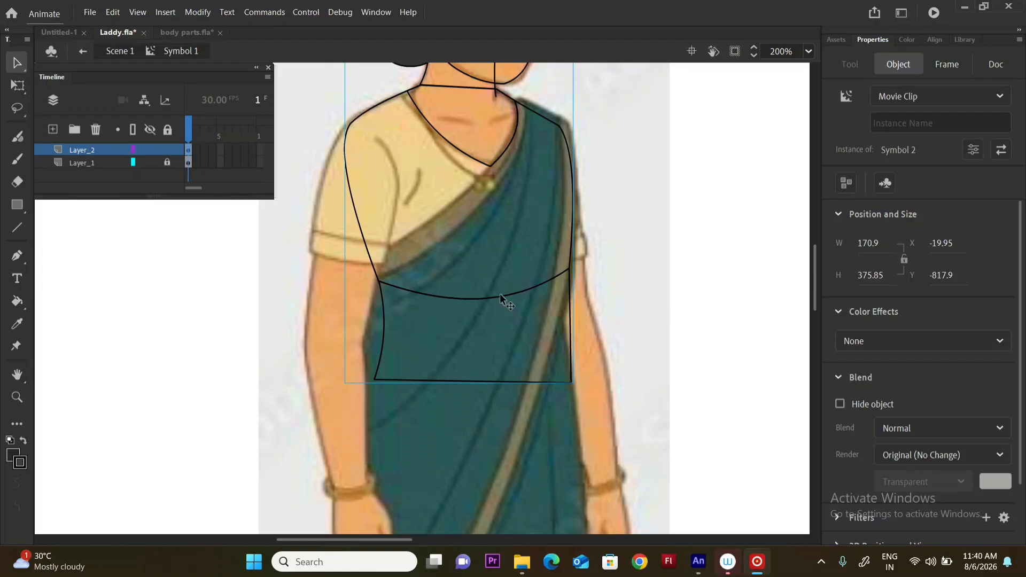
{"action": "mouse_move", "coordinate": [814, 283]}
{"action": "left_mouse_down"}
{"action": "mouse_move", "coordinate": [815, 268]}
{"action": "mouse_move", "coordinate": [813, 277]}
{"action": "left_mouse_up"}
{"action": "key", "text": "ctrl+minus"}
{"action": "double_click", "coordinate": [453, 135]}
{"action": "left_click_drag", "start_coordinate": [570, 128], "coordinate": [342, 440]}
{"action": "left_click_drag", "start_coordinate": [422, 541], "coordinate": [388, 540]}
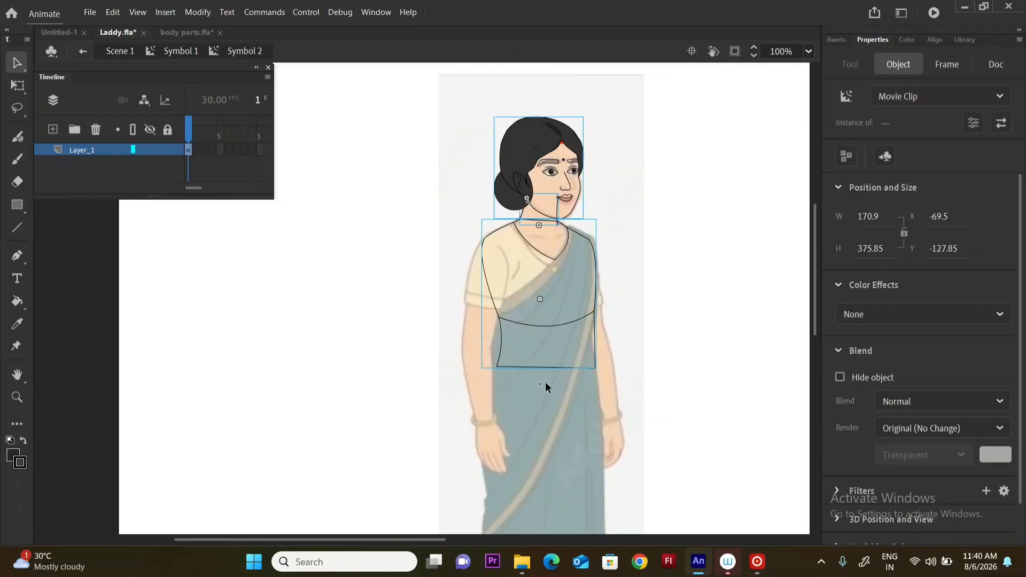
{"action": "double_click", "coordinate": [544, 399]}
{"action": "double_click", "coordinate": [539, 412]}
{"action": "double_click", "coordinate": [556, 300]}
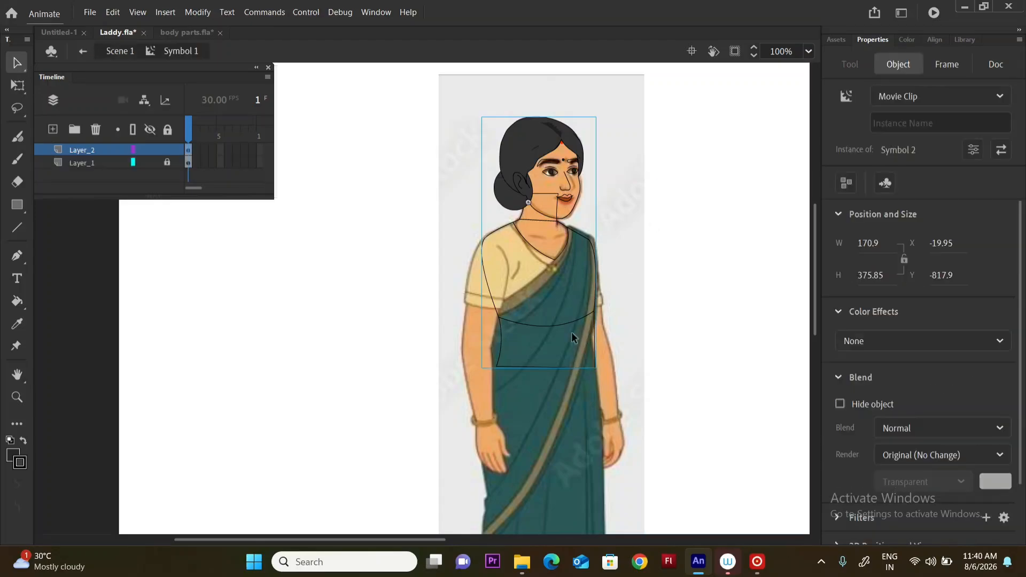
- Inside the character symbol, draw a rectangle over the sari drape from the shoulder to below the hands and remove its fill
{"action": "double_click", "coordinate": [571, 329]}
{"action": "key", "text": "r"}
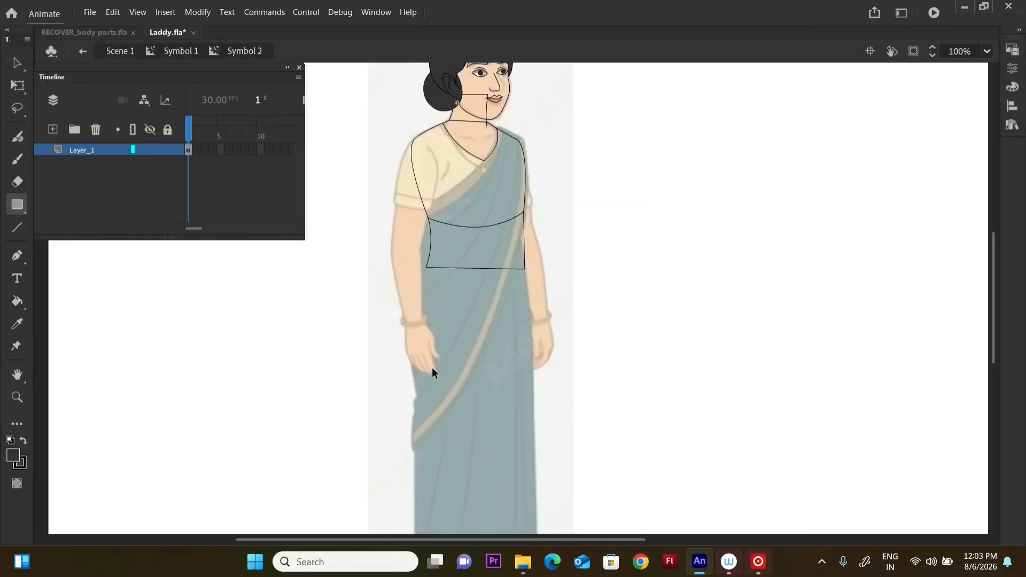
{"action": "left_click_drag", "start_coordinate": [432, 368], "coordinate": [495, 242]}
{"action": "left_click", "coordinate": [494, 241]}
{"action": "key", "text": "Delete"}
- Shape the rectangle's upper edge along the drape's diagonal from shoulder to underarm and move its lower near corner to the drape's tip
{"action": "left_click_drag", "start_coordinate": [373, 141], "coordinate": [496, 125]}
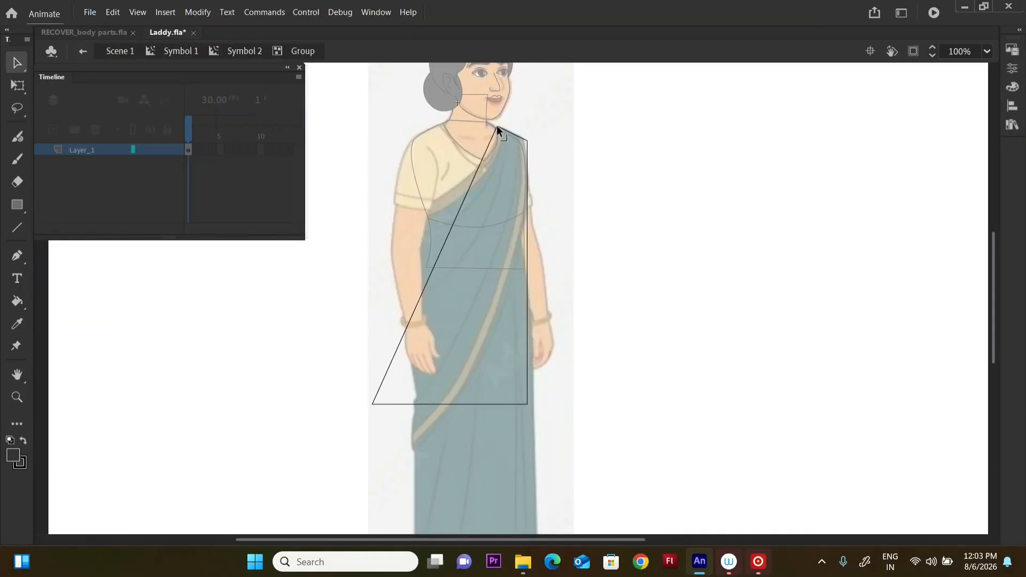
{"action": "left_click_drag", "start_coordinate": [449, 230], "coordinate": [421, 216]}
{"action": "left_click_drag", "start_coordinate": [462, 168], "coordinate": [523, 138]}
{"action": "left_click_drag", "start_coordinate": [373, 404], "coordinate": [412, 442]}
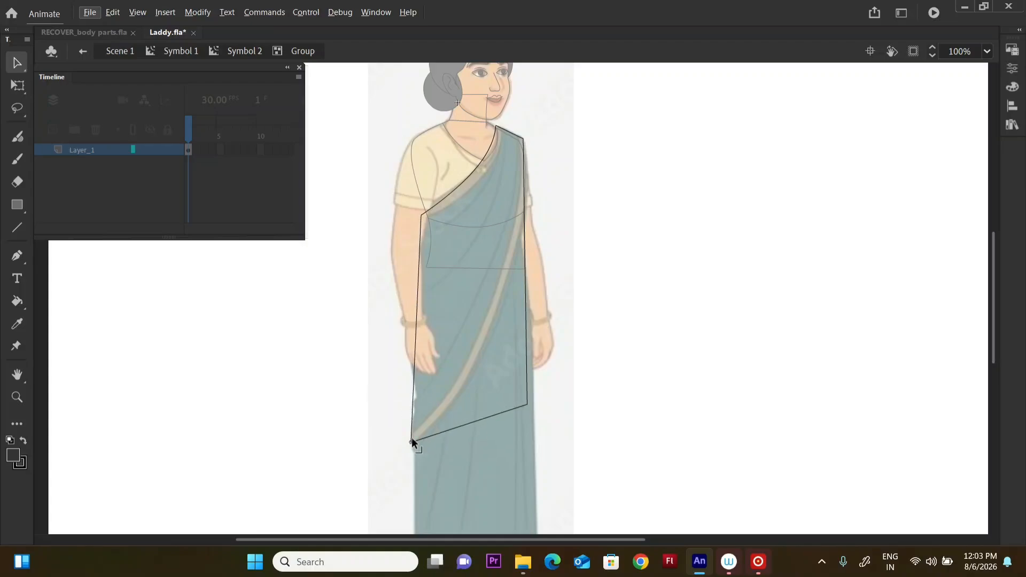
- Pull in the drape outline's lower far corner and curve the outer edge from the far shoulder down to the tip
{"action": "left_click_drag", "start_coordinate": [527, 404], "coordinate": [504, 283]}
{"action": "left_click_drag", "start_coordinate": [467, 348], "coordinate": [478, 355]}
{"action": "left_click_drag", "start_coordinate": [512, 225], "coordinate": [523, 212]}
{"action": "left_click_drag", "start_coordinate": [522, 136], "coordinate": [522, 135]}
{"action": "left_click_drag", "start_coordinate": [495, 125], "coordinate": [495, 124]}
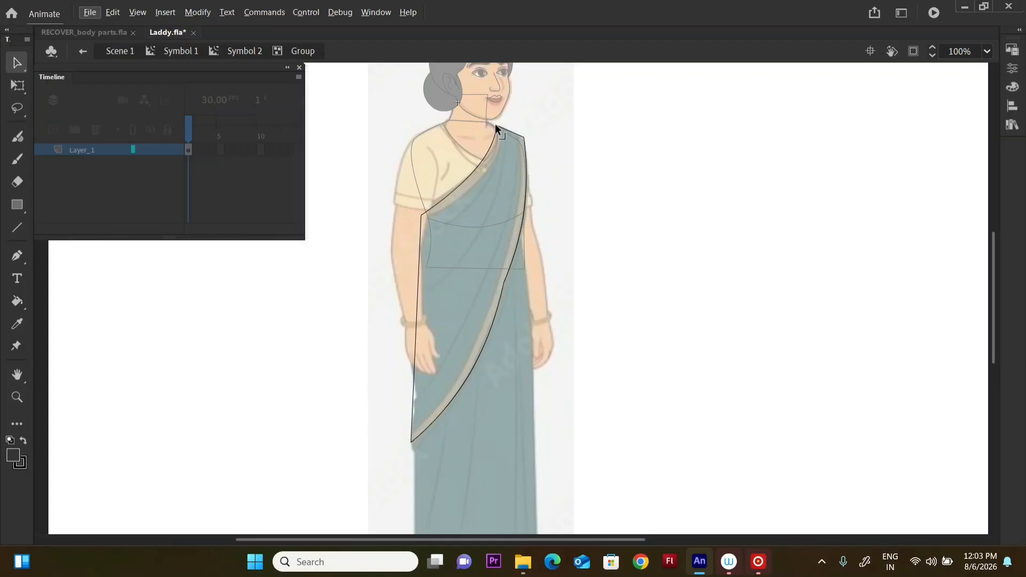
{"action": "left_click_drag", "start_coordinate": [411, 442], "coordinate": [412, 446]}
{"action": "left_click_drag", "start_coordinate": [503, 282], "coordinate": [497, 282]}
- Add a second line parallel to the drape's long outer edge as its border and delete the ends that overhang
{"action": "left_click", "coordinate": [511, 268]}
{"action": "left_click", "coordinate": [553, 287]}
{"action": "key", "text": "Delete"}
{"action": "left_click", "coordinate": [519, 131]}
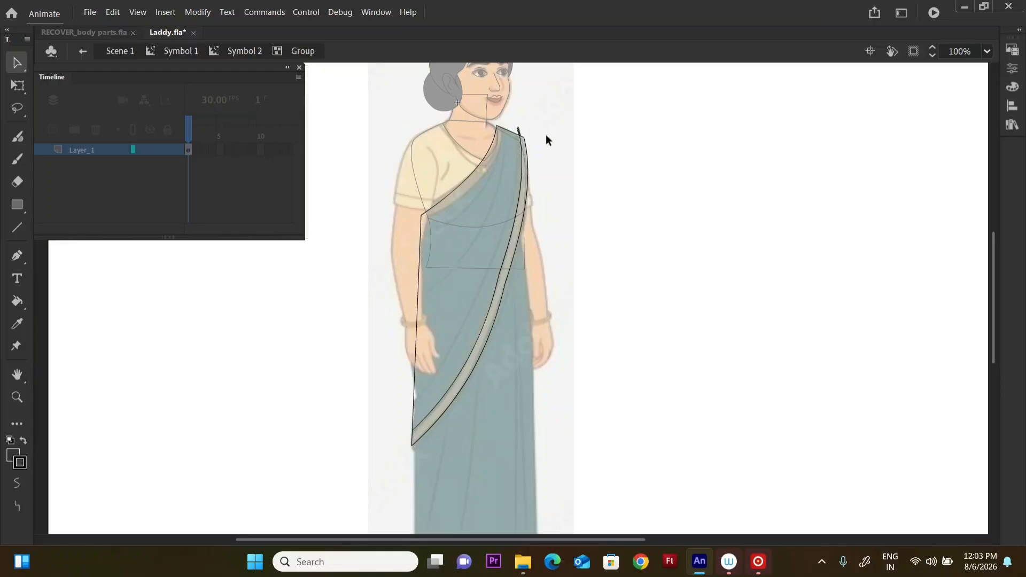
{"action": "key", "text": "Delete"}
- Refine the curves of the long border lines and round off the border's end at the drape's lower tip
{"action": "left_click_drag", "start_coordinate": [453, 387], "coordinate": [454, 390]}
{"action": "left_click_drag", "start_coordinate": [499, 275], "coordinate": [501, 278]}
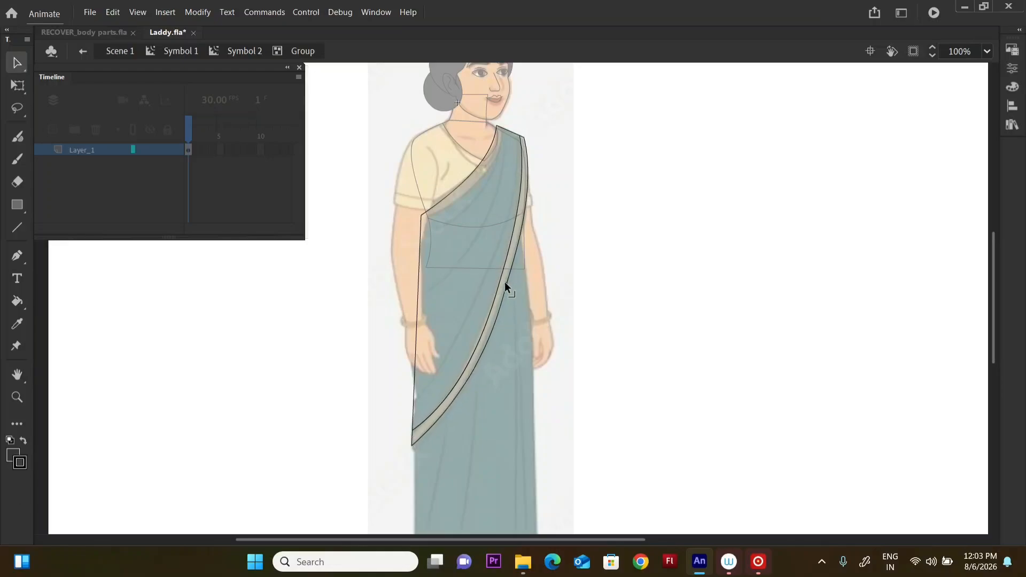
{"action": "left_click_drag", "start_coordinate": [411, 445], "coordinate": [413, 429]}
{"action": "left_click_drag", "start_coordinate": [501, 283], "coordinate": [508, 289]}
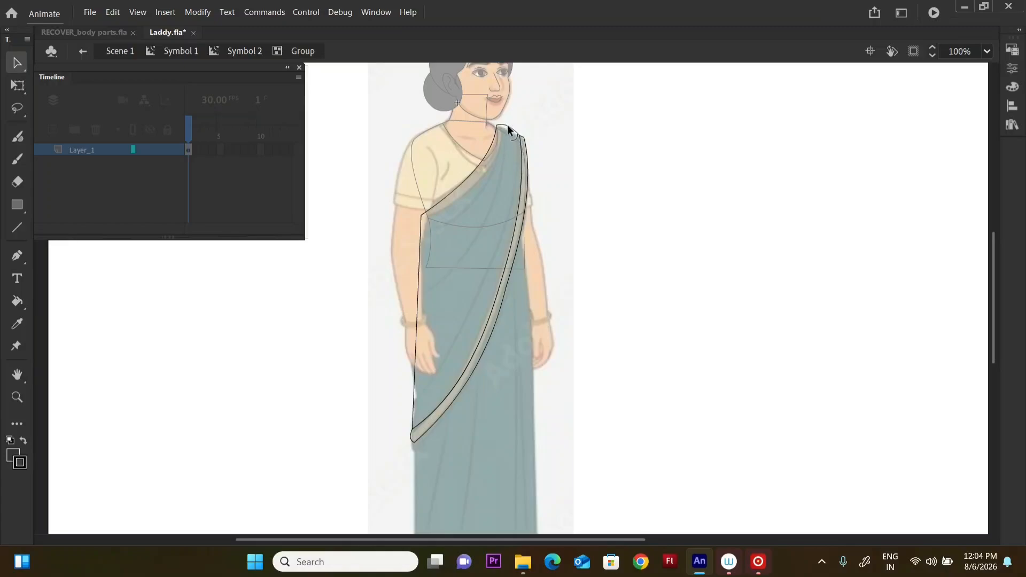
- Shape small fold bumps along the drape's shoulder edge and lower near side, and curve the near side outward
{"action": "left_click_drag", "start_coordinate": [497, 125], "coordinate": [507, 130]}
{"action": "left_click_drag", "start_coordinate": [512, 131], "coordinate": [512, 133]}
{"action": "mouse_move", "coordinate": [413, 412]}
{"action": "left_mouse_down"}
{"action": "mouse_move", "coordinate": [413, 420]}
{"action": "mouse_move", "coordinate": [417, 394]}
{"action": "mouse_move", "coordinate": [414, 404]}
{"action": "left_mouse_up"}
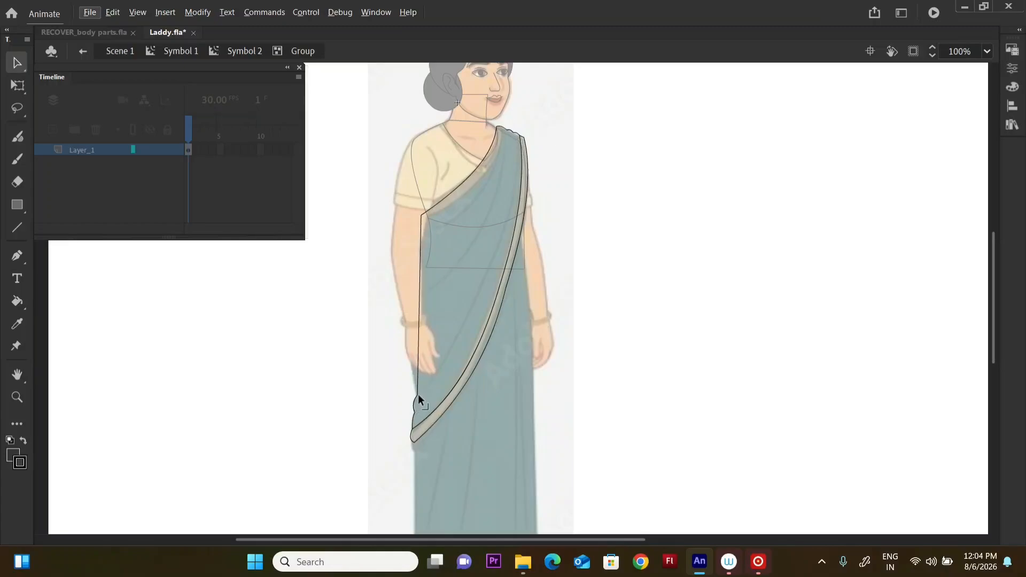
{"action": "left_click_drag", "start_coordinate": [417, 339], "coordinate": [413, 337]}
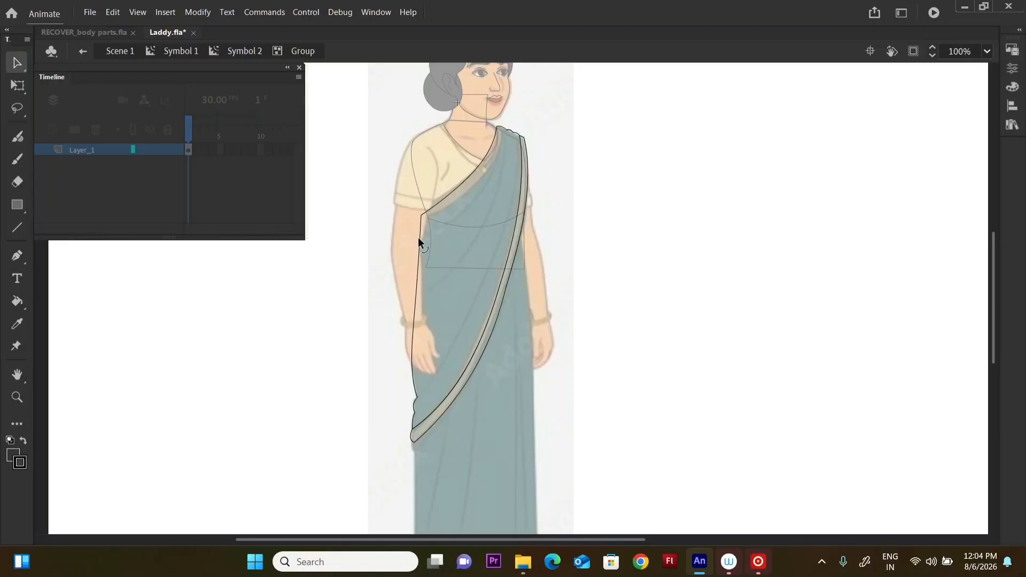
- Draw a line along the drape's upper diagonal edge, bend it into the inner border line and fit its ends to the outline
{"action": "key", "text": "n"}
{"action": "left_click_drag", "start_coordinate": [505, 130], "coordinate": [443, 252]}
{"action": "key", "text": "v"}
{"action": "left_click_drag", "start_coordinate": [476, 186], "coordinate": [483, 190]}
{"action": "left_click_drag", "start_coordinate": [440, 246], "coordinate": [400, 225]}
{"action": "left_click_drag", "start_coordinate": [483, 178], "coordinate": [481, 175]}
{"action": "left_click_drag", "start_coordinate": [504, 130], "coordinate": [508, 122]}
{"action": "left_click", "coordinate": [507, 125]}
{"action": "left_click_drag", "start_coordinate": [422, 215], "coordinate": [424, 205]}
{"action": "left_click_drag", "start_coordinate": [458, 182], "coordinate": [424, 210]}
{"action": "left_click", "coordinate": [1006, 357]}
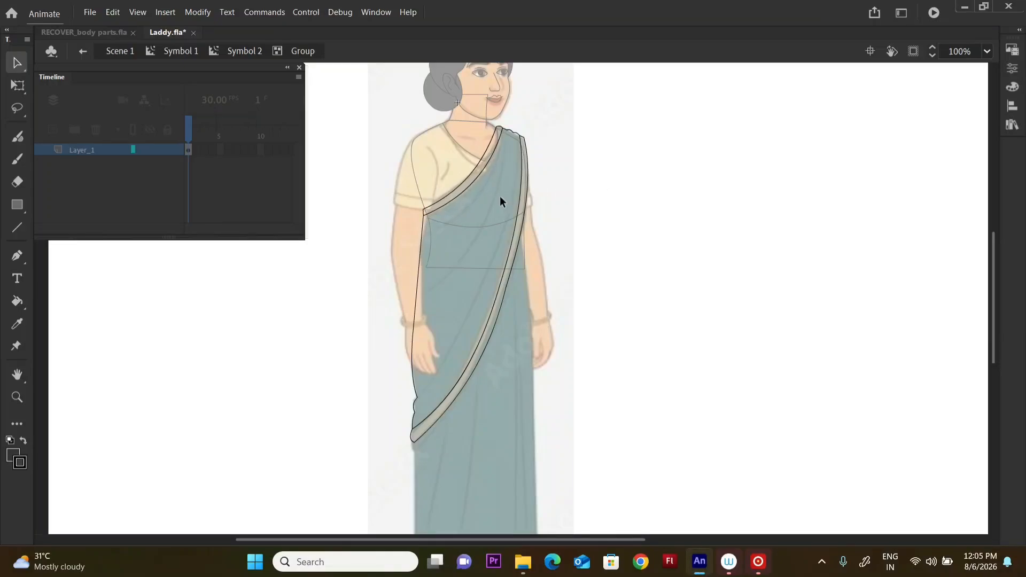
- Draw a curved fold line from the shoulder down to the drape's near side and trim the end outside the outline
{"action": "key", "text": "n"}
{"action": "left_click_drag", "start_coordinate": [517, 153], "coordinate": [424, 295]}
{"action": "key", "text": "v"}
{"action": "left_click_drag", "start_coordinate": [464, 231], "coordinate": [475, 241]}
{"action": "left_click_drag", "start_coordinate": [424, 295], "coordinate": [399, 311]}
{"action": "left_click_drag", "start_coordinate": [516, 153], "coordinate": [507, 141]}
{"action": "left_click_drag", "start_coordinate": [474, 209], "coordinate": [480, 212]}
{"action": "left_click", "coordinate": [408, 304]}
{"action": "key", "text": "Delete"}
- Draw two more slightly curved fold lines on the drape, one long to near the lower tip and one short below the upper border
{"action": "key", "text": "n"}
{"action": "left_click_drag", "start_coordinate": [515, 183], "coordinate": [419, 396]}
{"action": "key", "text": "v"}
{"action": "left_click_drag", "start_coordinate": [472, 276], "coordinate": [483, 277]}
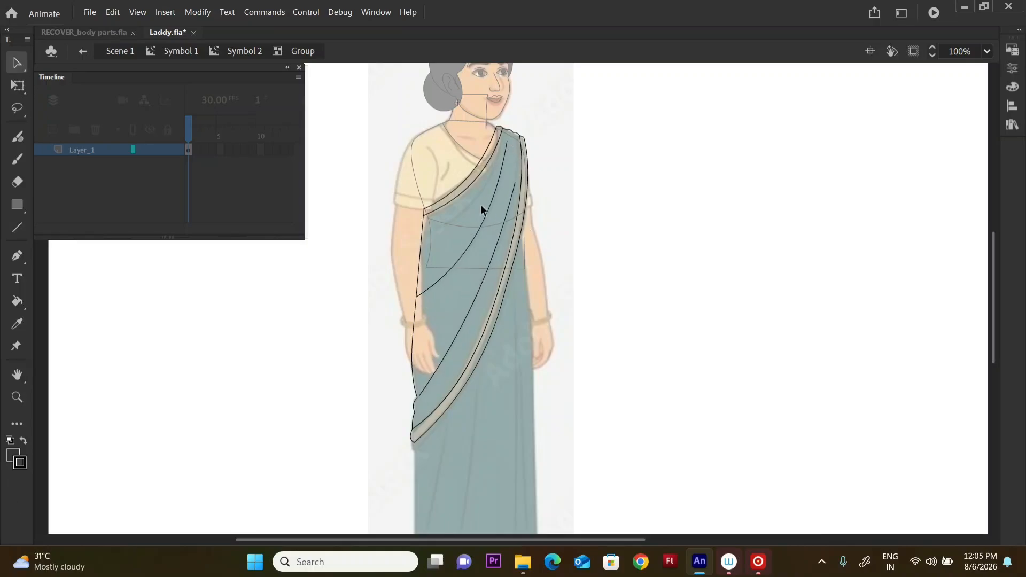
{"action": "key", "text": "n"}
{"action": "left_click_drag", "start_coordinate": [495, 171], "coordinate": [430, 240]}
{"action": "key", "text": "v"}
{"action": "left_click_drag", "start_coordinate": [463, 209], "coordinate": [466, 216]}
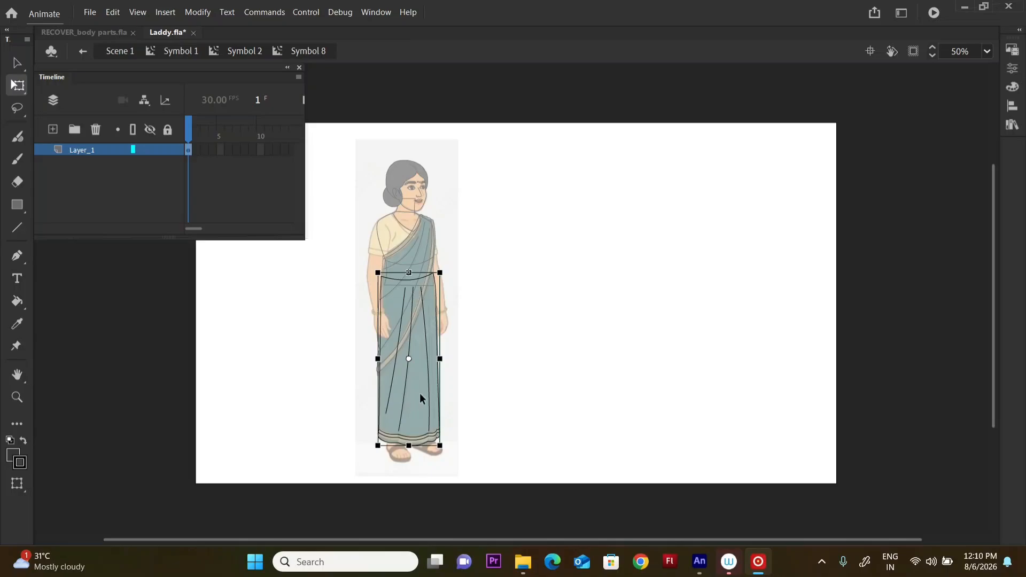
{"action": "double_click", "coordinate": [469, 361]}
{"action": "left_click_drag", "start_coordinate": [573, 243], "coordinate": [330, 452]}
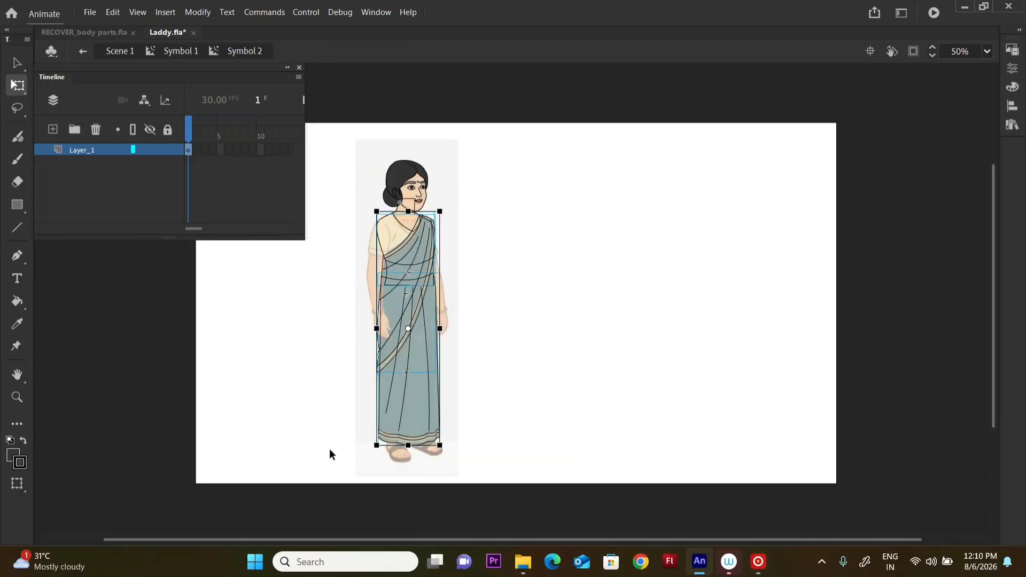
{"action": "key", "text": "ctrl+equal"}
{"action": "key", "text": "ctrl+minus"}
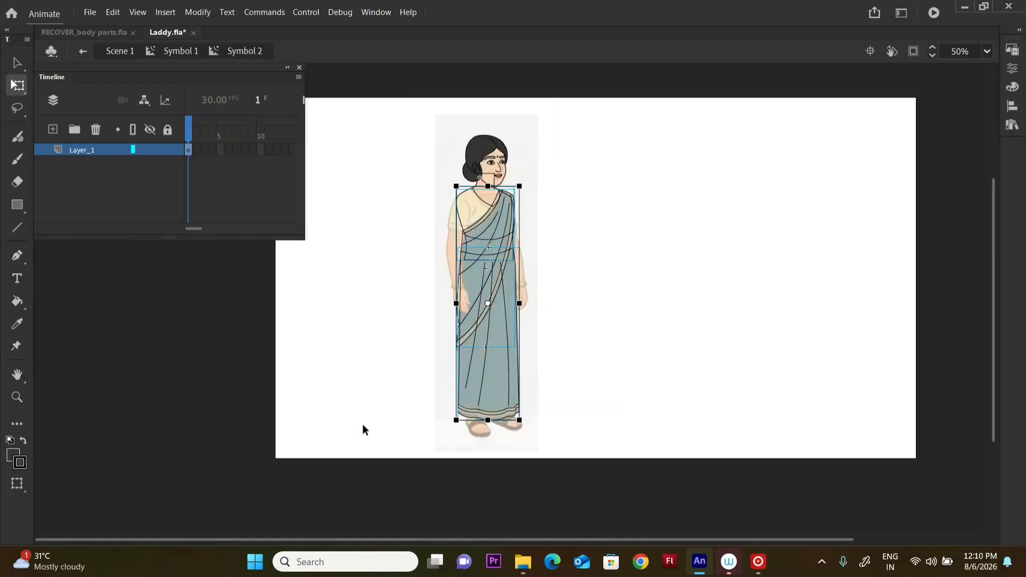
{"action": "double_click", "coordinate": [521, 422]}
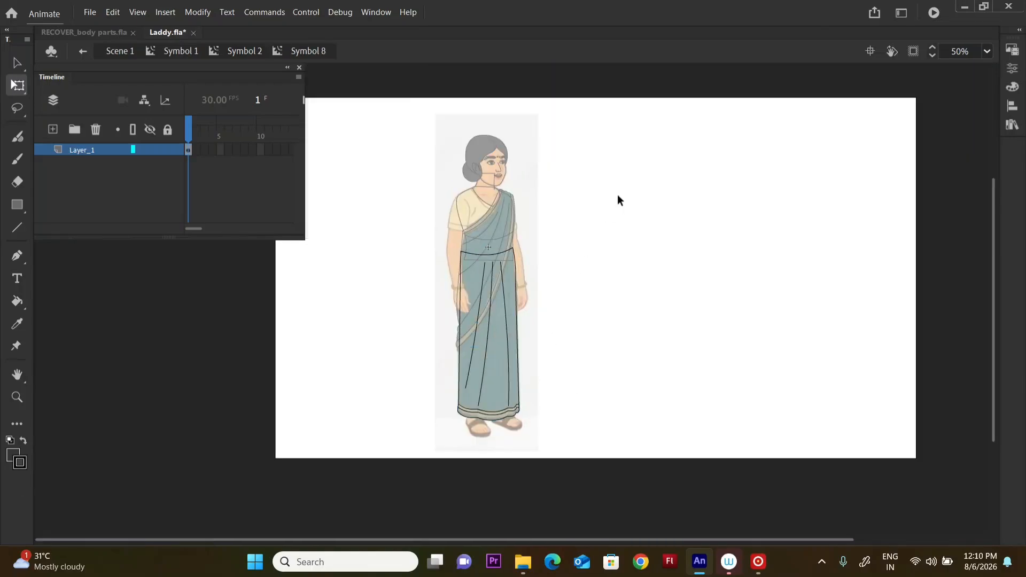
{"action": "left_click_drag", "start_coordinate": [617, 199], "coordinate": [406, 437]}
{"action": "double_click", "coordinate": [492, 337]}
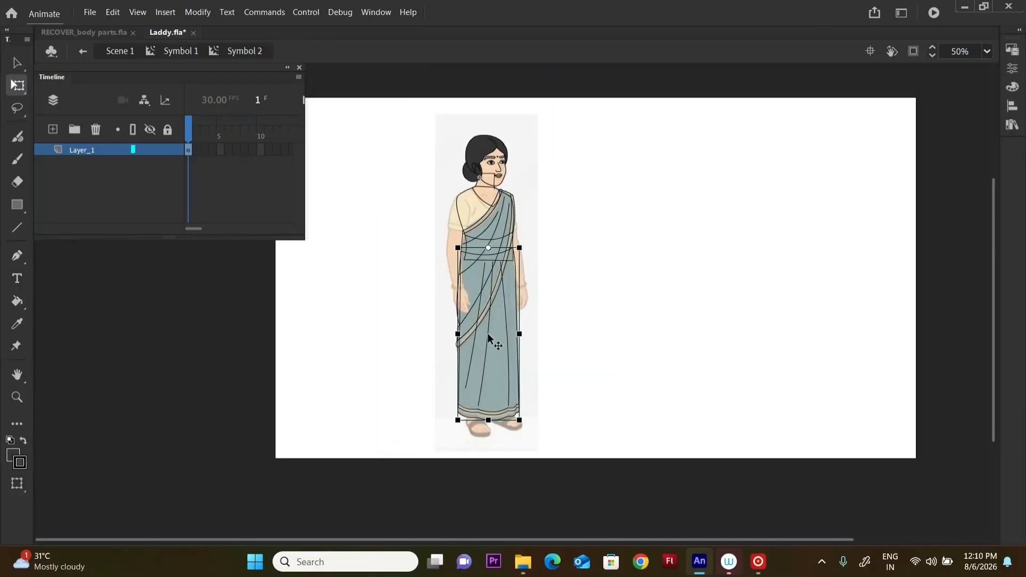
{"action": "double_click", "coordinate": [513, 413]}
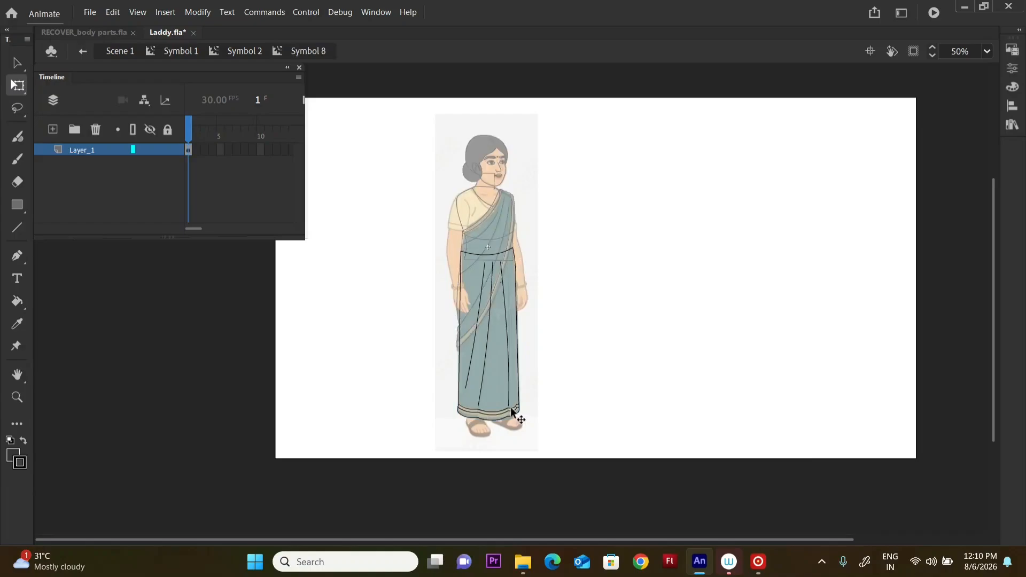
{"action": "left_click_drag", "start_coordinate": [604, 195], "coordinate": [408, 431]}
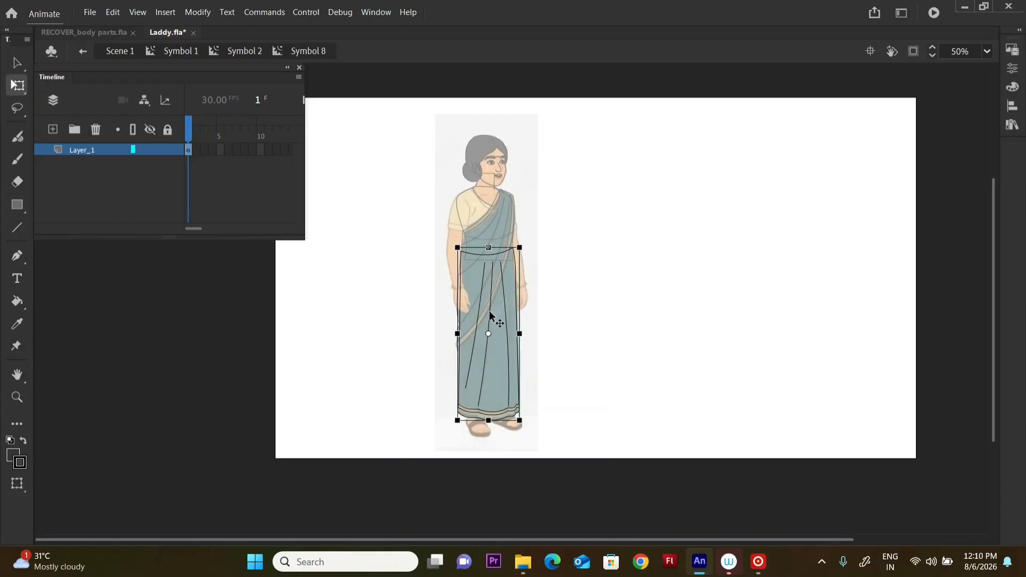
{"action": "left_click_drag", "start_coordinate": [490, 313], "coordinate": [378, 319]}
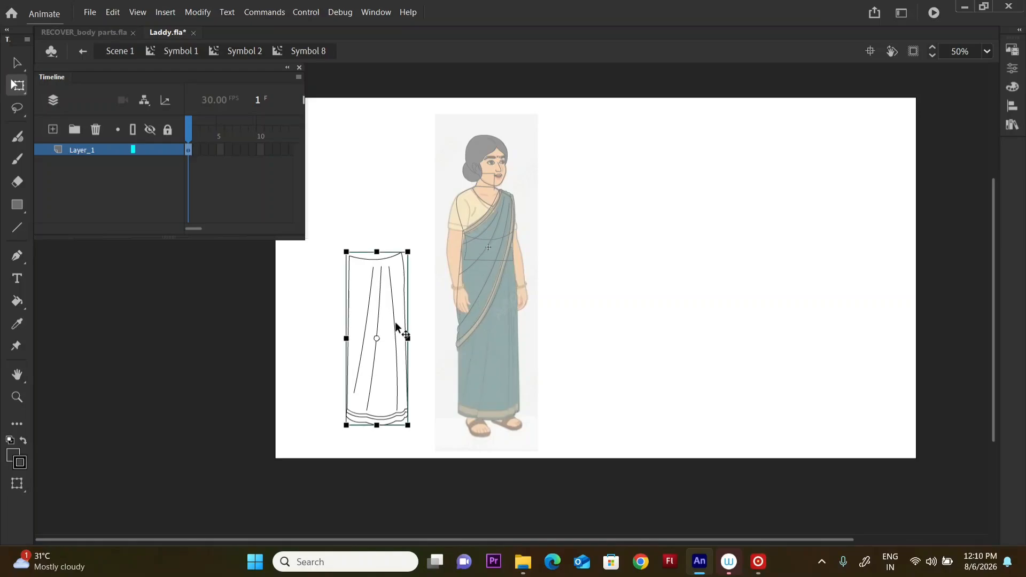
{"action": "key", "text": "ctrl+z"}
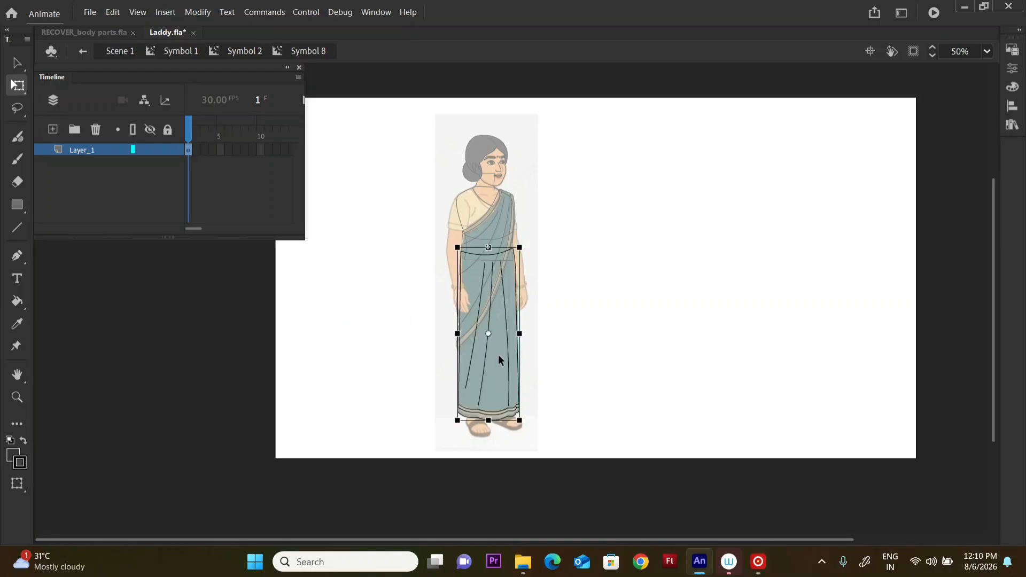
- Add a layer above the skirt drawing, make the skirt's layer a guide, lock and hide it, and activate the new layer
{"action": "left_click", "coordinate": [52, 128]}
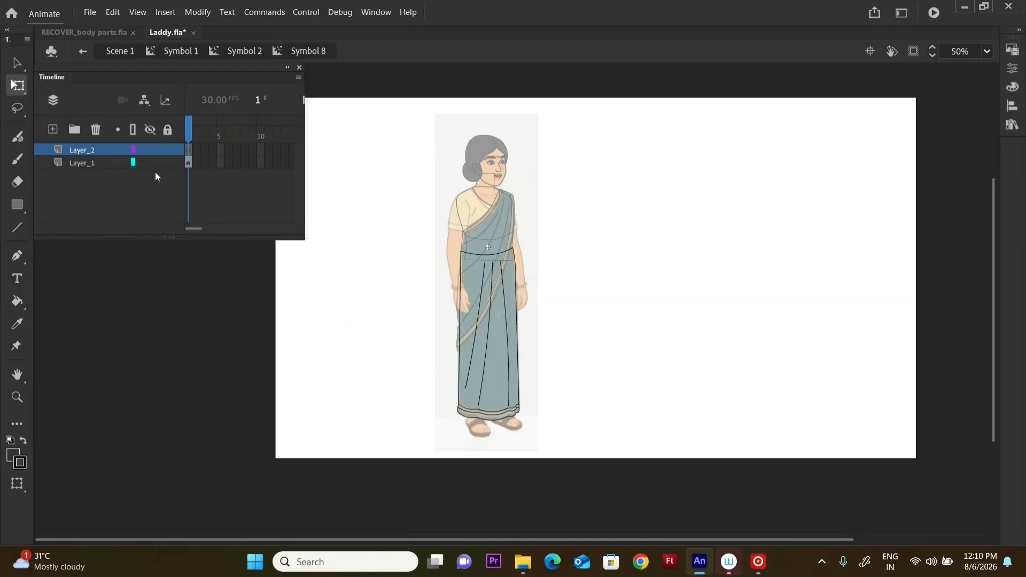
{"action": "right_click", "coordinate": [104, 162]}
{"action": "left_click", "coordinate": [140, 353]}
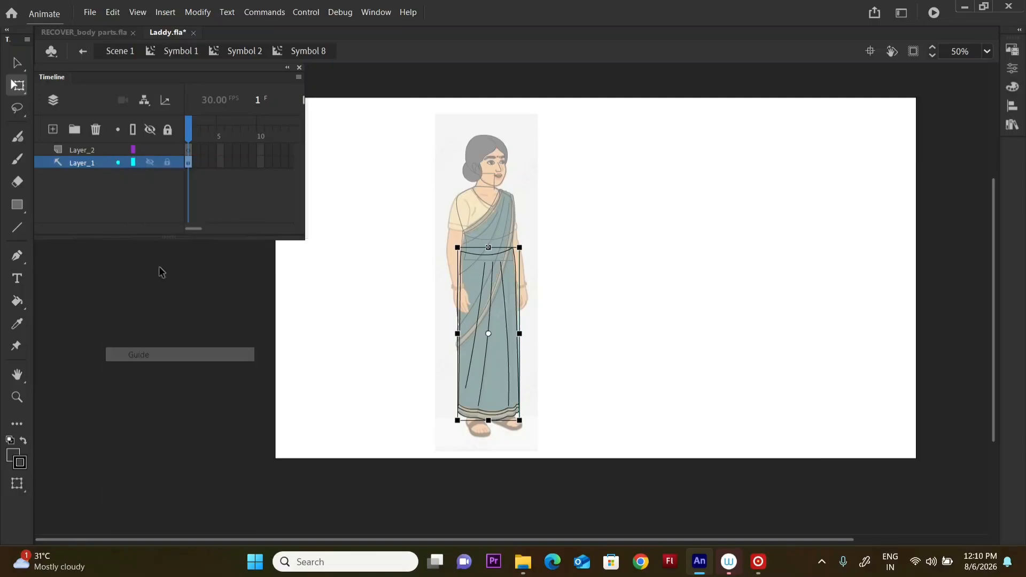
{"action": "left_click", "coordinate": [167, 163]}
{"action": "left_click", "coordinate": [151, 162]}
{"action": "left_click", "coordinate": [191, 150]}
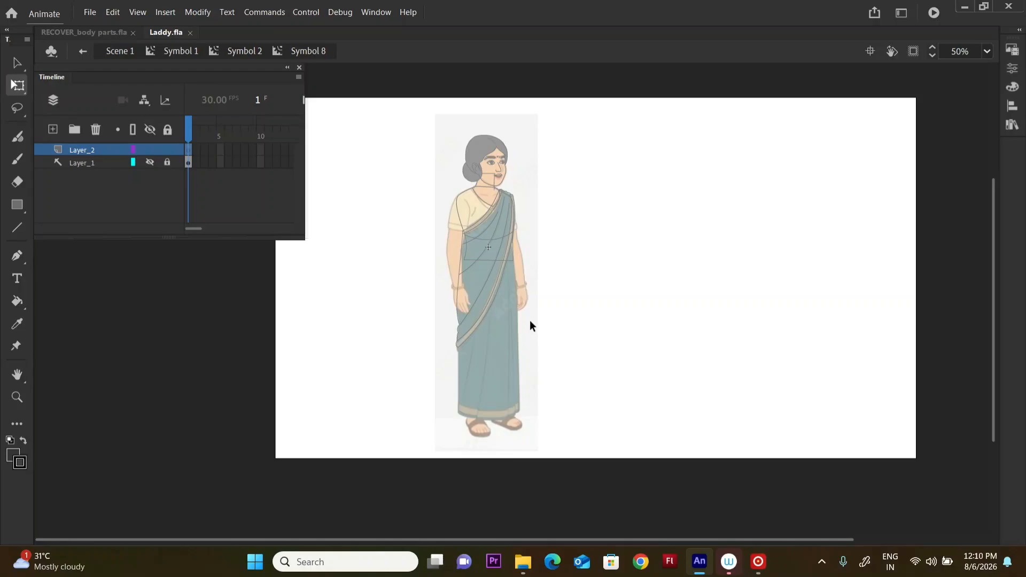
- Draw a rectangle over the upper skirt on the far-leg side, from waist to knee height, and delete its fill
{"action": "key", "text": "ctrl+="}
{"action": "left_click_drag", "start_coordinate": [442, 539], "coordinate": [382, 539]}
{"action": "left_click_drag", "start_coordinate": [990, 277], "coordinate": [995, 306]}
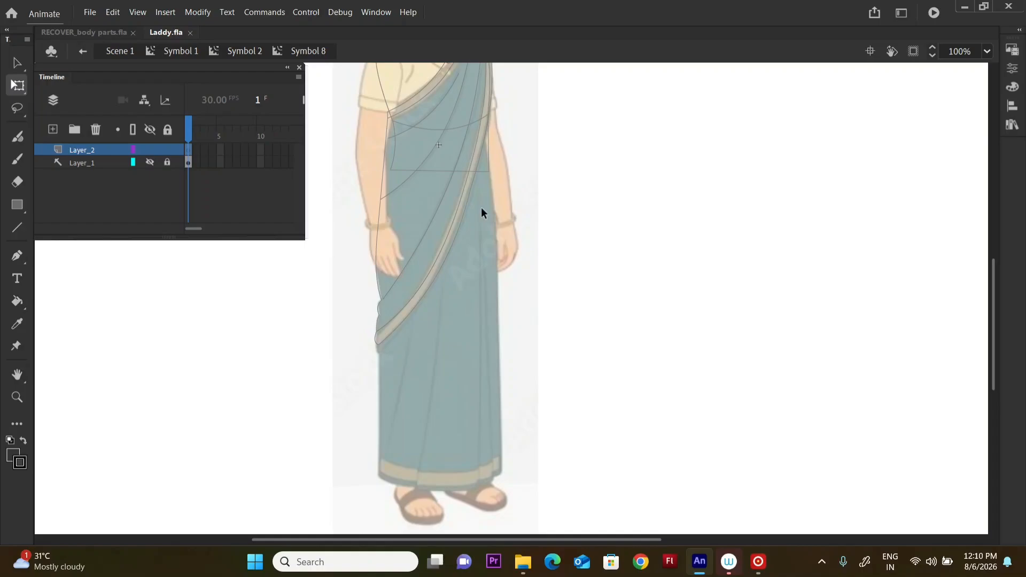
{"action": "key", "text": "r"}
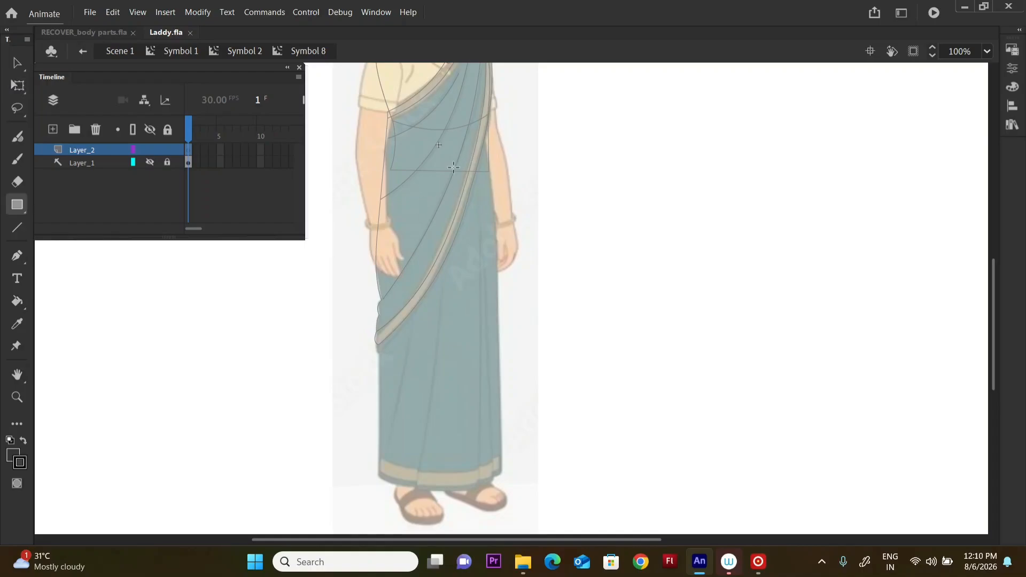
{"action": "left_click_drag", "start_coordinate": [448, 165], "coordinate": [500, 313]}
{"action": "key", "text": "v"}
{"action": "left_click", "coordinate": [470, 263]}
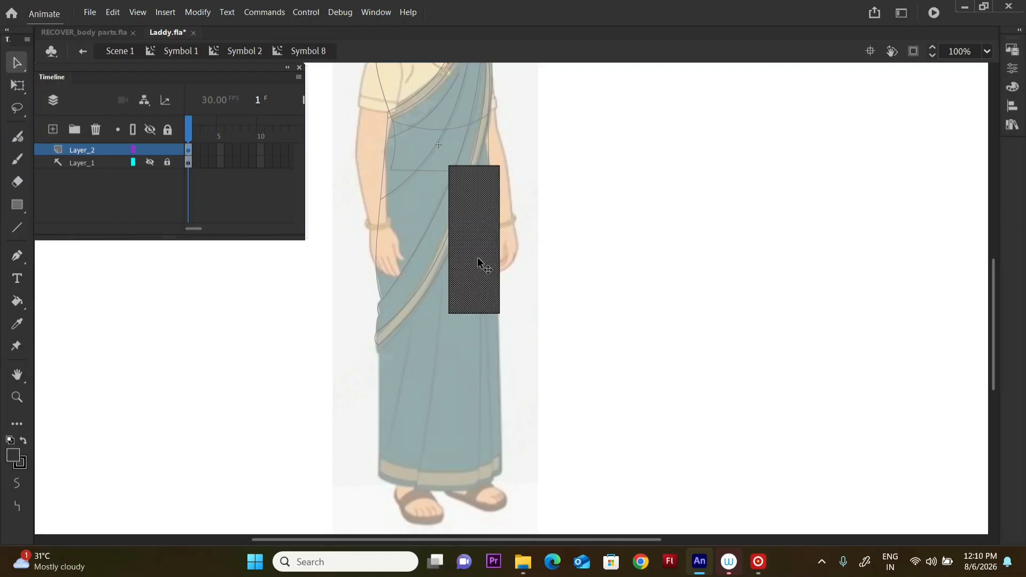
{"action": "key", "text": "Delete"}
- Fit the rectangle's corners to the skirt's outer edge, tapering it toward the waist, and curve its upper edge to the waistline
{"action": "left_click_drag", "start_coordinate": [449, 165], "coordinate": [489, 156]}
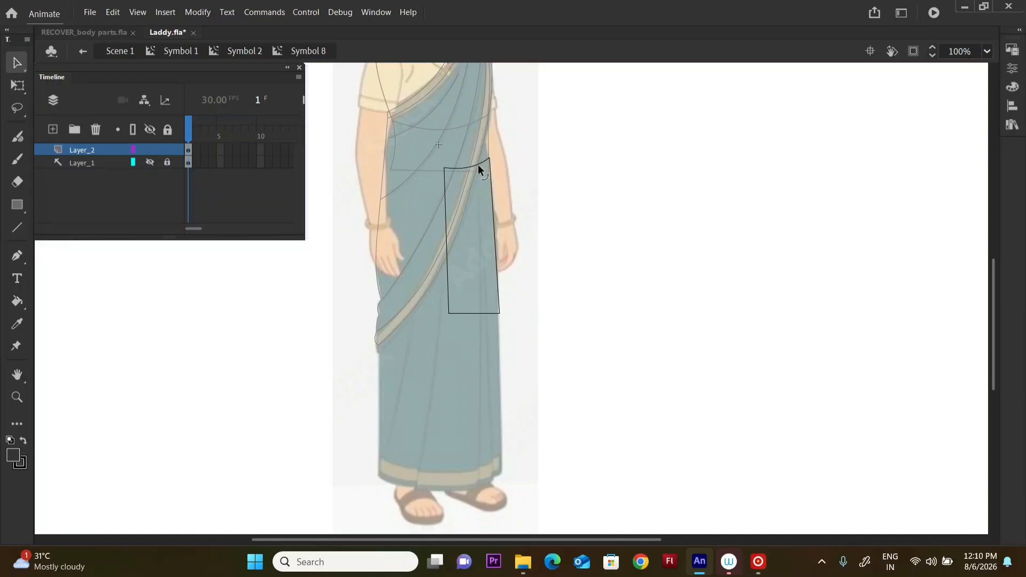
{"action": "mouse_move", "coordinate": [448, 313]}
{"action": "left_mouse_down"}
{"action": "mouse_move", "coordinate": [446, 321]}
{"action": "mouse_move", "coordinate": [500, 316]}
{"action": "mouse_move", "coordinate": [446, 320]}
{"action": "left_mouse_up"}
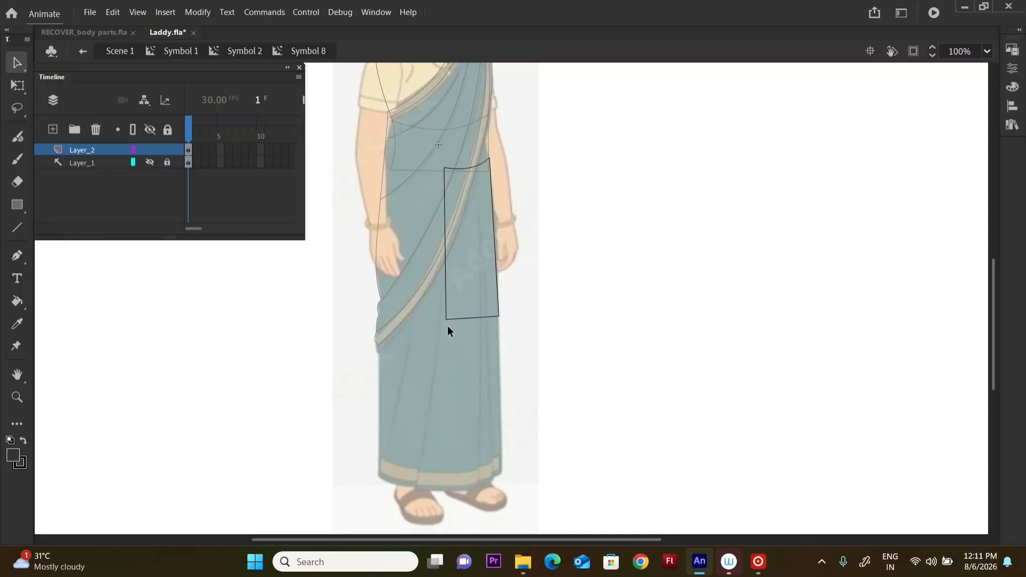
{"action": "left_click_drag", "start_coordinate": [564, 120], "coordinate": [332, 378]}
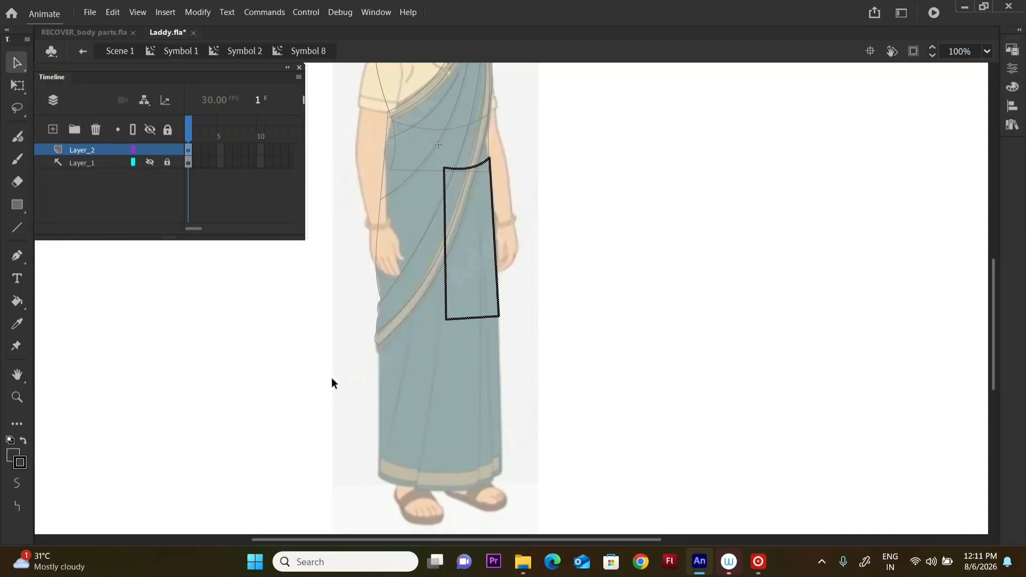
{"action": "left_click", "coordinate": [351, 351]}
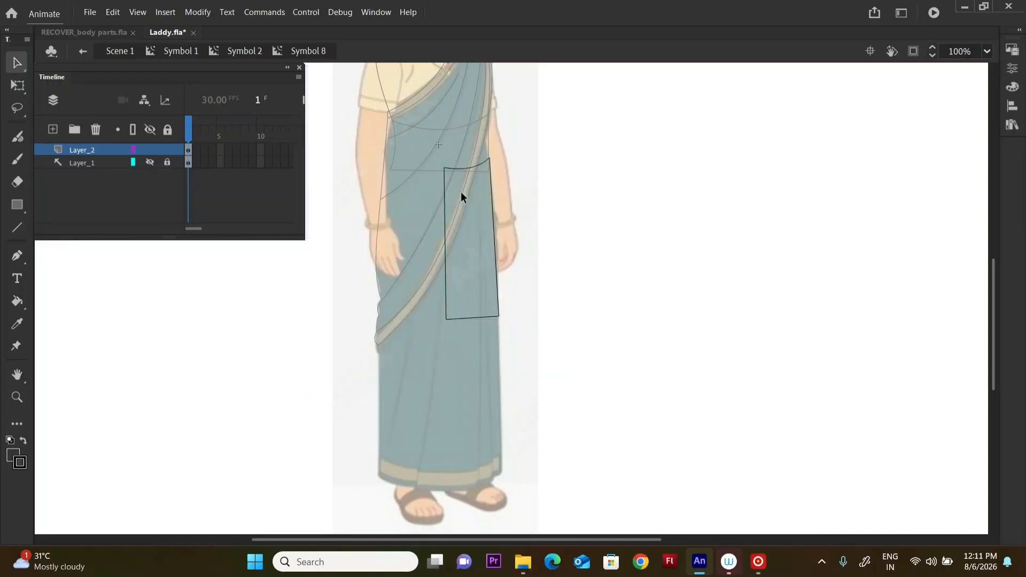
- Draw a circle over the lower end of the tapered outline as a knee joint and delete its fill
{"action": "key", "text": "o"}
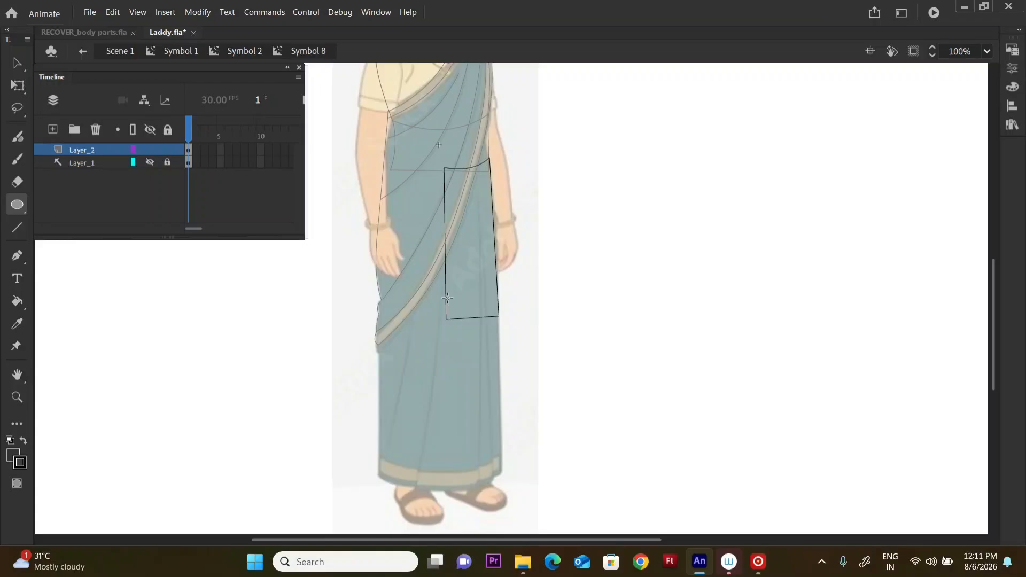
{"action": "left_click_drag", "start_coordinate": [448, 298], "coordinate": [497, 342]}
{"action": "key", "text": "v"}
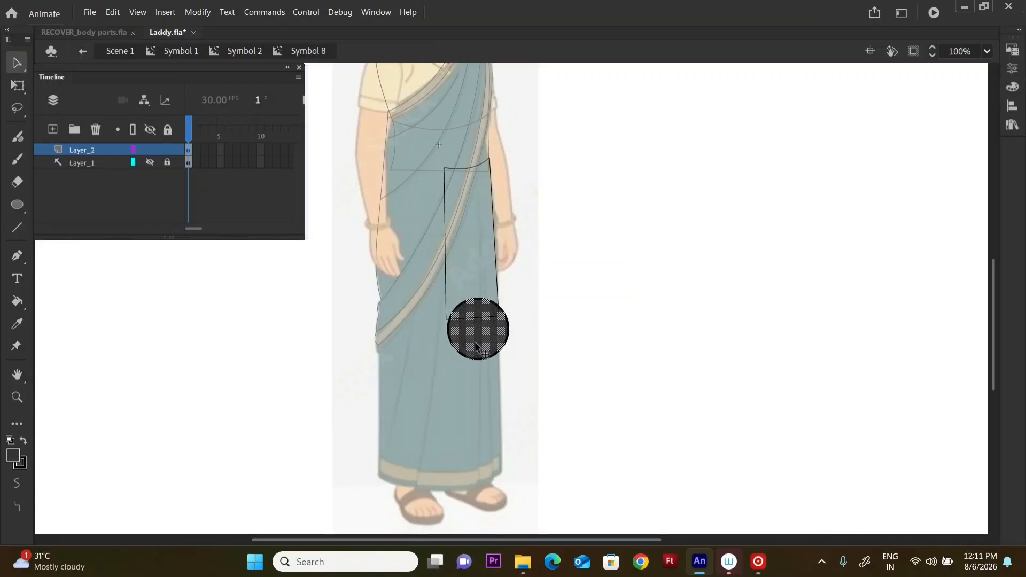
{"action": "left_click", "coordinate": [476, 342]}
{"action": "left_click_drag", "start_coordinate": [484, 342], "coordinate": [479, 325]}
{"action": "double_click", "coordinate": [483, 325]}
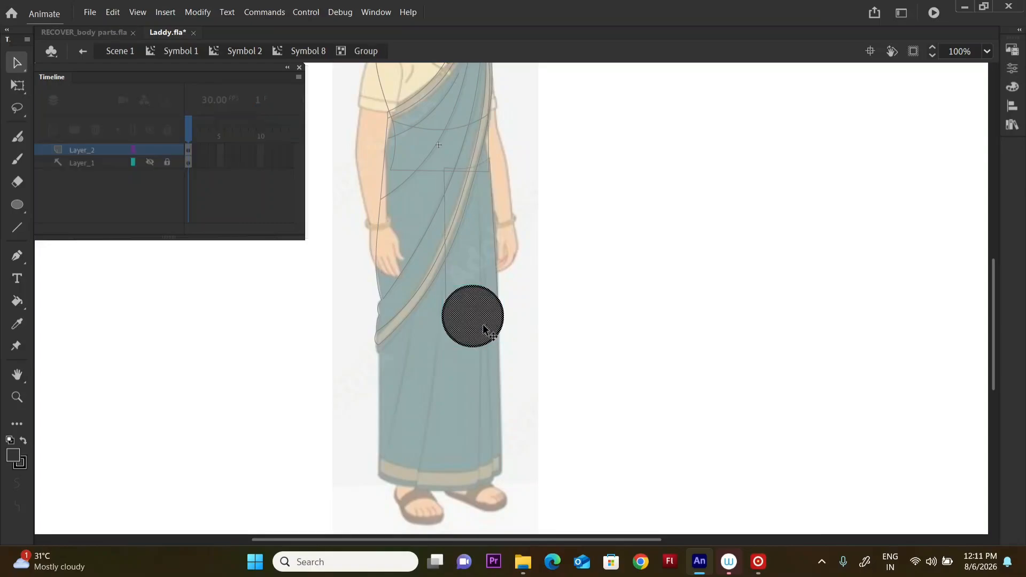
{"action": "left_click", "coordinate": [529, 327]}
{"action": "left_click", "coordinate": [483, 332]}
{"action": "key", "text": "Delete"}
- Scale the knee circle down to match the width of the tapered outline's lower end, and leave its group
{"action": "left_click_drag", "start_coordinate": [554, 232], "coordinate": [439, 350]}
{"action": "scroll", "coordinate": [447, 345], "scroll_direction": "up", "scroll_amount": 1}
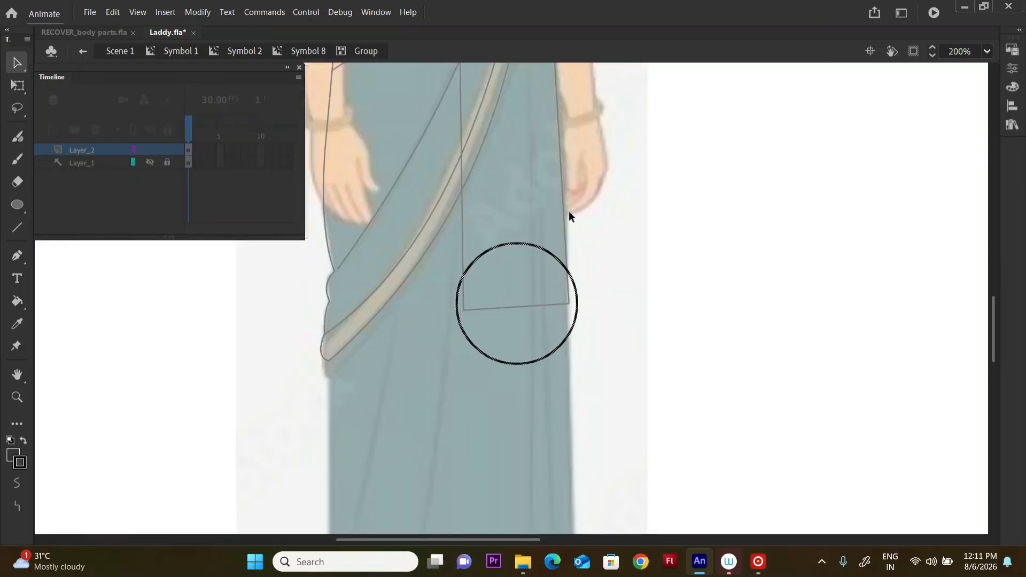
{"action": "key", "text": "q"}
{"action": "left_click_drag", "start_coordinate": [577, 244], "coordinate": [572, 251]}
{"action": "left_click", "coordinate": [607, 263]}
{"action": "left_click", "coordinate": [568, 312]}
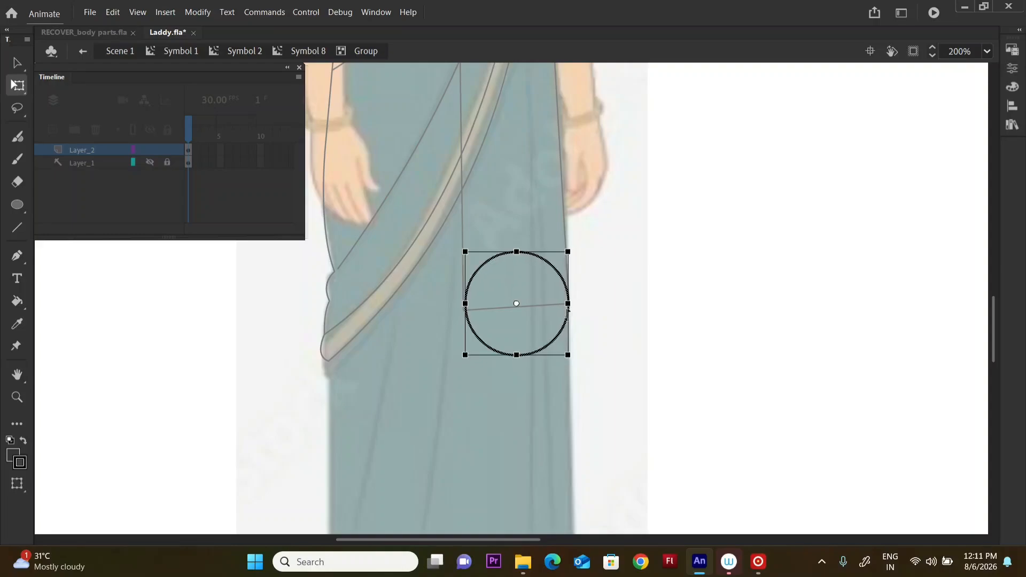
{"action": "left_click", "coordinate": [595, 324]}
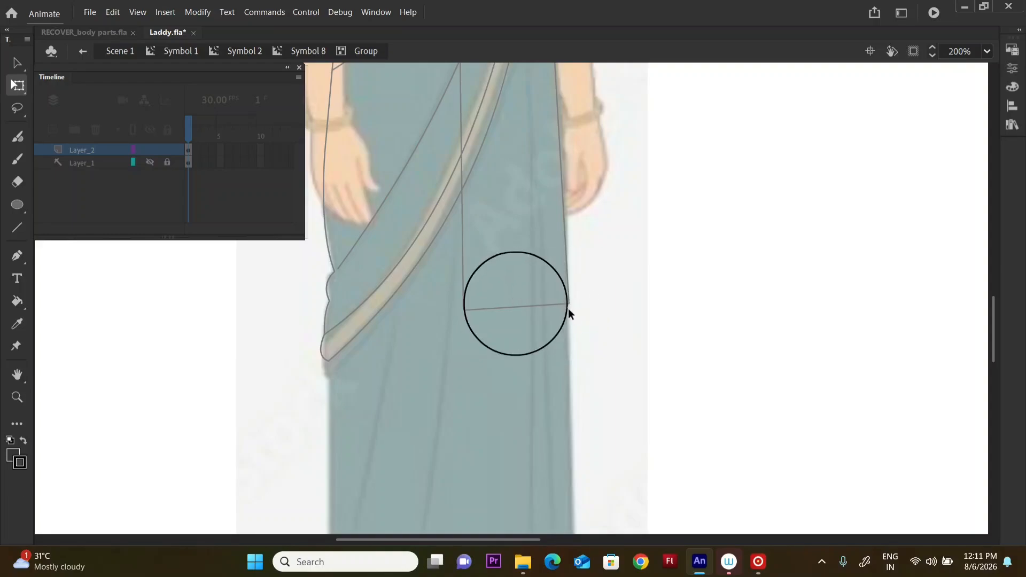
{"action": "left_click", "coordinate": [568, 314]}
{"action": "left_click", "coordinate": [592, 315]}
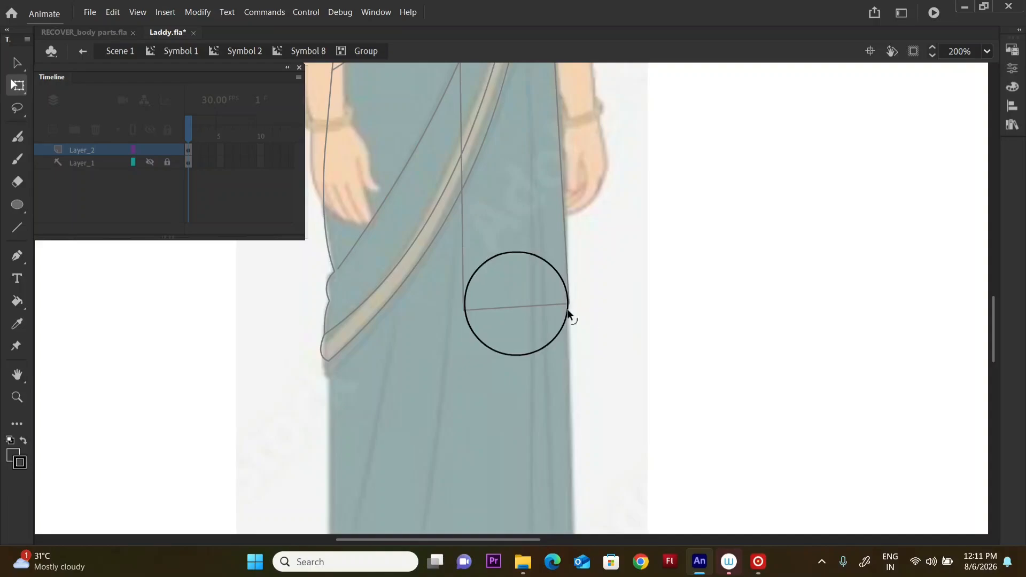
{"action": "left_click_drag", "start_coordinate": [627, 229], "coordinate": [356, 427]}
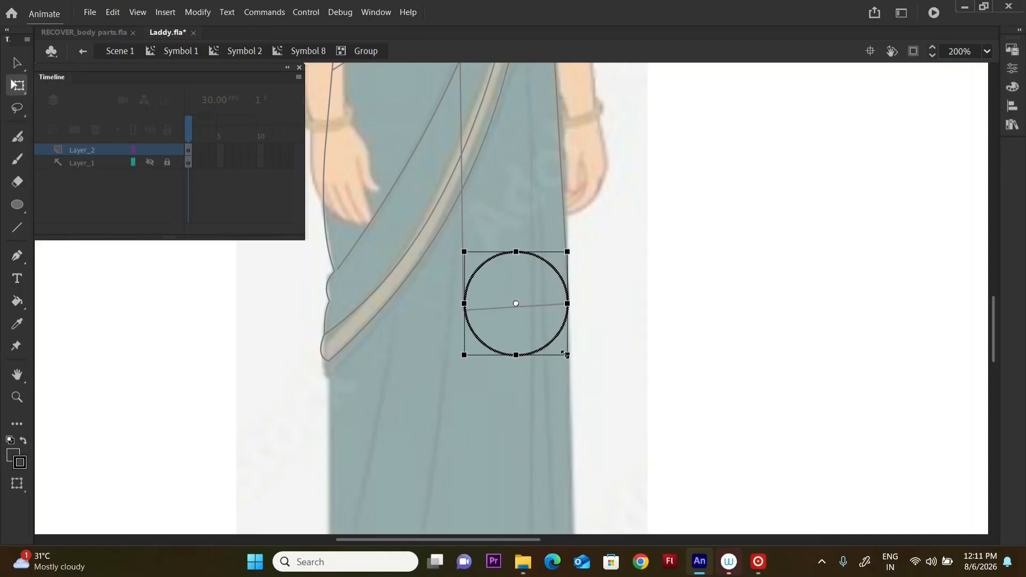
{"action": "left_click", "coordinate": [603, 342]}
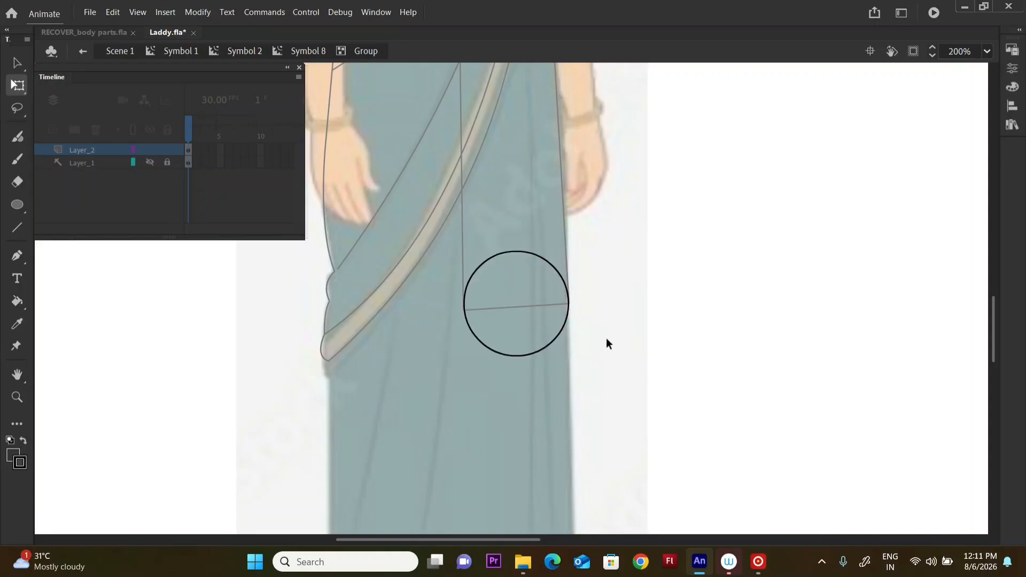
{"action": "double_click", "coordinate": [605, 340]}
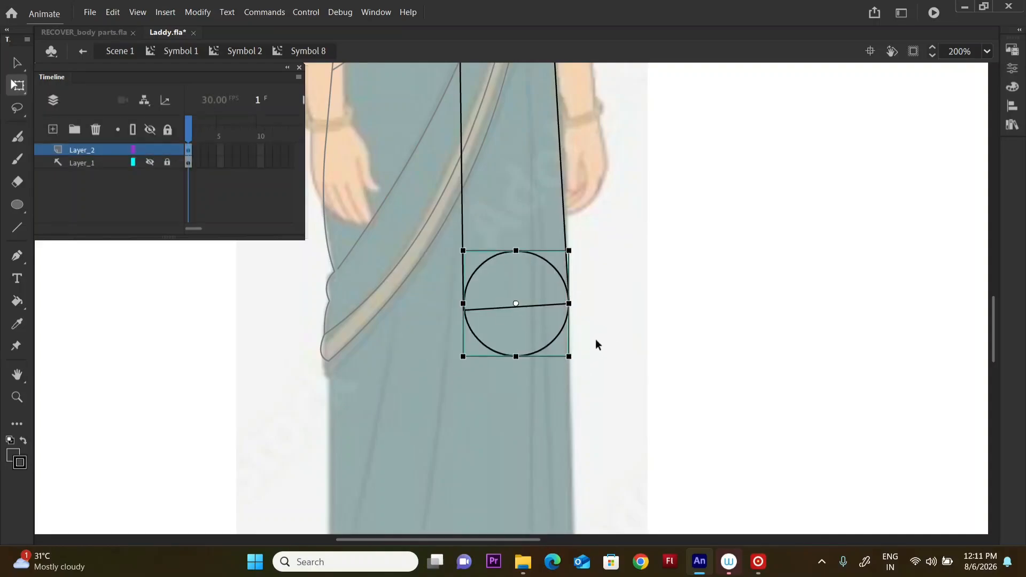
- Open the tapered upper-leg outline's group, select the whole outline and save the document
{"action": "left_click", "coordinate": [601, 311]}
{"action": "double_click", "coordinate": [517, 308]}
{"action": "double_click", "coordinate": [526, 305]}
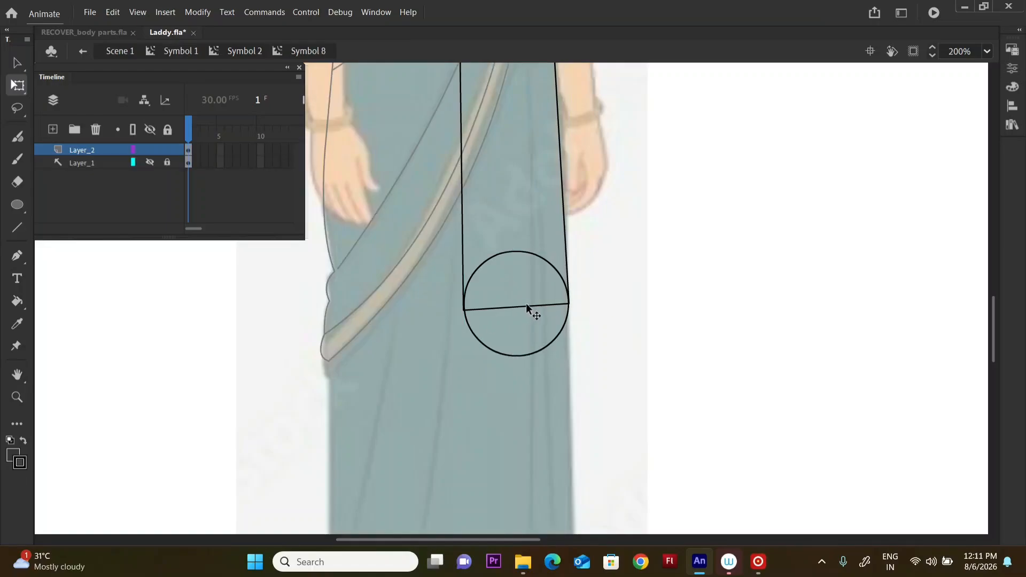
{"action": "left_click", "coordinate": [527, 305]}
{"action": "double_click", "coordinate": [532, 310]}
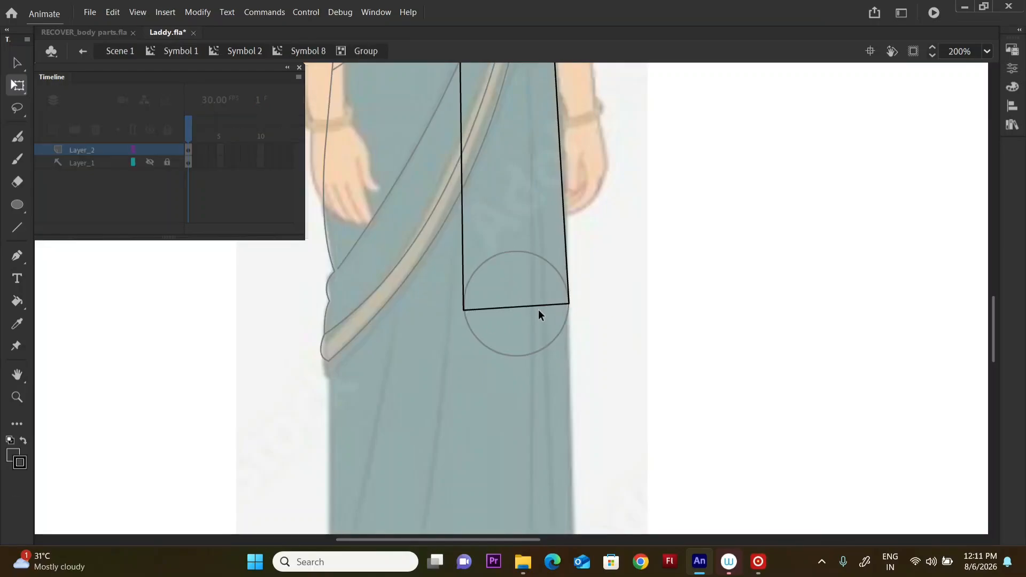
{"action": "key", "text": "ctrl+minus"}
{"action": "key", "text": "ctrl+minus"}
{"action": "left_click_drag", "start_coordinate": [589, 155], "coordinate": [417, 374]}
{"action": "key", "text": "ctrl+s"}
{"action": "key", "text": "ctrl+equal"}
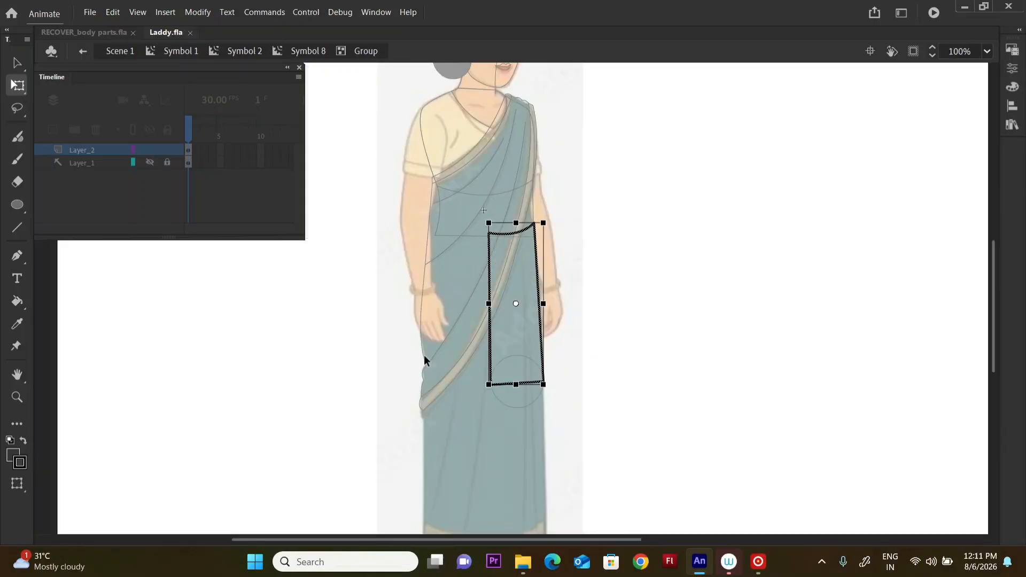
- Copy the knee circle, return to Symbol 2 and convert the upper-leg artwork into a movie clip symbol
{"action": "double_click", "coordinate": [617, 342]}
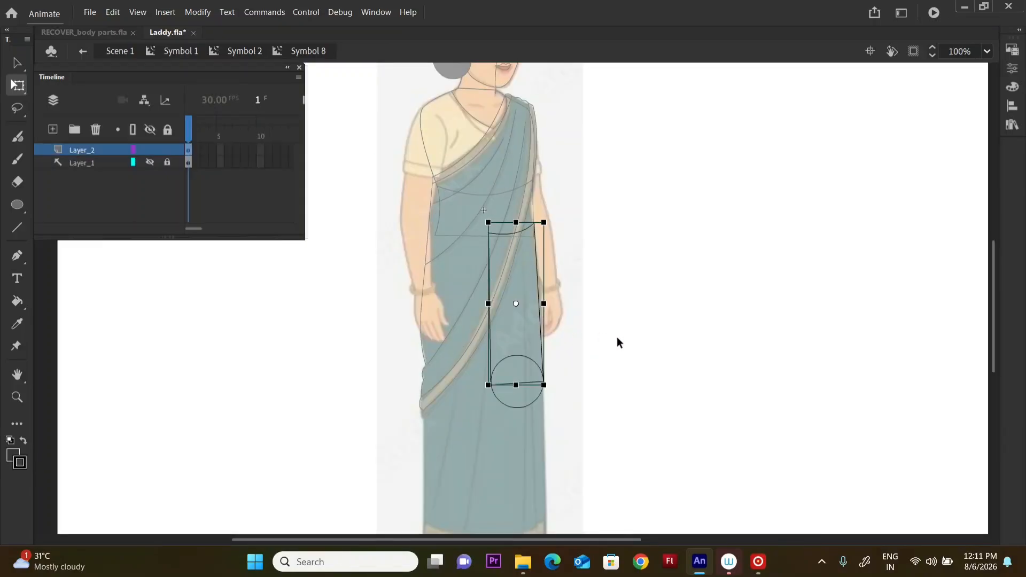
{"action": "left_click", "coordinate": [522, 404]}
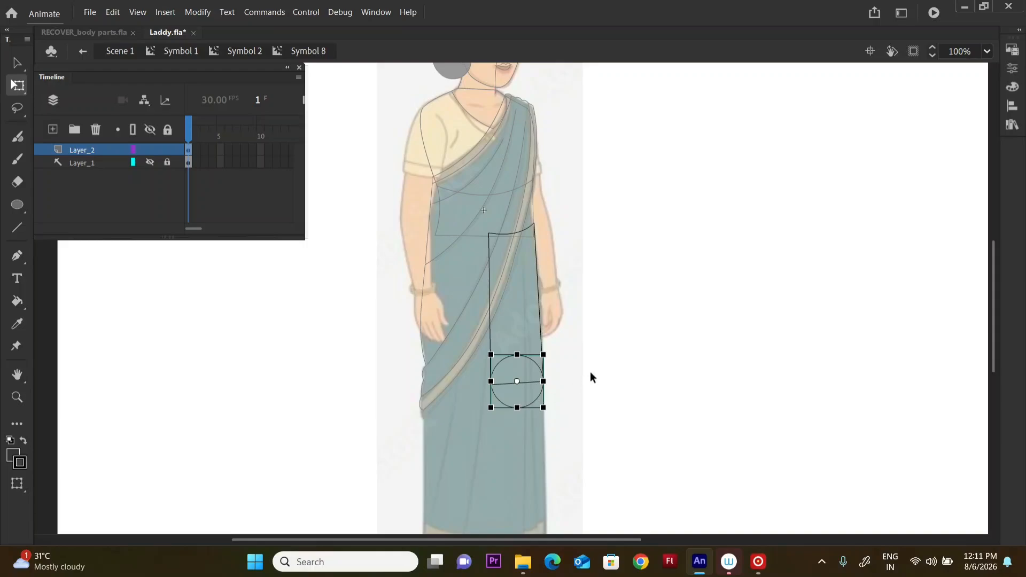
{"action": "double_click", "coordinate": [590, 371]}
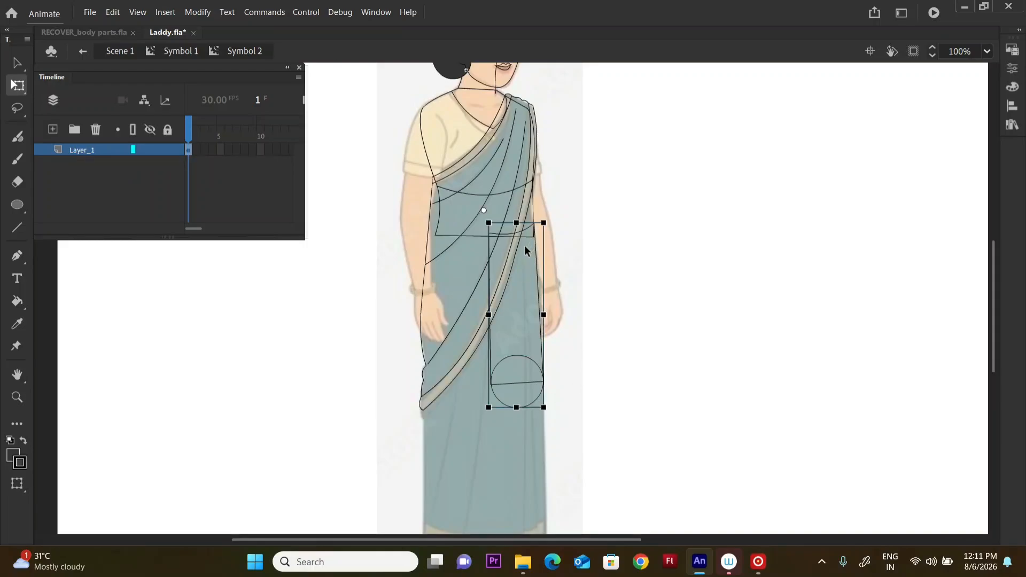
{"action": "key", "text": "F8"}
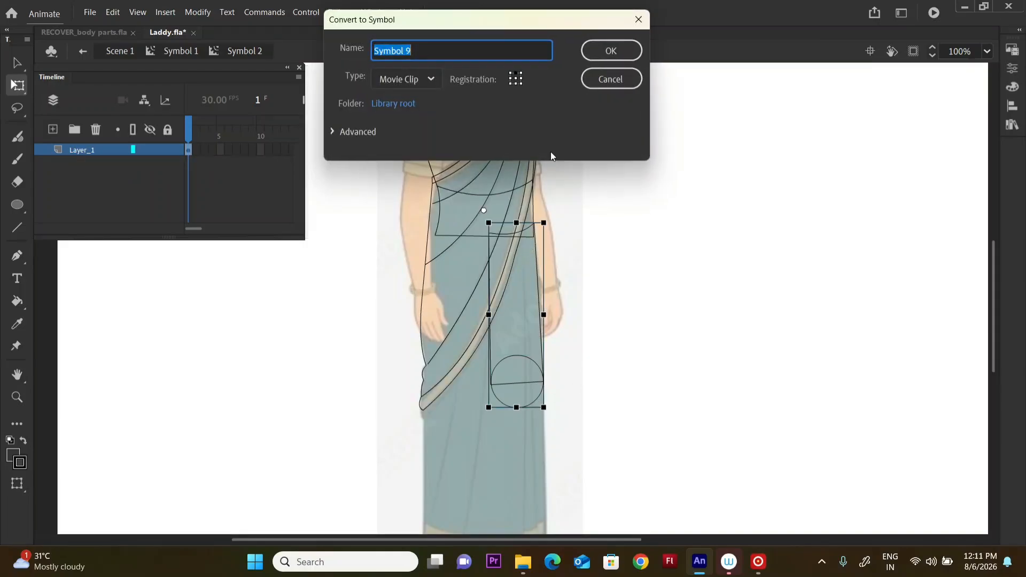
{"action": "left_click", "coordinate": [608, 50]}
{"action": "double_click", "coordinate": [514, 310]}
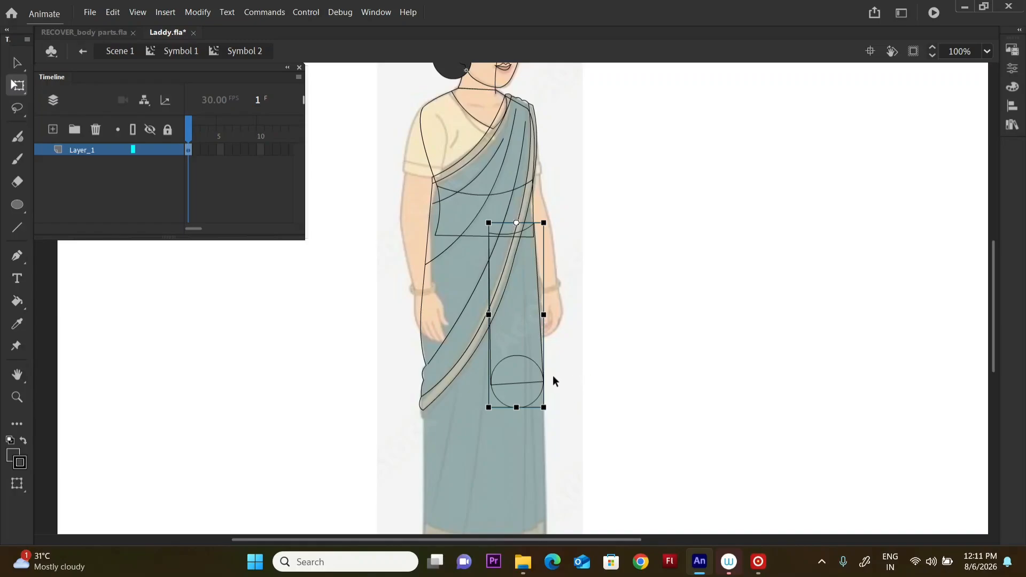
- Paste the knee circle over the original one, convert it into a centre-registered movie clip, open that symbol and save
{"action": "key", "text": "ctrl+v"}
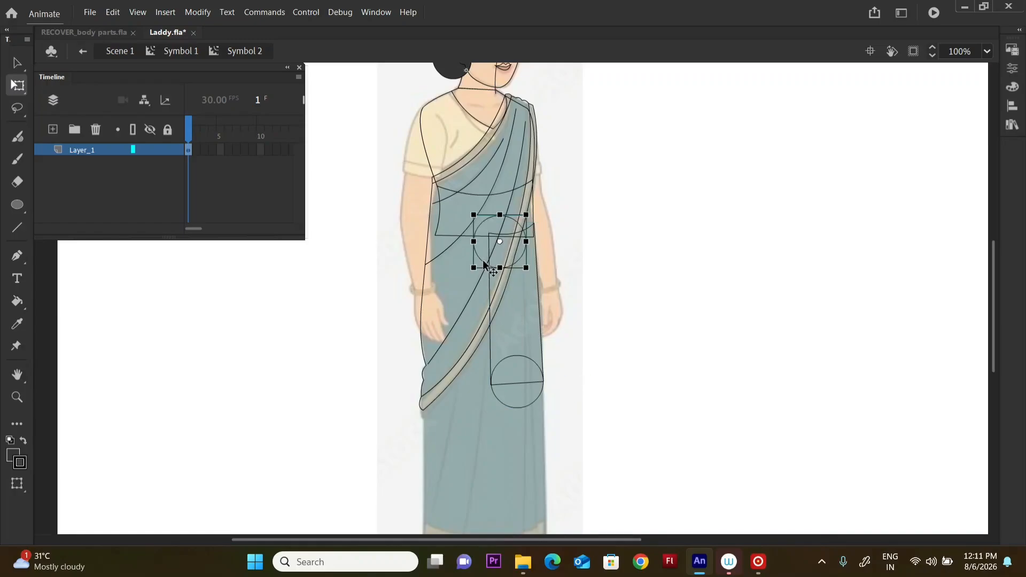
{"action": "left_click_drag", "start_coordinate": [482, 262], "coordinate": [500, 400]}
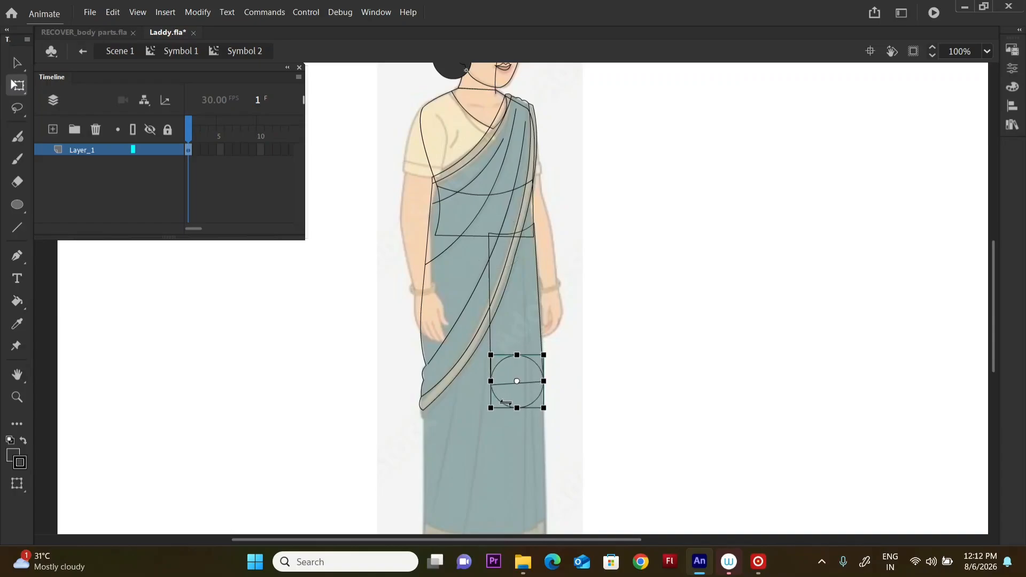
{"action": "key", "text": "F8"}
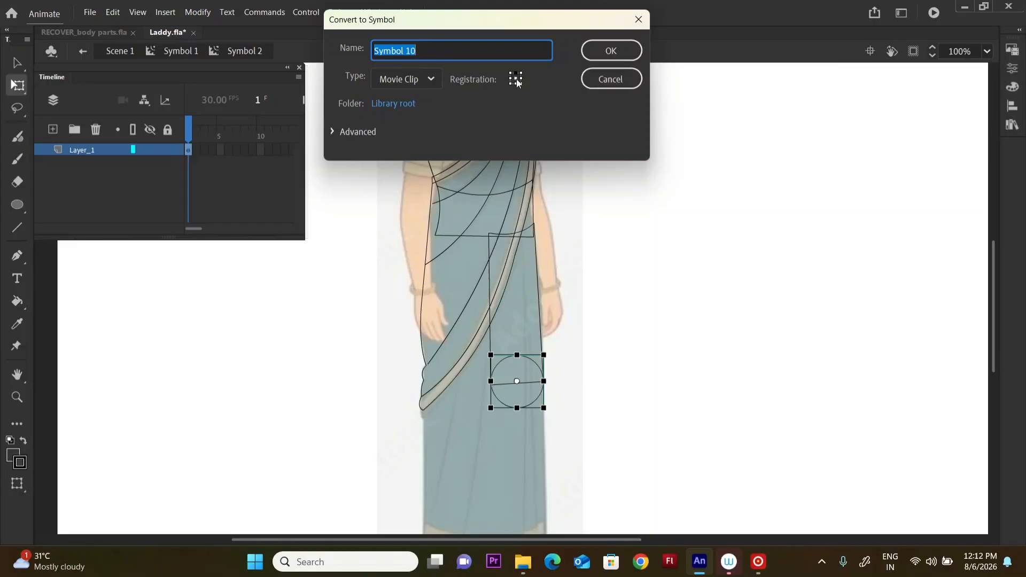
{"action": "left_click", "coordinate": [560, 78]}
{"action": "left_click", "coordinate": [609, 50]}
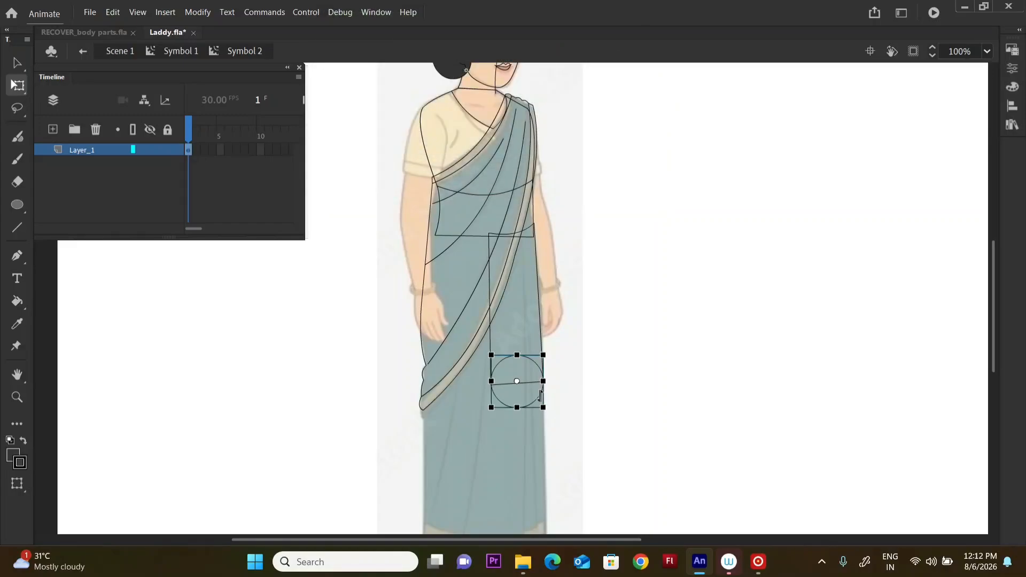
{"action": "double_click", "coordinate": [540, 397]}
{"action": "left_click_drag", "start_coordinate": [996, 290], "coordinate": [981, 342]}
{"action": "key", "text": "ctrl+s"}
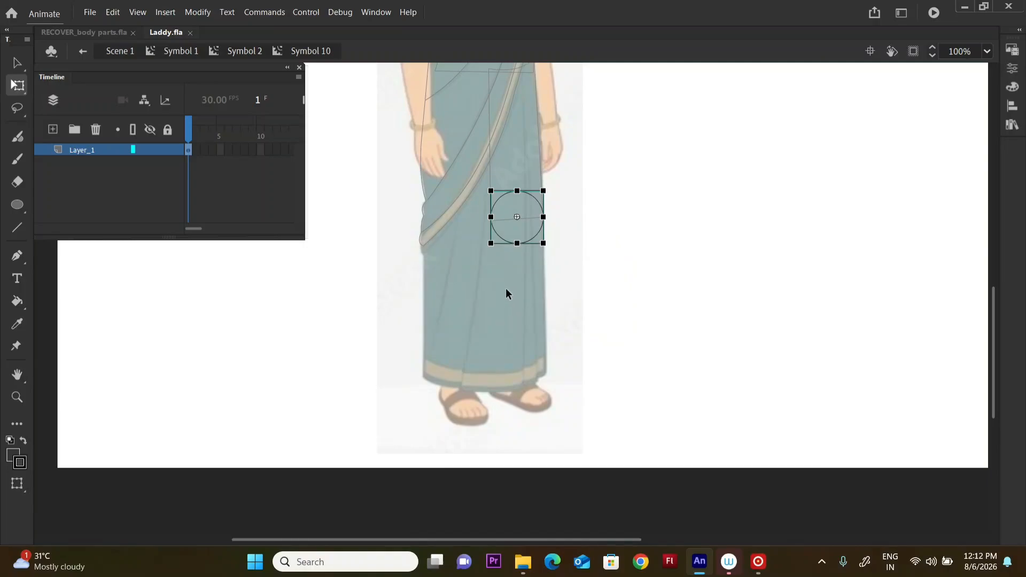
- Draw a rectangle from the knee circle's middle down the skirt as the lower leg, group it and delete its fill
{"action": "key", "text": "ctrl+="}
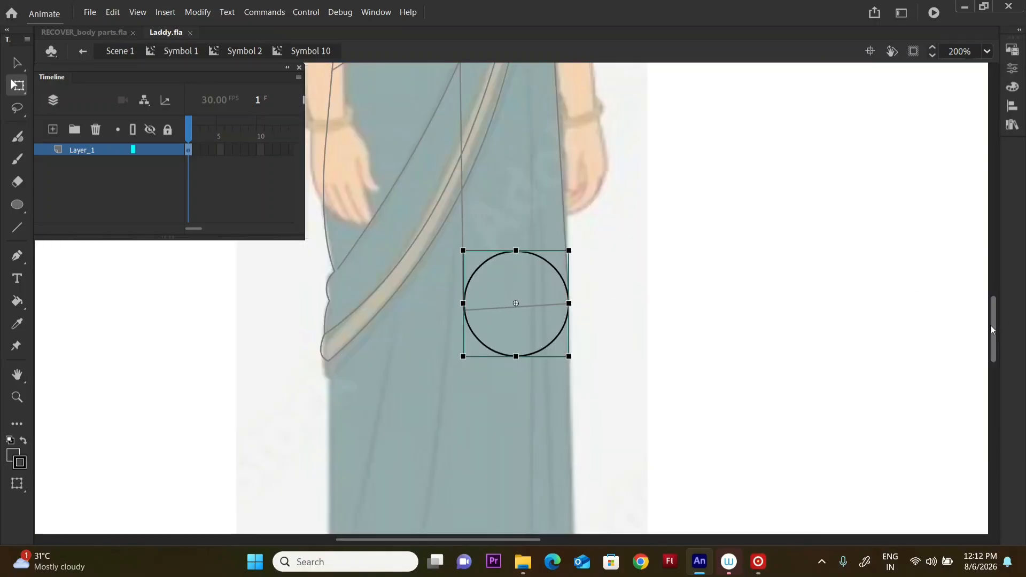
{"action": "scroll", "coordinate": [999, 310], "scroll_direction": "up", "scroll_amount": 5}
{"action": "scroll", "coordinate": [988, 300], "scroll_direction": "down", "scroll_amount": 5}
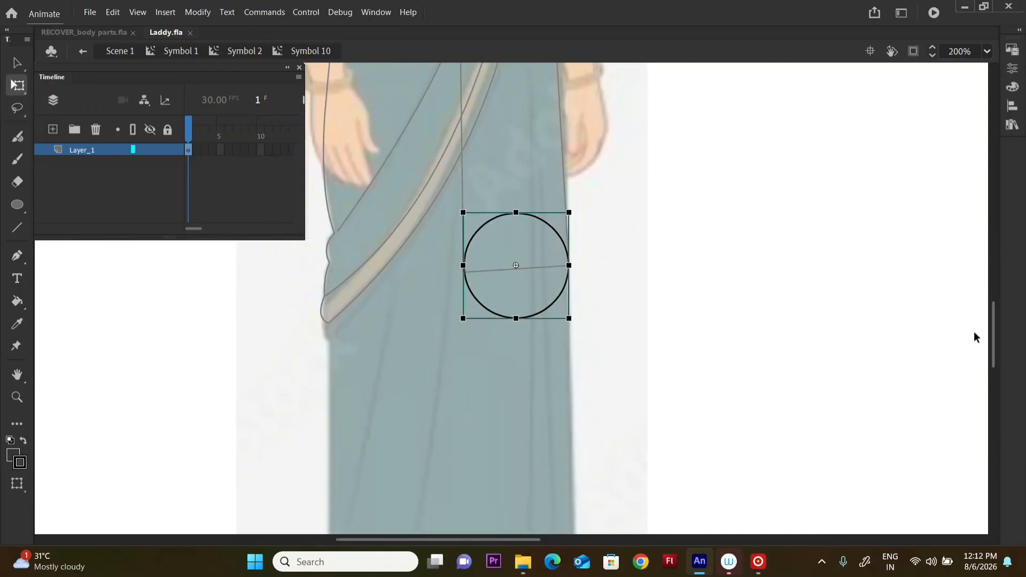
{"action": "left_click", "coordinate": [582, 294]}
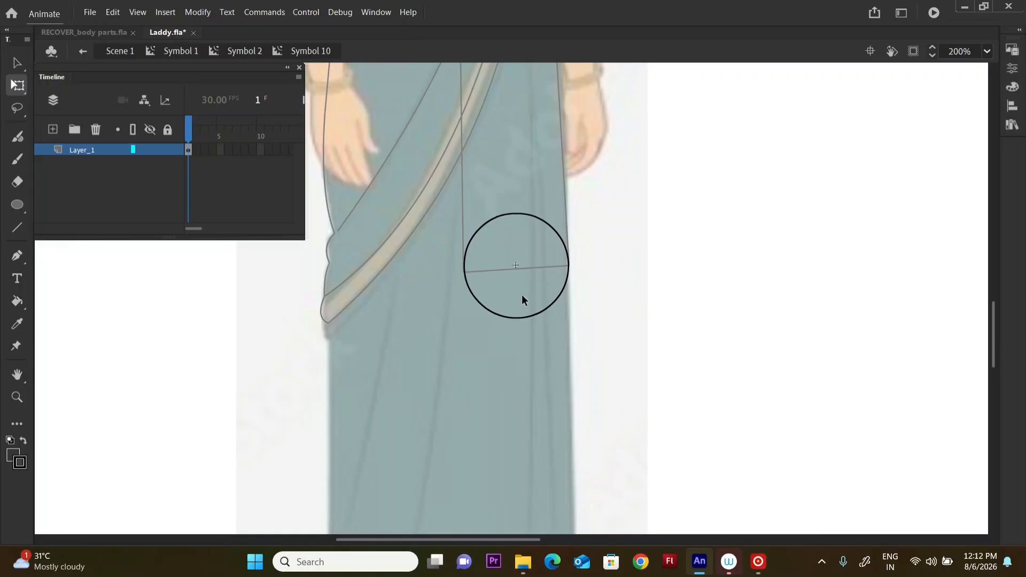
{"action": "key", "text": "r"}
{"action": "left_click_drag", "start_coordinate": [464, 272], "coordinate": [566, 496]}
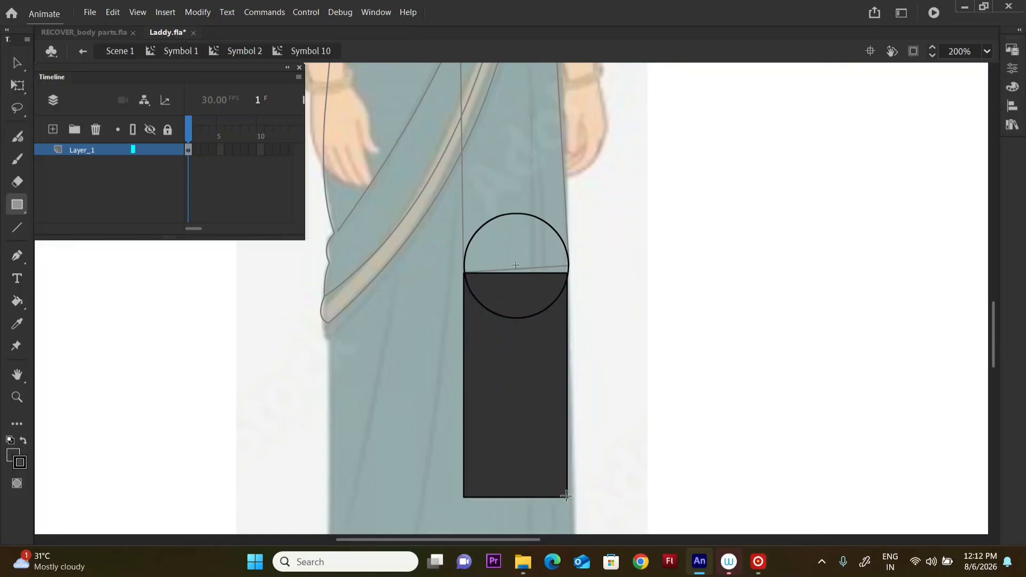
{"action": "key", "text": "v"}
{"action": "left_click", "coordinate": [527, 415]}
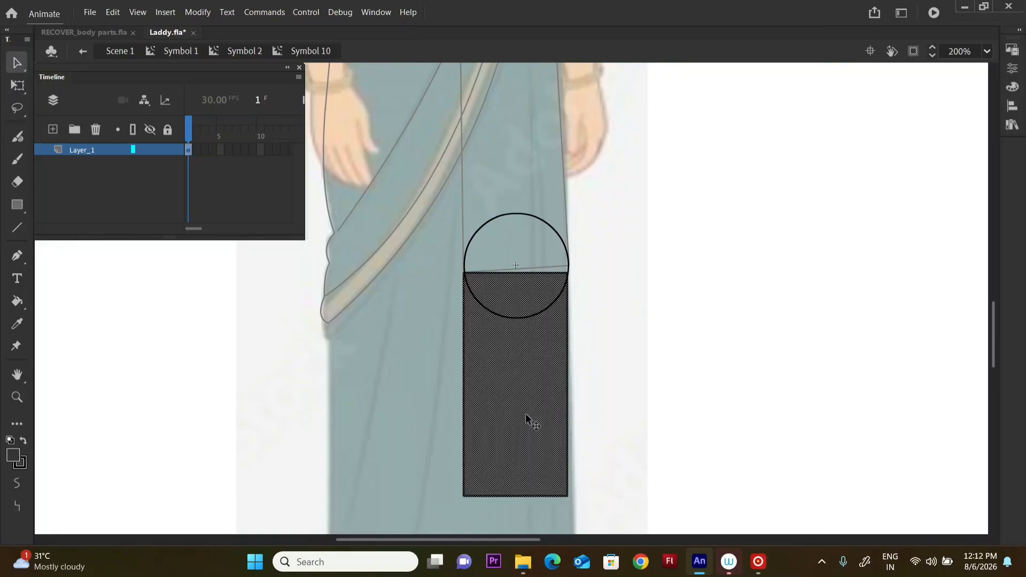
{"action": "key", "text": "ctrl+g"}
{"action": "double_click", "coordinate": [540, 397]}
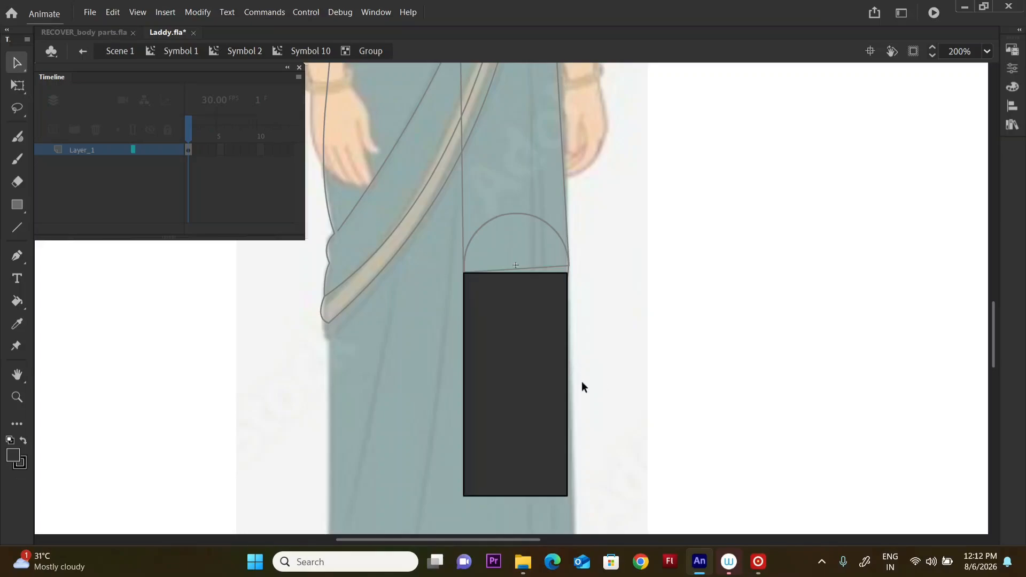
{"action": "left_click", "coordinate": [538, 388]}
{"action": "key", "text": "Delete"}
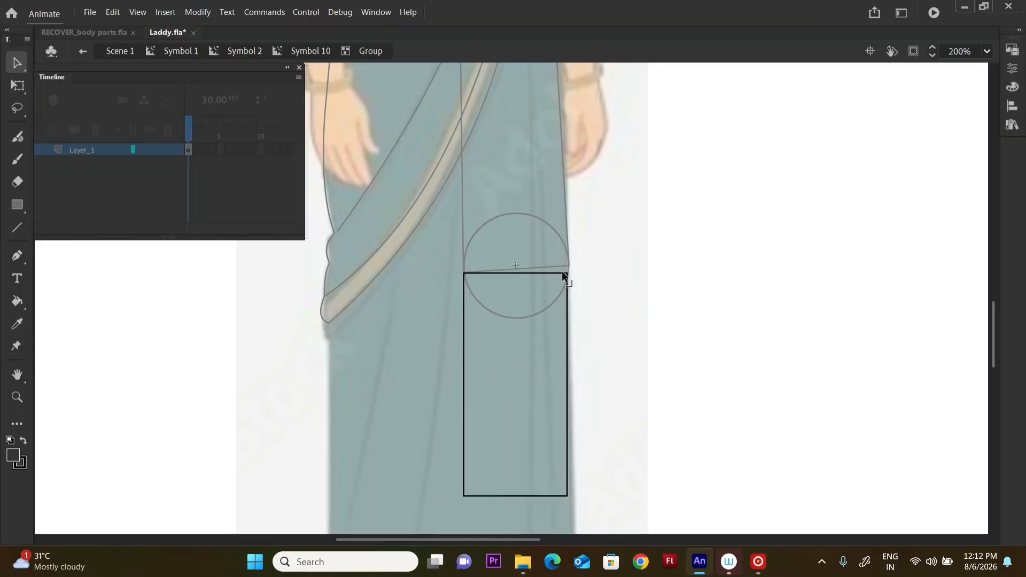
- Fit the lower-leg rectangle's corners to the slanted knee line and the skirt's hem, and curve its lower edge along the hem
{"action": "left_click_drag", "start_coordinate": [566, 274], "coordinate": [568, 268]}
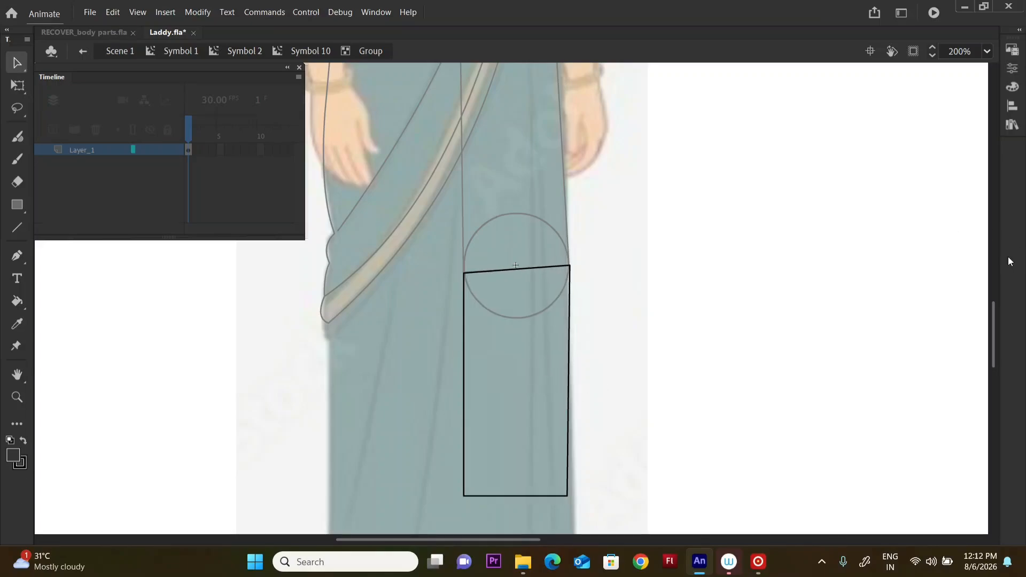
{"action": "left_click_drag", "start_coordinate": [989, 318], "coordinate": [990, 349]}
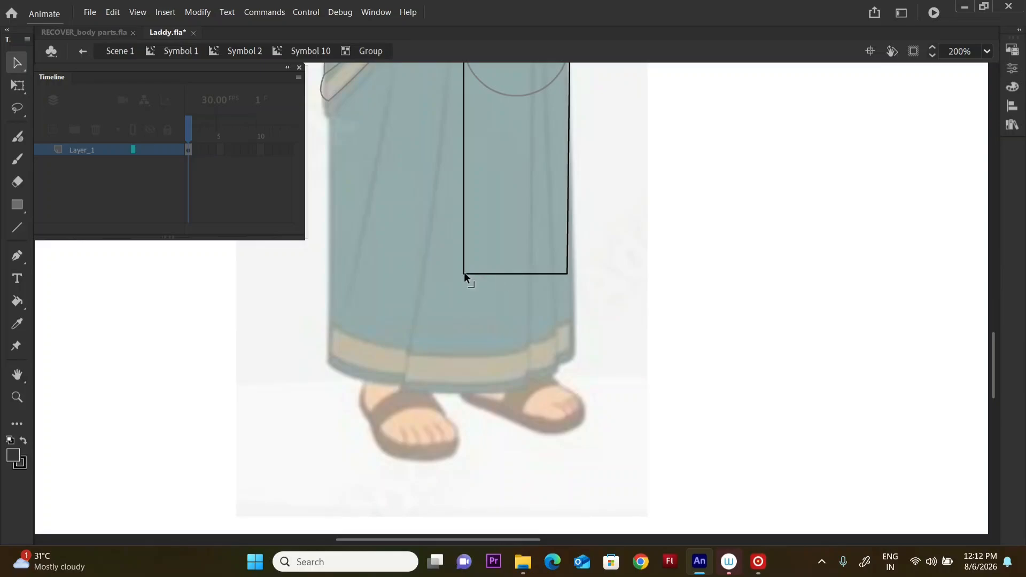
{"action": "left_click_drag", "start_coordinate": [463, 273], "coordinate": [466, 391]}
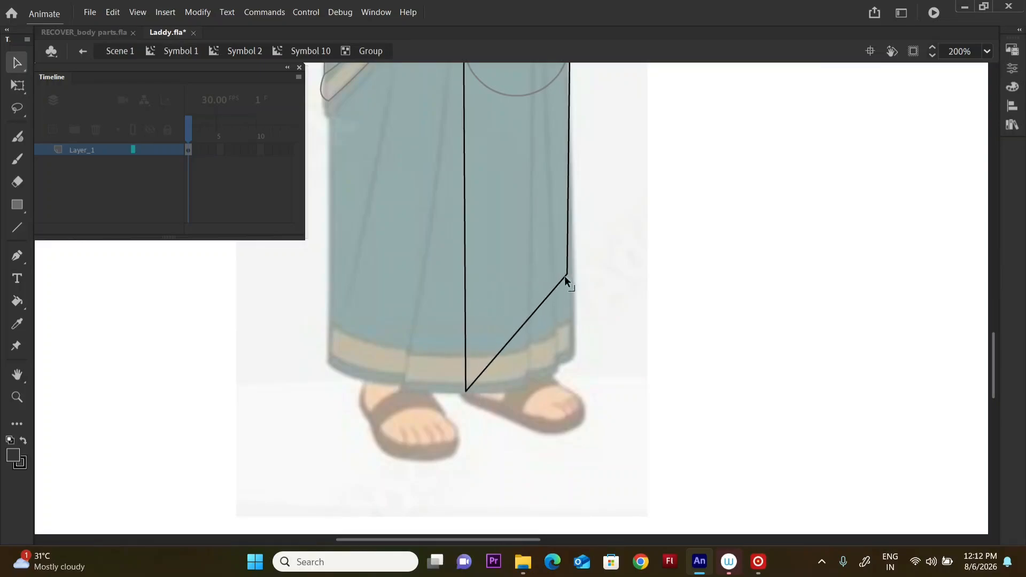
{"action": "left_click_drag", "start_coordinate": [564, 276], "coordinate": [573, 356]}
{"action": "mouse_move", "coordinate": [469, 389]}
{"action": "left_mouse_down"}
{"action": "mouse_move", "coordinate": [522, 393]}
{"action": "mouse_move", "coordinate": [563, 374]}
{"action": "mouse_move", "coordinate": [474, 389]}
{"action": "left_mouse_up"}
{"action": "scroll", "coordinate": [537, 373], "scroll_direction": "up", "scroll_amount": 2}
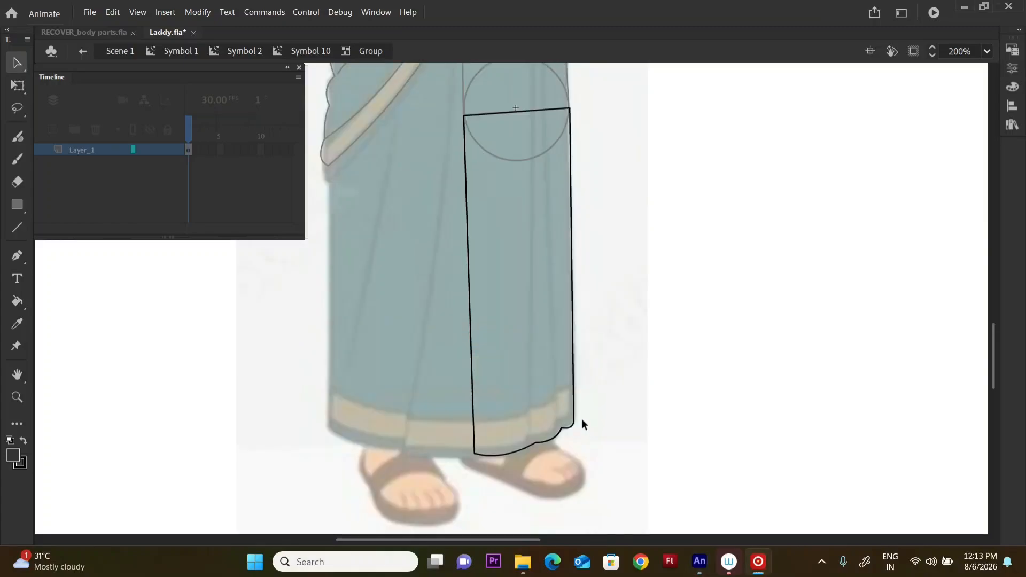
- Duplicate the curved hem line slightly upward as a border line and delete the excess end outside the outline
{"action": "left_click", "coordinate": [569, 428]}
{"action": "left_click_drag", "start_coordinate": [548, 439], "coordinate": [548, 431], "text": "alt"}
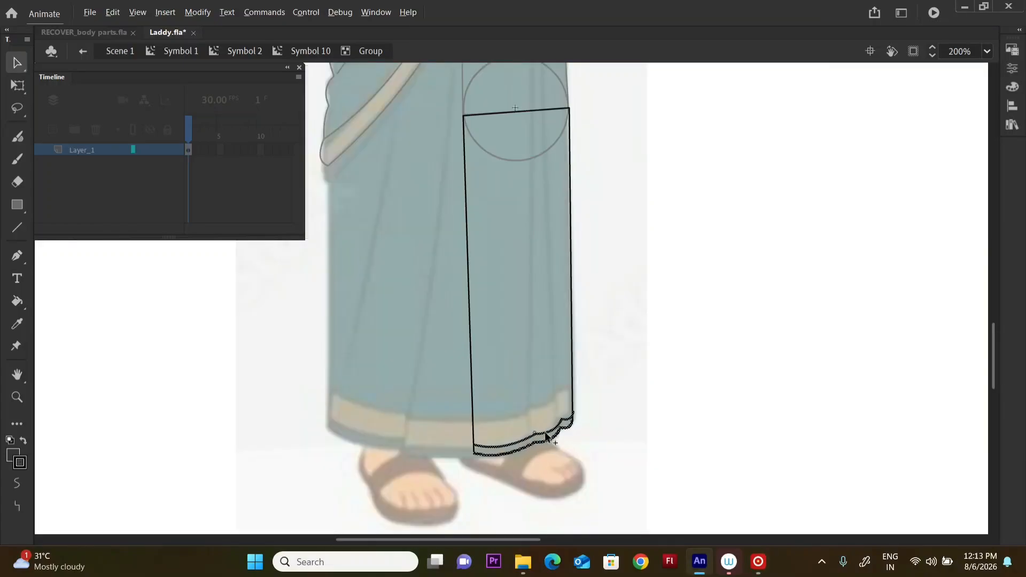
{"action": "left_click", "coordinate": [574, 413]}
{"action": "key", "text": "Delete"}
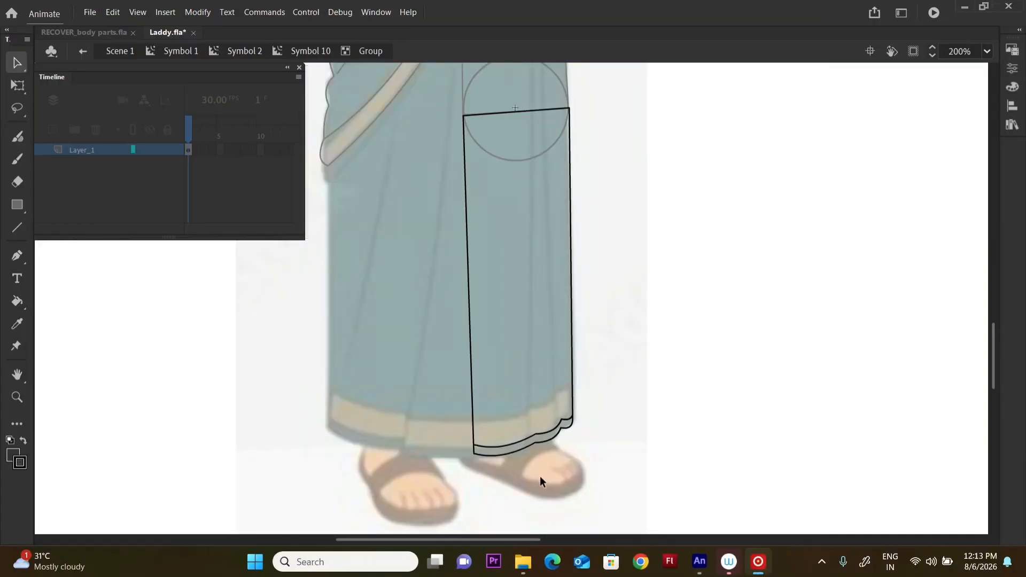
- Leave the finished lower-leg symbol and place a second leg with a knee circle over the skirt's other half
{"action": "left_click_drag", "start_coordinate": [436, 539], "coordinate": [429, 537]}
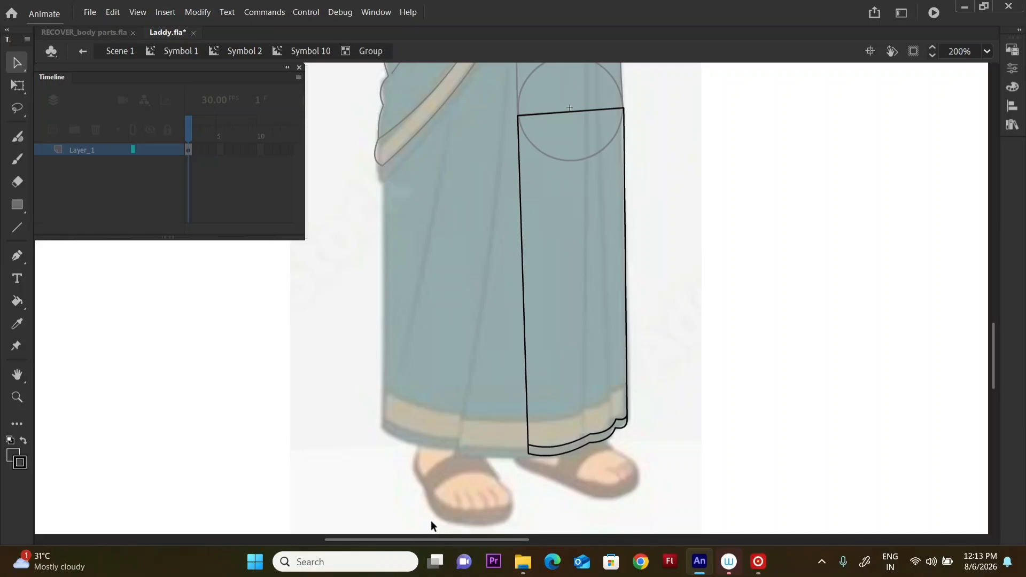
{"action": "key", "text": "ctrl+minus"}
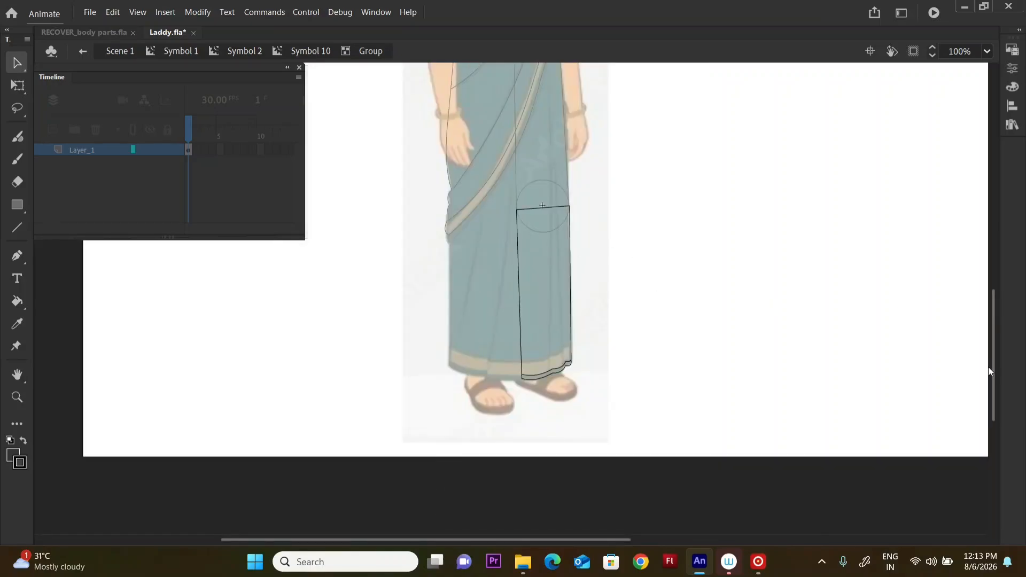
{"action": "scroll", "coordinate": [995, 362], "scroll_direction": "up", "scroll_amount": 3}
{"action": "double_click", "coordinate": [550, 303]}
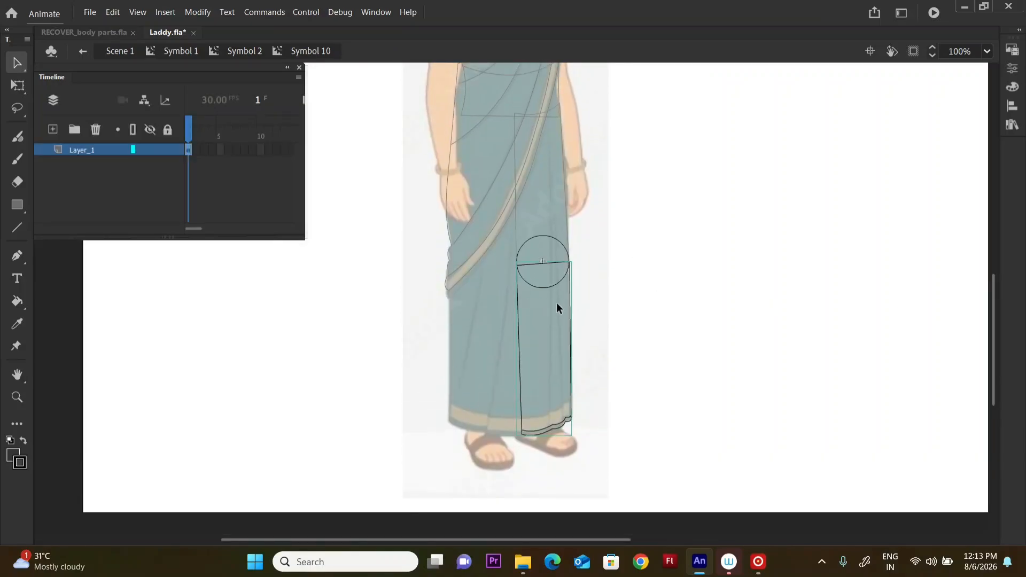
{"action": "double_click", "coordinate": [556, 301]}
{"action": "left_click_drag", "start_coordinate": [639, 223], "coordinate": [511, 365]}
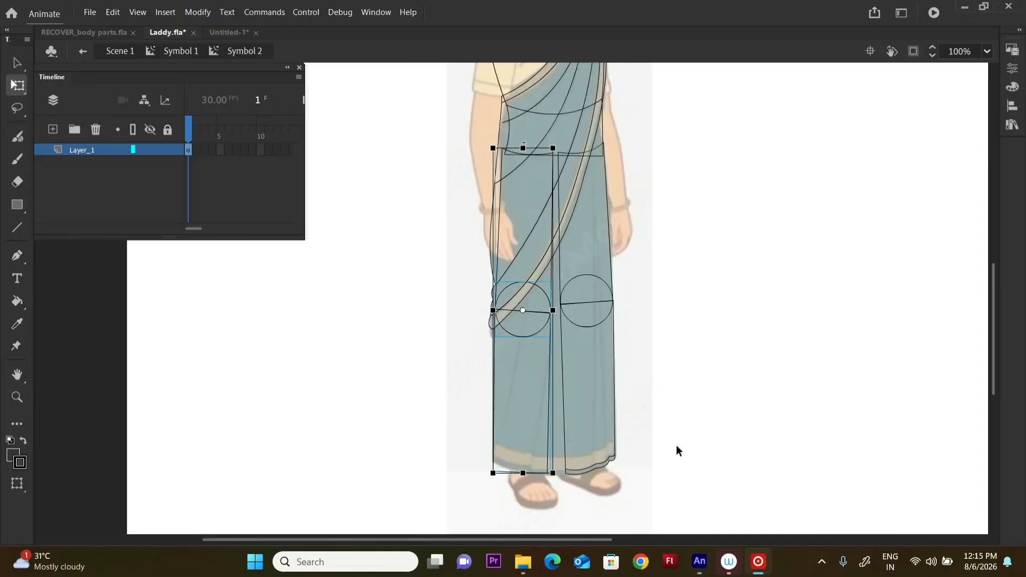
{"action": "left_click", "coordinate": [676, 444]}
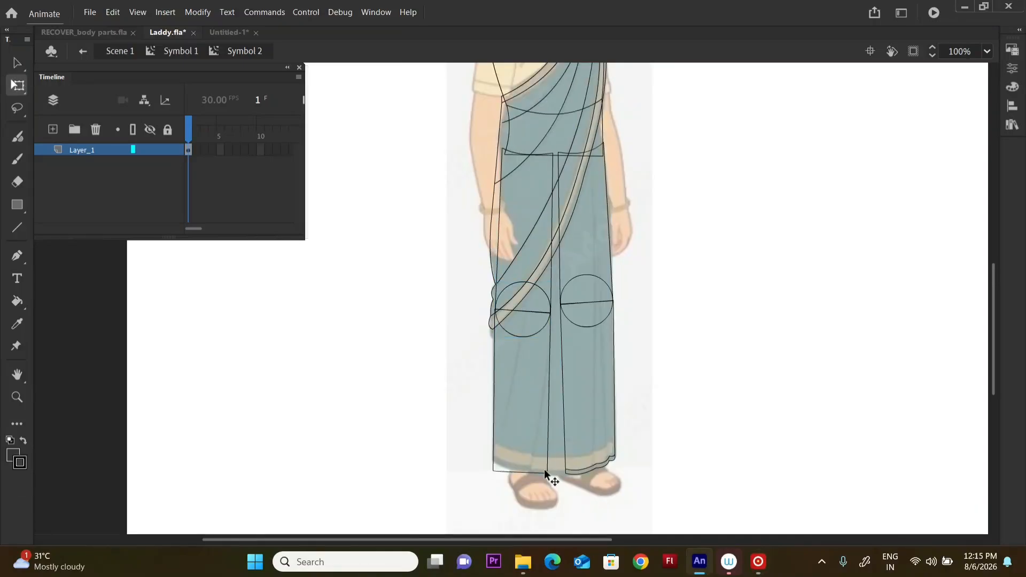
- Open the second leg's lower outline and shape its lower edge and inner corner to the skirt's curved hem
{"action": "double_click", "coordinate": [544, 469]}
{"action": "double_click", "coordinate": [544, 471]}
{"action": "left_click_drag", "start_coordinate": [550, 472], "coordinate": [502, 471]}
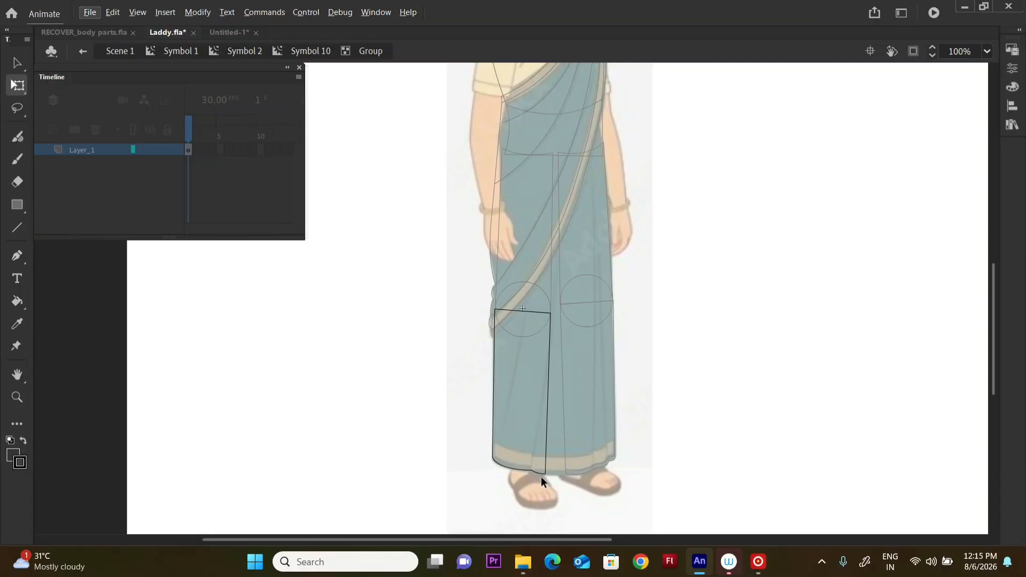
{"action": "left_click_drag", "start_coordinate": [541, 473], "coordinate": [544, 473]}
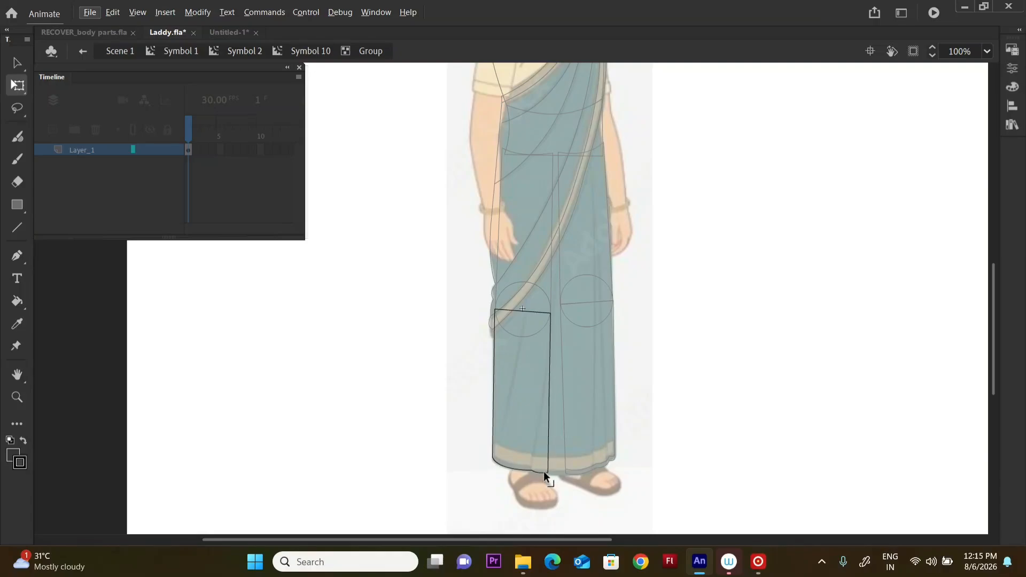
- Duplicate the second leg's hem curve slightly upward as its border line
{"action": "left_click", "coordinate": [516, 465]}
{"action": "key", "text": "ctrl+equal"}
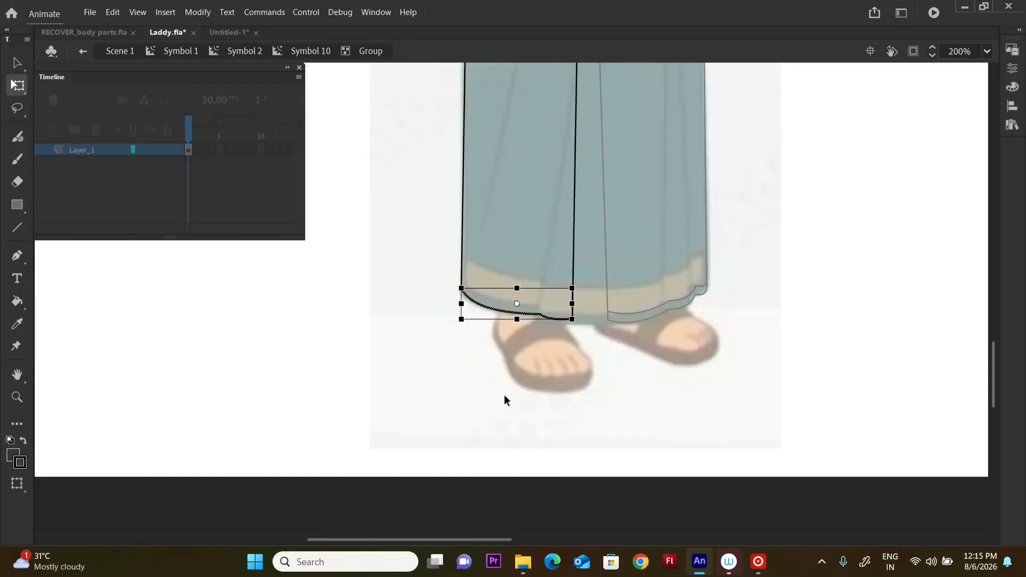
{"action": "left_click_drag", "start_coordinate": [494, 319], "coordinate": [488, 303]}
{"action": "left_click", "coordinate": [474, 373]}
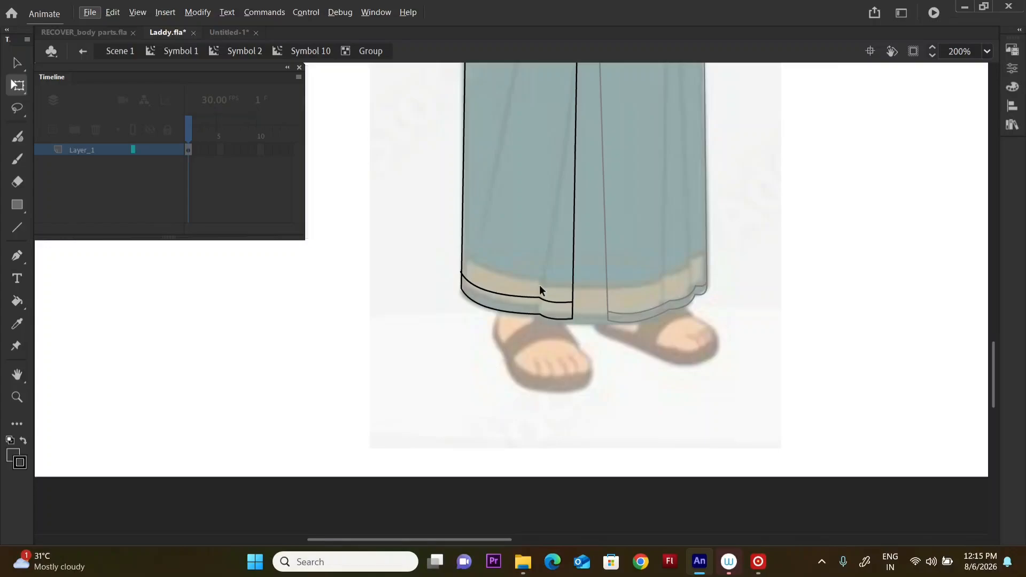
- Trim the second leg's border line to the outline, bend it parallel to the hem, save and leave the group
{"action": "left_click", "coordinate": [460, 273]}
{"action": "left_click", "coordinate": [457, 271]}
{"action": "key", "text": "ctrl+s"}
{"action": "left_click_drag", "start_coordinate": [509, 294], "coordinate": [510, 316]}
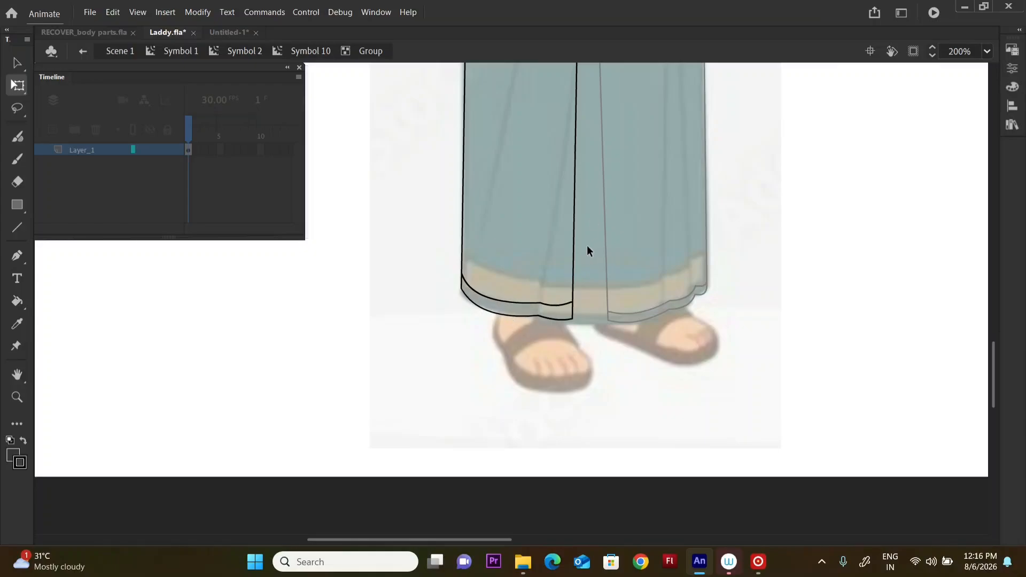
{"action": "key", "text": "ctrl+s"}
{"action": "key", "text": "ctrl+minus"}
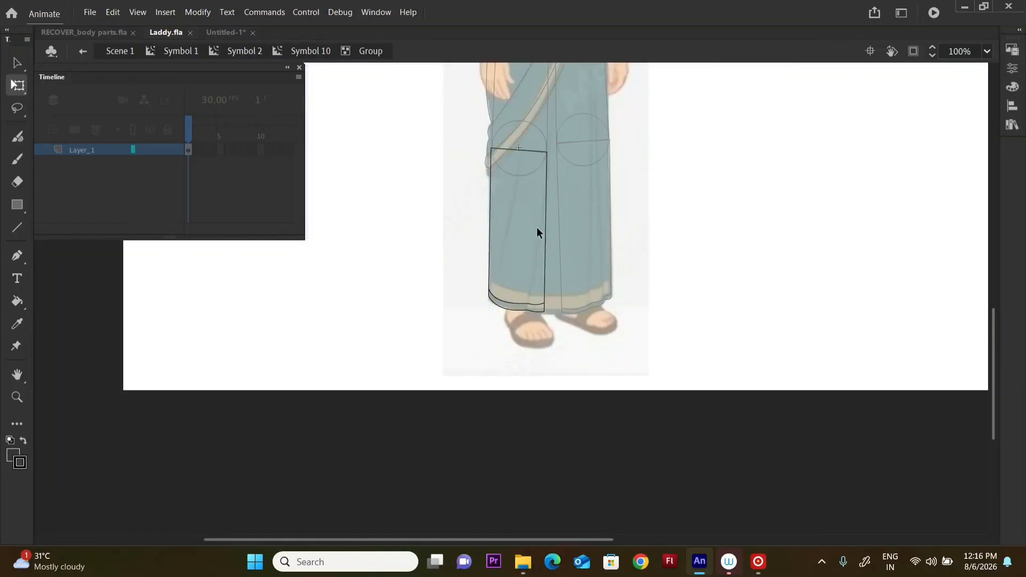
{"action": "double_click", "coordinate": [579, 302]}
{"action": "scroll", "coordinate": [995, 419], "scroll_direction": "down", "scroll_amount": 10}
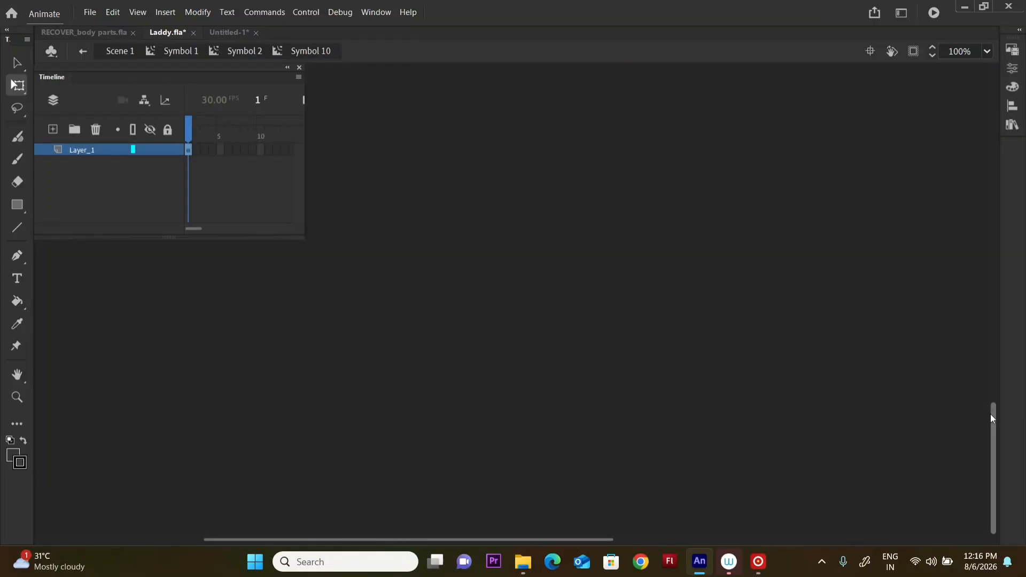
- Adjust the inner waist corner of the upper-leg outline beneath the arm-side drape, and return to the full character symbol
{"action": "scroll", "coordinate": [993, 438], "scroll_direction": "up", "scroll_amount": 6}
{"action": "scroll", "coordinate": [999, 397], "scroll_direction": "up", "scroll_amount": 5}
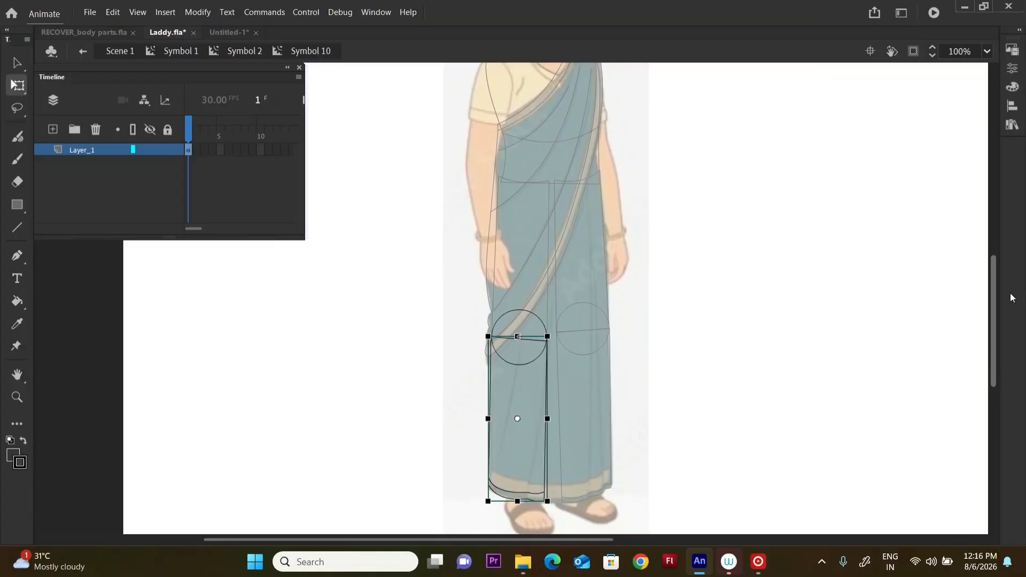
{"action": "double_click", "coordinate": [673, 315]}
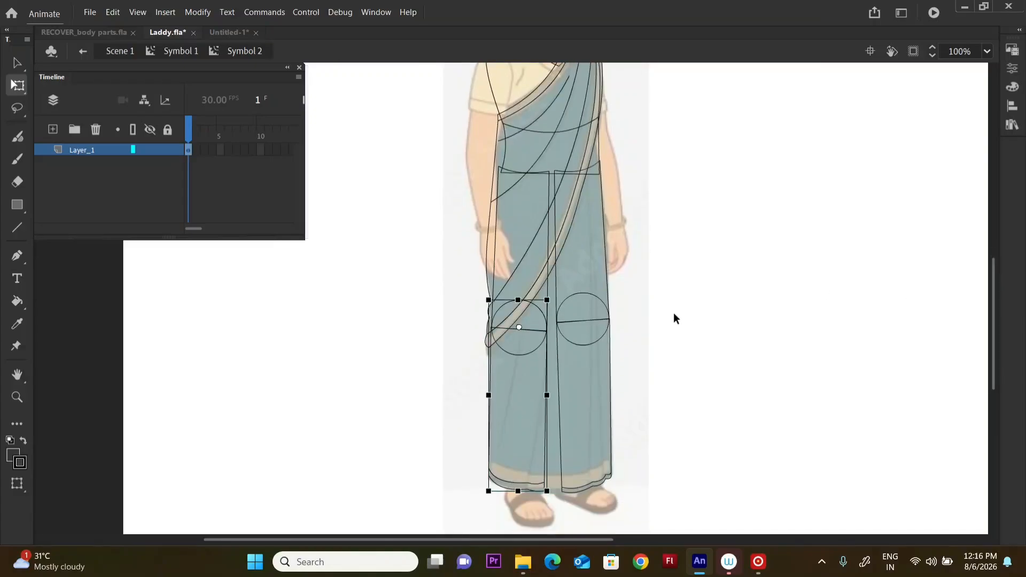
{"action": "double_click", "coordinate": [549, 176]}
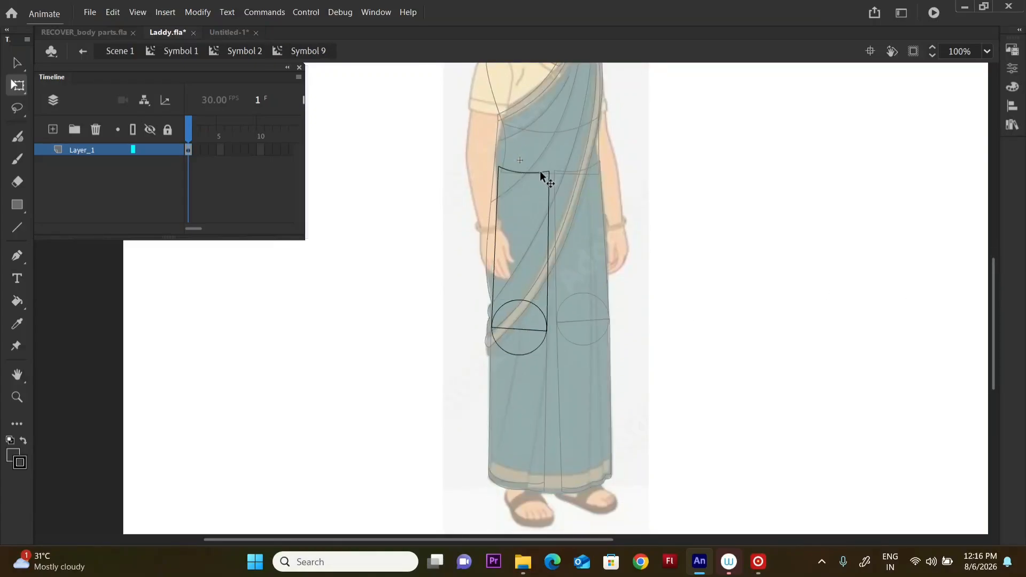
{"action": "double_click", "coordinate": [550, 175]}
{"action": "double_click", "coordinate": [549, 170]}
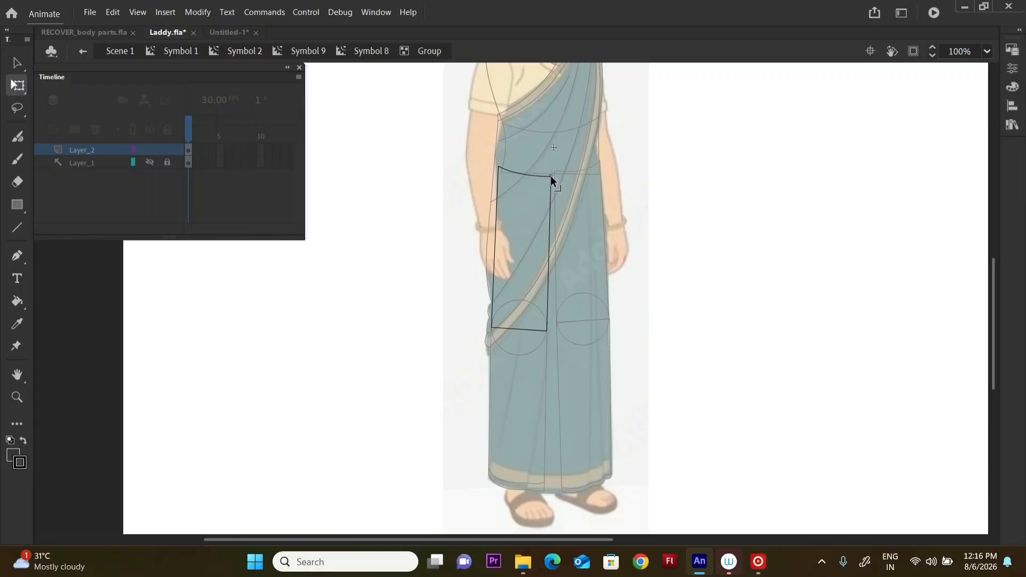
{"action": "double_click", "coordinate": [657, 211]}
{"action": "double_click", "coordinate": [661, 239]}
{"action": "double_click", "coordinate": [660, 250]}
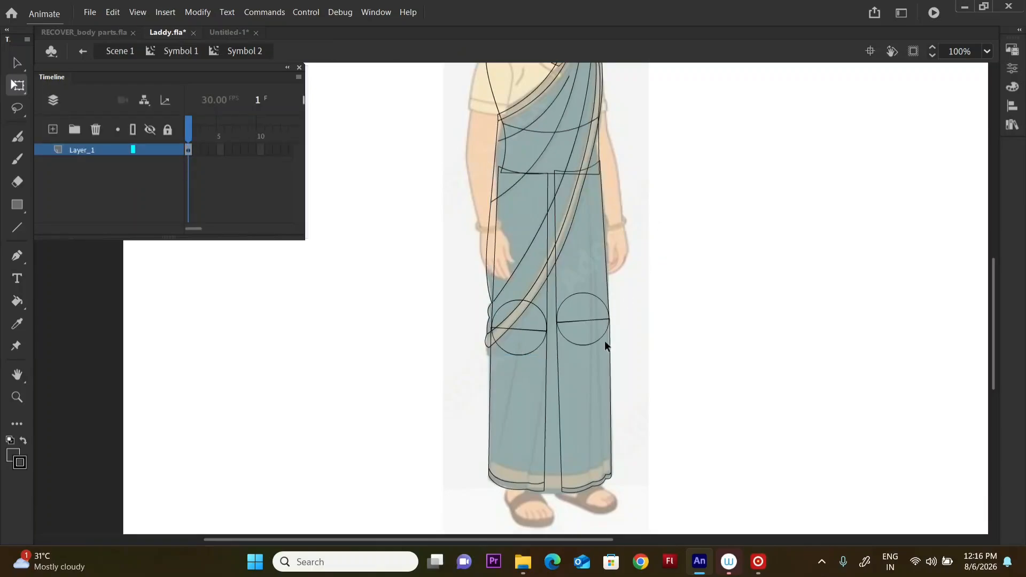
- Check the separate upper and lower parts of both skirt legs by selecting them individually
{"action": "left_click_drag", "start_coordinate": [705, 181], "coordinate": [392, 410]}
{"action": "left_click", "coordinate": [423, 397]}
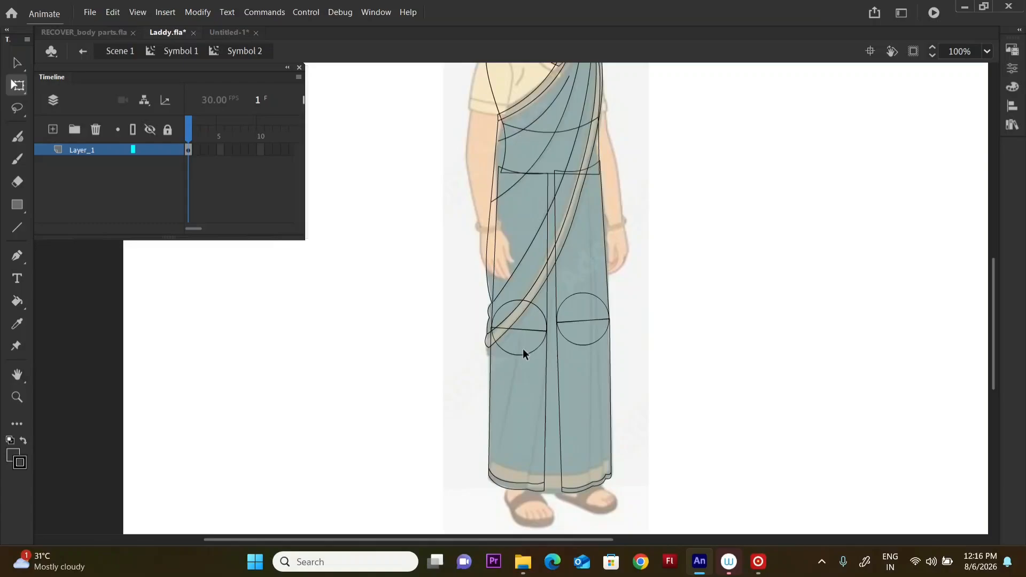
{"action": "left_click", "coordinate": [586, 347]}
{"action": "left_click", "coordinate": [605, 262]}
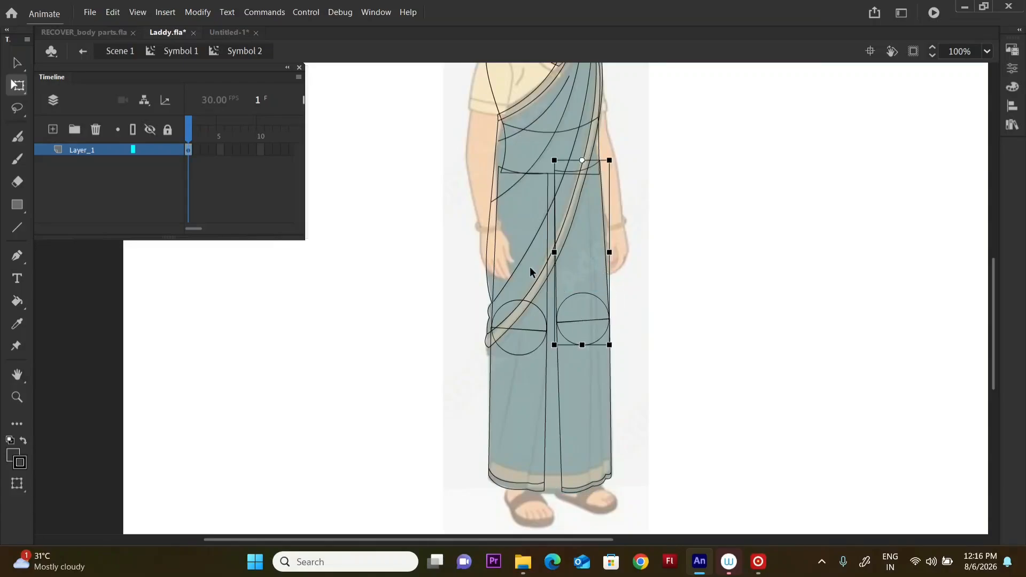
{"action": "left_click", "coordinate": [494, 263]}
{"action": "left_click", "coordinate": [541, 393]}
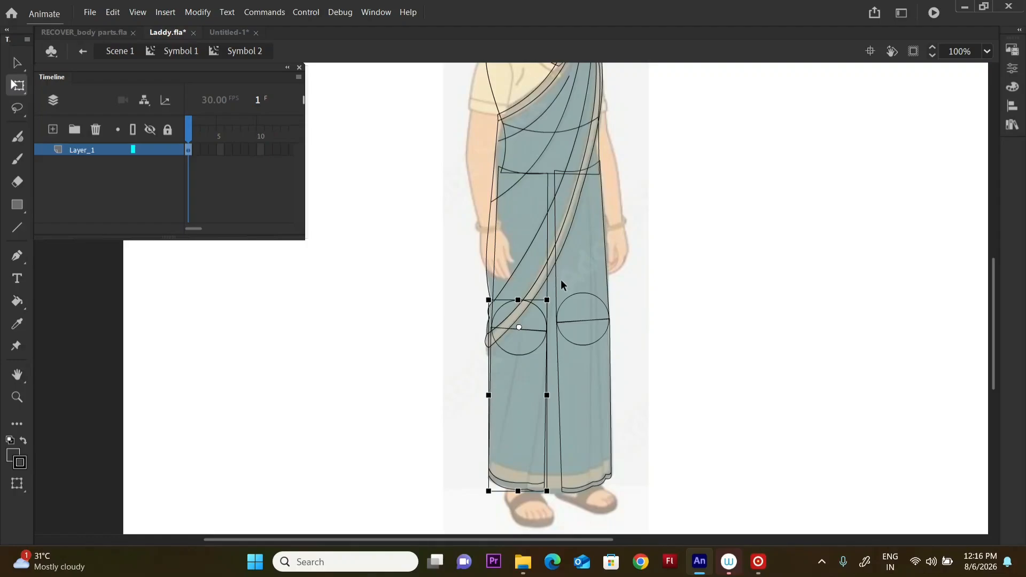
{"action": "left_click", "coordinate": [674, 290]}
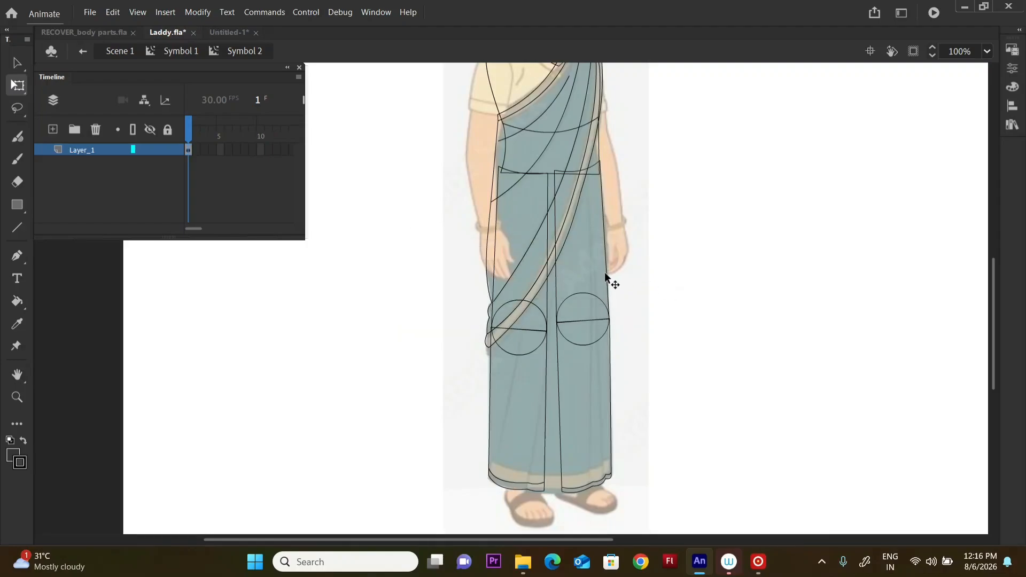
- Draw a tall rectangle between the two legs from waist to hem in a new group and remove its fill
{"action": "double_click", "coordinate": [578, 230]}
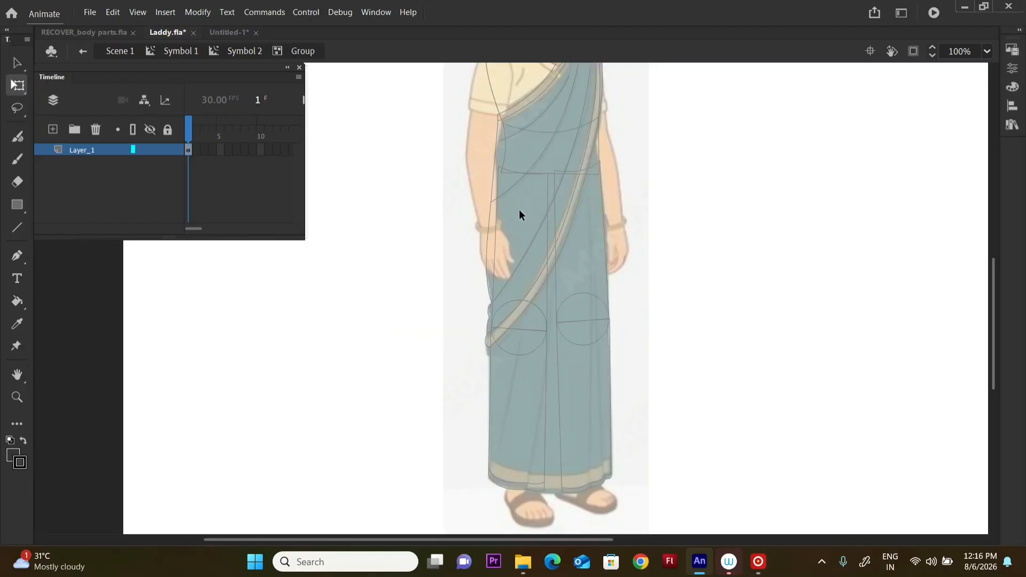
{"action": "key", "text": "r"}
{"action": "mouse_move", "coordinate": [536, 172]}
{"action": "left_mouse_down"}
{"action": "mouse_move", "coordinate": [577, 498]}
{"action": "mouse_move", "coordinate": [572, 492]}
{"action": "left_mouse_up"}
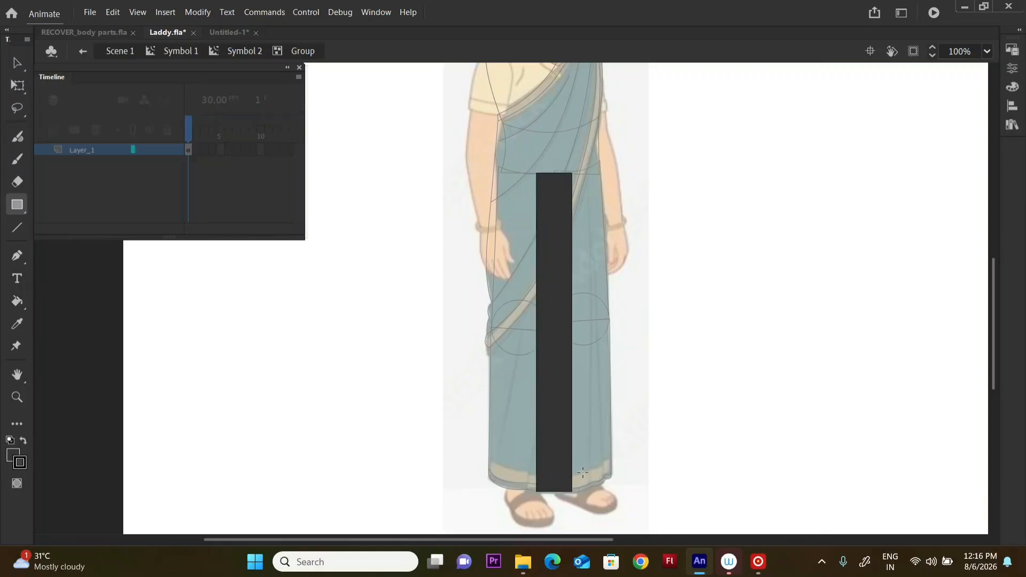
{"action": "key", "text": "v"}
{"action": "left_click", "coordinate": [558, 367]}
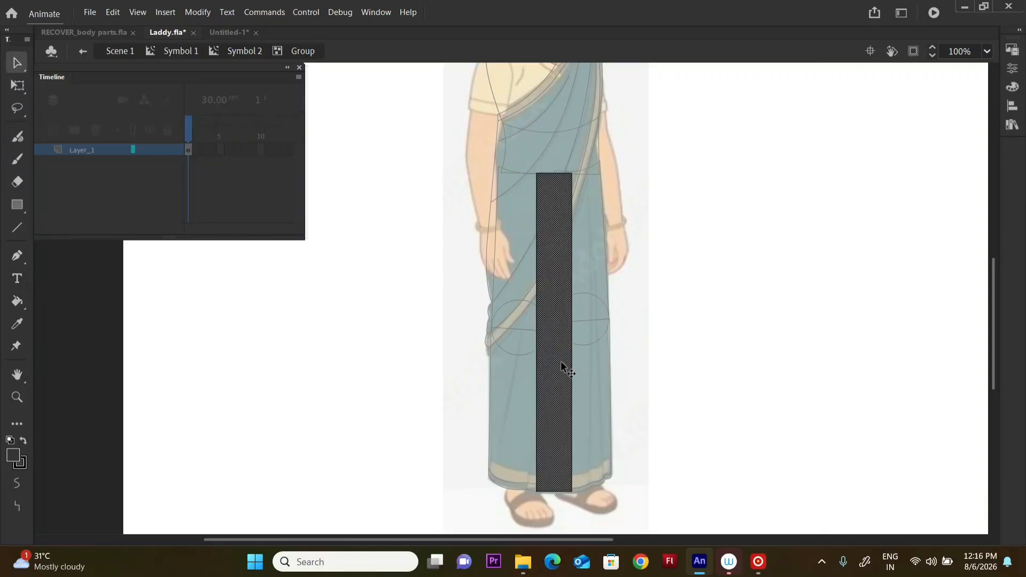
{"action": "key", "text": "Delete"}
- Widen the centre panel's top and bottom corners and bend its waist and hem edges into downward curves
{"action": "left_click_drag", "start_coordinate": [537, 173], "coordinate": [574, 173]}
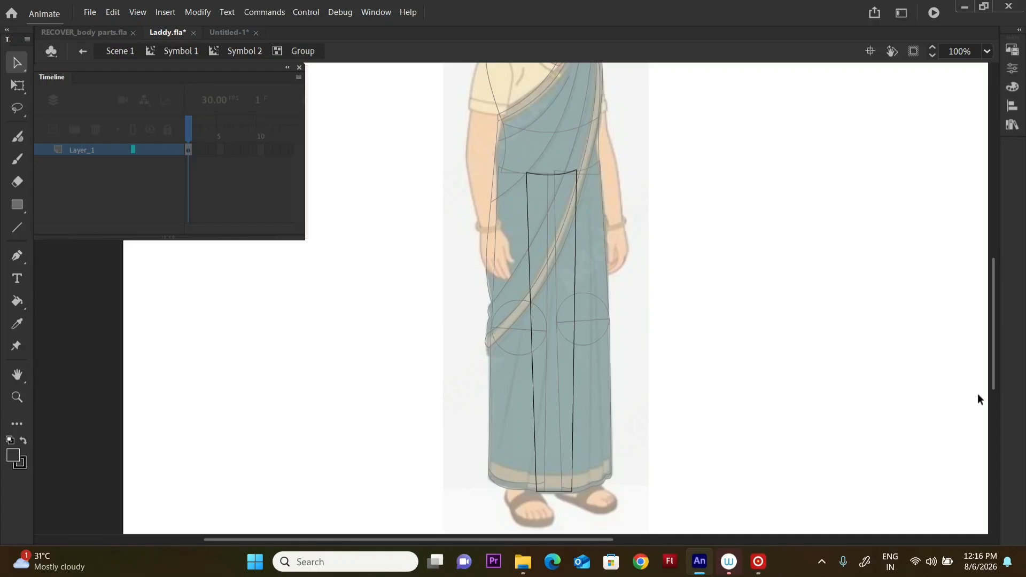
{"action": "left_click_drag", "start_coordinate": [992, 369], "coordinate": [994, 380]}
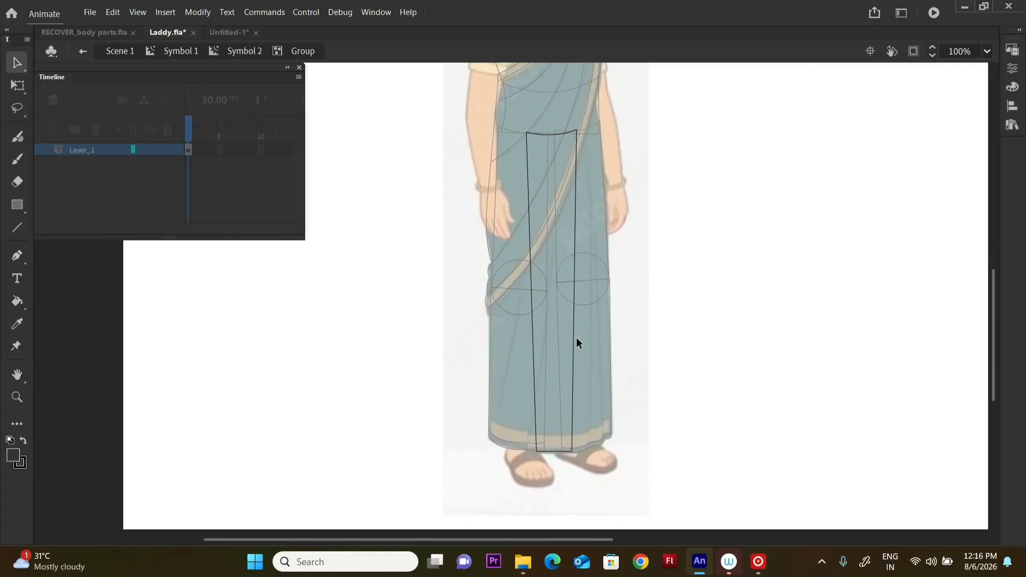
{"action": "left_click_drag", "start_coordinate": [570, 452], "coordinate": [535, 450]}
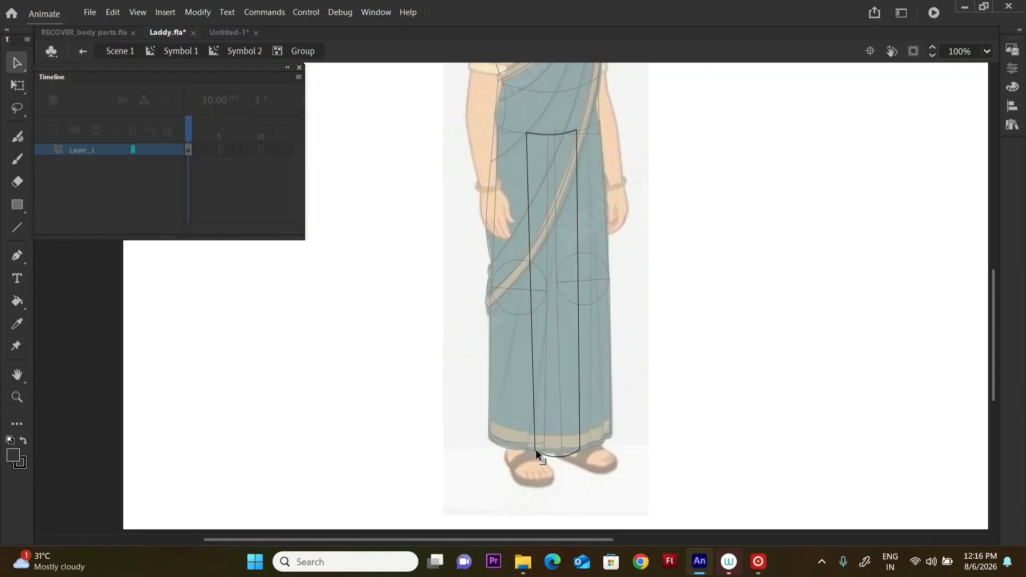
{"action": "left_click_drag", "start_coordinate": [536, 449], "coordinate": [577, 450]}
- Divide the centre panel's bottom edge into three scalloped pleats and pull its outer corner inward
{"action": "left_click", "coordinate": [563, 458]}
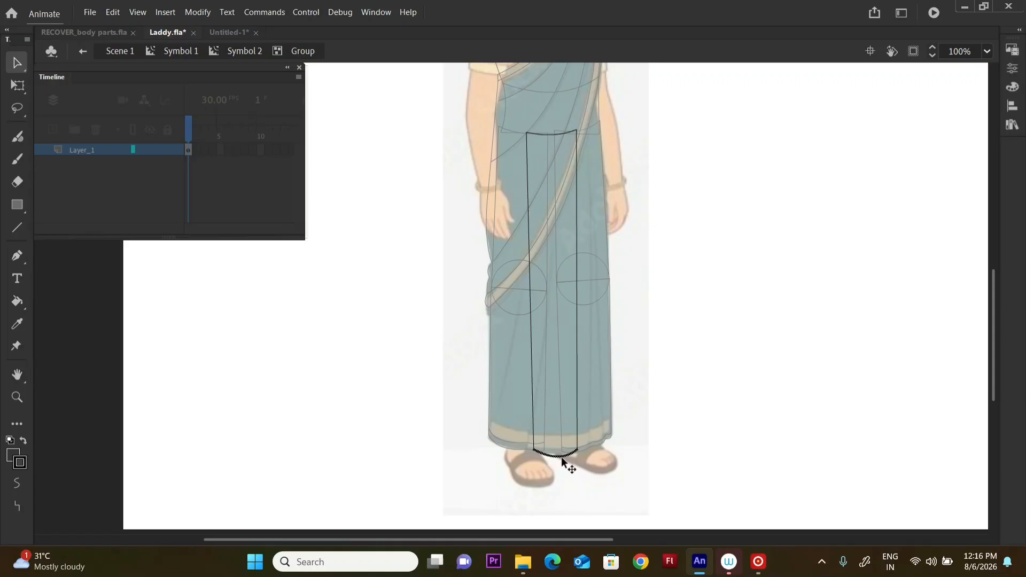
{"action": "key", "text": "ctrl+="}
{"action": "key", "text": "ctrl+="}
{"action": "left_click", "coordinate": [567, 399]}
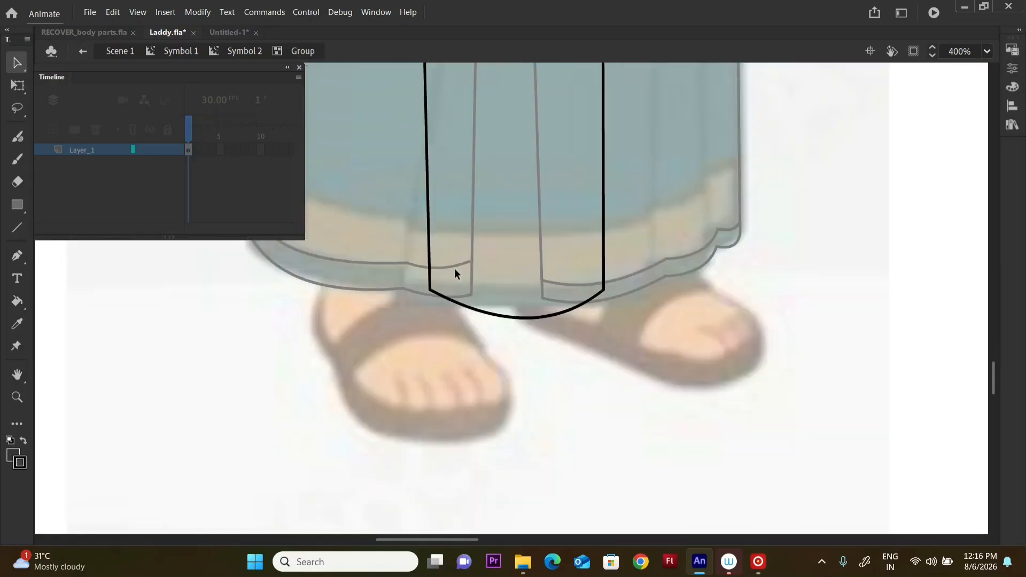
{"action": "left_click_drag", "start_coordinate": [429, 292], "coordinate": [481, 297]}
{"action": "left_click_drag", "start_coordinate": [537, 312], "coordinate": [534, 297]}
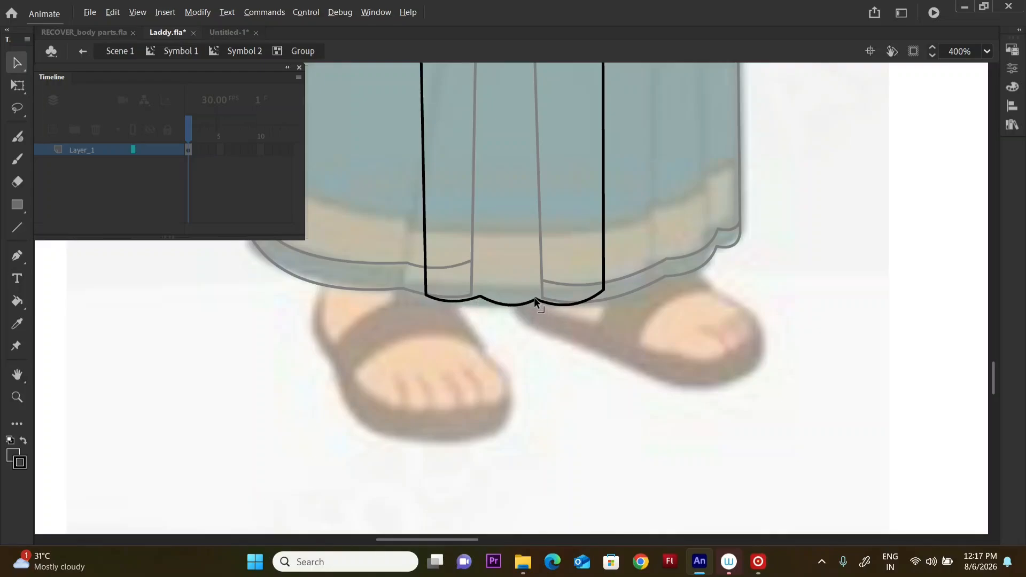
{"action": "left_click_drag", "start_coordinate": [603, 287], "coordinate": [485, 298]}
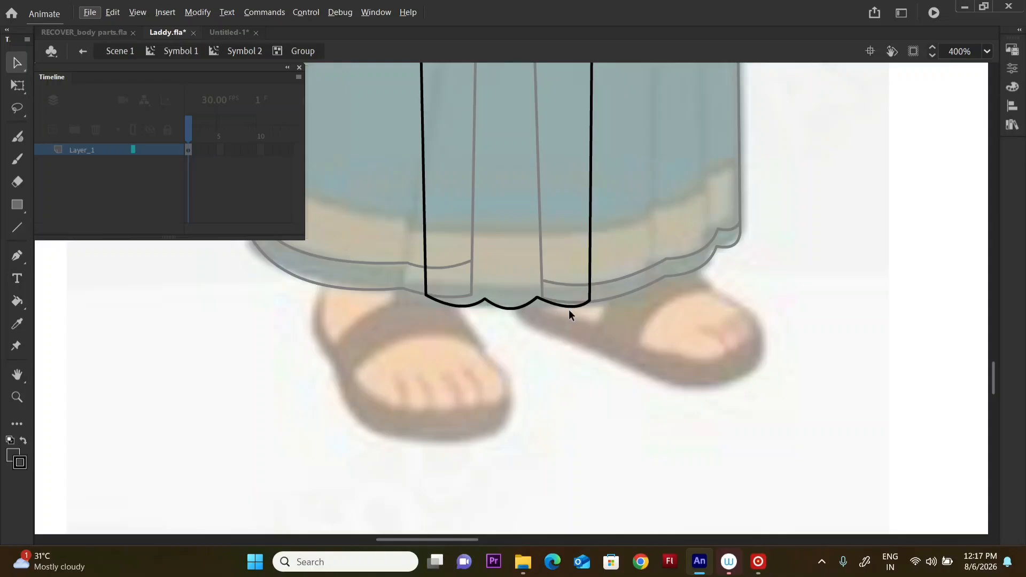
- Deepen the three hem scallops and fine-tune the panel's bottom corners and the peaks between the curves
{"action": "left_click_drag", "start_coordinate": [574, 310], "coordinate": [570, 310]}
{"action": "left_click_drag", "start_coordinate": [482, 304], "coordinate": [508, 313]}
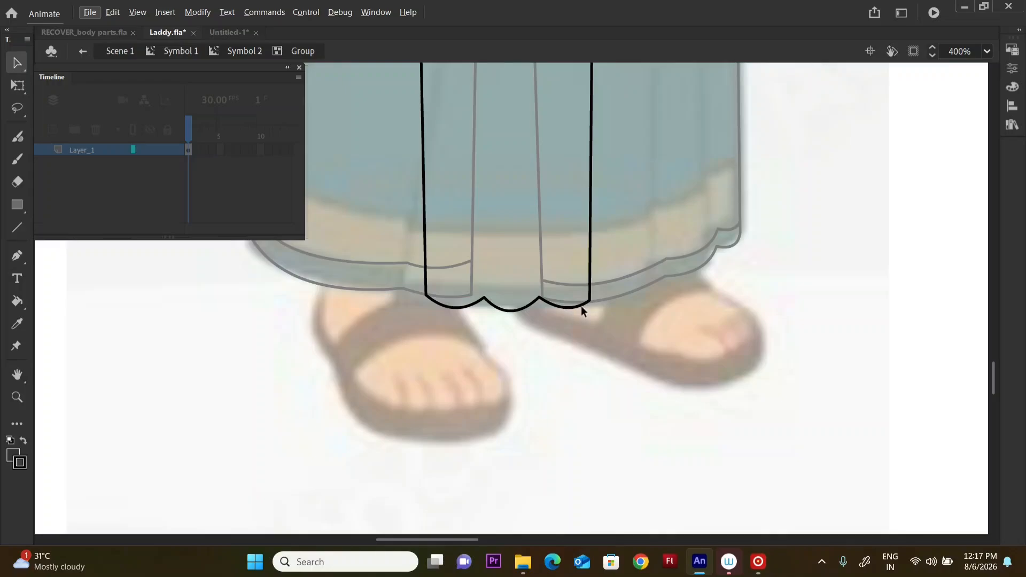
{"action": "left_click_drag", "start_coordinate": [589, 297], "coordinate": [589, 300]}
{"action": "left_click_drag", "start_coordinate": [426, 300], "coordinate": [425, 293]}
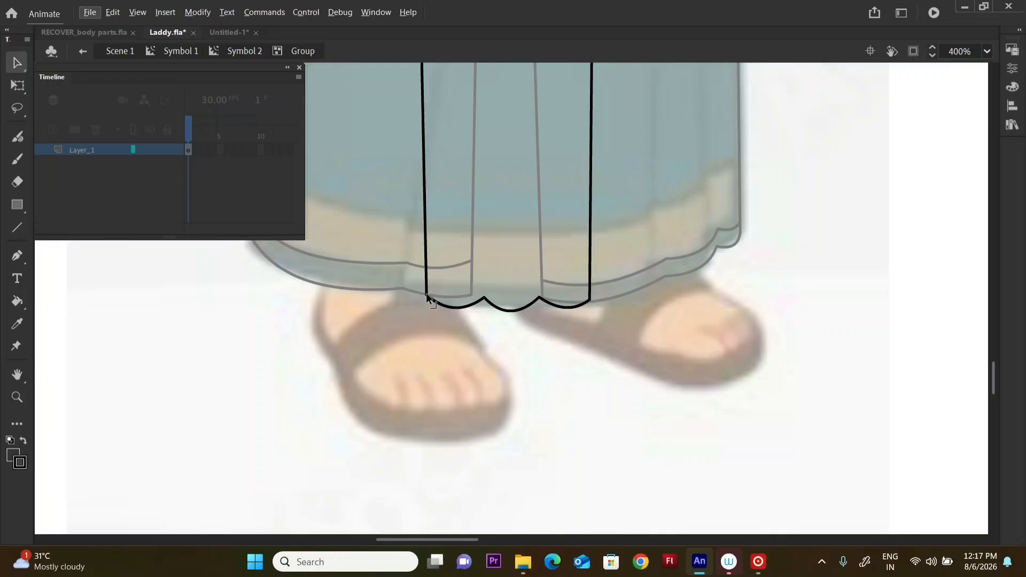
{"action": "left_click", "coordinate": [448, 308]}
{"action": "left_click", "coordinate": [509, 300]}
{"action": "left_click_drag", "start_coordinate": [537, 297], "coordinate": [540, 299]}
- Select all three hem scallops and duplicate them slightly upward as the centre panel's border line
{"action": "left_click", "coordinate": [527, 306]}
{"action": "left_click", "coordinate": [517, 295]}
{"action": "left_click", "coordinate": [535, 303]}
{"action": "left_click", "coordinate": [554, 309], "text": "shift"}
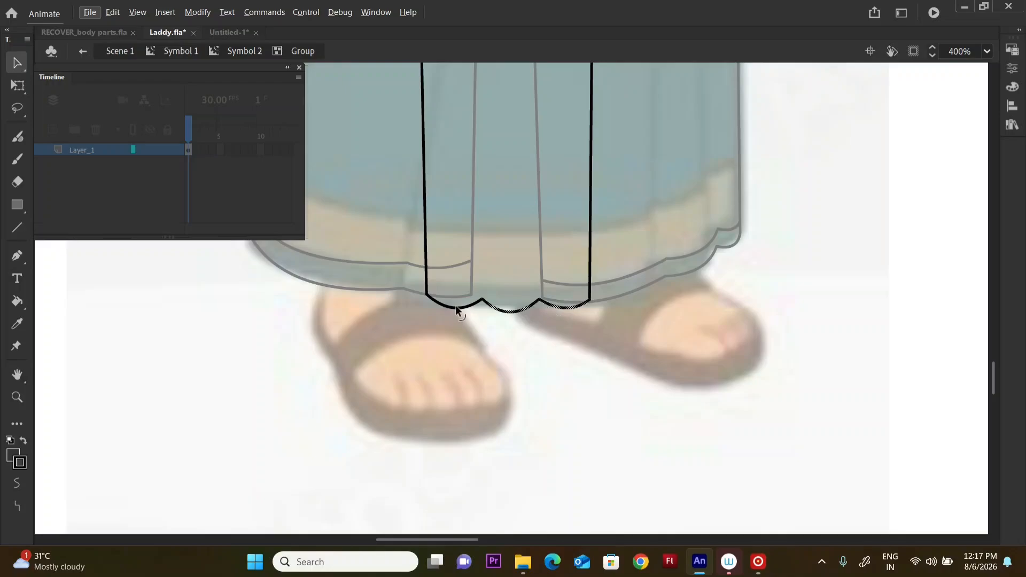
{"action": "key", "text": "alt"}
{"action": "left_click_drag", "start_coordinate": [503, 316], "coordinate": [502, 281]}
{"action": "left_click", "coordinate": [499, 346]}
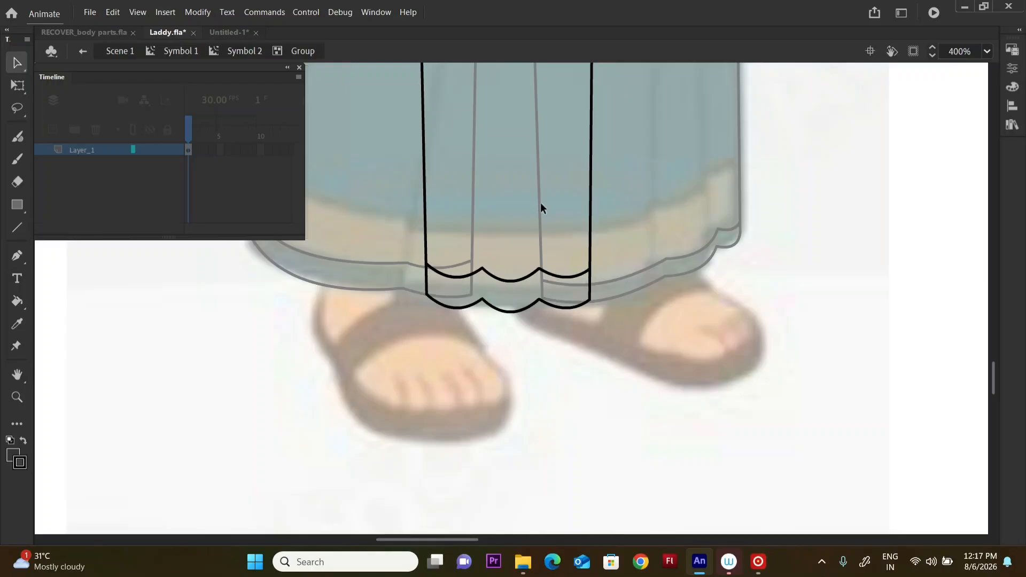
- Brush two long fold lines down the centre panel toward the scalloped hem
{"action": "key", "text": "ctrl+1"}
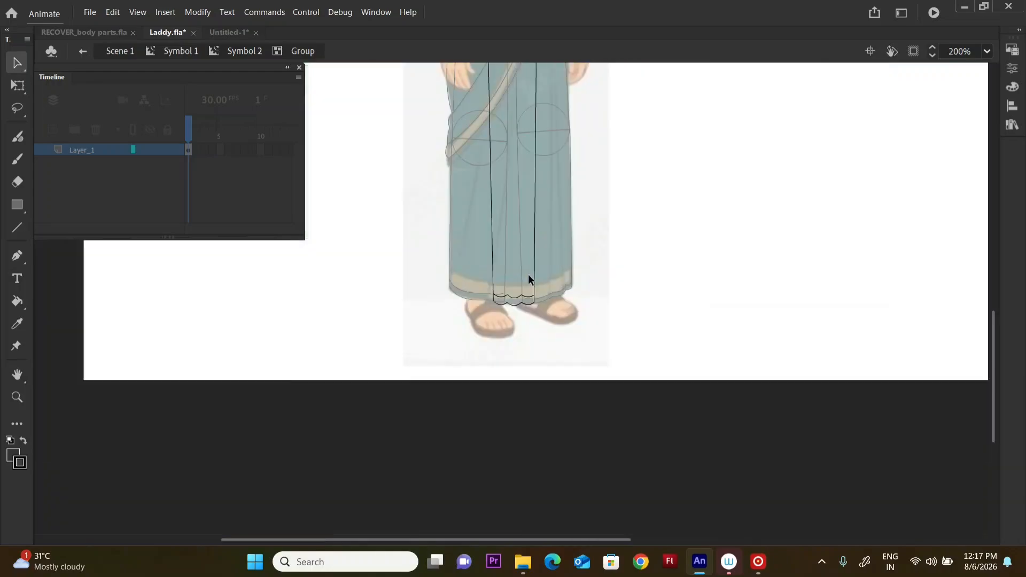
{"action": "key", "text": "y"}
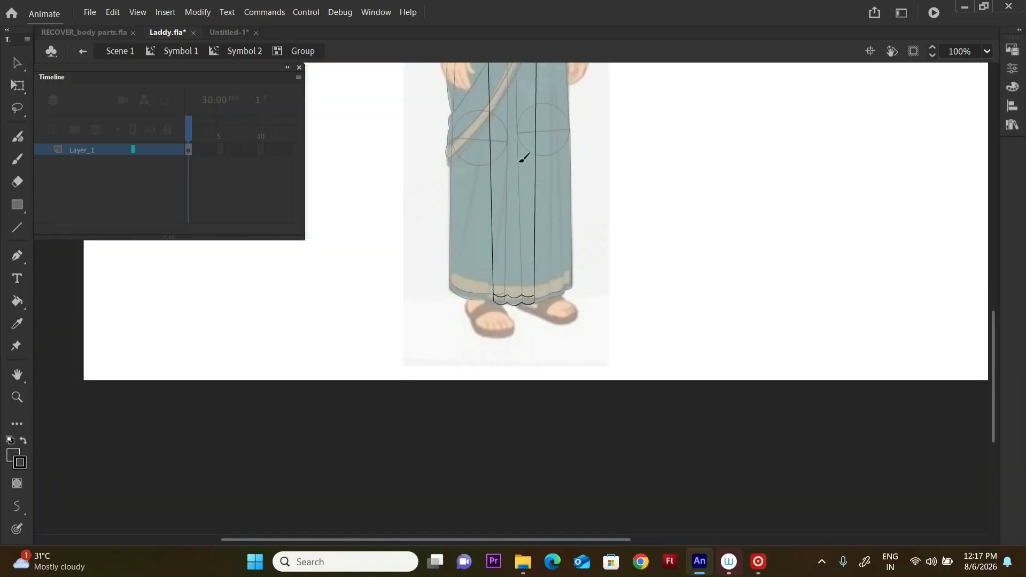
{"action": "left_click_drag", "start_coordinate": [506, 153], "coordinate": [497, 291]}
{"action": "left_click_drag", "start_coordinate": [517, 155], "coordinate": [517, 298]}
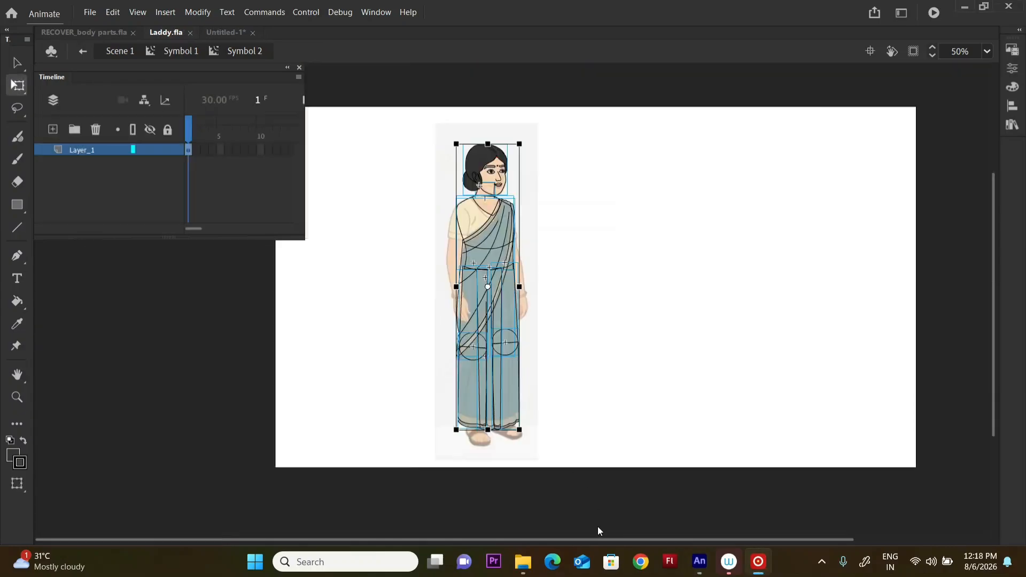
- Select the leg and centre pleat parts together to review the skirt, and save the document
{"action": "left_click", "coordinate": [572, 352]}
{"action": "left_click", "coordinate": [500, 380]}
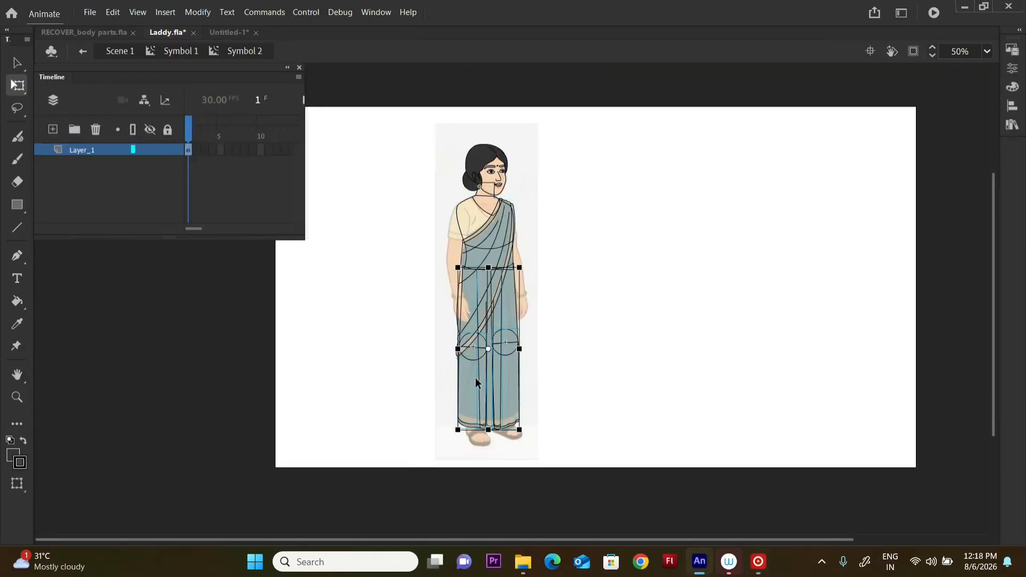
{"action": "key", "text": "ctrl+="}
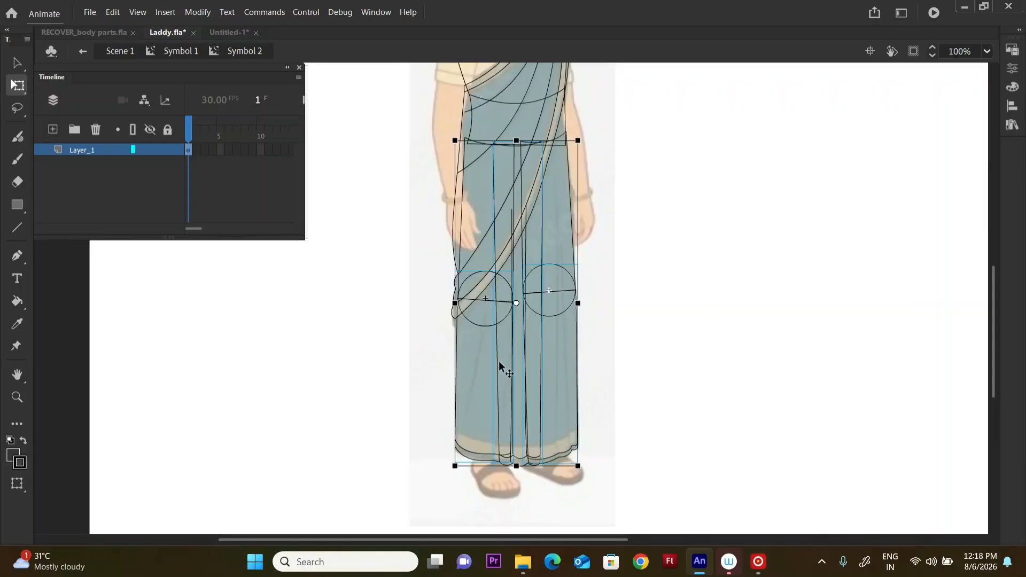
{"action": "key", "text": "ctrl+="}
{"action": "key", "text": "ctrl+-"}
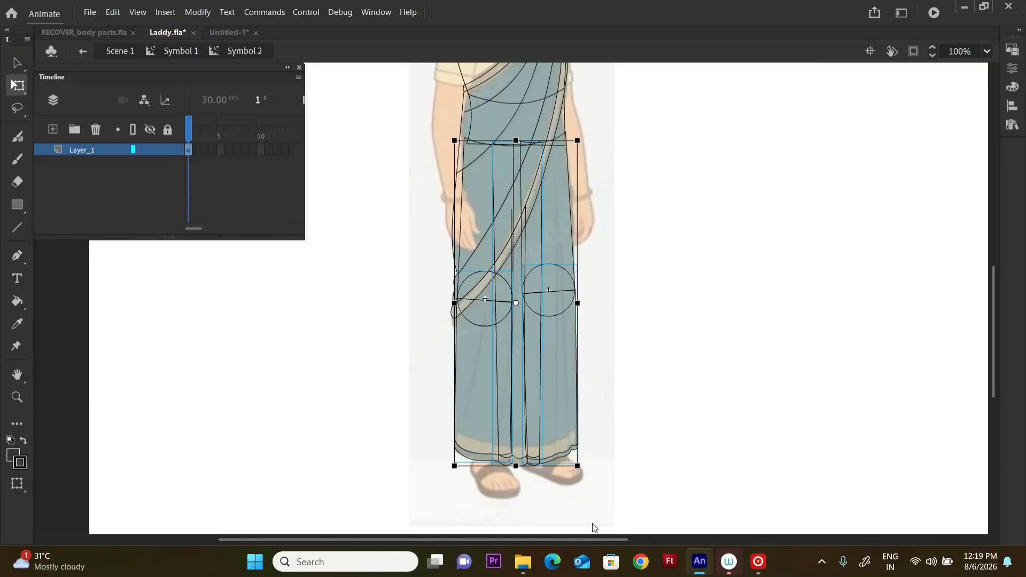
{"action": "key", "text": "ctrl+s"}
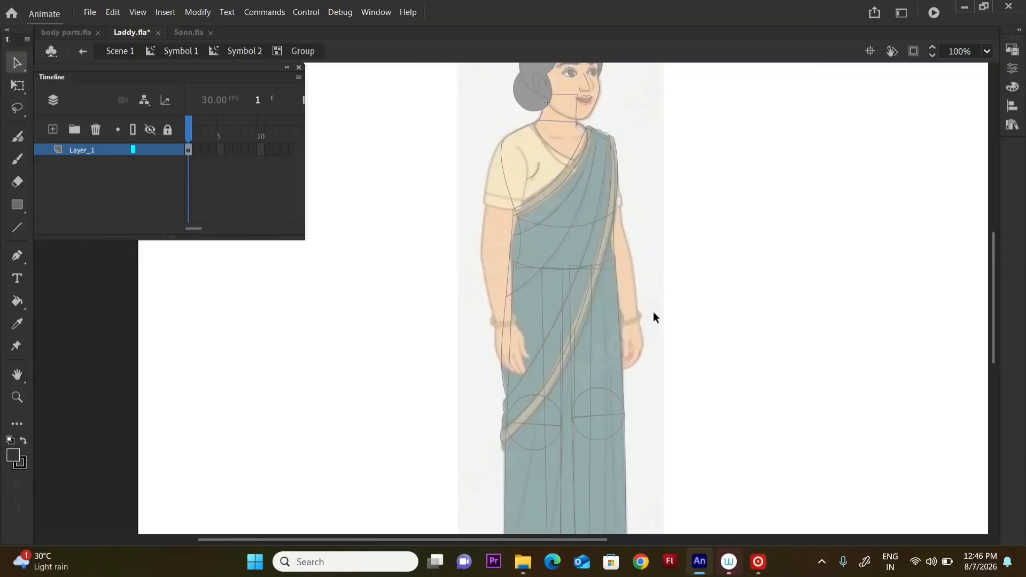
- Draw a small circle over the blouse-sleeve shoulder as the arm joint, remove its fill and nudge the outline into place
{"action": "key", "text": "o"}
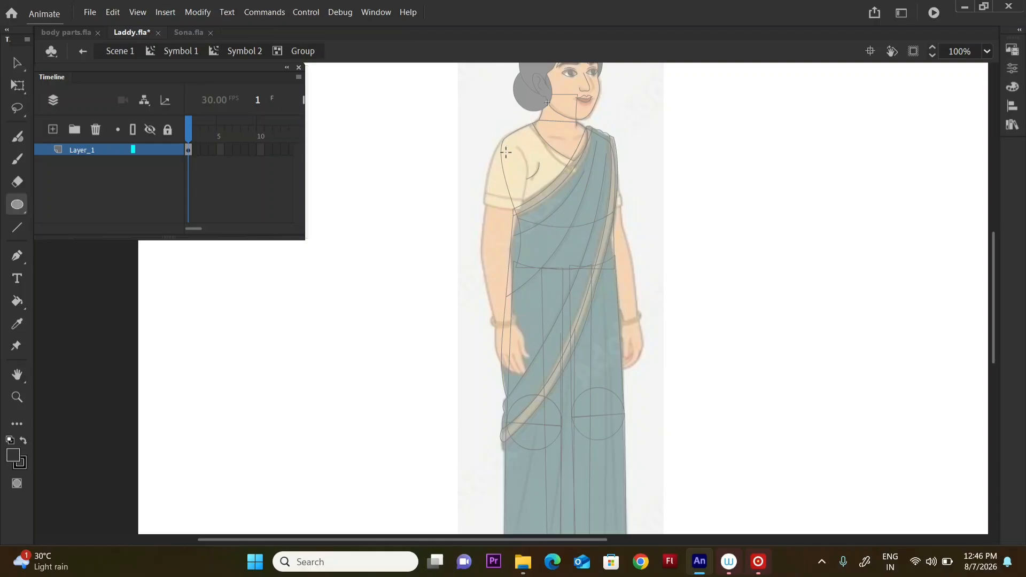
{"action": "left_click_drag", "start_coordinate": [496, 144], "coordinate": [528, 178]}
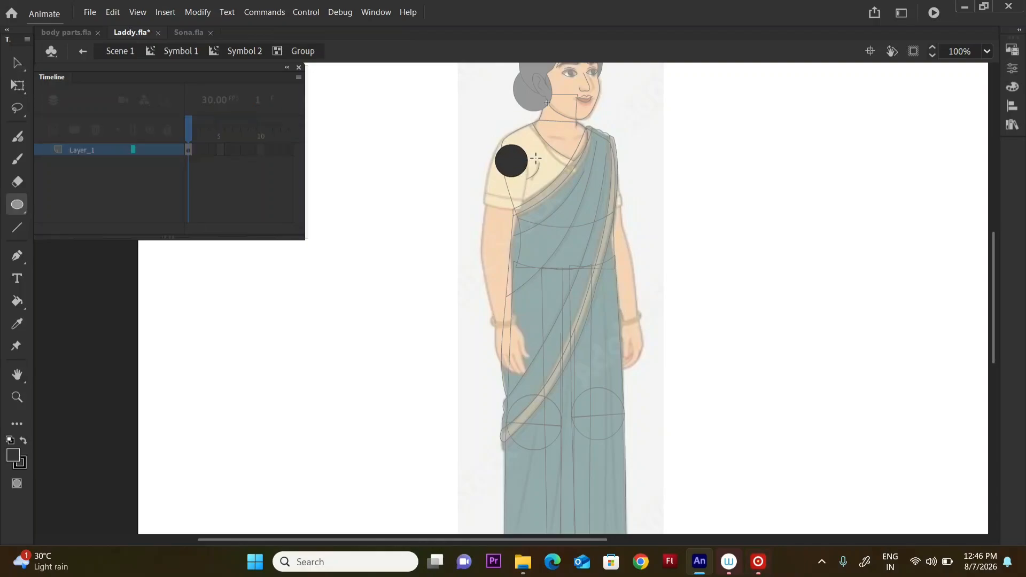
{"action": "key", "text": "v"}
{"action": "left_click", "coordinate": [521, 167]}
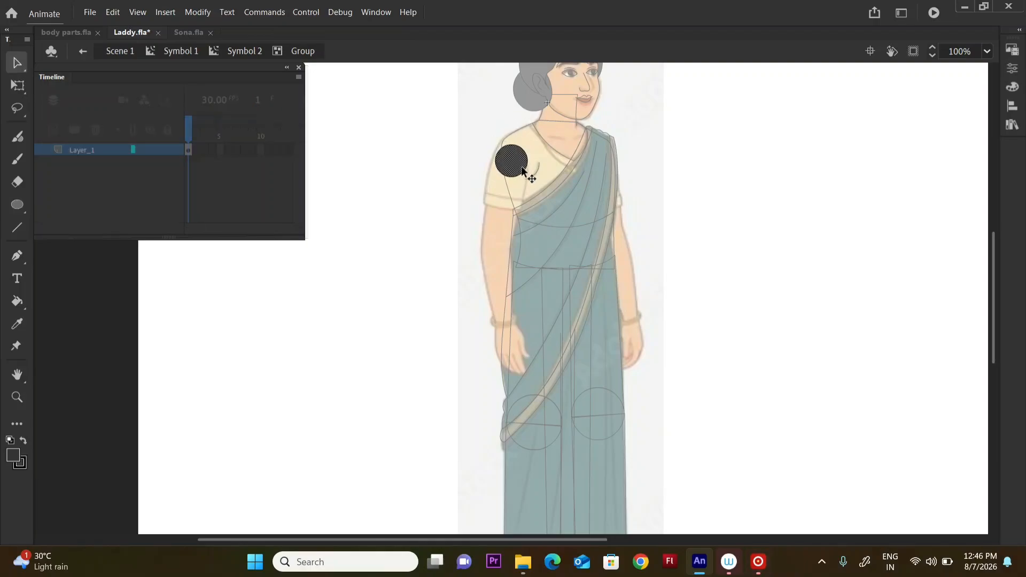
{"action": "key", "text": "Delete"}
{"action": "left_click", "coordinate": [524, 170]}
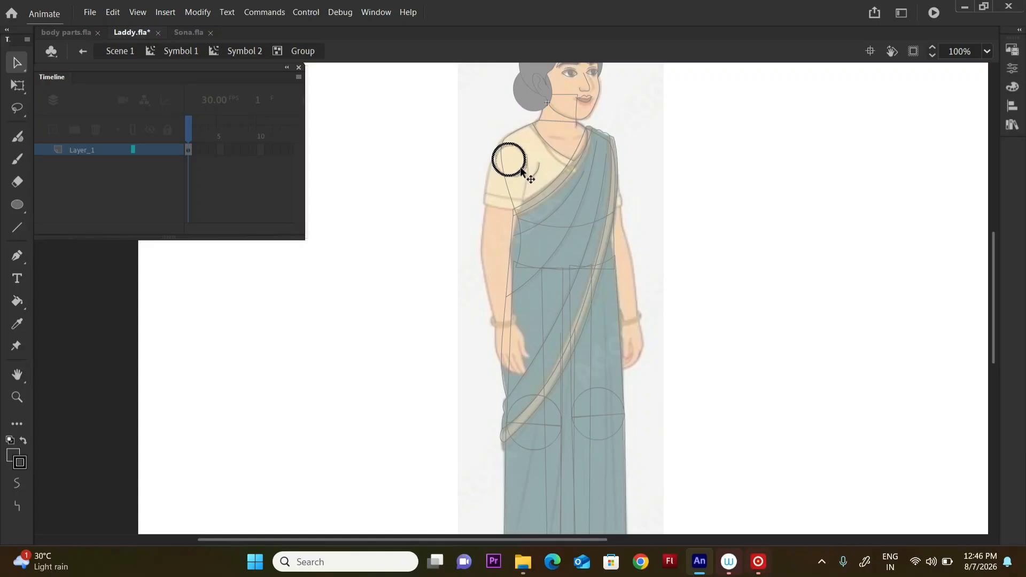
{"action": "key", "text": "ctrl+equal"}
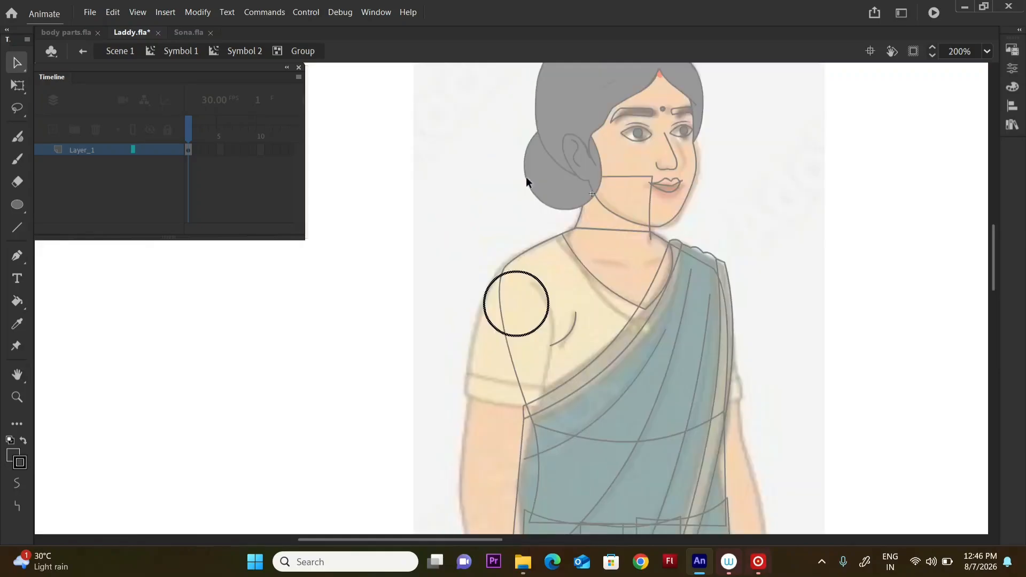
- Resize the shoulder joint circle so it spans the top of the blouse sleeve
{"action": "key", "text": "q"}
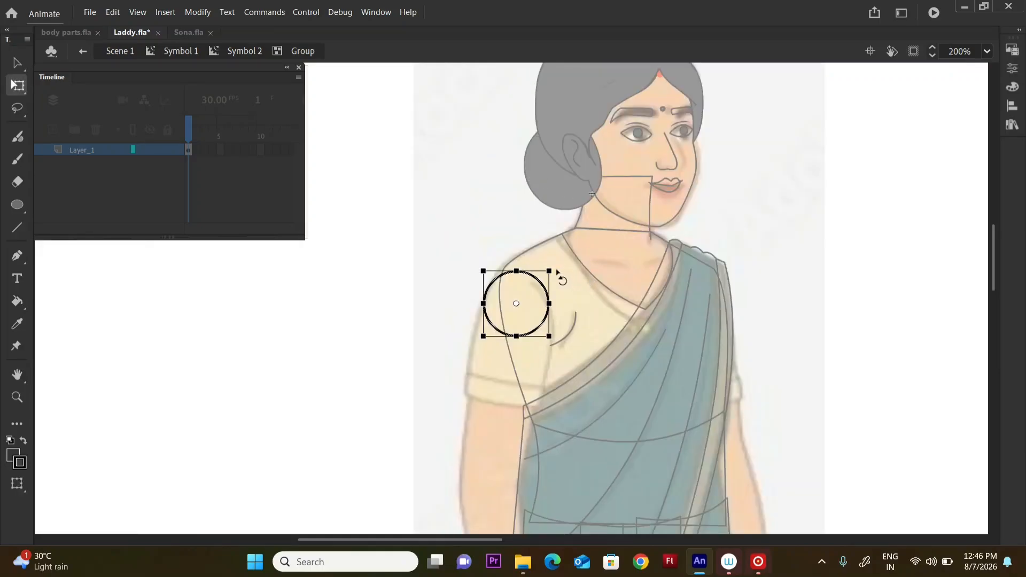
{"action": "left_click_drag", "start_coordinate": [556, 267], "coordinate": [550, 285]}
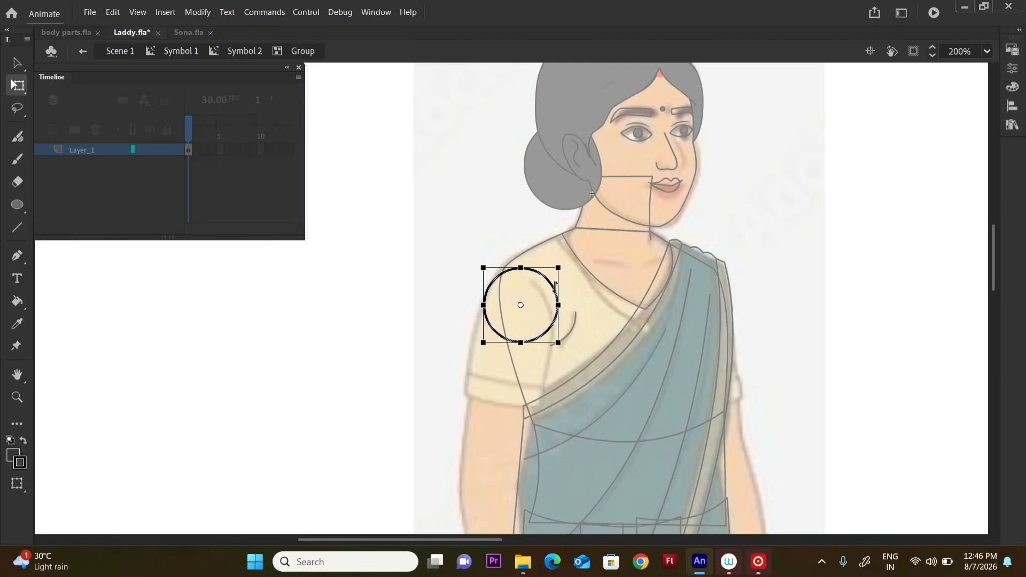
{"action": "left_click", "coordinate": [617, 278]}
{"action": "left_click", "coordinate": [563, 294]}
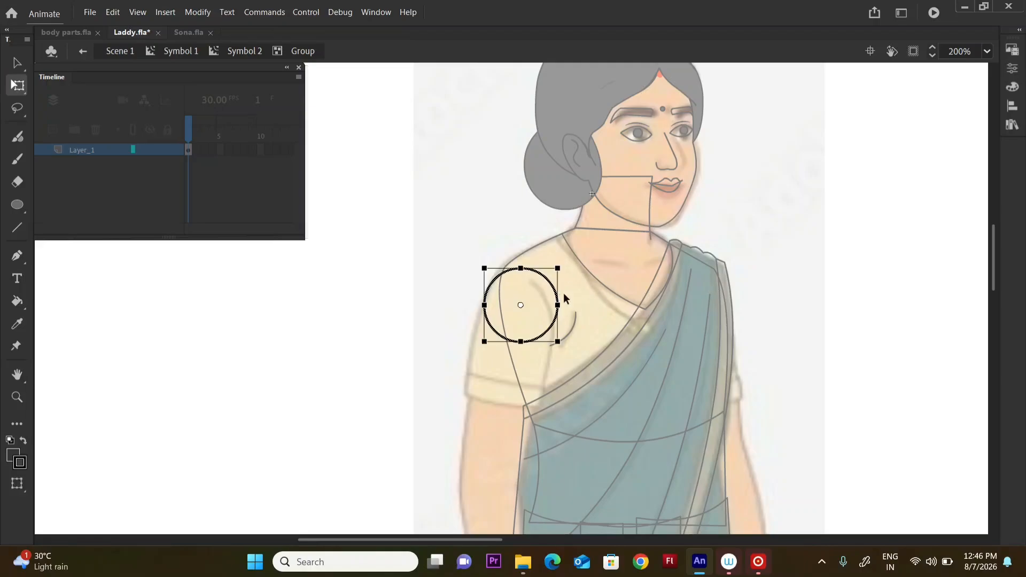
{"action": "left_click_drag", "start_coordinate": [558, 269], "coordinate": [548, 278]}
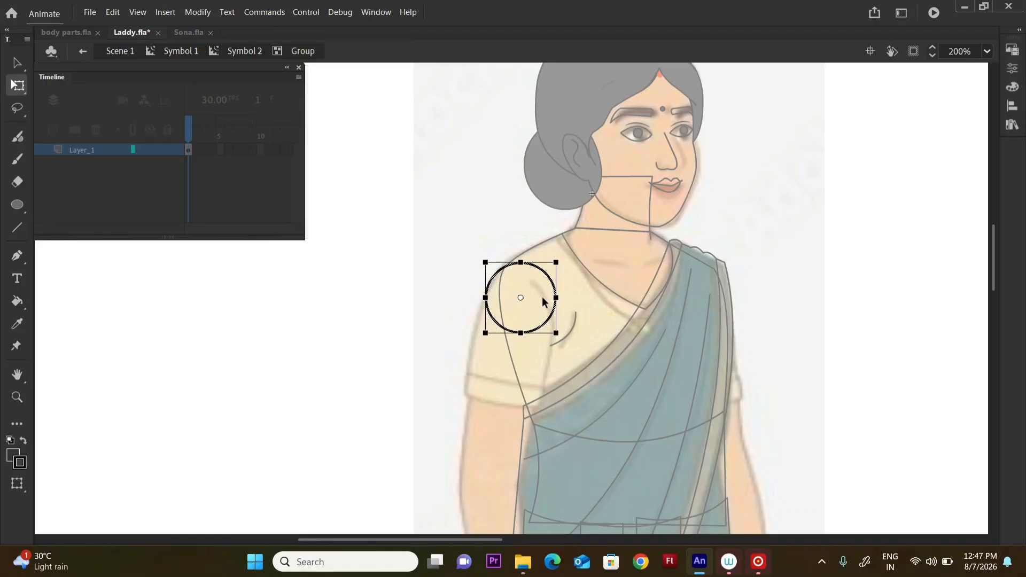
- Convert the shoulder circle to a movie clip symbol with a centred registration point
{"action": "key", "text": "F8"}
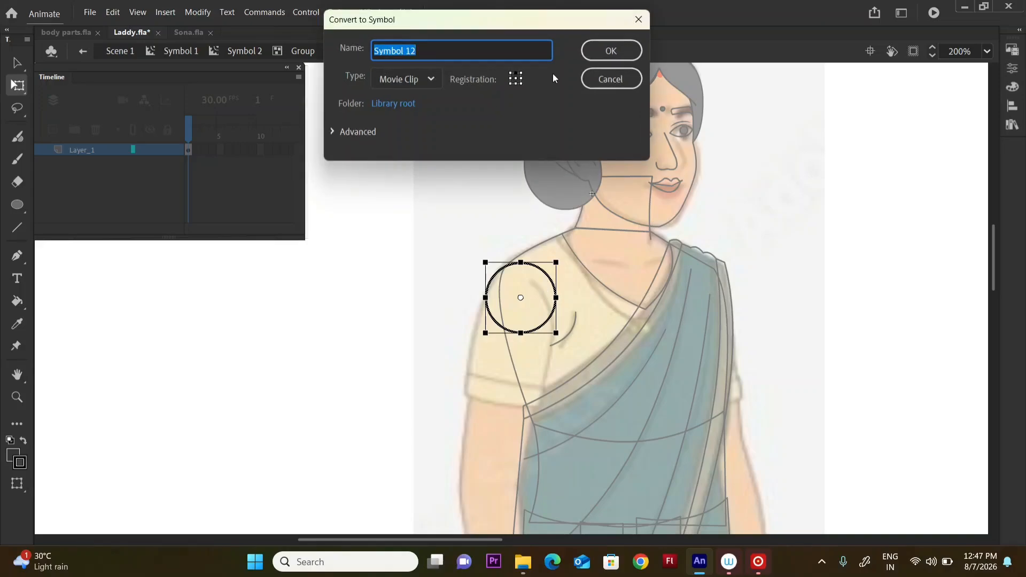
{"action": "left_click", "coordinate": [516, 80]}
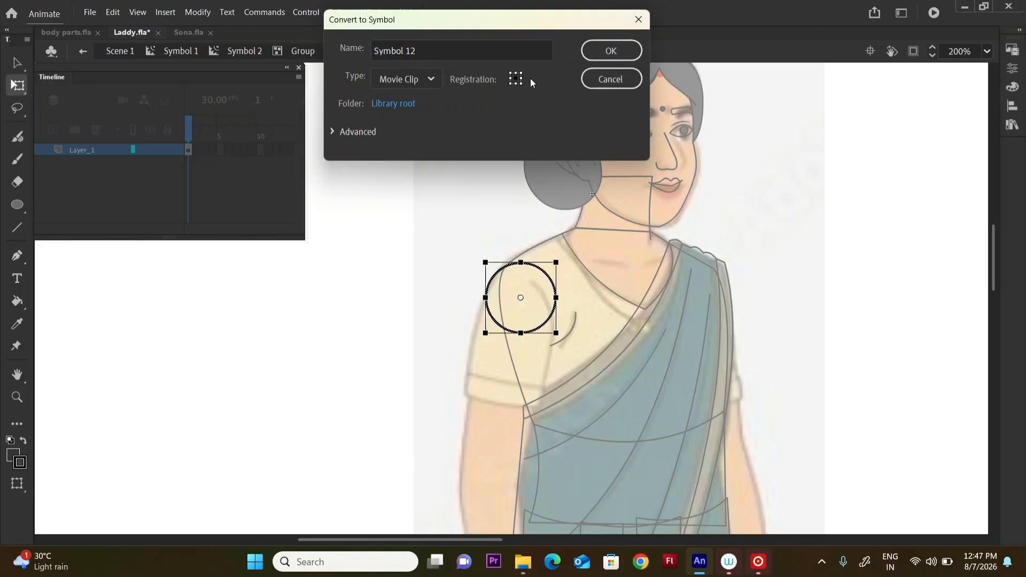
{"action": "left_click", "coordinate": [611, 50]}
{"action": "left_click_drag", "start_coordinate": [995, 238], "coordinate": [990, 259]}
{"action": "left_click", "coordinate": [687, 217]}
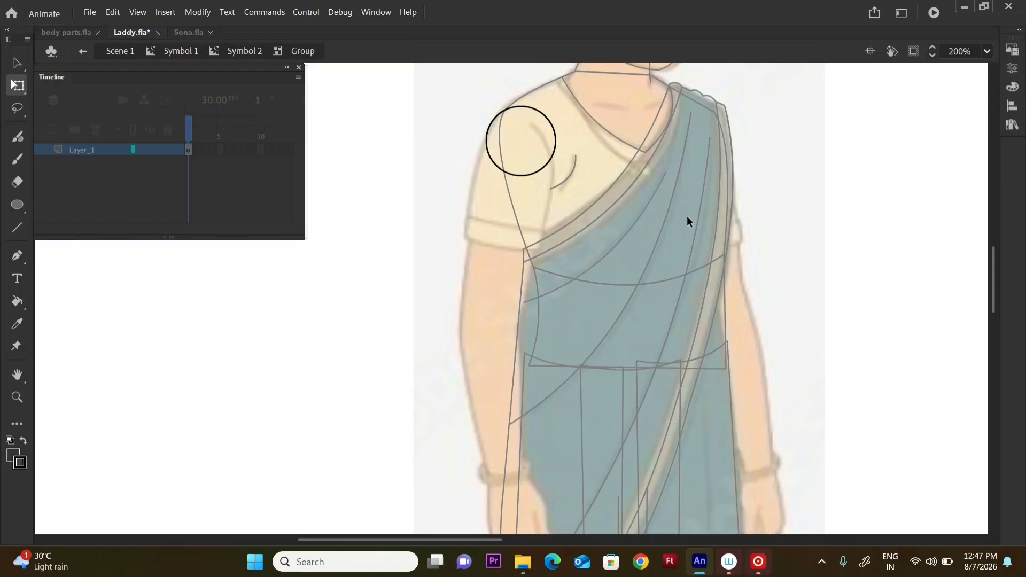
- Inside the shoulder symbol, group the circle and place a slightly smaller copy at the elbow
{"action": "left_click", "coordinate": [547, 167]}
{"action": "double_click", "coordinate": [547, 164]}
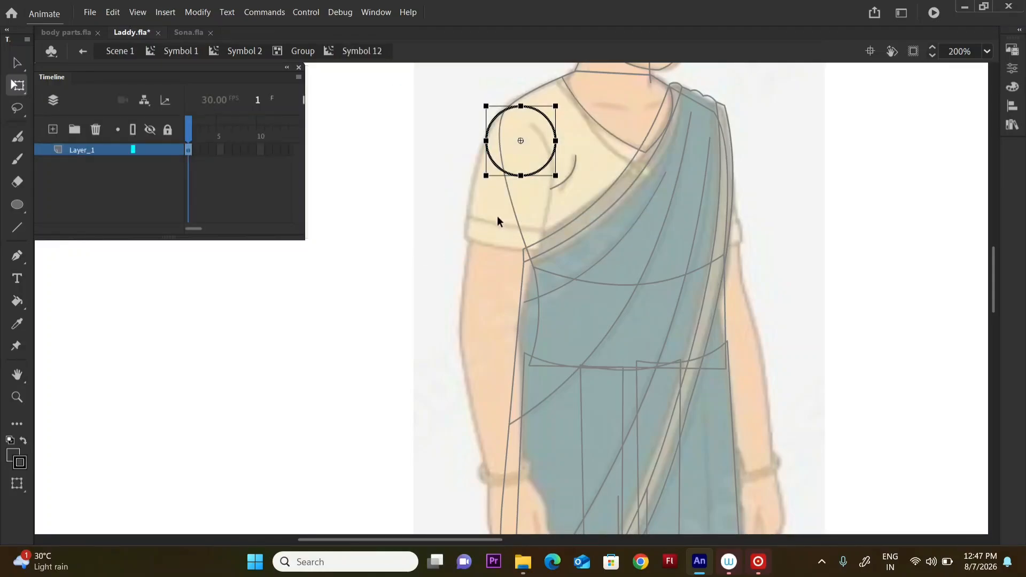
{"action": "key", "text": "ctrl+g"}
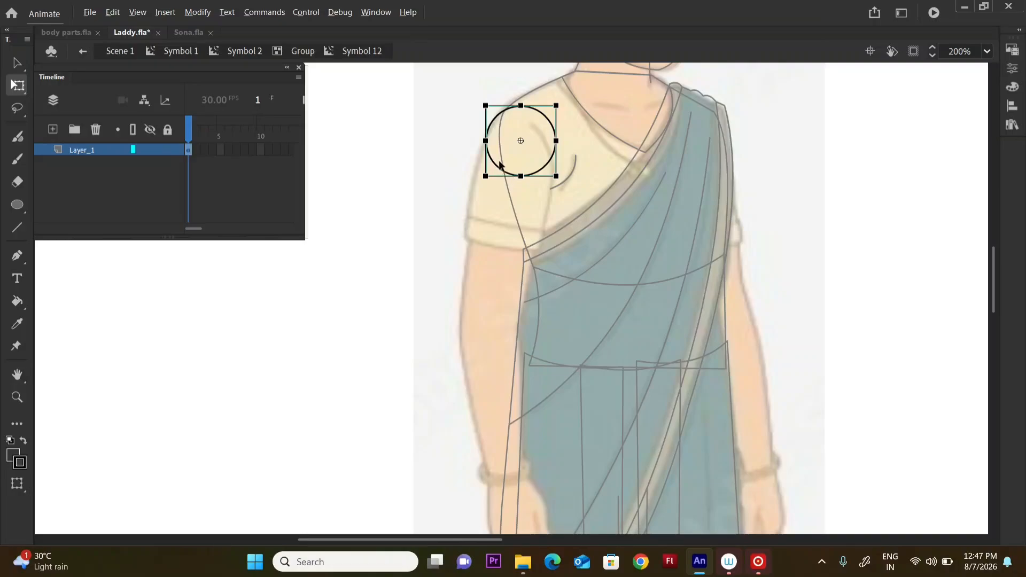
{"action": "left_click_drag", "start_coordinate": [499, 171], "coordinate": [471, 327]}
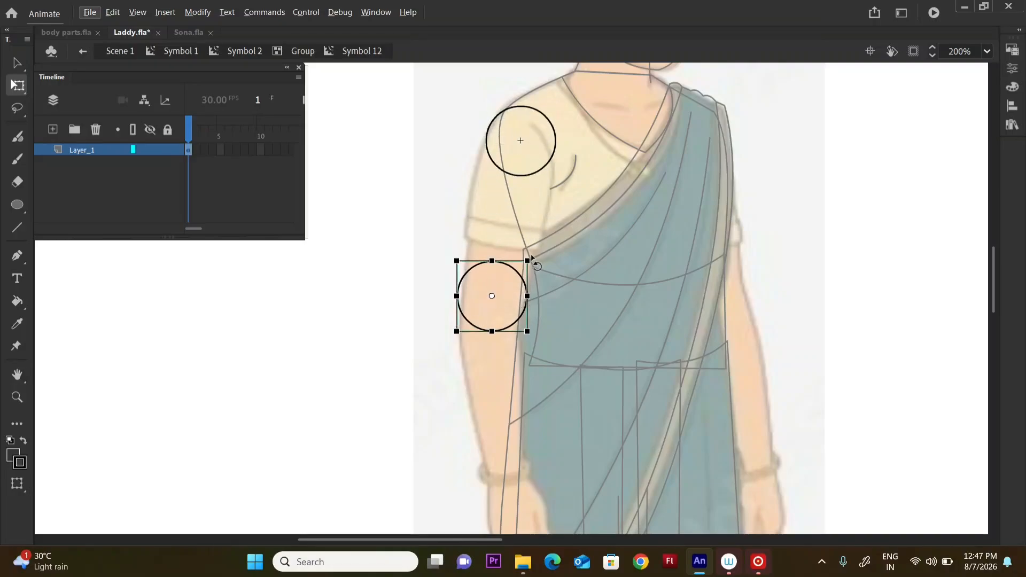
{"action": "left_click_drag", "start_coordinate": [528, 261], "coordinate": [514, 277]}
- Draw an unfilled rectangle from the shoulder to the elbow and fit its outer side to the sleeve's curve
{"action": "double_click", "coordinate": [513, 277]}
{"action": "key", "text": "r"}
{"action": "left_click_drag", "start_coordinate": [473, 138], "coordinate": [552, 300]}
{"action": "key", "text": "v"}
{"action": "left_click_drag", "start_coordinate": [473, 138], "coordinate": [485, 132]}
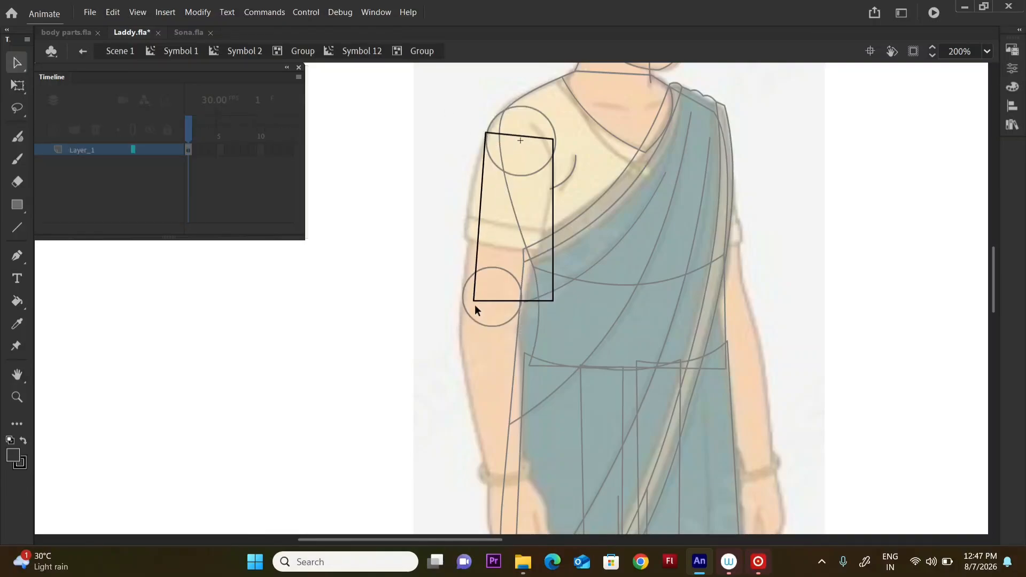
{"action": "left_click_drag", "start_coordinate": [473, 301], "coordinate": [465, 235]}
{"action": "left_click_drag", "start_coordinate": [476, 169], "coordinate": [473, 168]}
{"action": "left_click_drag", "start_coordinate": [485, 132], "coordinate": [488, 130]}
- Fit the sleeve's inner edge and curved hem to the reference, with a cuff border line above the hem
{"action": "left_click_drag", "start_coordinate": [553, 140], "coordinate": [555, 139]}
{"action": "left_click", "coordinate": [525, 246]}
{"action": "left_click_drag", "start_coordinate": [552, 301], "coordinate": [545, 230]}
{"action": "left_click", "coordinate": [516, 257]}
{"action": "left_click", "coordinate": [550, 232]}
{"action": "mouse_move", "coordinate": [465, 219]}
{"action": "left_mouse_down"}
{"action": "mouse_move", "coordinate": [470, 229]}
{"action": "mouse_move", "coordinate": [467, 221]}
{"action": "left_mouse_up"}
{"action": "left_click_drag", "start_coordinate": [556, 139], "coordinate": [555, 177]}
{"action": "left_click_drag", "start_coordinate": [543, 248], "coordinate": [543, 245]}
{"action": "double_click", "coordinate": [539, 266]}
- Draw a grouped, unfilled rectangle between the cuff and elbow circle and fit its corners to the upper arm
{"action": "key", "text": "ctrl+g"}
{"action": "key", "text": "r"}
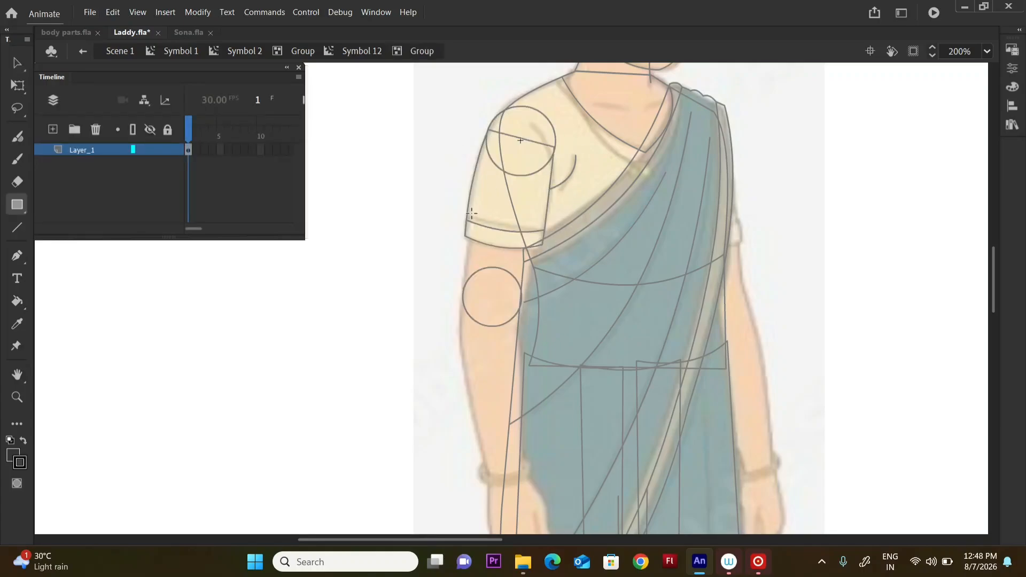
{"action": "key", "text": "v"}
{"action": "left_click", "coordinate": [502, 269]}
{"action": "mouse_move", "coordinate": [471, 222]}
{"action": "left_mouse_down"}
{"action": "mouse_move", "coordinate": [522, 307]}
{"action": "mouse_move", "coordinate": [466, 288]}
{"action": "mouse_move", "coordinate": [474, 222]}
{"action": "left_mouse_up"}
{"action": "key", "text": "Delete"}
{"action": "left_click_drag", "start_coordinate": [521, 222], "coordinate": [529, 230]}
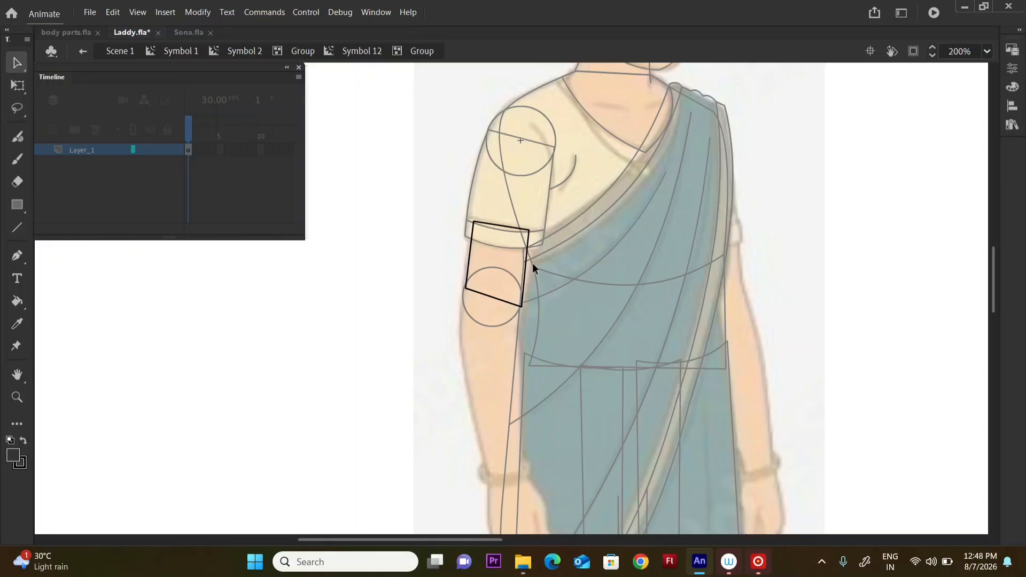
{"action": "left_click_drag", "start_coordinate": [521, 307], "coordinate": [522, 302]}
{"action": "left_click_drag", "start_coordinate": [529, 231], "coordinate": [527, 231]}
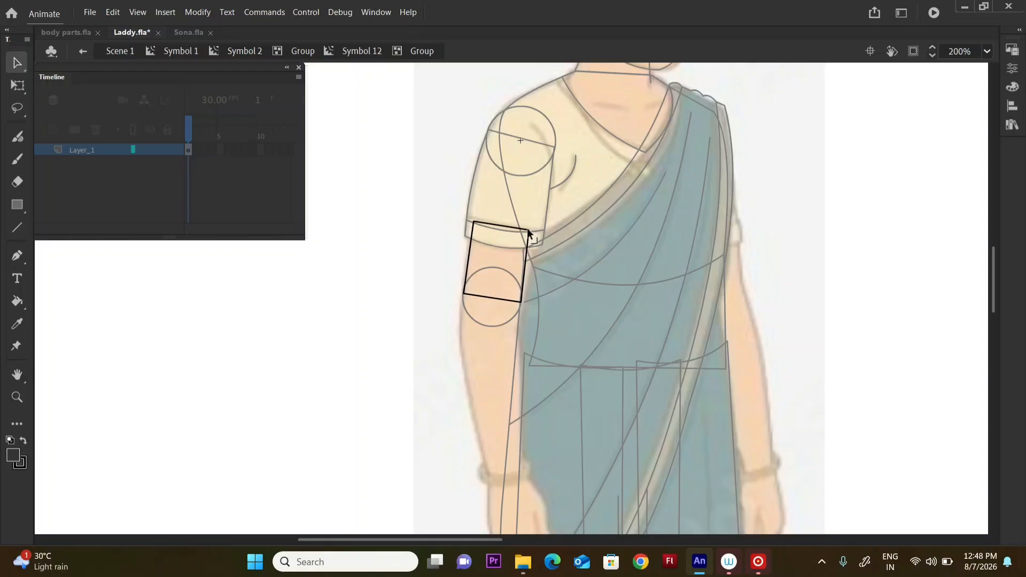
{"action": "double_click", "coordinate": [565, 255]}
- Copy the elbow circle out to the character symbol and place it over the elbow as its own symbol
{"action": "left_click", "coordinate": [521, 270]}
{"action": "double_click", "coordinate": [503, 325]}
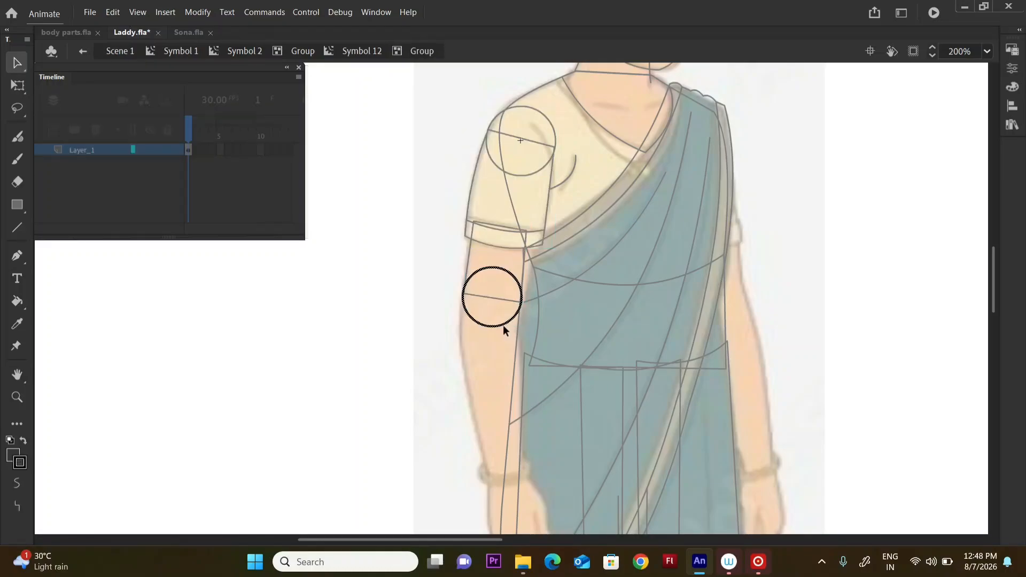
{"action": "double_click", "coordinate": [604, 299]}
{"action": "double_click", "coordinate": [604, 299]}
{"action": "double_click", "coordinate": [603, 299]}
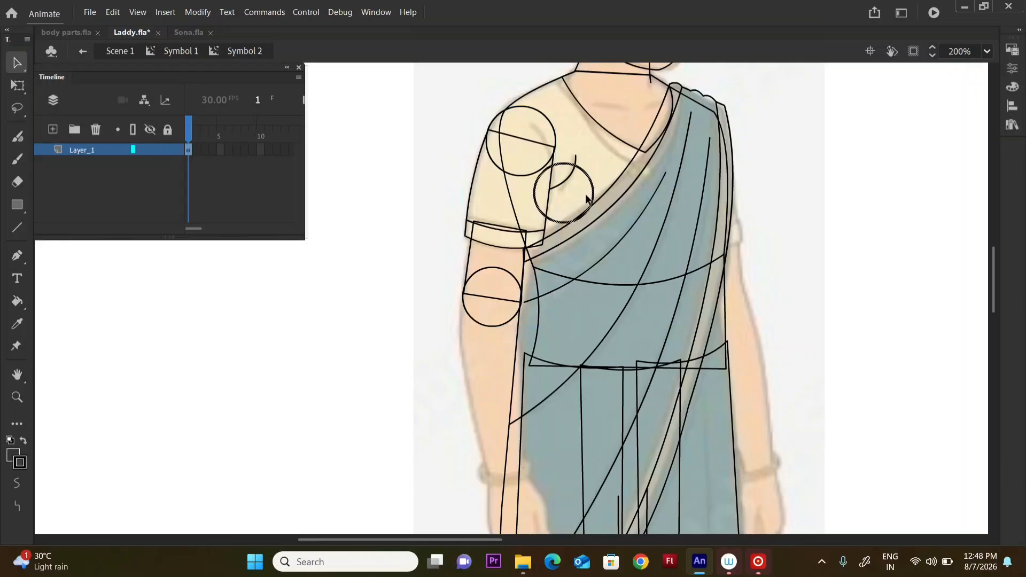
{"action": "left_click", "coordinate": [523, 298]}
{"action": "scroll", "coordinate": [508, 286], "scroll_direction": "down", "scroll_amount": 2}
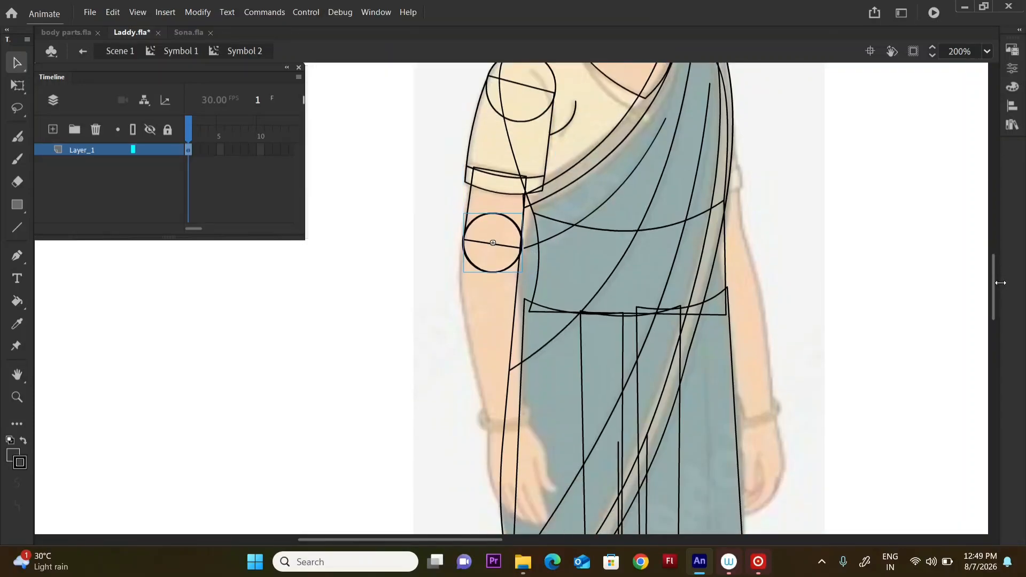
- Inside the elbow symbol, duplicate the circle down to the wrist and shrink the copy to the wrist's width
{"action": "double_click", "coordinate": [491, 271]}
{"action": "scroll", "coordinate": [736, 238], "scroll_direction": "down", "scroll_amount": 3}
{"action": "left_click_drag", "start_coordinate": [485, 198], "coordinate": [495, 350]}
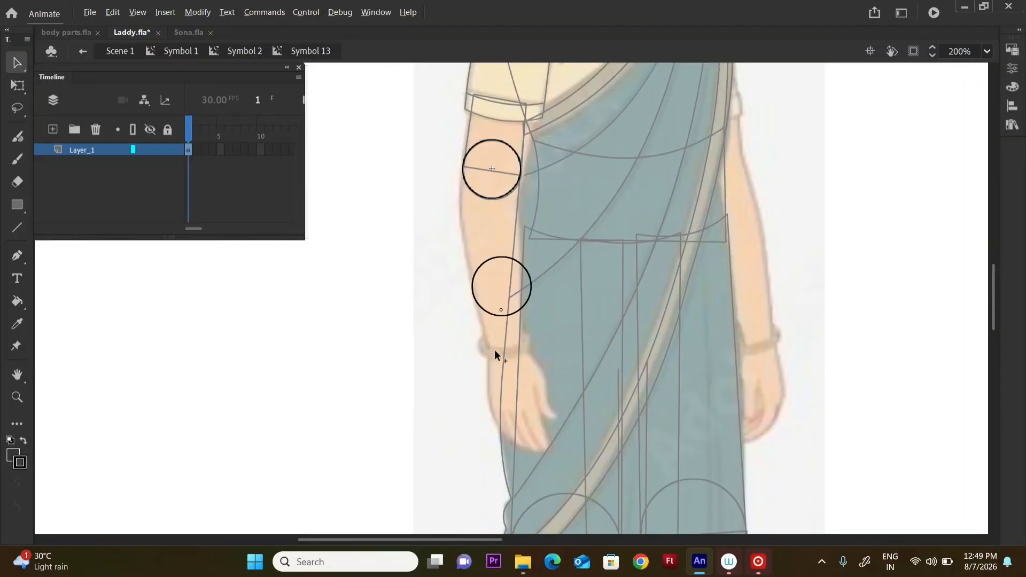
{"action": "left_click_drag", "start_coordinate": [533, 320], "coordinate": [533, 312]}
{"action": "key", "text": "q"}
{"action": "left_click_drag", "start_coordinate": [538, 282], "coordinate": [521, 323]}
{"action": "left_click_drag", "start_coordinate": [531, 307], "coordinate": [529, 308]}
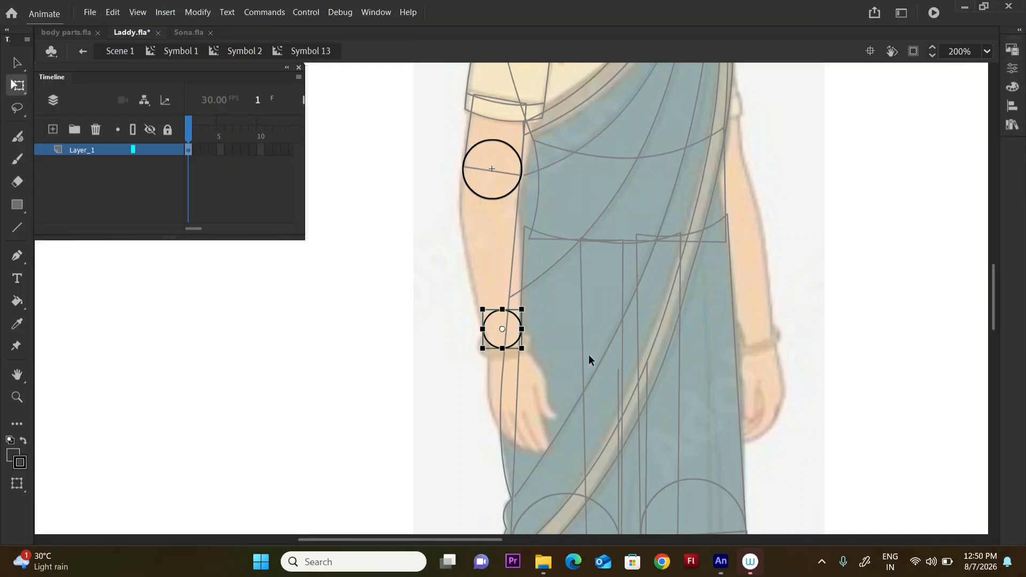
{"action": "left_click", "coordinate": [589, 356]}
- Draw a rectangle from the elbow circle to the wrist circle, group it and delete its fill
{"action": "key", "text": "r"}
{"action": "left_click_drag", "start_coordinate": [460, 170], "coordinate": [529, 319]}
{"action": "key", "text": "v"}
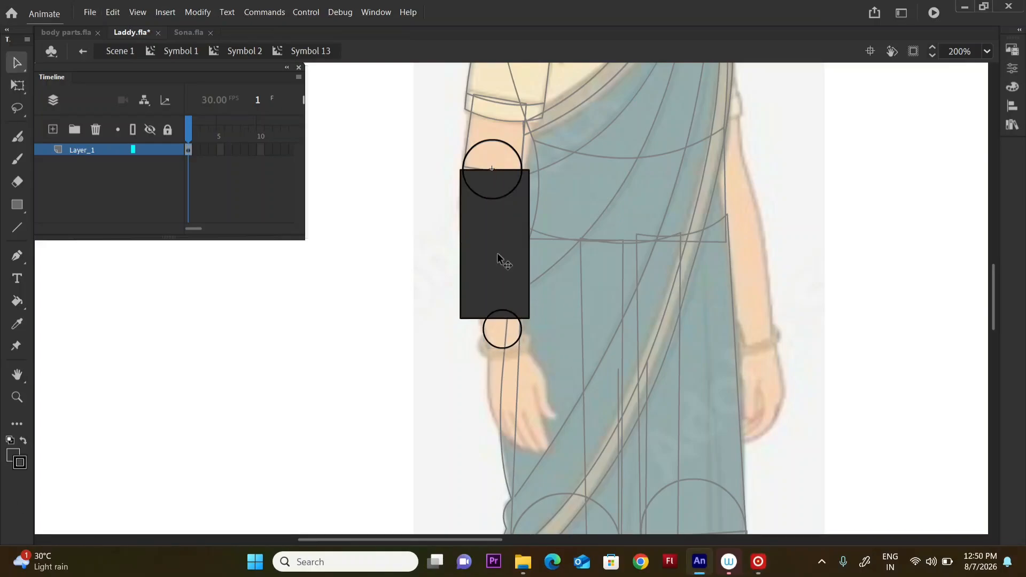
{"action": "double_click", "coordinate": [501, 270]}
{"action": "key", "text": "ctrl+g"}
{"action": "double_click", "coordinate": [501, 271]}
{"action": "key", "text": "Delete"}
- Fit the forearm rectangle's corners to the elbow and wrist circles and bow its outer side along the arm
{"action": "left_click_drag", "start_coordinate": [460, 170], "coordinate": [463, 166]}
{"action": "left_click_drag", "start_coordinate": [529, 170], "coordinate": [522, 175]}
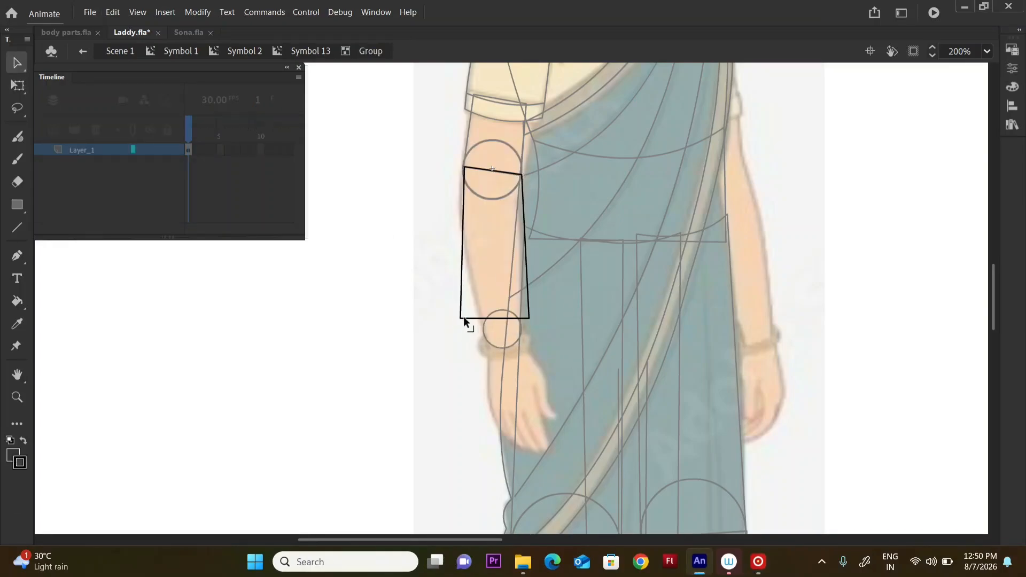
{"action": "left_click_drag", "start_coordinate": [460, 319], "coordinate": [485, 330]}
{"action": "left_click_drag", "start_coordinate": [472, 238], "coordinate": [462, 227]}
{"action": "left_click_drag", "start_coordinate": [529, 319], "coordinate": [520, 329]}
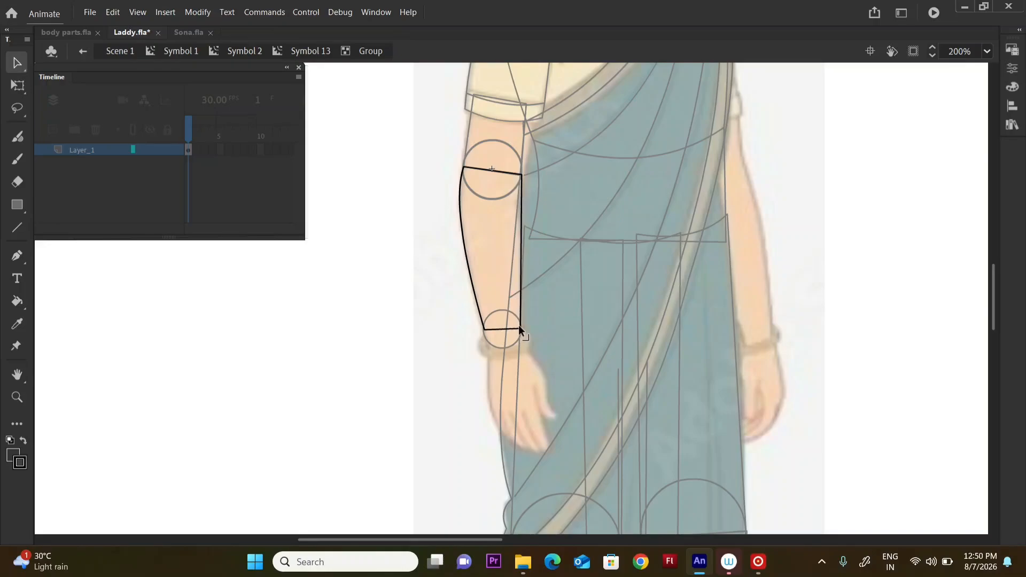
- Fine-tune the forearm's upper corners, curve its inner side slightly outward and return to the character symbol
{"action": "left_click_drag", "start_coordinate": [522, 174], "coordinate": [521, 175]}
{"action": "left_click_drag", "start_coordinate": [462, 230], "coordinate": [463, 230]}
{"action": "left_click_drag", "start_coordinate": [464, 167], "coordinate": [463, 170]}
{"action": "left_click_drag", "start_coordinate": [521, 174], "coordinate": [523, 171]}
{"action": "left_click_drag", "start_coordinate": [521, 230], "coordinate": [525, 230]}
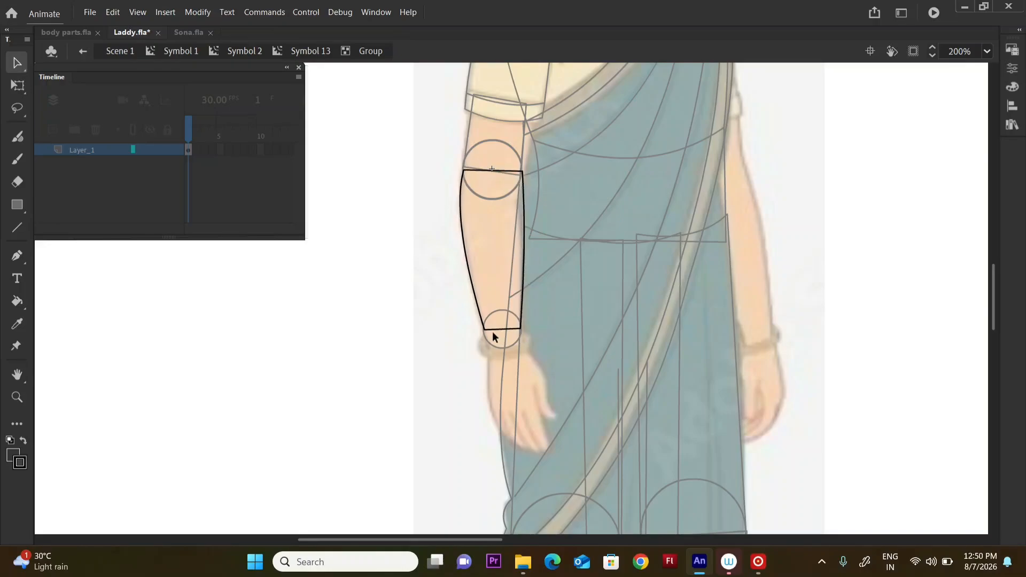
{"action": "left_click_drag", "start_coordinate": [485, 329], "coordinate": [484, 329]}
{"action": "double_click", "coordinate": [500, 111]}
{"action": "double_click", "coordinate": [499, 111]}
{"action": "left_click", "coordinate": [452, 325]}
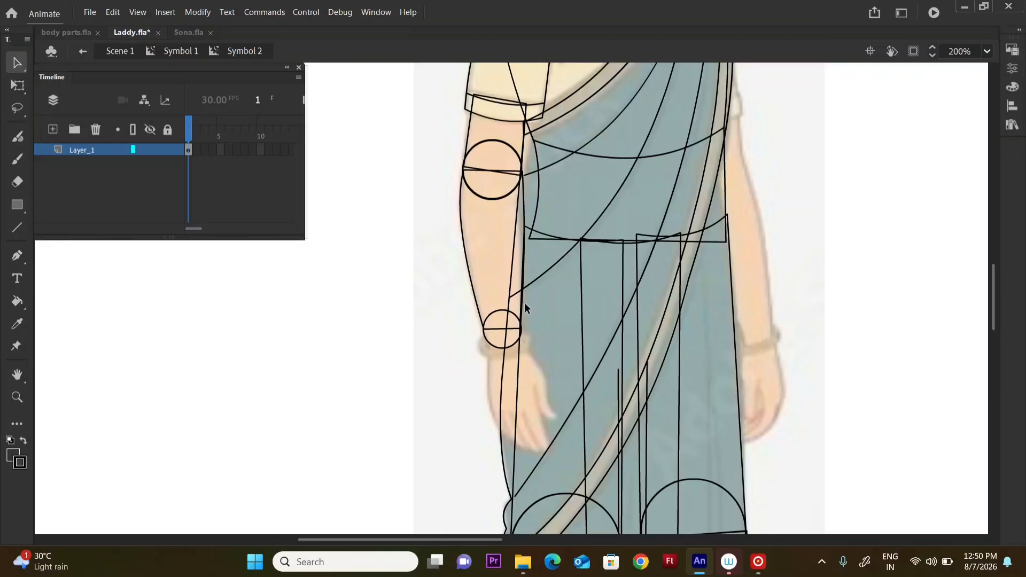
- Reopen the forearm outline and lower its wrist-end corners slightly on the wrist circle
{"action": "double_click", "coordinate": [495, 328]}
{"action": "double_click", "coordinate": [496, 329]}
{"action": "left_click", "coordinate": [492, 340]}
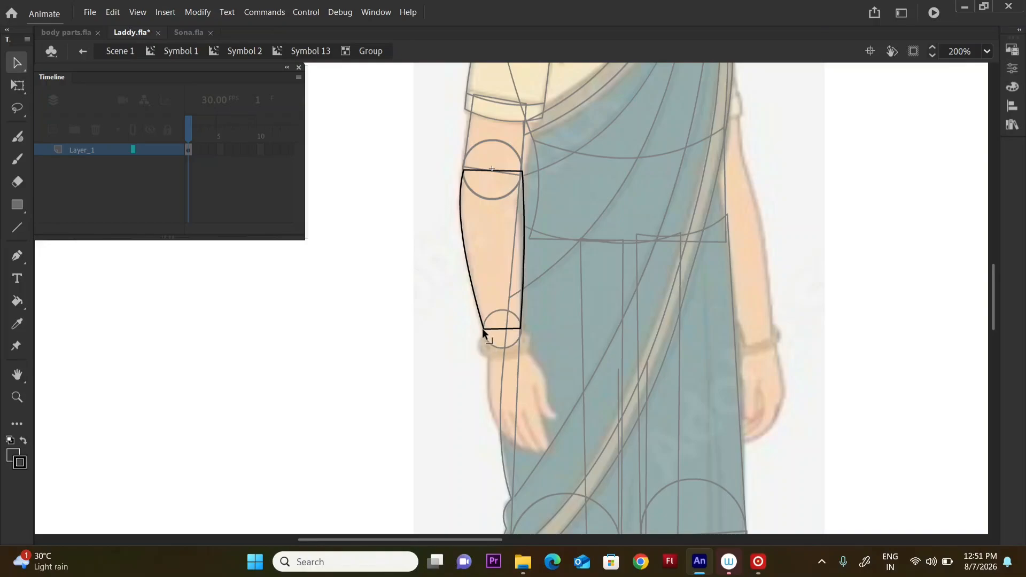
{"action": "left_click_drag", "start_coordinate": [482, 329], "coordinate": [519, 333]}
{"action": "double_click", "coordinate": [539, 326]}
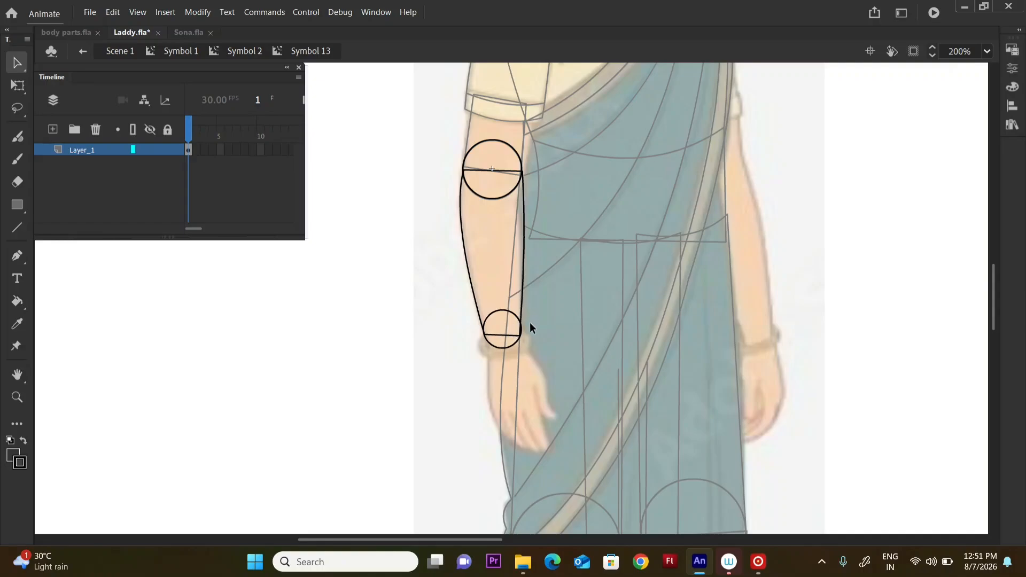
{"action": "left_click", "coordinate": [506, 345]}
{"action": "double_click", "coordinate": [570, 321]}
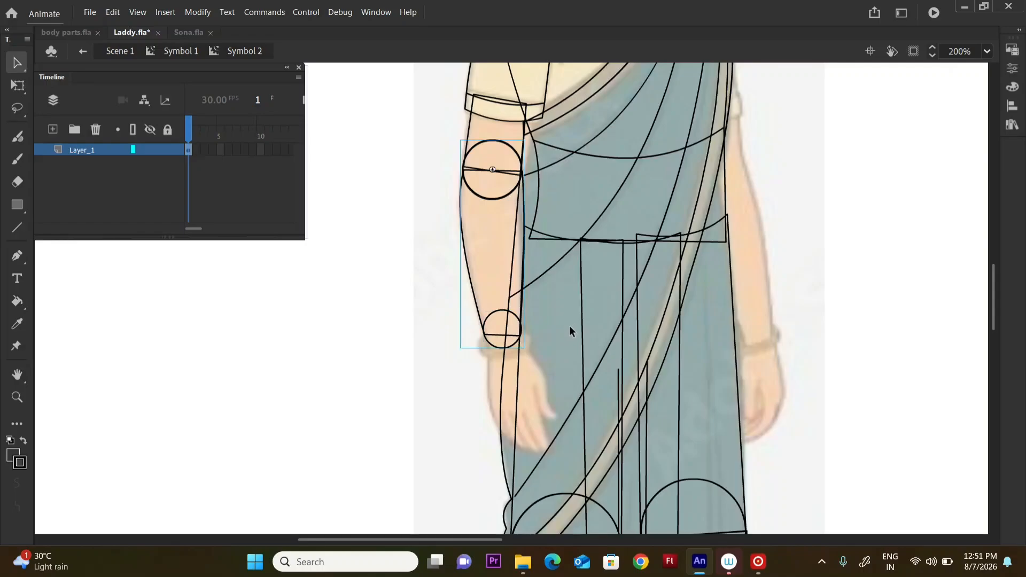
- Place a copy of the wrist circle over the wrist in the character symbol and convert it to a symbol
{"action": "left_click", "coordinate": [532, 370]}
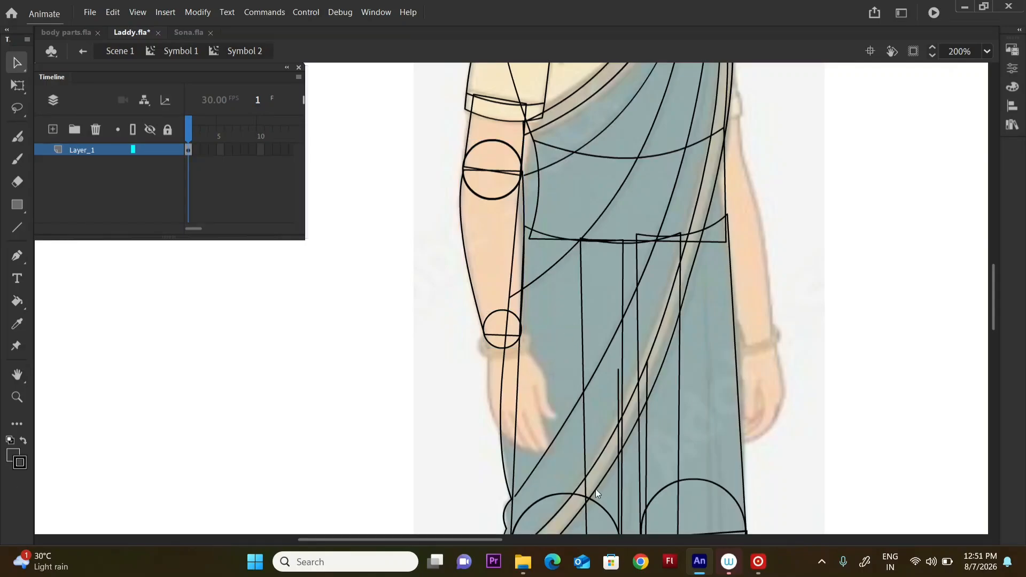
{"action": "left_click", "coordinate": [494, 347]}
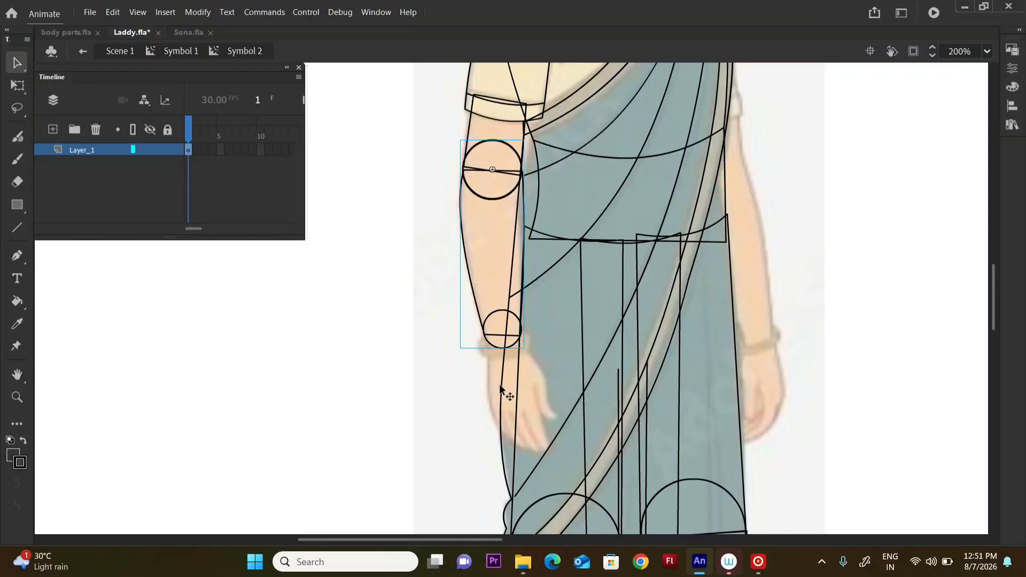
{"action": "left_click", "coordinate": [500, 386]}
{"action": "left_click_drag", "start_coordinate": [608, 86], "coordinate": [510, 346]}
{"action": "left_click", "coordinate": [511, 346]}
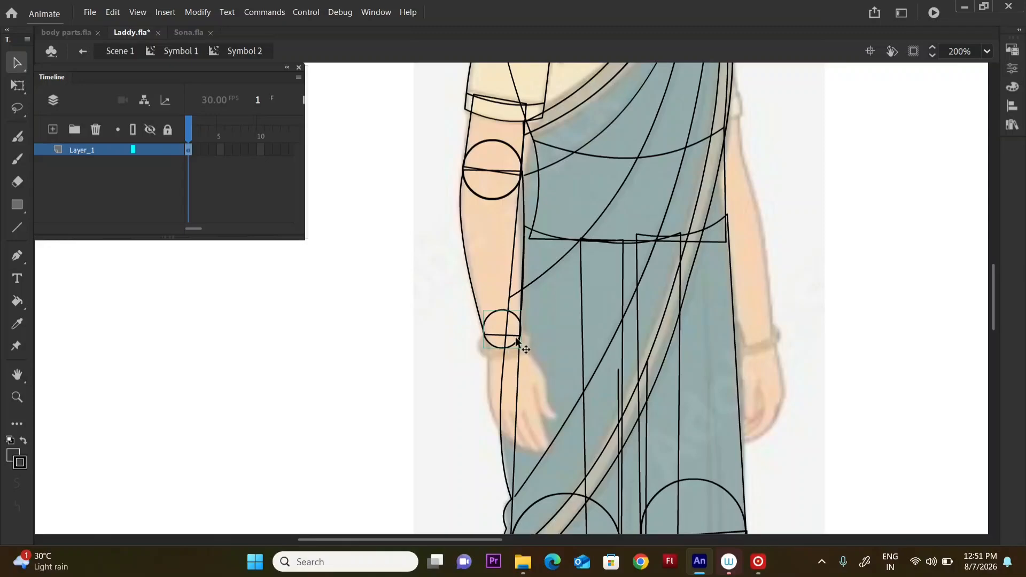
{"action": "key", "text": "F8"}
{"action": "left_click", "coordinate": [608, 48]}
- Open the circle group inside the wrist symbol for editing
{"action": "double_click", "coordinate": [507, 342]}
{"action": "double_click", "coordinate": [510, 347]}
{"action": "double_click", "coordinate": [509, 346]}
{"action": "double_click", "coordinate": [509, 346]}
{"action": "mouse_move", "coordinate": [555, 281]}
{"action": "left_mouse_down"}
{"action": "mouse_move", "coordinate": [445, 427]}
{"action": "mouse_move", "coordinate": [462, 453]}
{"action": "left_mouse_up"}
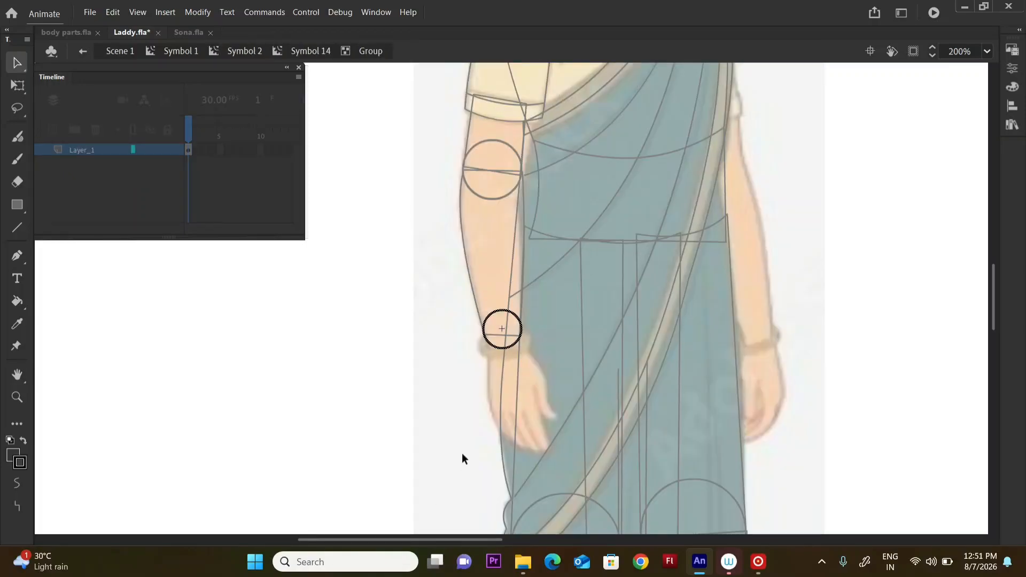
{"action": "left_click", "coordinate": [464, 440]}
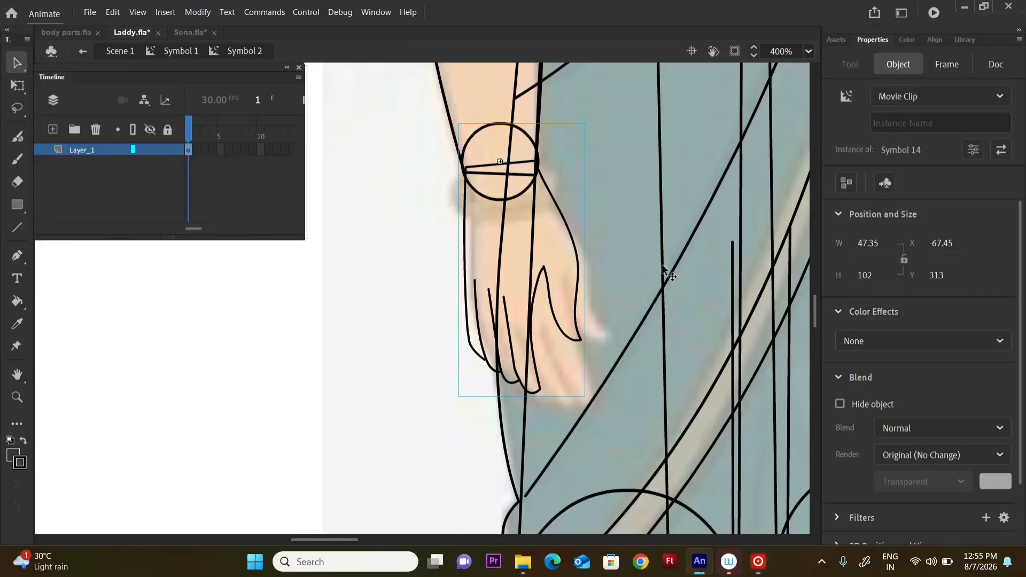
- Leave the character symbol's editing level, save the document and select the whole figure to review it
{"action": "double_click", "coordinate": [698, 400]}
{"action": "key", "text": "ctrl+s"}
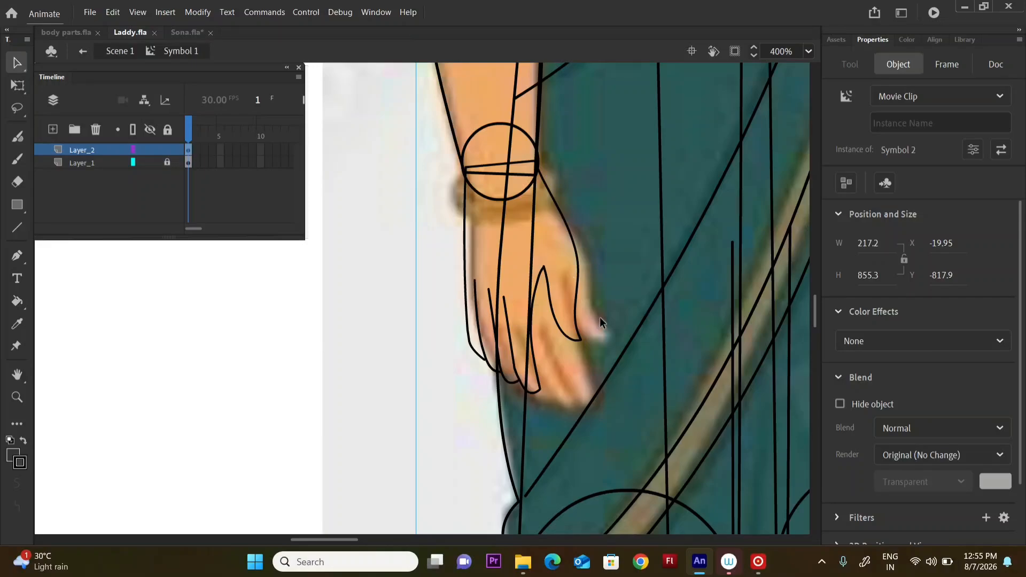
{"action": "scroll", "coordinate": [597, 318], "scroll_direction": "down", "scroll_amount": 4}
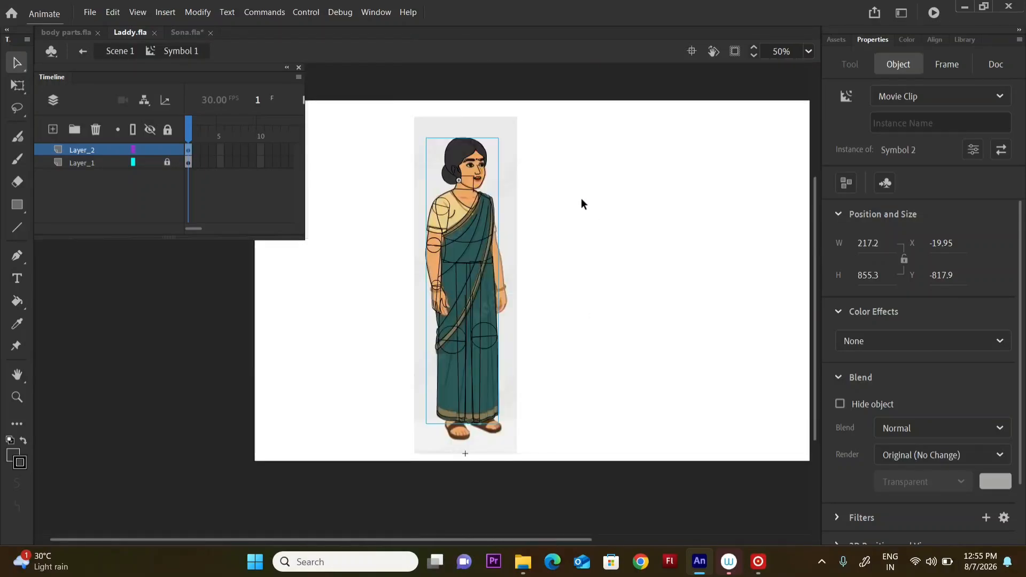
{"action": "left_click_drag", "start_coordinate": [616, 122], "coordinate": [363, 438]}
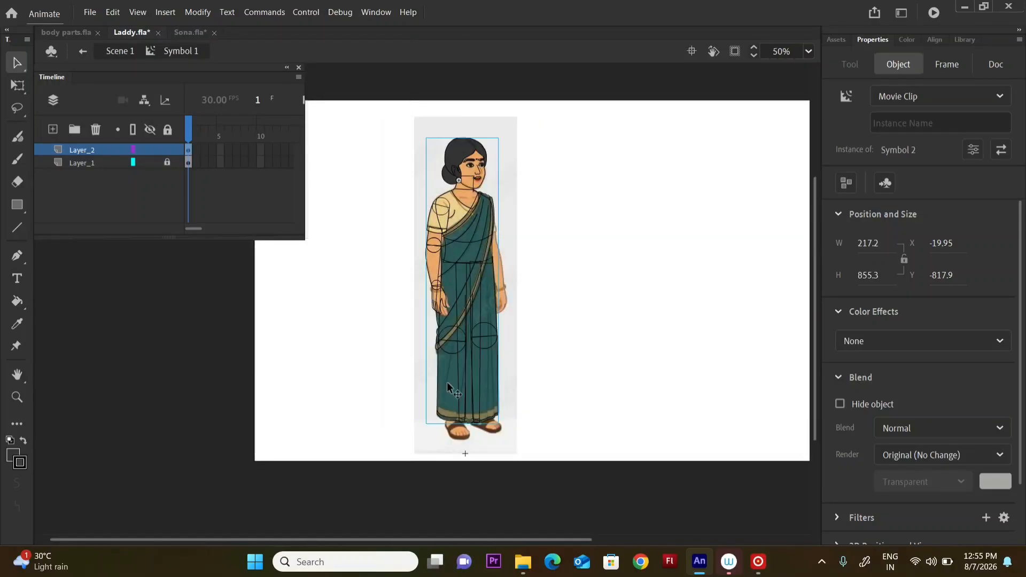
- Open the character symbol and select all of its parts
{"action": "double_click", "coordinate": [468, 338]}
{"action": "left_click_drag", "start_coordinate": [572, 116], "coordinate": [362, 444]}
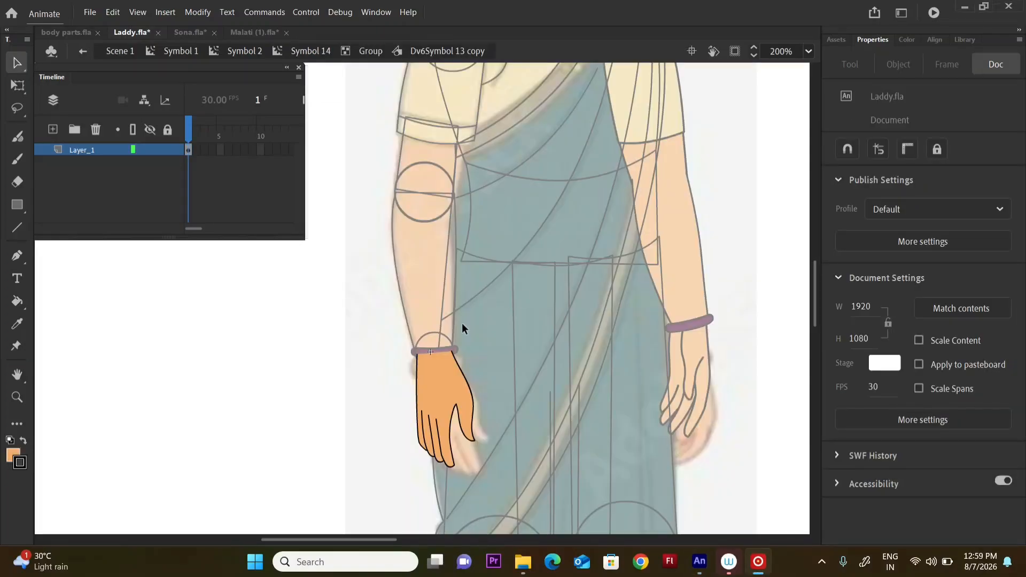
- Fill the wrist circle of the near hand with the orange skin colour
{"action": "double_click", "coordinate": [453, 335]}
{"action": "double_click", "coordinate": [453, 344]}
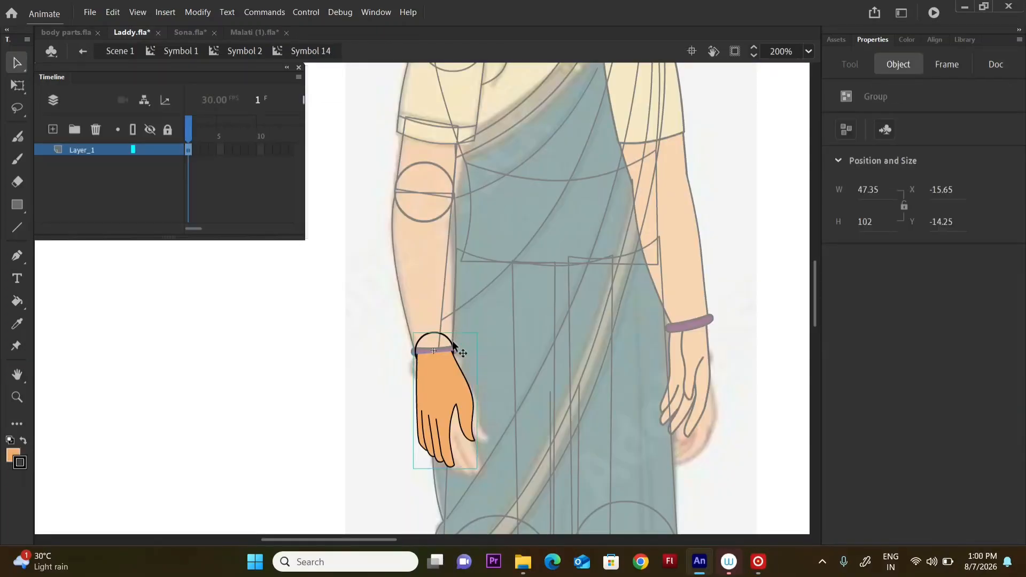
{"action": "double_click", "coordinate": [453, 344]}
{"action": "double_click", "coordinate": [454, 345]}
{"action": "left_click", "coordinate": [467, 324]}
{"action": "key", "text": "k"}
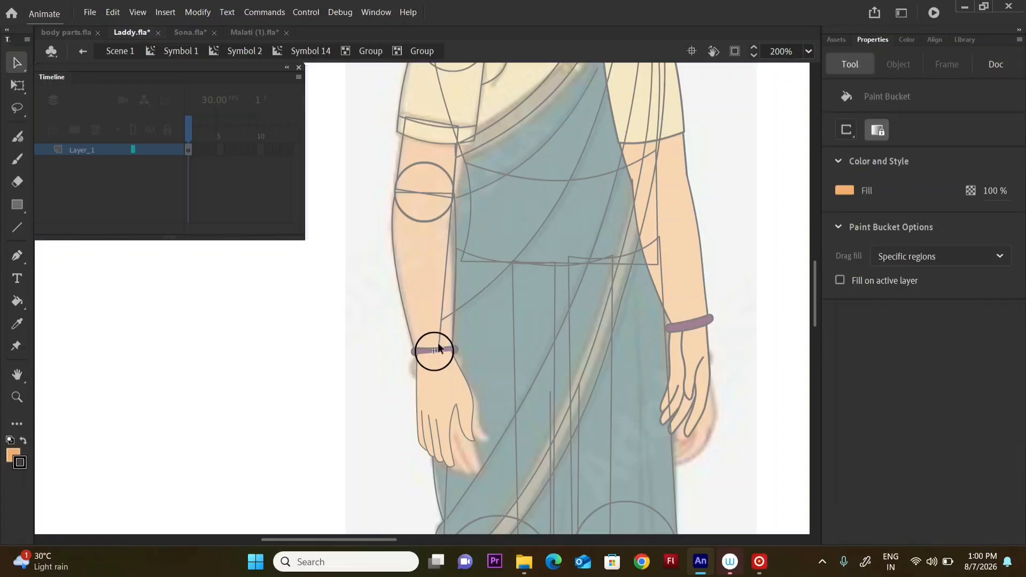
{"action": "left_click", "coordinate": [438, 342]}
{"action": "double_click", "coordinate": [464, 330]}
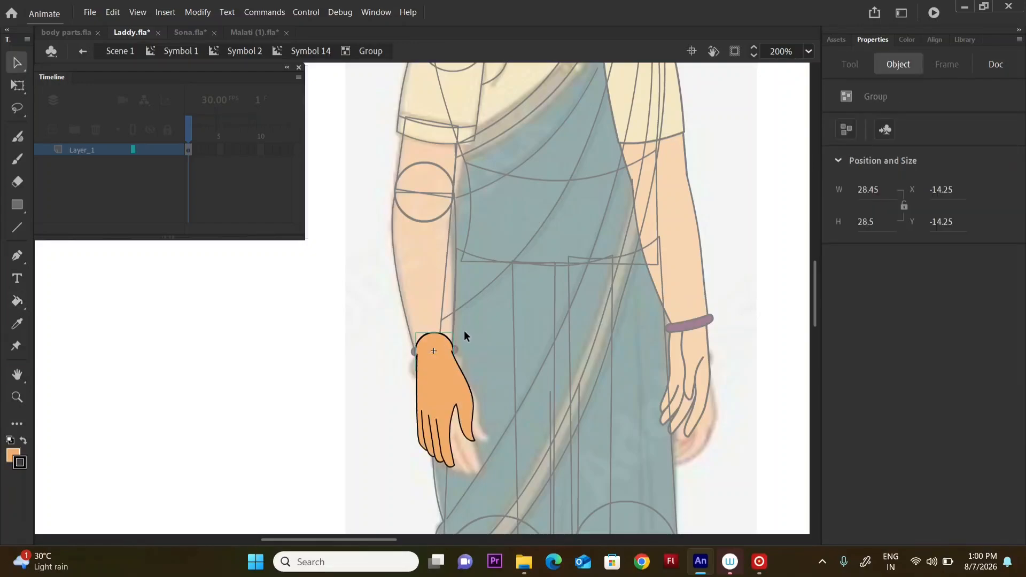
- Return to the character symbol and send the near hand backward, behind the forearm and bangle
{"action": "double_click", "coordinate": [456, 314]}
{"action": "double_click", "coordinate": [456, 309]}
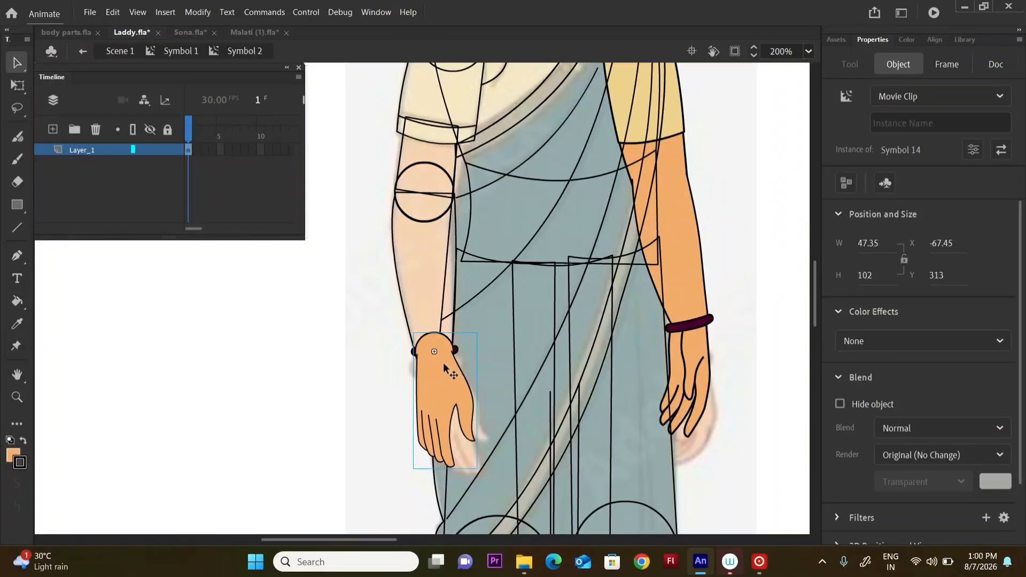
{"action": "key", "text": "ctrl+Down"}
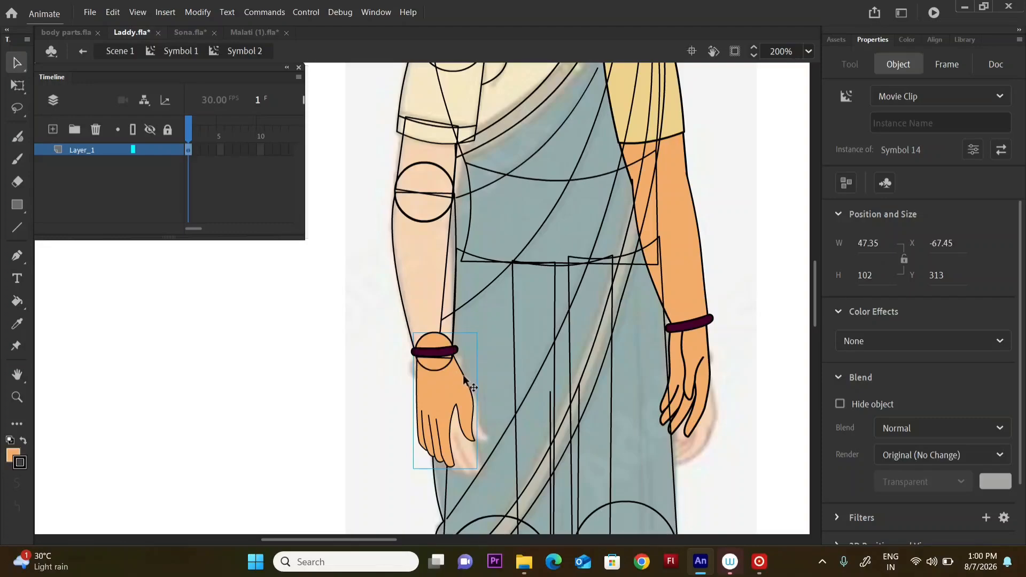
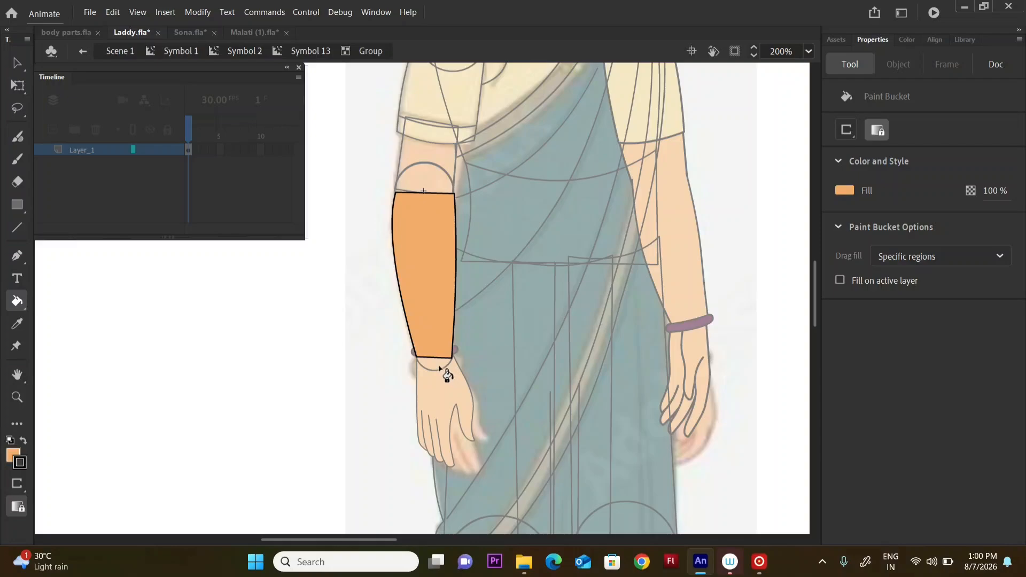
- Delete the wrist-end and elbow-end outlines of the filled near forearm shape
{"action": "key", "text": "v"}
{"action": "left_click", "coordinate": [439, 358]}
{"action": "key", "text": "Delete"}
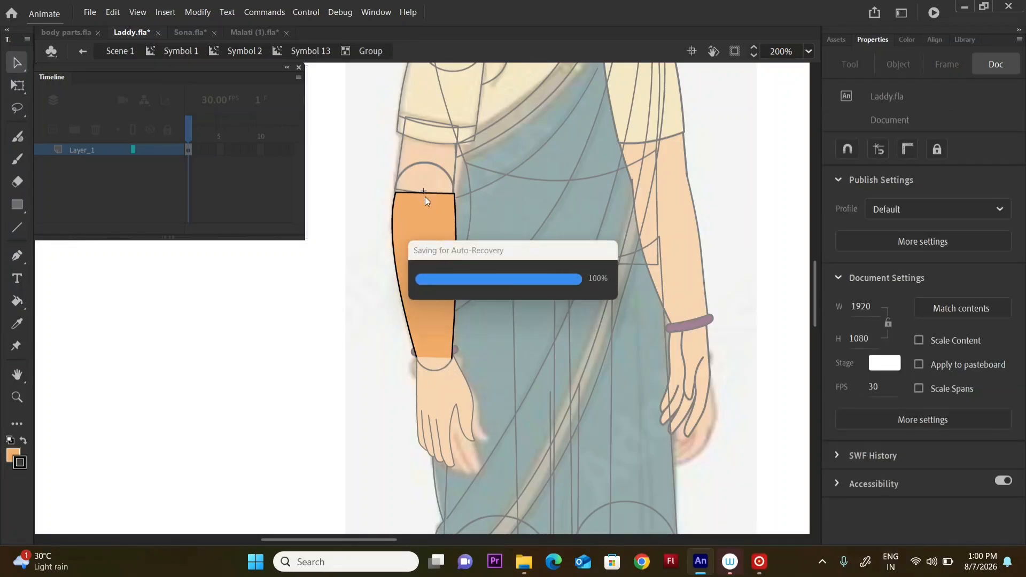
{"action": "left_click", "coordinate": [442, 193]}
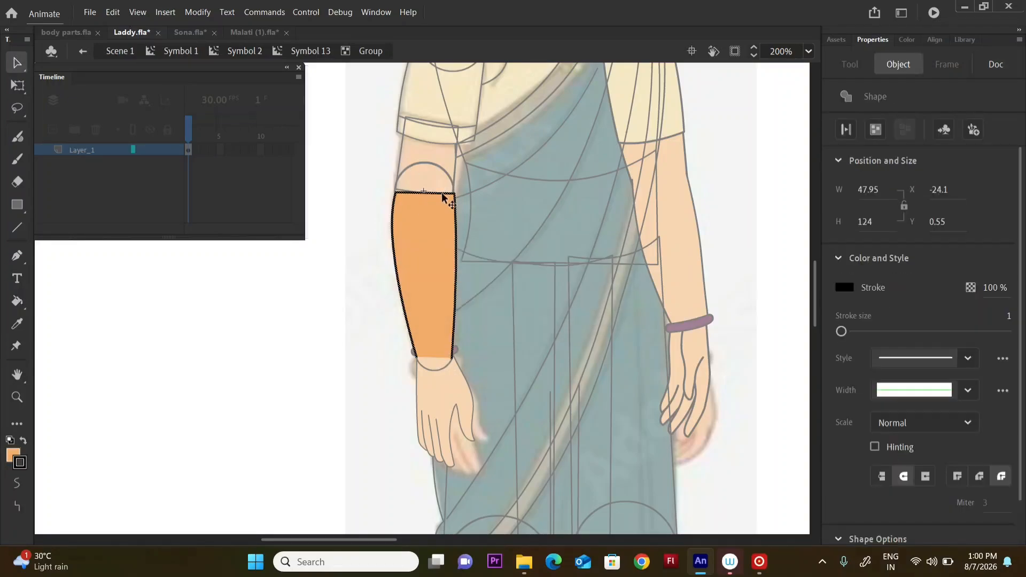
{"action": "left_click", "coordinate": [459, 179]}
{"action": "left_click", "coordinate": [453, 193]}
{"action": "key", "text": "Delete"}
{"action": "double_click", "coordinate": [479, 192]}
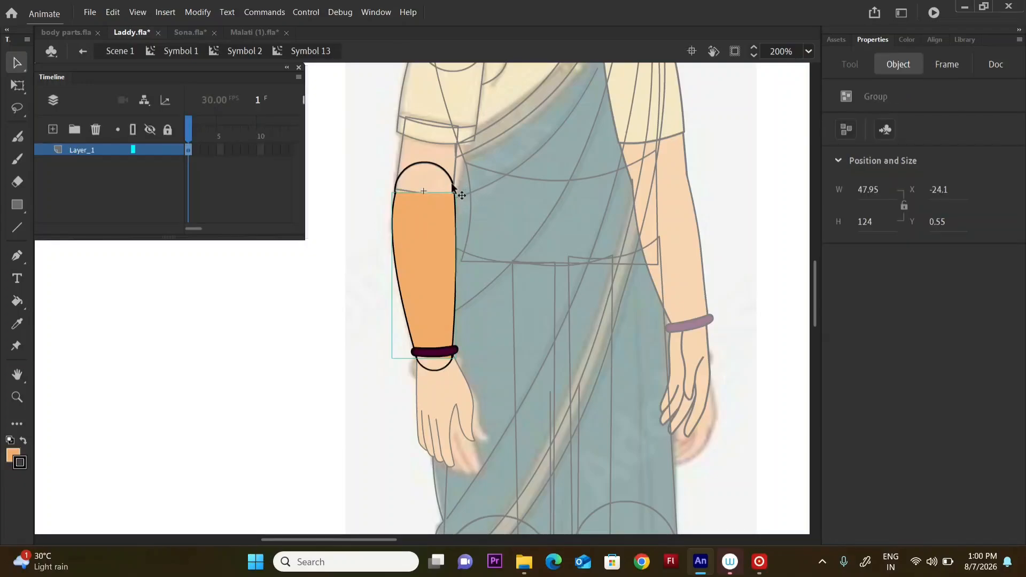
- Fill the elbow circle of the near forearm with the orange skin colour
{"action": "double_click", "coordinate": [452, 184]}
{"action": "left_click", "coordinate": [433, 202]}
{"action": "key", "text": "k"}
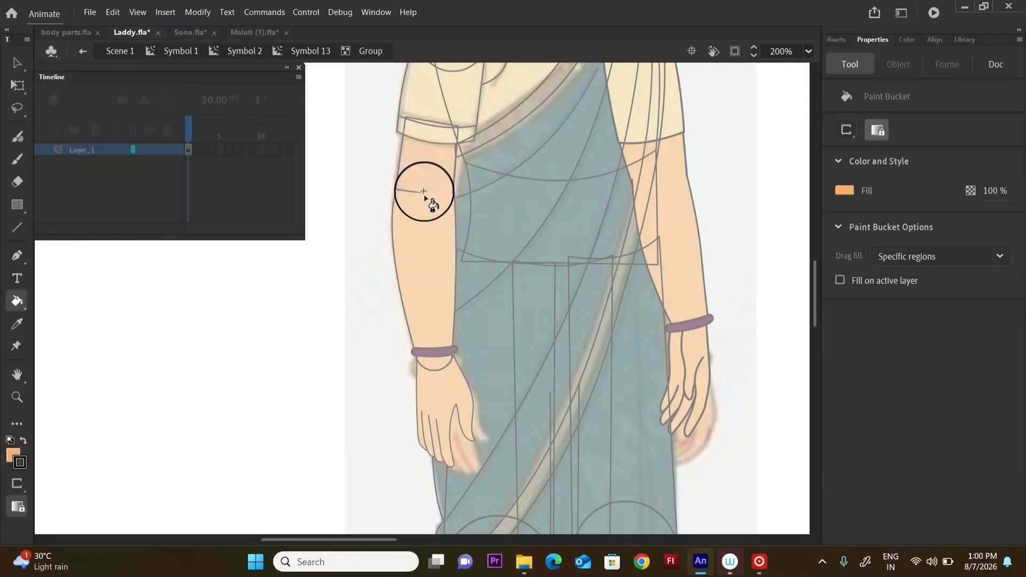
{"action": "left_click", "coordinate": [425, 201]}
{"action": "key", "text": "v"}
{"action": "double_click", "coordinate": [513, 272]}
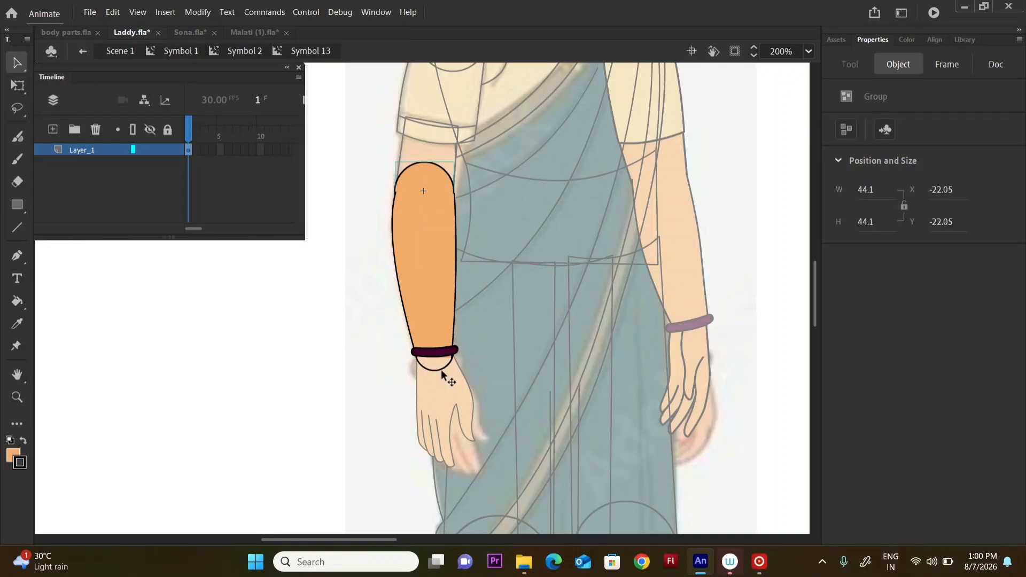
- Fill the wrist circle of the near forearm with the same skin colour and return to the character symbol
{"action": "double_click", "coordinate": [441, 368]}
{"action": "key", "text": "k"}
{"action": "left_click", "coordinate": [438, 360]}
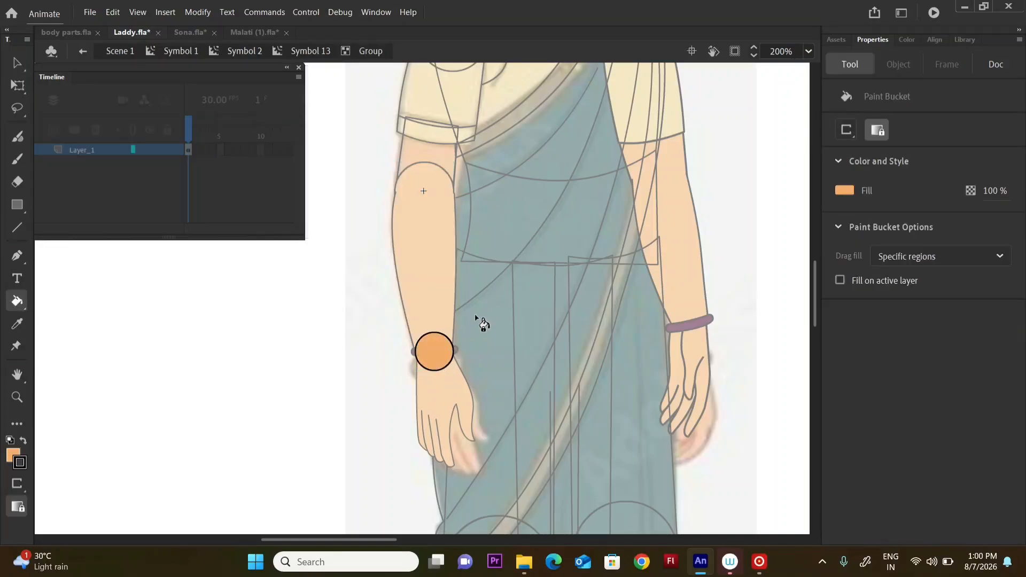
{"action": "key", "text": "v"}
{"action": "double_click", "coordinate": [493, 296]}
{"action": "double_click", "coordinate": [493, 284]}
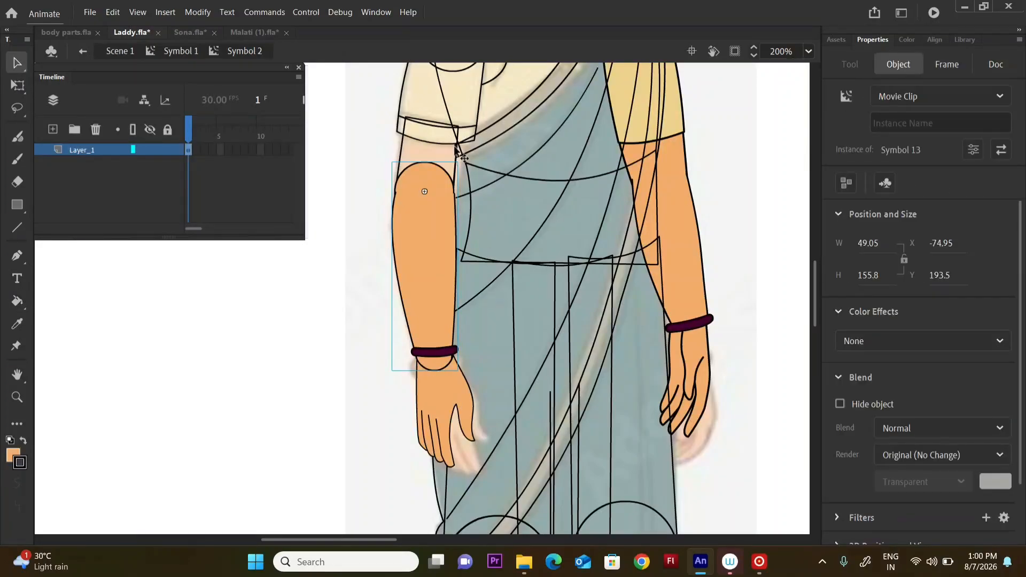
- Fill the near upper-arm shape below the sleeve with the orange skin colour and delete its elbow-end outline
{"action": "double_click", "coordinate": [458, 155]}
{"action": "double_click", "coordinate": [457, 158]}
{"action": "left_click", "coordinate": [435, 172]}
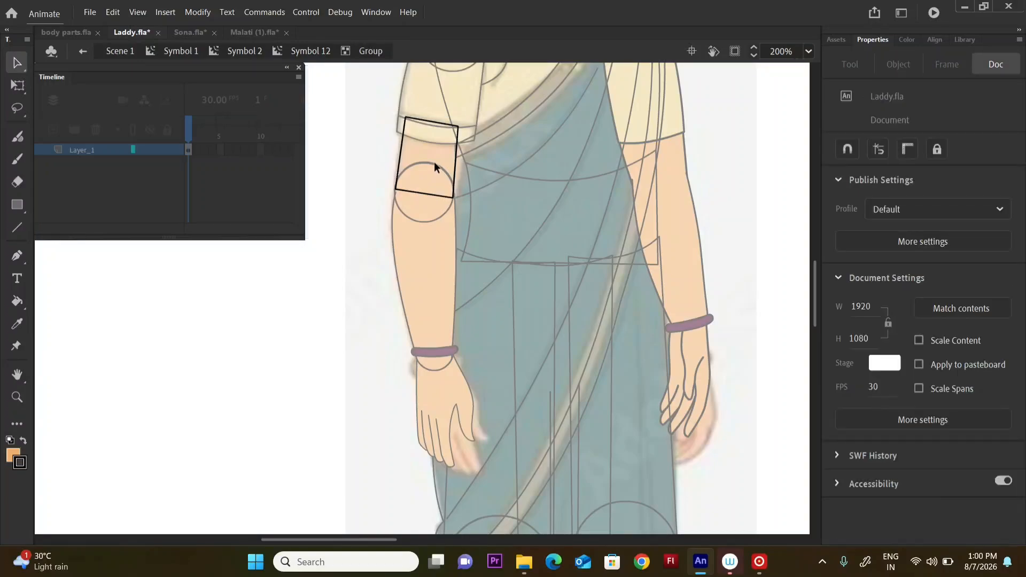
{"action": "key", "text": "k"}
{"action": "left_click", "coordinate": [444, 184]}
{"action": "key", "text": "v"}
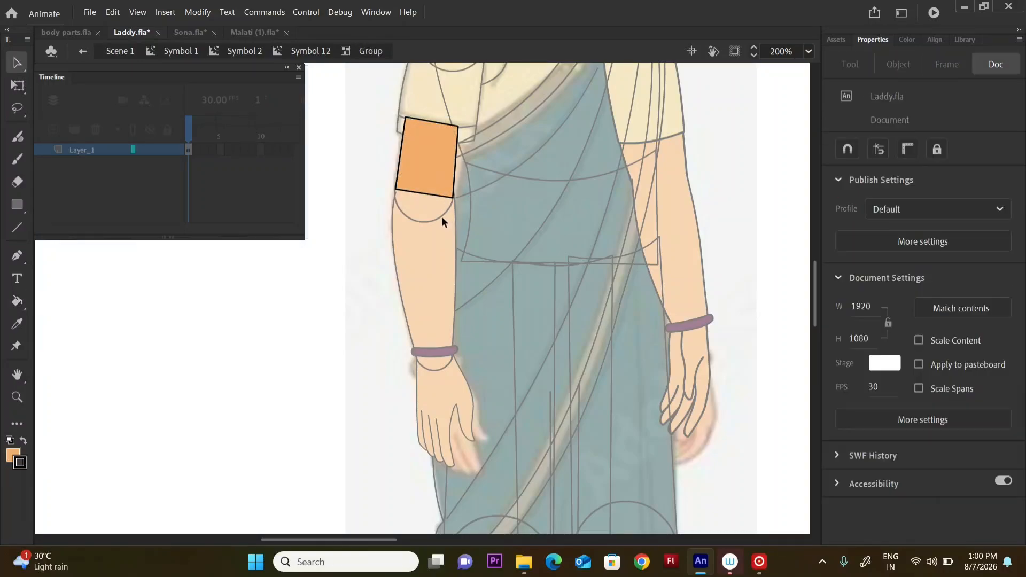
{"action": "key", "text": "Delete"}
{"action": "double_click", "coordinate": [471, 208]}
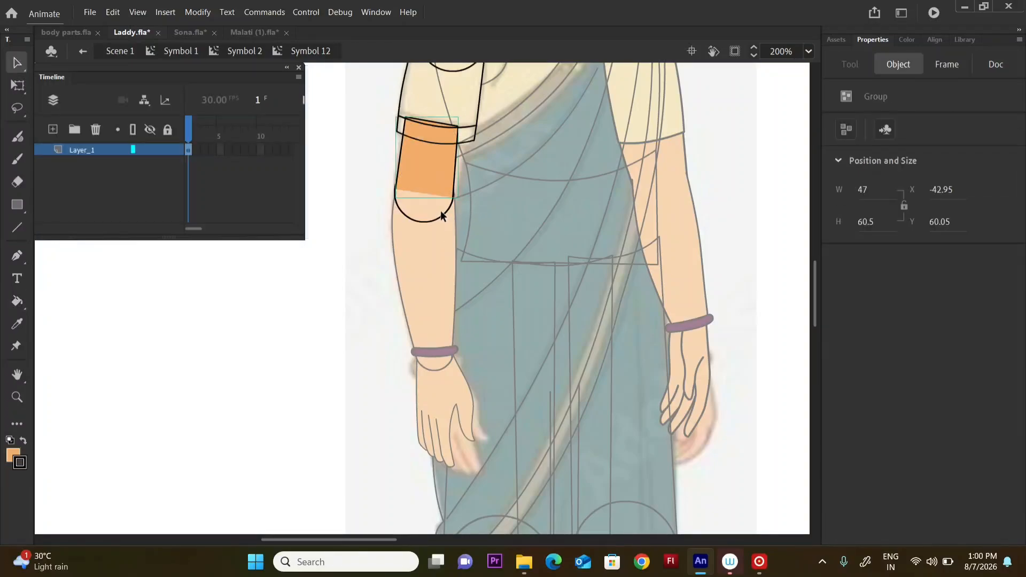
- Fill the elbow circle of the near upper arm with the orange skin colour
{"action": "double_click", "coordinate": [441, 214]}
{"action": "double_click", "coordinate": [442, 212]}
{"action": "double_click", "coordinate": [456, 178]}
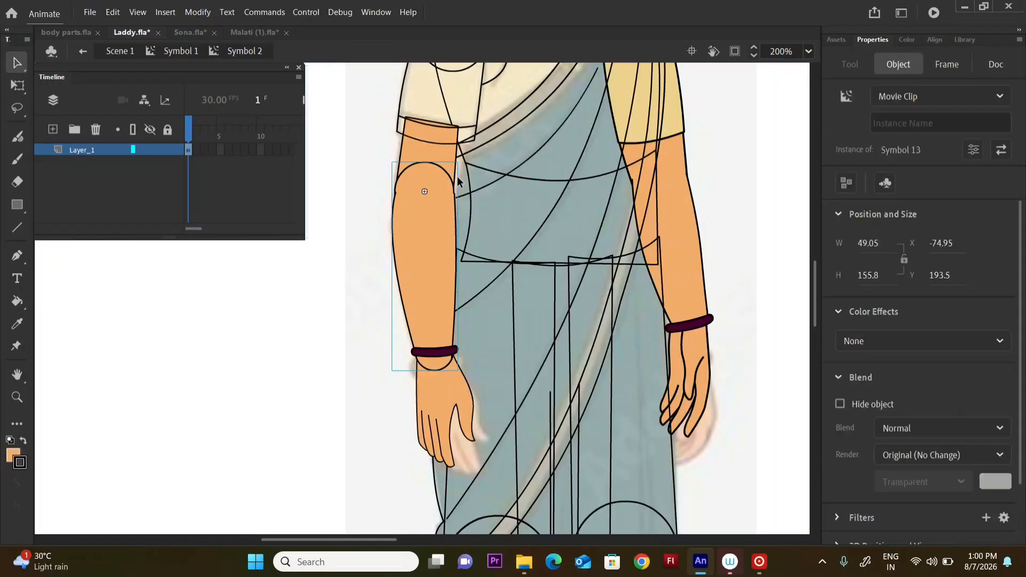
{"action": "double_click", "coordinate": [455, 185]}
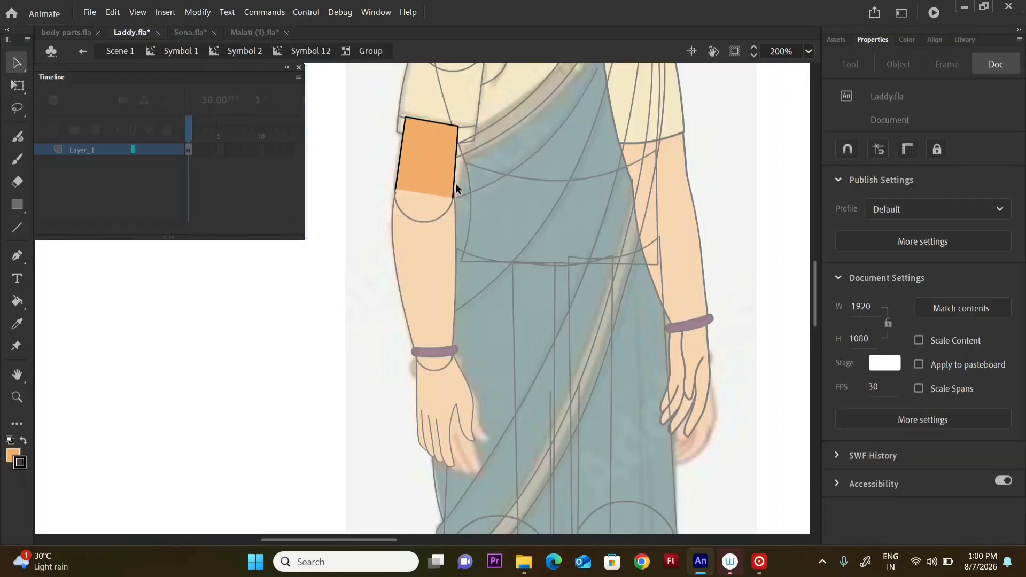
{"action": "double_click", "coordinate": [442, 212]}
{"action": "double_click", "coordinate": [443, 213]}
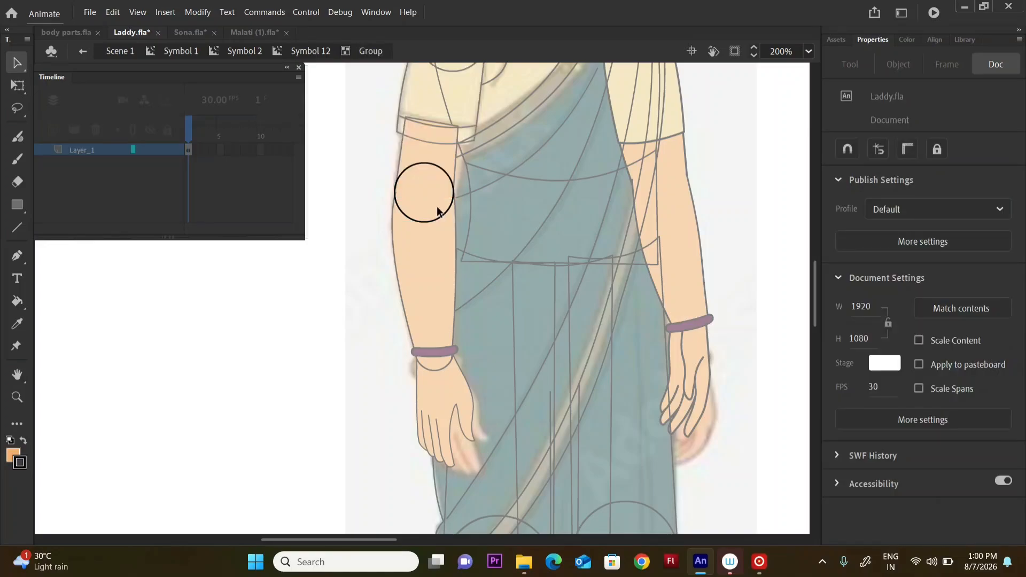
{"action": "key", "text": "k"}
{"action": "left_click", "coordinate": [437, 209]}
{"action": "key", "text": "v"}
{"action": "double_click", "coordinate": [484, 191]}
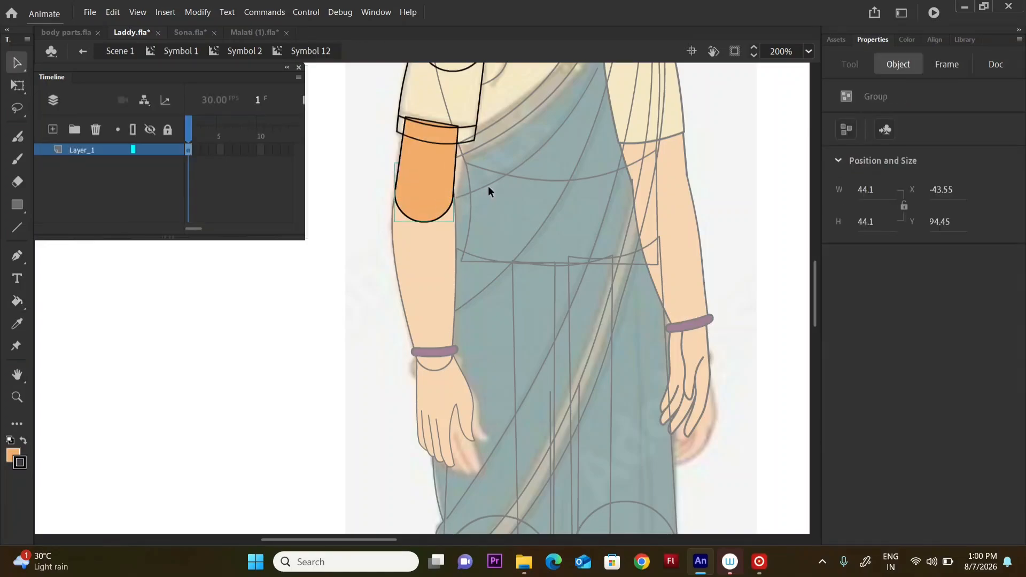
- Return to the character symbol and sample the yellow blouse colour from the far sleeve
{"action": "left_click_drag", "start_coordinate": [816, 275], "coordinate": [816, 261]}
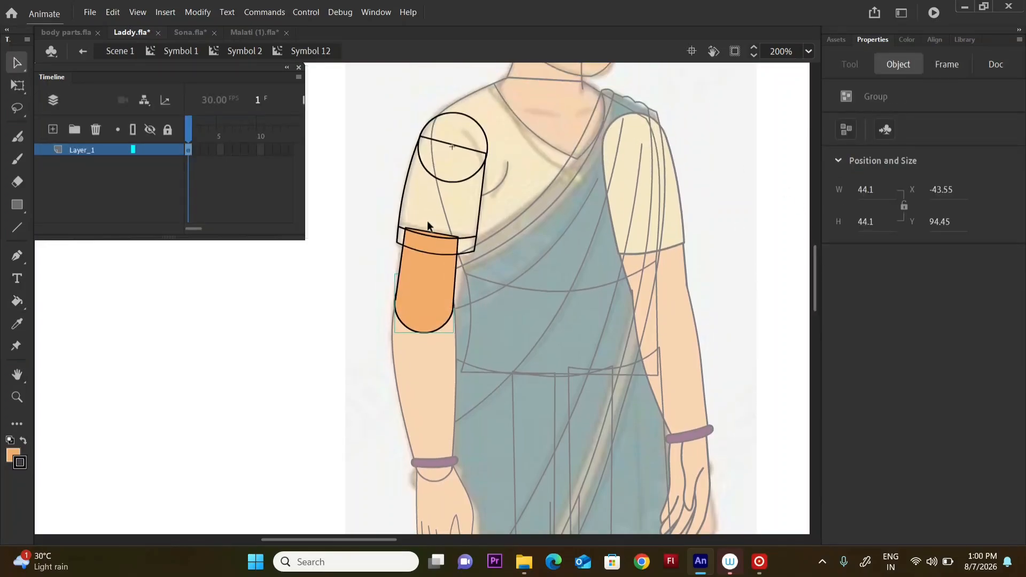
{"action": "double_click", "coordinate": [533, 192]}
{"action": "left_click", "coordinate": [562, 178]}
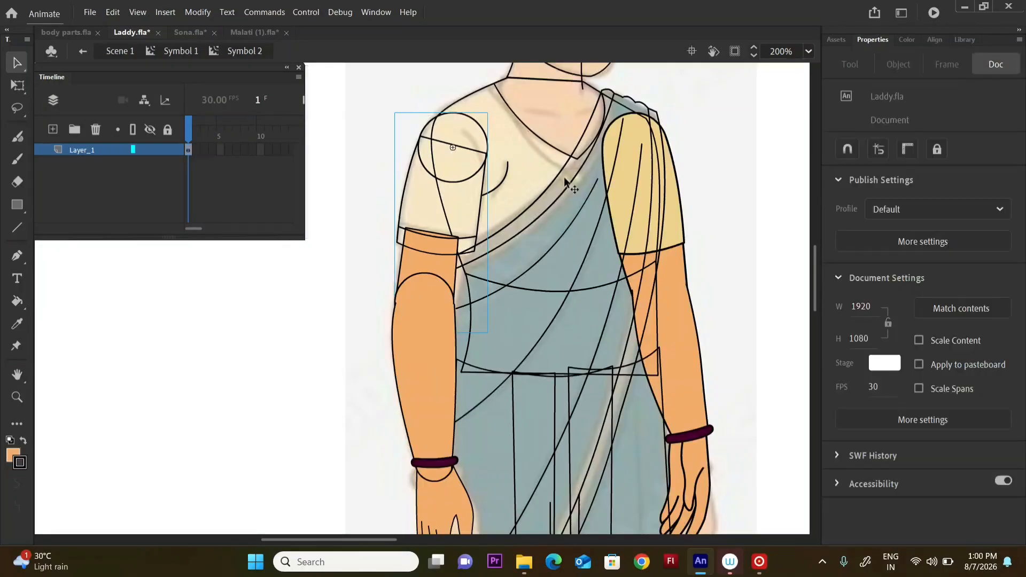
{"action": "key", "text": "i"}
{"action": "left_click", "coordinate": [682, 217]}
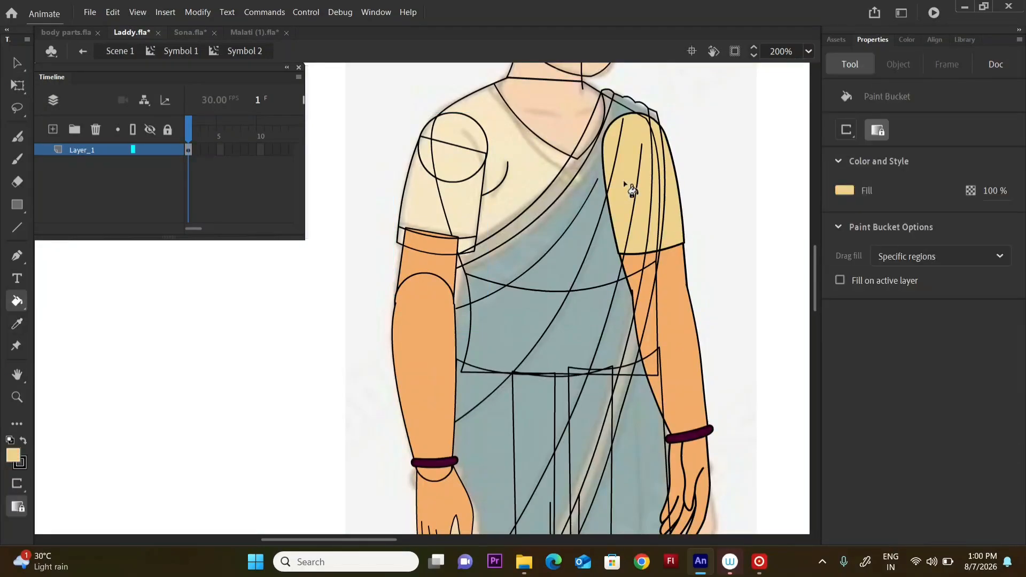
{"action": "key", "text": "v"}
- Fill the near sleeve and its hem band with the sampled yellow blouse colour
{"action": "double_click", "coordinate": [486, 165]}
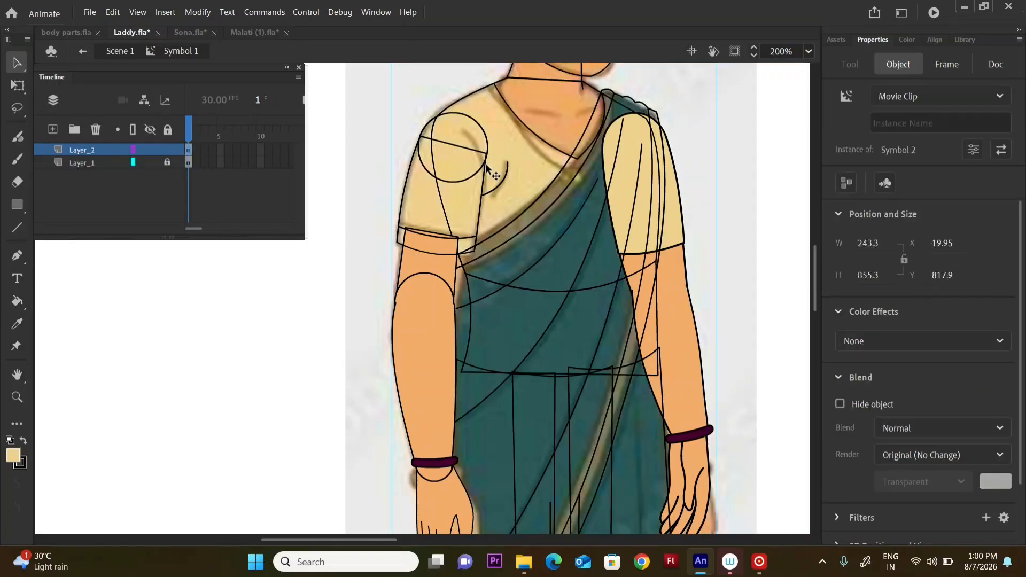
{"action": "double_click", "coordinate": [486, 165]}
{"action": "double_click", "coordinate": [486, 165]}
{"action": "double_click", "coordinate": [485, 166]}
{"action": "left_click", "coordinate": [485, 167]}
{"action": "left_click", "coordinate": [467, 183]}
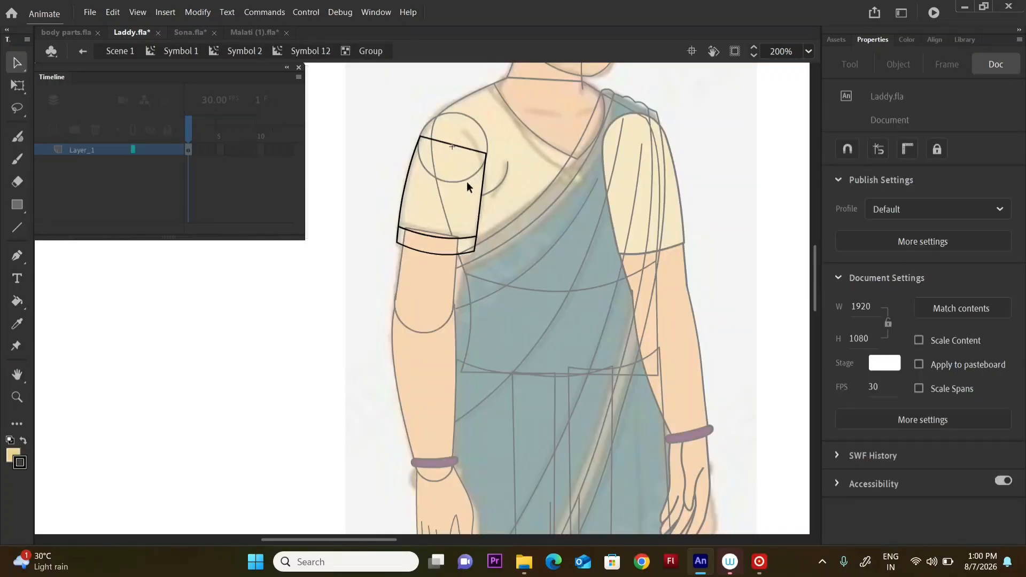
{"action": "key", "text": "k"}
{"action": "left_click", "coordinate": [463, 182]}
{"action": "left_click", "coordinate": [468, 247]}
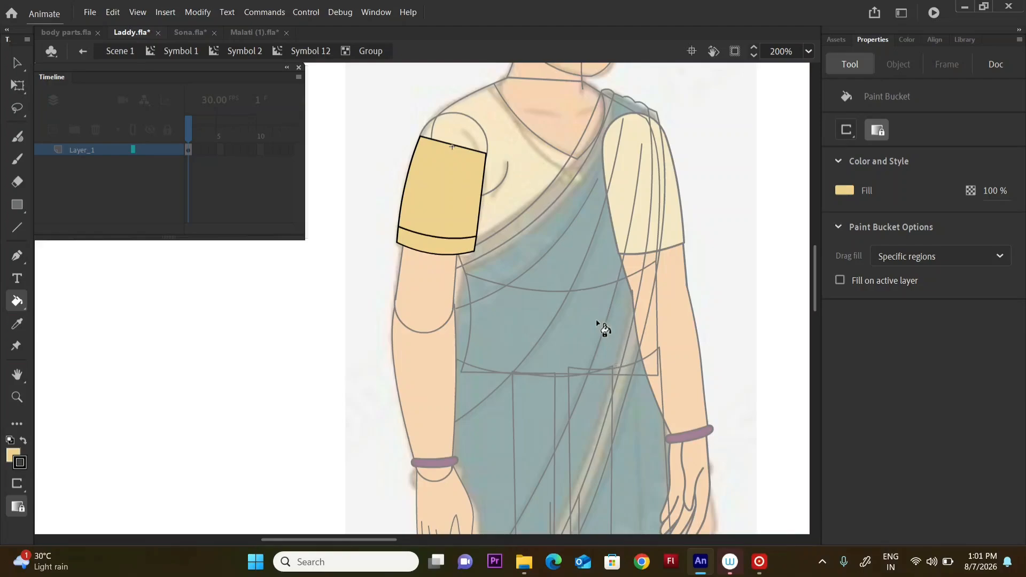
{"action": "key", "text": "v"}
{"action": "left_click", "coordinate": [461, 146]}
{"action": "double_click", "coordinate": [563, 260]}
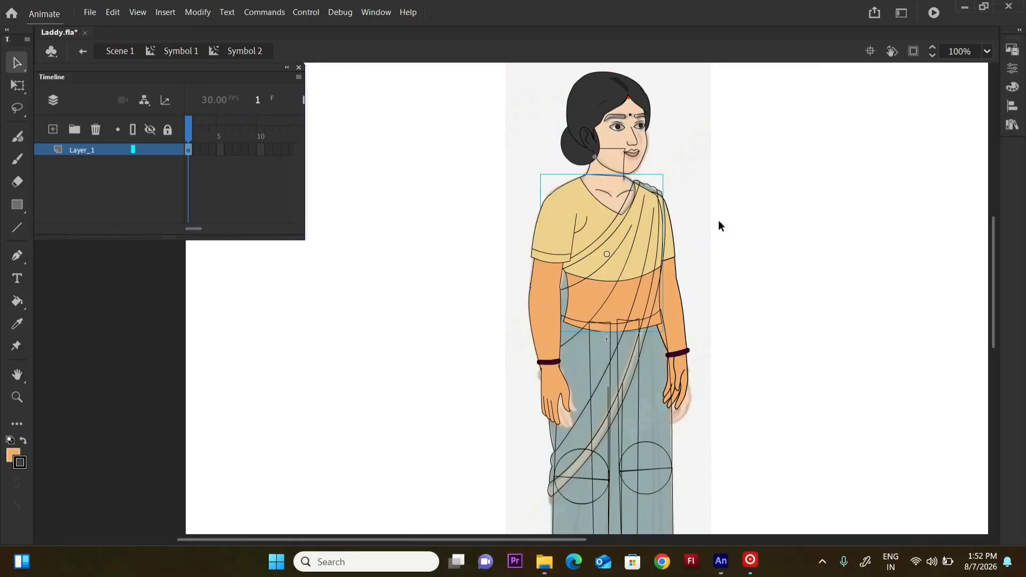
- Select all parts of the figure to review the coloured blouse, arms and torso
{"action": "left_click_drag", "start_coordinate": [793, 129], "coordinate": [459, 430]}
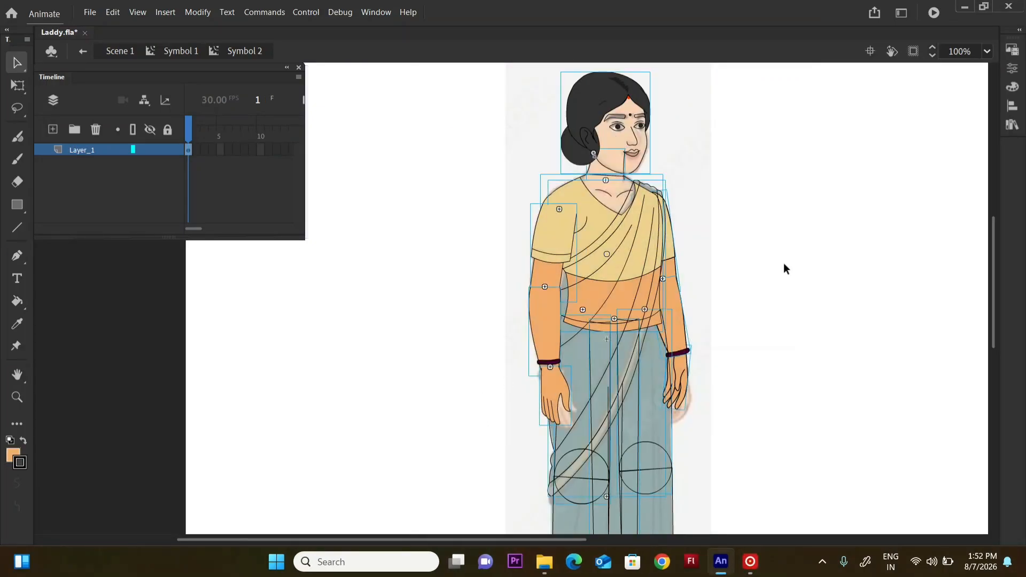
{"action": "mouse_move", "coordinate": [991, 267]}
{"action": "left_mouse_down"}
{"action": "mouse_move", "coordinate": [989, 326]}
{"action": "mouse_move", "coordinate": [995, 273]}
{"action": "left_mouse_up"}
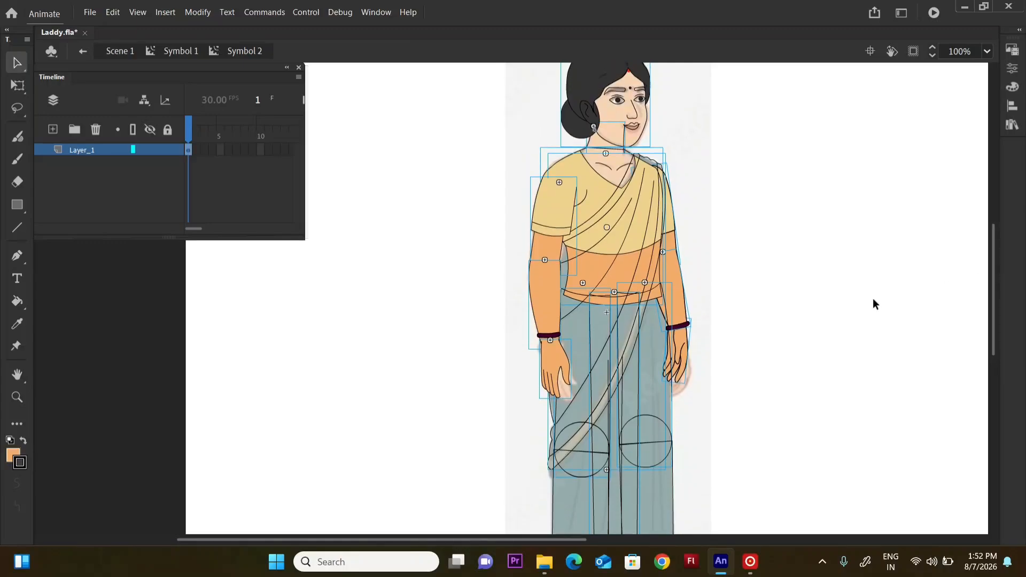
- Leave the character symbol and sample the dark teal sari colour from the reference image
{"action": "double_click", "coordinate": [727, 281]}
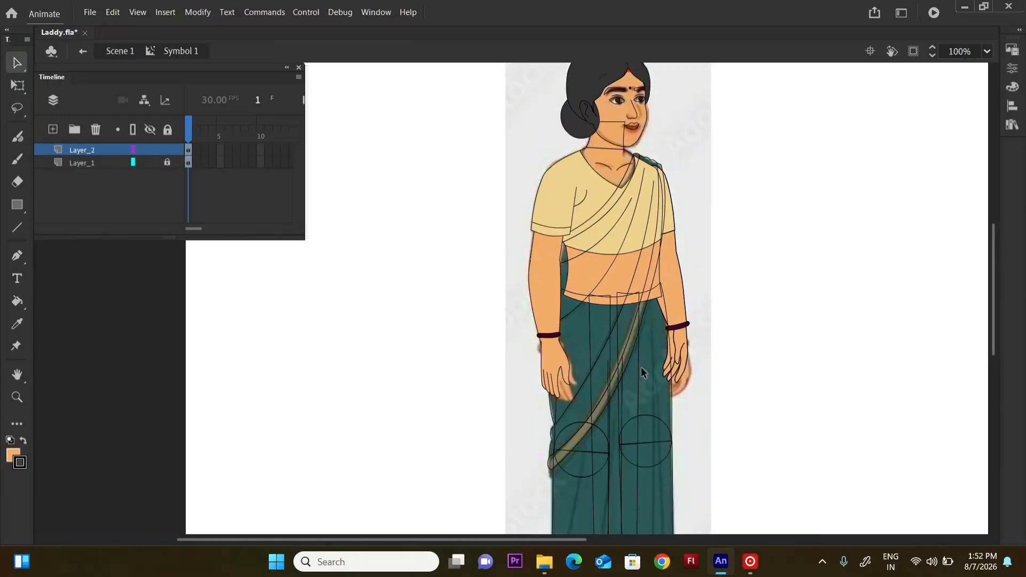
{"action": "key", "text": "i"}
{"action": "left_click", "coordinate": [590, 327]}
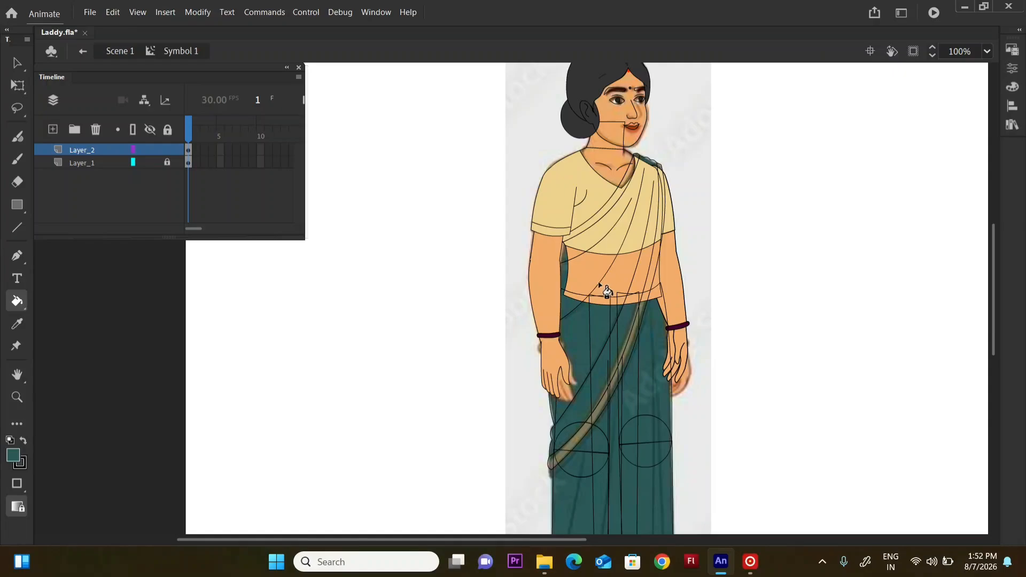
{"action": "key", "text": "v"}
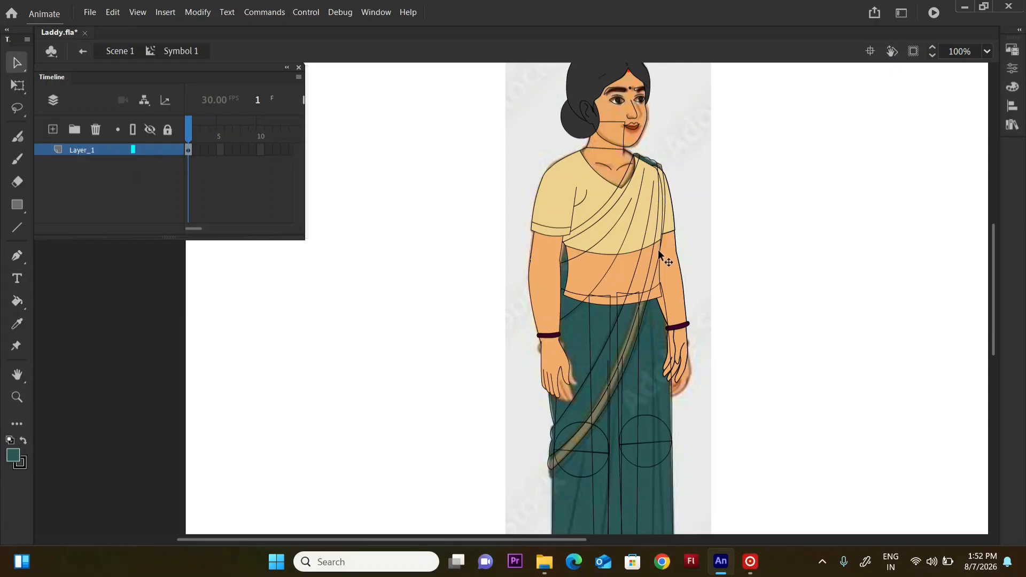
- Open the sari drape group and fill the drape's folds with the sampled dark teal
{"action": "double_click", "coordinate": [659, 250]}
{"action": "double_click", "coordinate": [659, 250]}
{"action": "double_click", "coordinate": [659, 256]}
{"action": "left_click", "coordinate": [658, 258]}
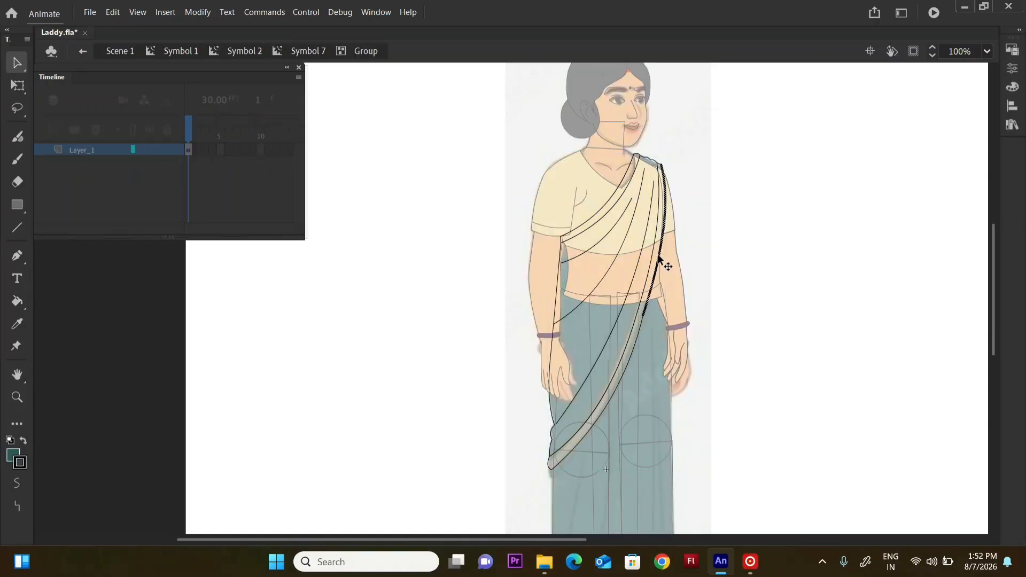
{"action": "left_click", "coordinate": [622, 276]}
{"action": "key", "text": "k"}
{"action": "left_click", "coordinate": [617, 276]}
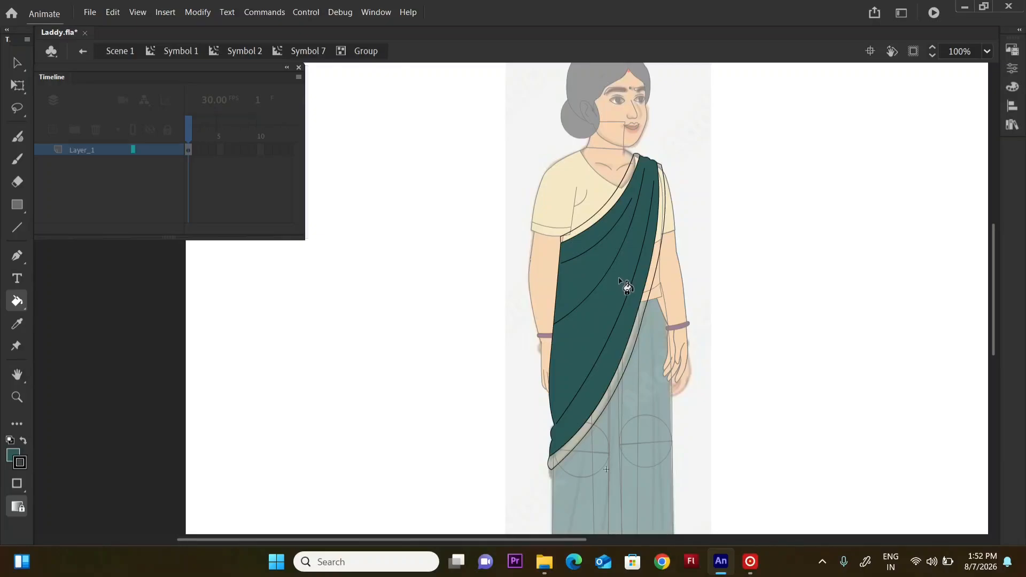
- Leave the drape group and restack the sari drape above the skirt pleats but behind the near forearm and hand
{"action": "key", "text": "v"}
{"action": "double_click", "coordinate": [742, 247]}
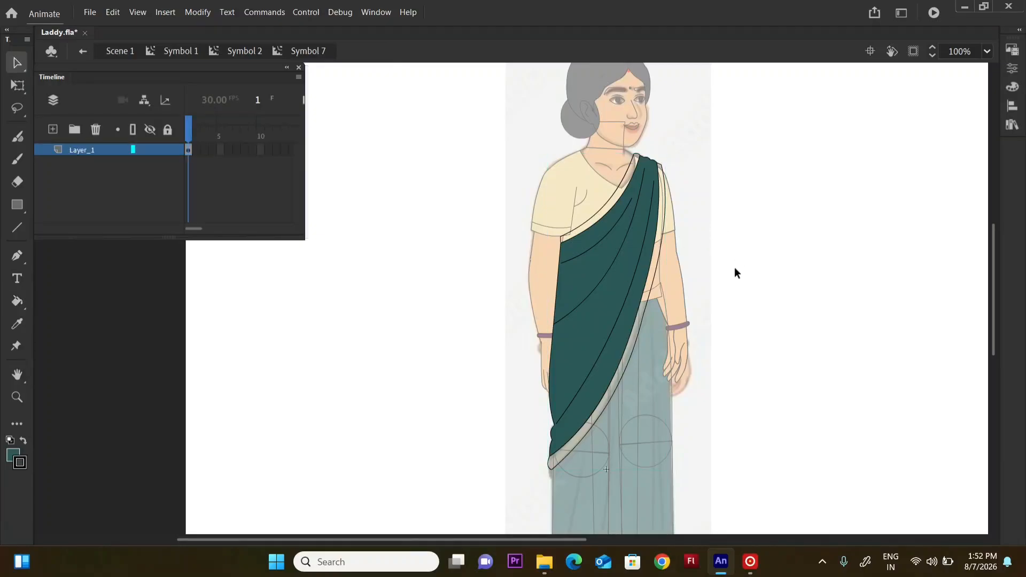
{"action": "double_click", "coordinate": [736, 272]}
{"action": "left_click_drag", "start_coordinate": [992, 270], "coordinate": [975, 288]}
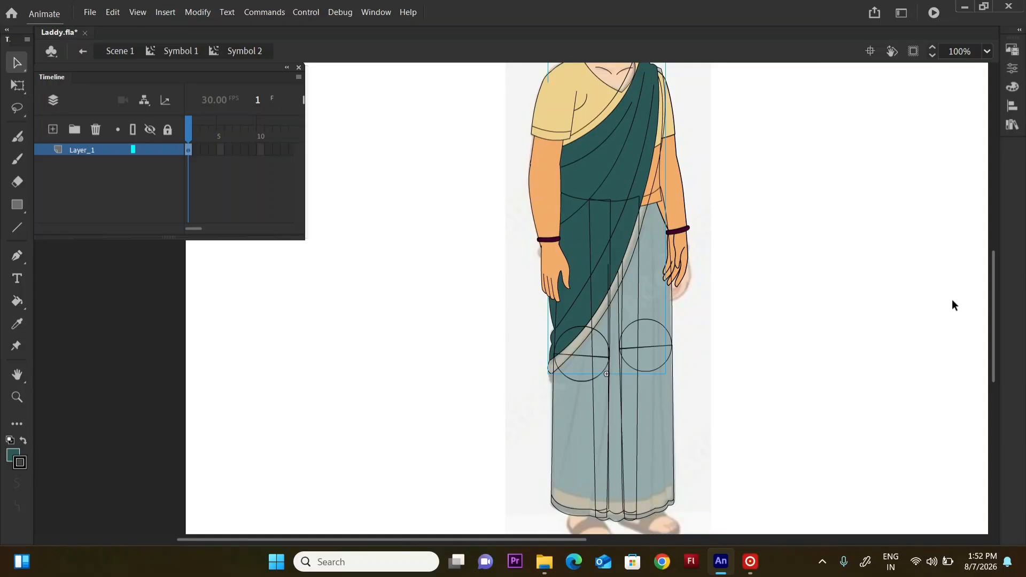
{"action": "key", "text": "ctrl+Up"}
{"action": "key", "text": "ctrl+Up"}
{"action": "key", "text": "ctrl+Up"}
{"action": "key", "text": "ctrl+Up"}
{"action": "key", "text": "ctrl+Up"}
{"action": "key", "text": "ctrl+Up"}
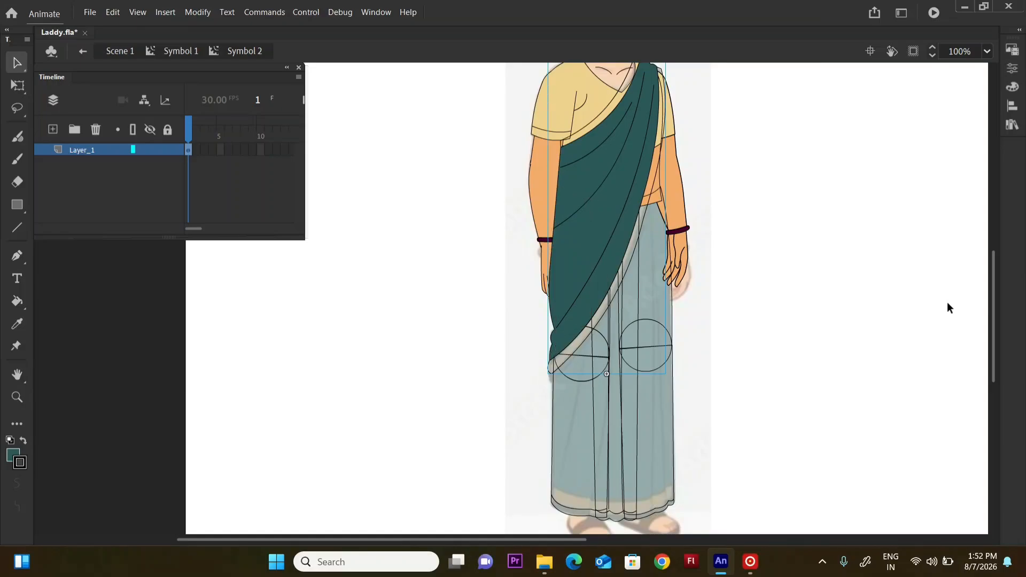
{"action": "key", "text": "ctrl+Down"}
{"action": "key", "text": "ctrl+Down"}
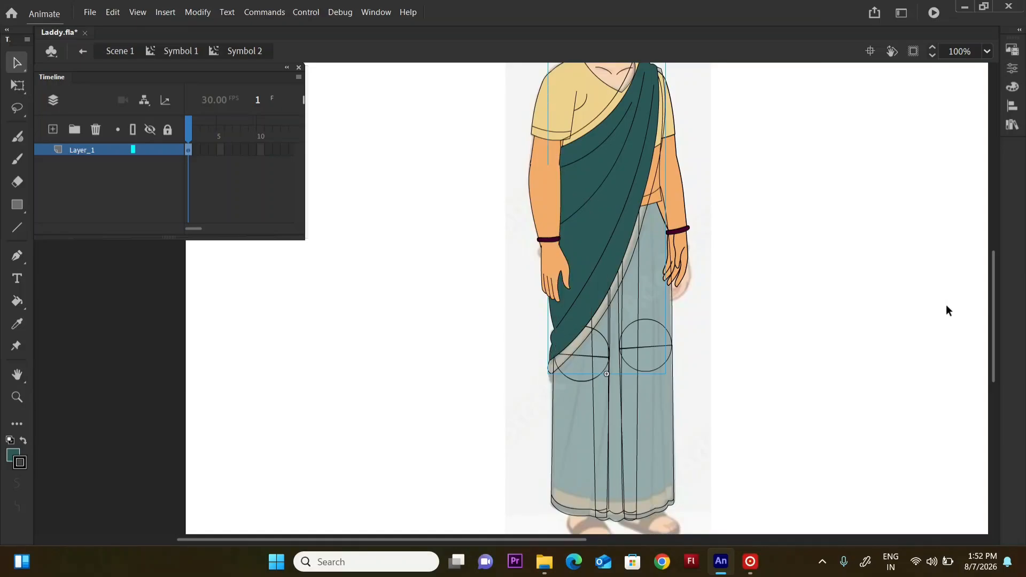
{"action": "key", "text": "ctrl+Down"}
- Open the central pleats group of the skirt and fill its folds with the sampled dark teal
{"action": "double_click", "coordinate": [636, 308]}
{"action": "double_click", "coordinate": [636, 308]}
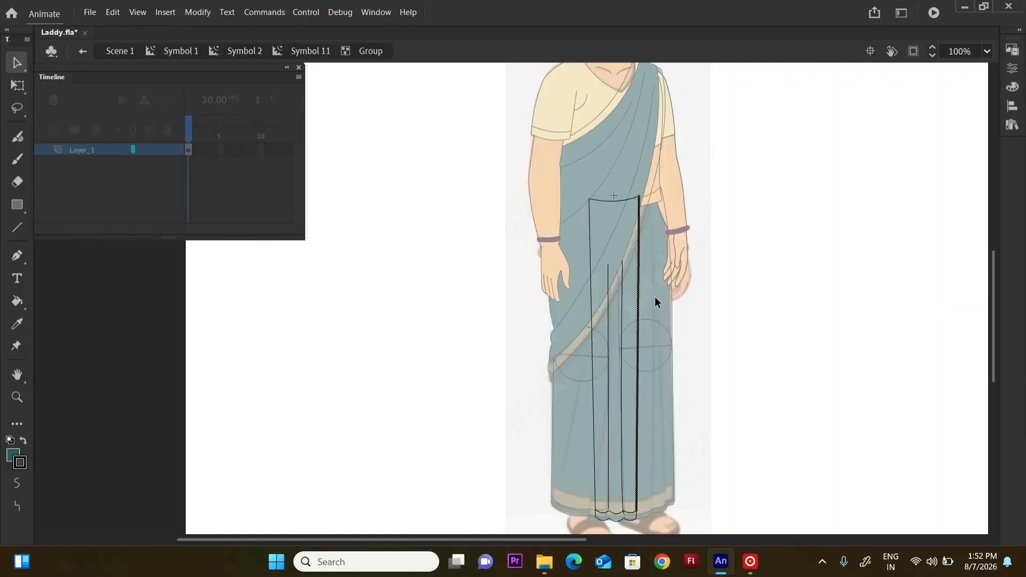
{"action": "key", "text": "k"}
{"action": "left_click", "coordinate": [632, 314]}
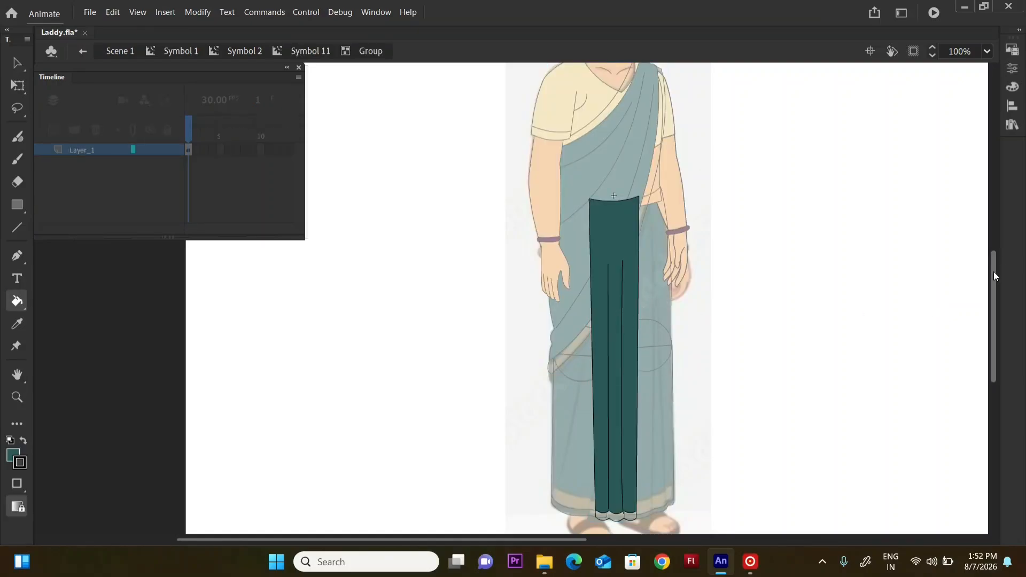
{"action": "left_click_drag", "start_coordinate": [993, 272], "coordinate": [987, 298]}
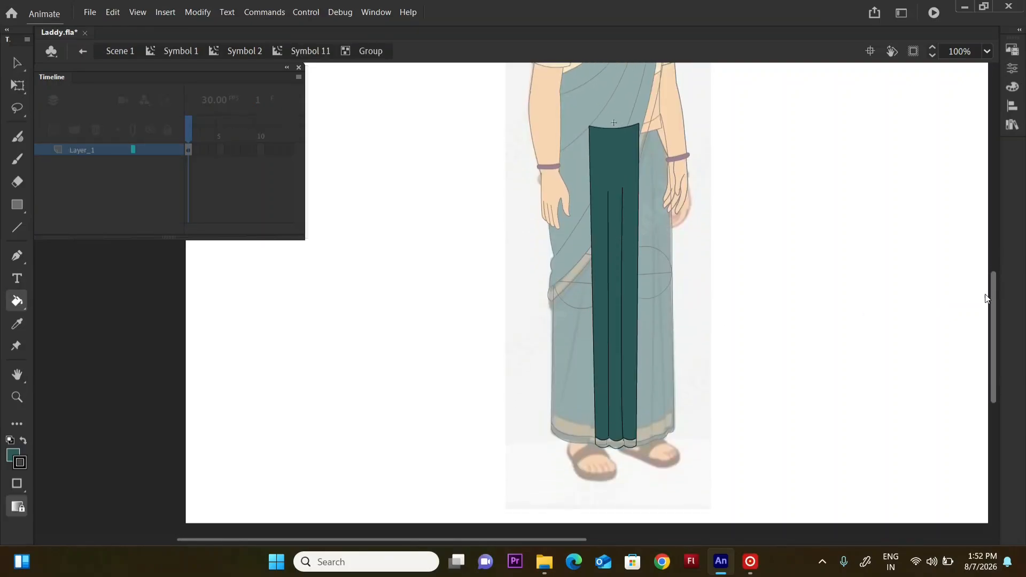
- Fill the far lower skirt panel and its hem with the dark teal, and remove the panel's straight top line
{"action": "key", "text": "v"}
{"action": "double_click", "coordinate": [649, 317]}
{"action": "double_click", "coordinate": [678, 283]}
{"action": "double_click", "coordinate": [674, 279]}
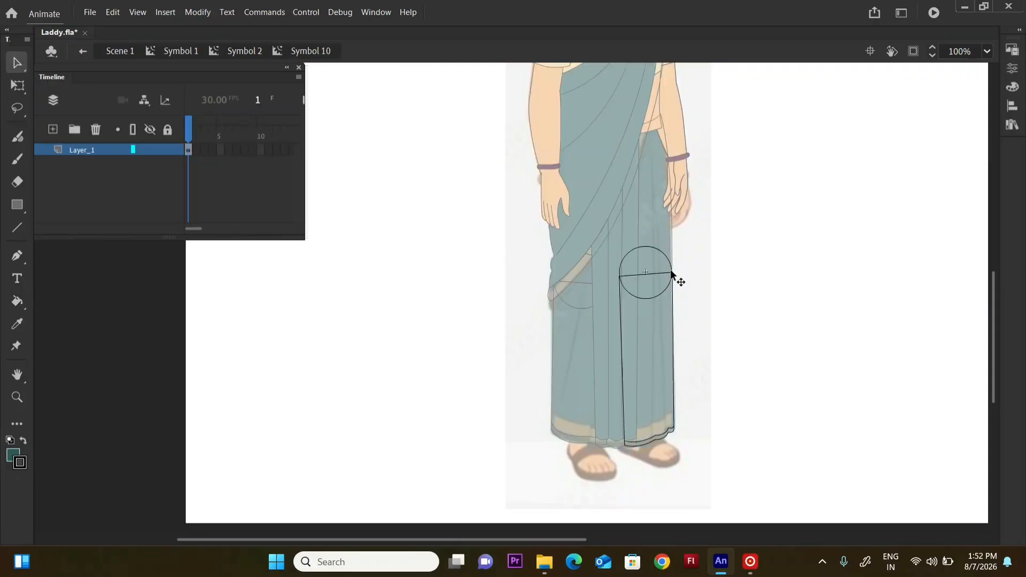
{"action": "double_click", "coordinate": [671, 272]}
{"action": "key", "text": "k"}
{"action": "left_click", "coordinate": [650, 310]}
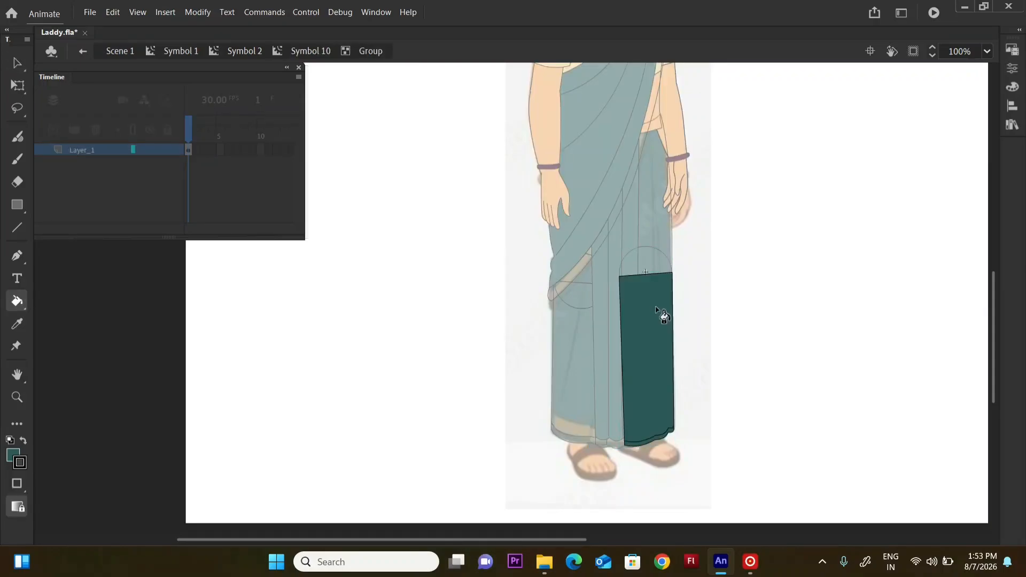
{"action": "key", "text": "v"}
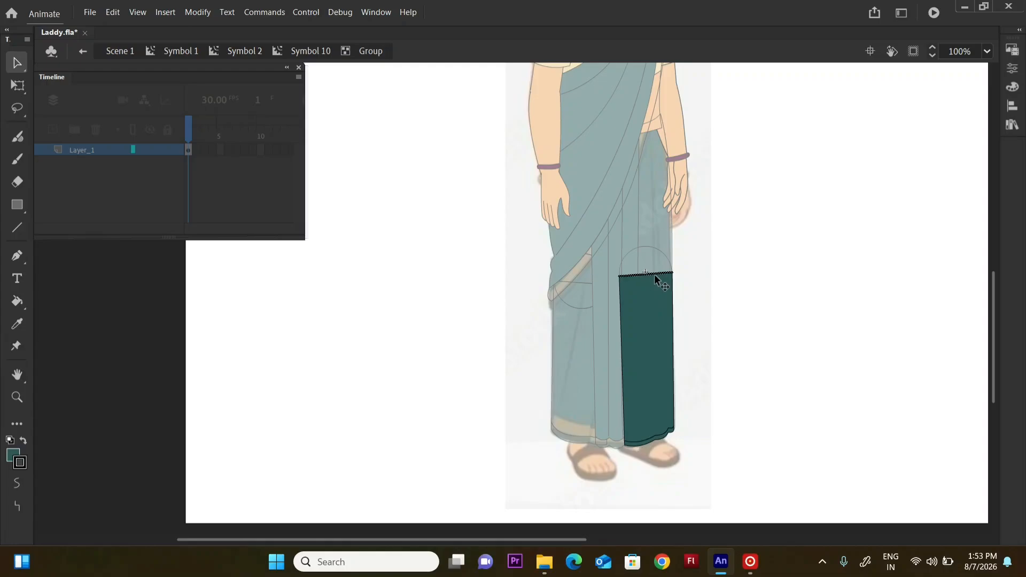
{"action": "double_click", "coordinate": [676, 265]}
{"action": "double_click", "coordinate": [674, 267]}
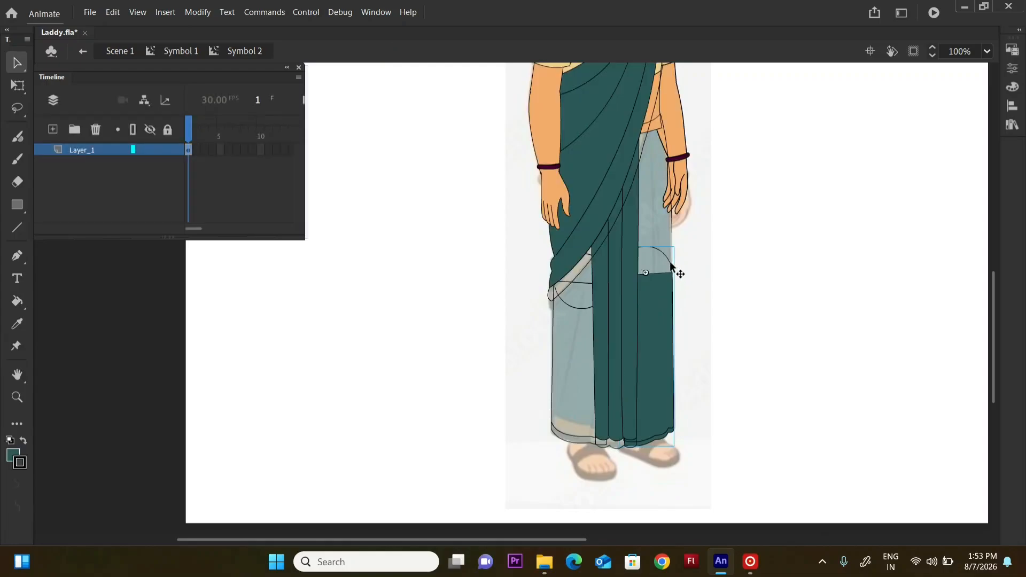
- Fill the circular knee joint of the far lower skirt panel with the dark teal and leave its group
{"action": "double_click", "coordinate": [671, 267]}
{"action": "double_click", "coordinate": [671, 267]}
{"action": "key", "text": "k"}
{"action": "left_click", "coordinate": [656, 270]}
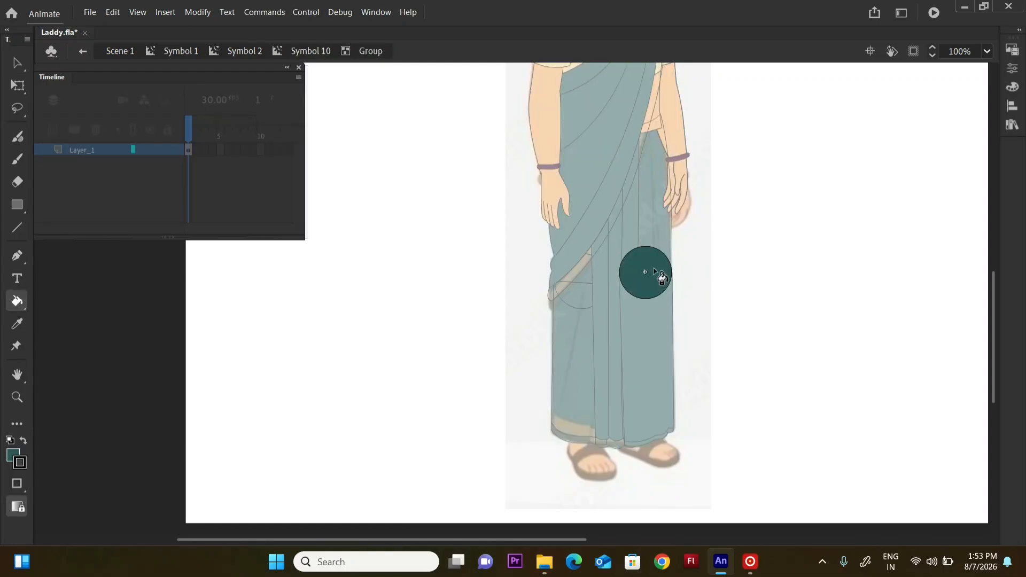
{"action": "key", "text": "v"}
{"action": "double_click", "coordinate": [680, 258]}
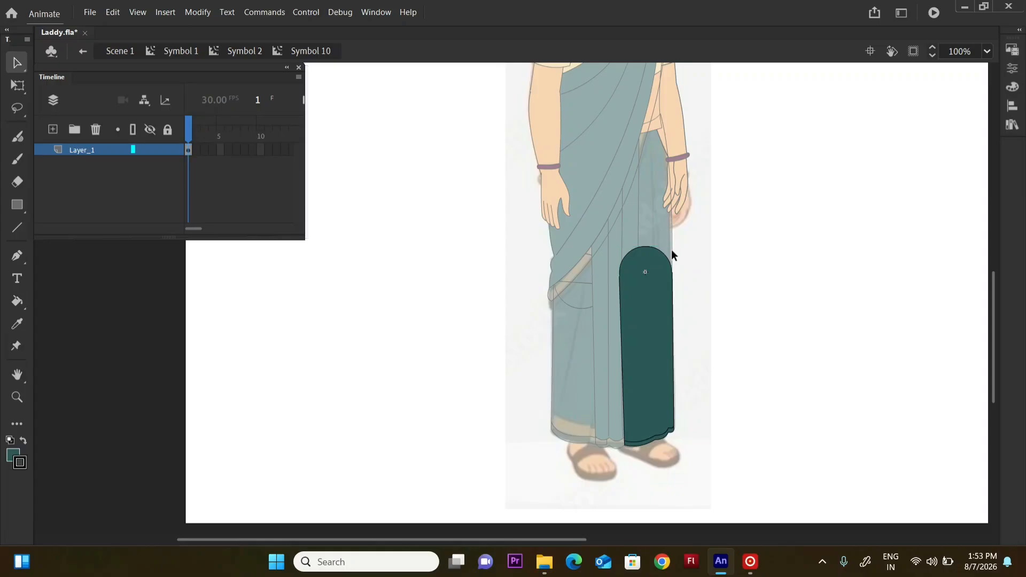
- Open the far upper skirt panel's group, fill it with the dark teal and delete its straight bottom line
{"action": "double_click", "coordinate": [673, 247]}
{"action": "double_click", "coordinate": [673, 249]}
{"action": "double_click", "coordinate": [672, 250]}
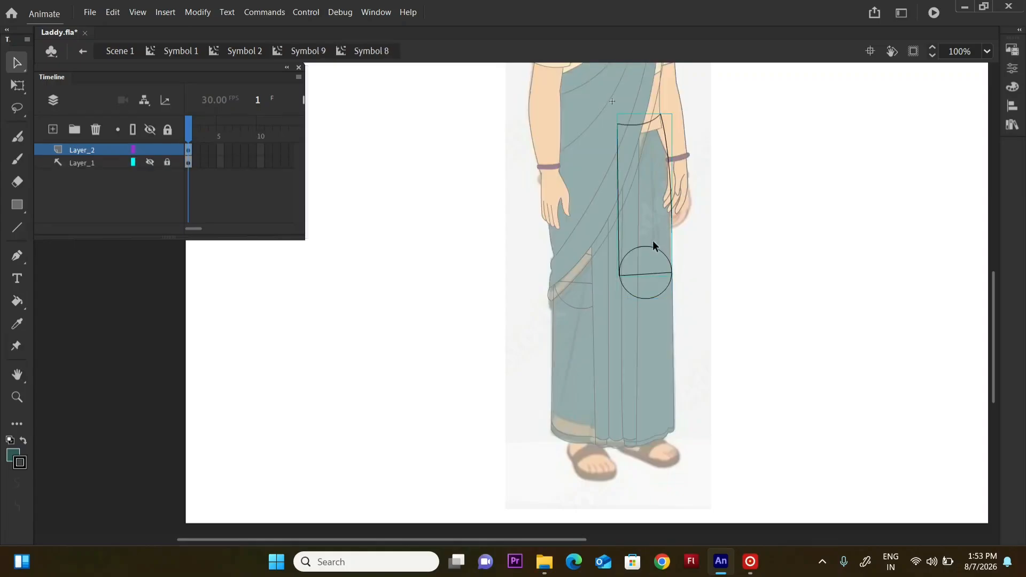
{"action": "key", "text": "k"}
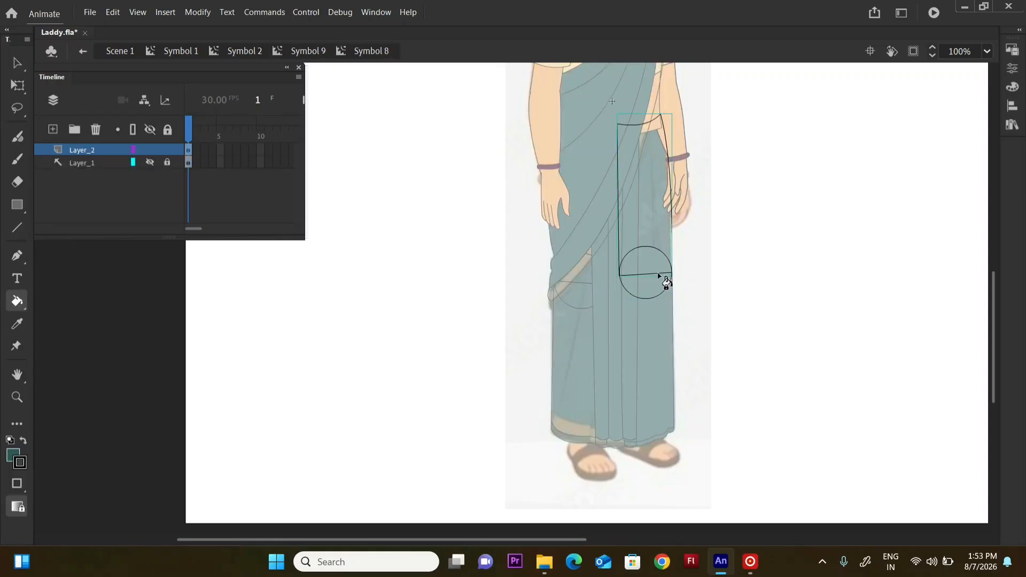
{"action": "key", "text": "v"}
{"action": "double_click", "coordinate": [659, 272]}
{"action": "key", "text": "k"}
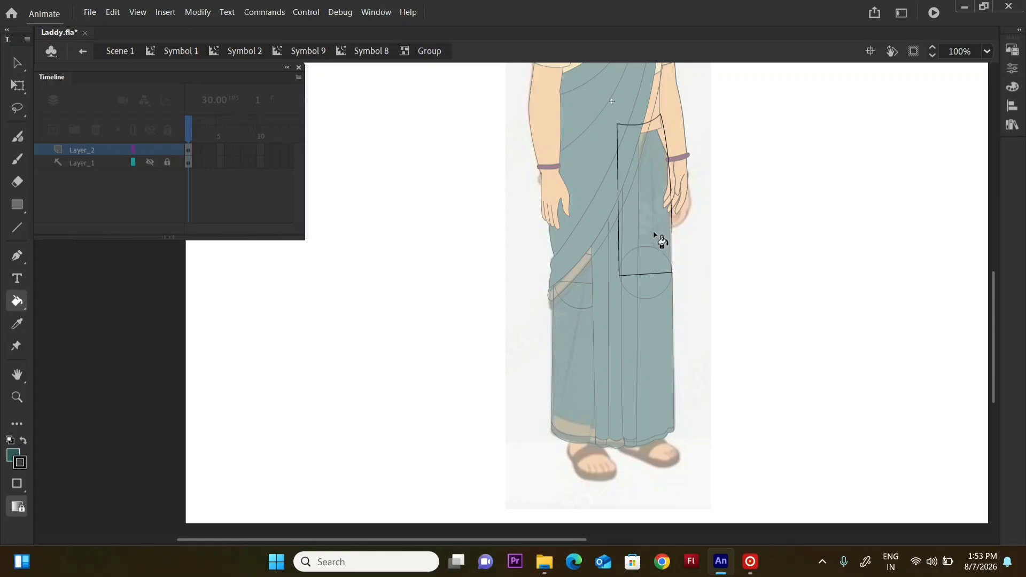
{"action": "left_click", "coordinate": [654, 235]}
{"action": "key", "text": "v"}
{"action": "left_click", "coordinate": [654, 275]}
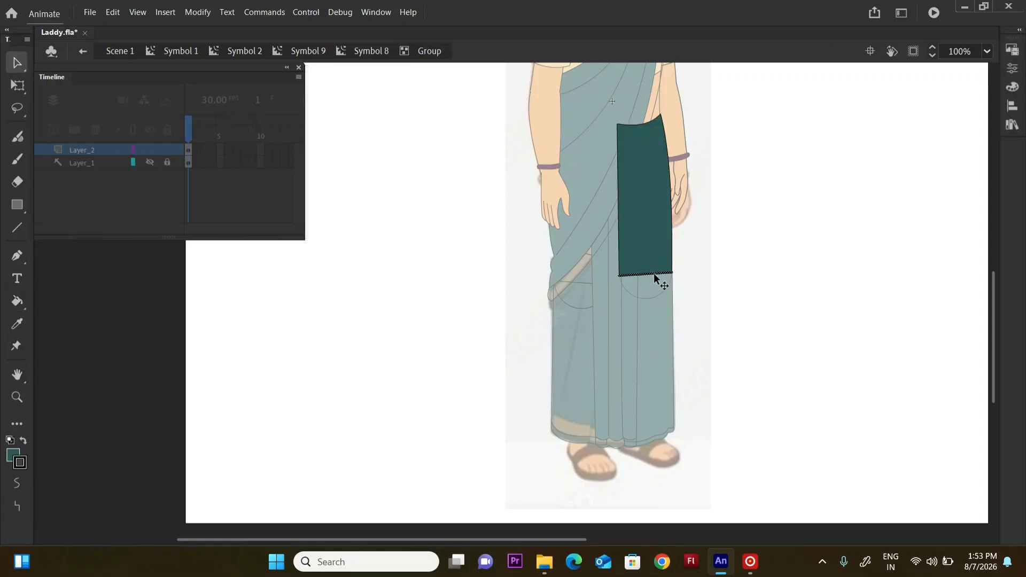
{"action": "key", "text": "Delete"}
- Fill the knee circle of the far upper skirt panel with the dark teal, send it backward and return to the character symbol
{"action": "double_click", "coordinate": [650, 296]}
{"action": "double_click", "coordinate": [654, 296]}
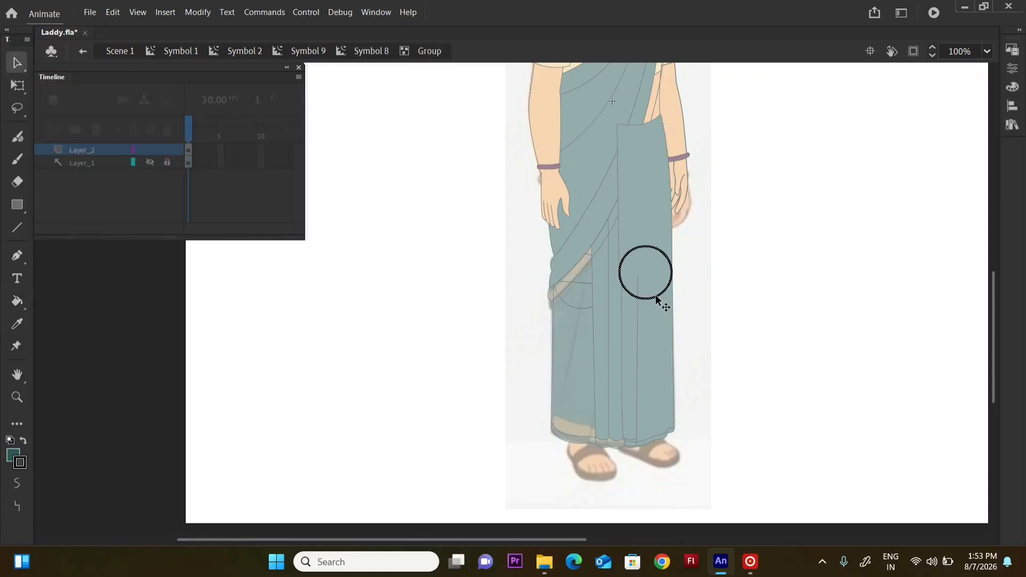
{"action": "left_click", "coordinate": [650, 264]}
{"action": "key", "text": "k"}
{"action": "left_click", "coordinate": [650, 273]}
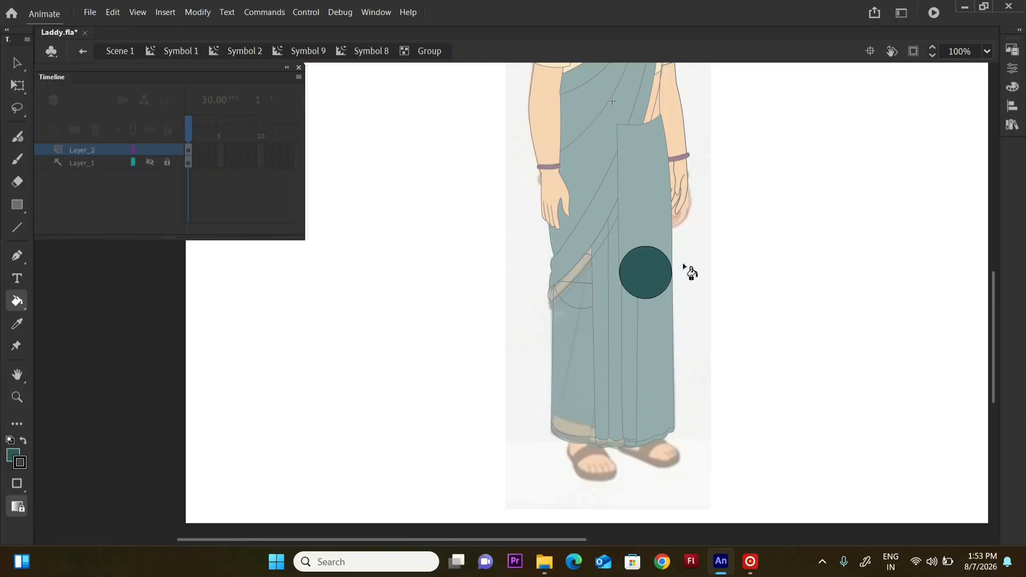
{"action": "key", "text": "v"}
{"action": "double_click", "coordinate": [674, 278]}
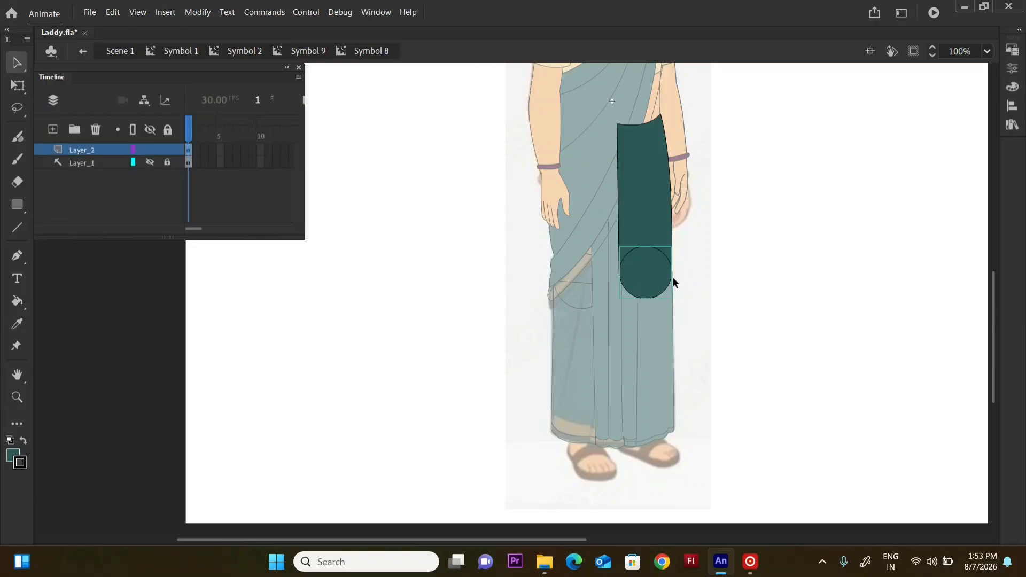
{"action": "key", "text": "ctrl+Down"}
{"action": "double_click", "coordinate": [691, 274]}
{"action": "double_click", "coordinate": [694, 272]}
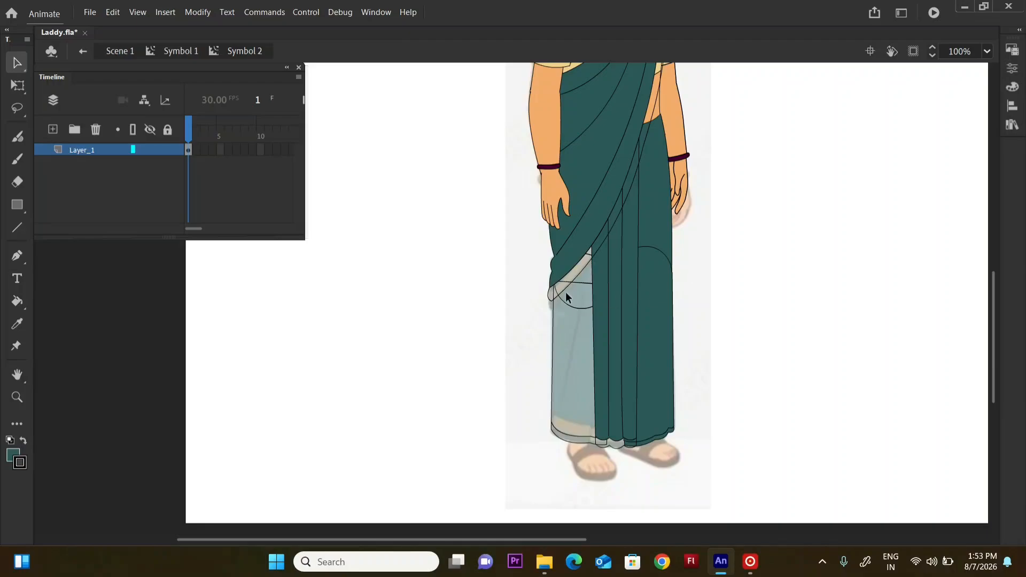
- Open the near lower skirt panel's group, fill the panel with the dark teal and delete its straight top line
{"action": "double_click", "coordinate": [586, 281]}
{"action": "double_click", "coordinate": [585, 281]}
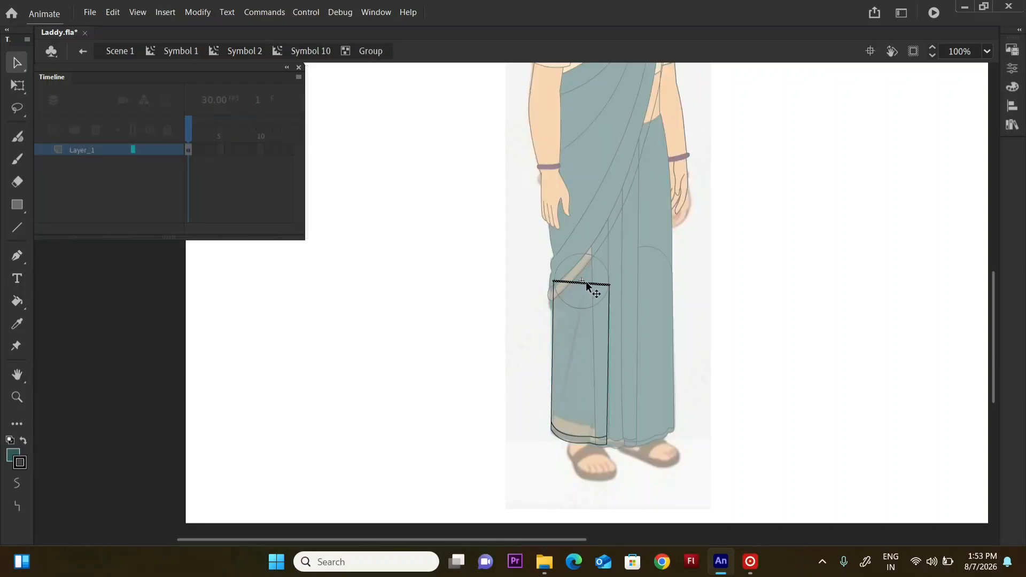
{"action": "key", "text": "k"}
{"action": "left_click", "coordinate": [583, 304]}
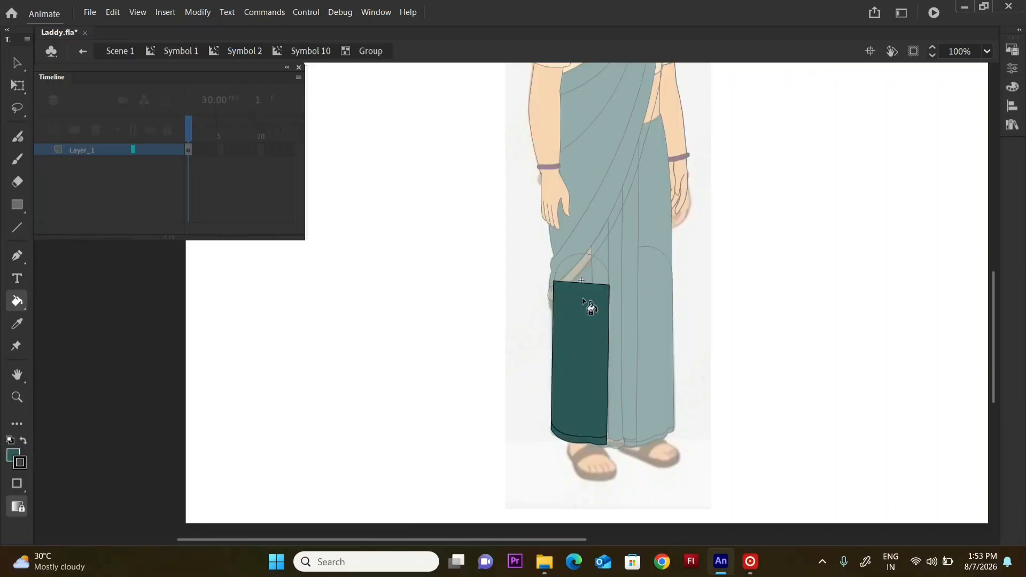
{"action": "key", "text": "v"}
{"action": "left_click", "coordinate": [604, 283]}
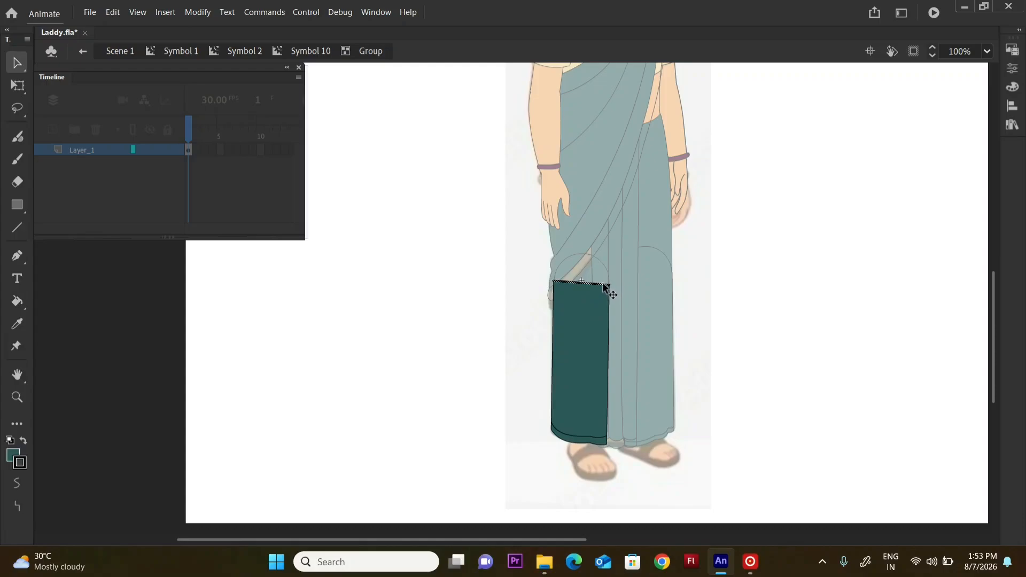
{"action": "key", "text": "Delete"}
- Fill the knee circle of the near lower skirt panel with the dark teal and return to the character symbol
{"action": "double_click", "coordinate": [643, 278]}
{"action": "double_click", "coordinate": [608, 276]}
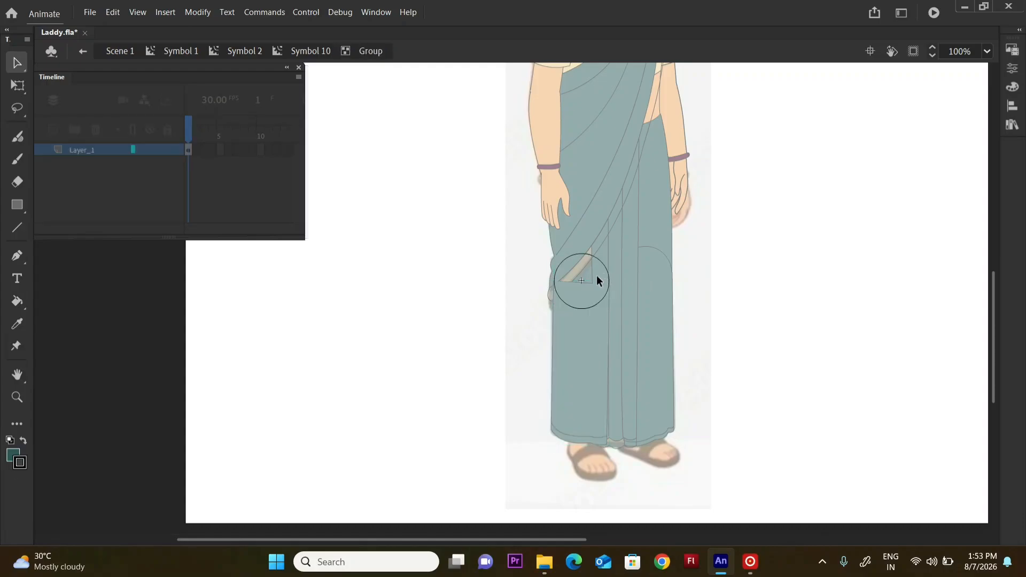
{"action": "key", "text": "k"}
{"action": "left_click", "coordinate": [589, 279]}
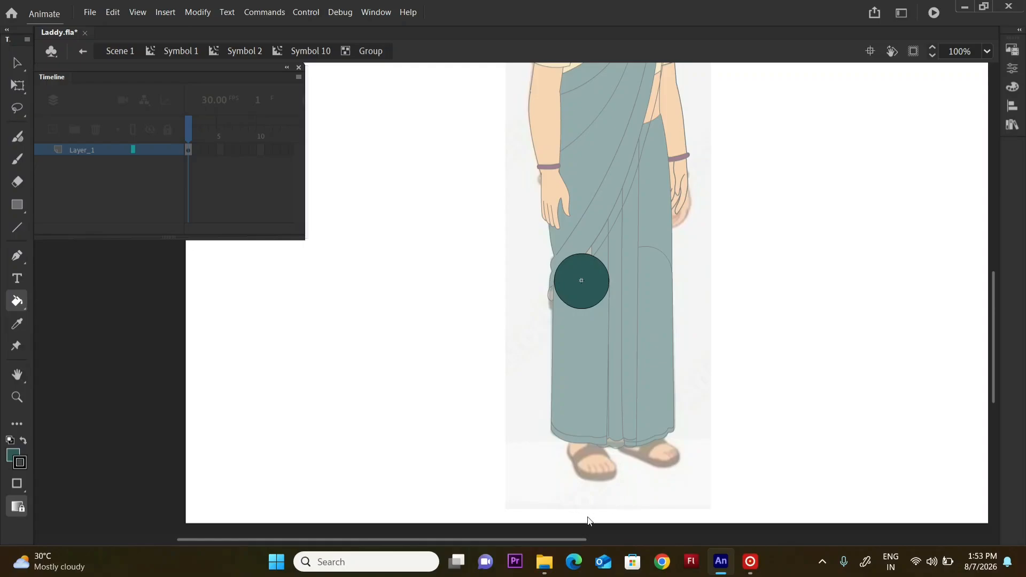
{"action": "key", "text": "v"}
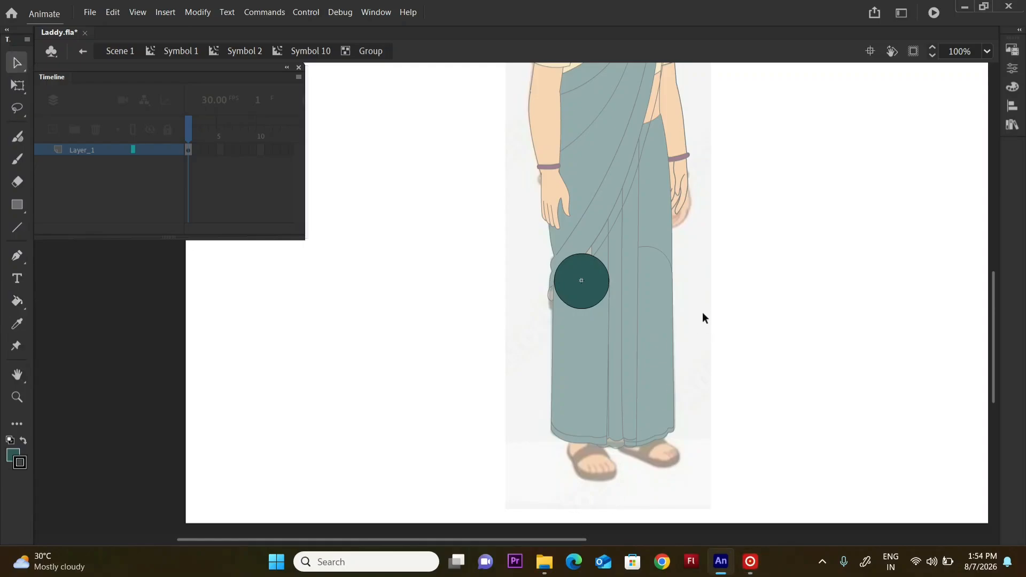
{"action": "double_click", "coordinate": [703, 313]}
{"action": "double_click", "coordinate": [687, 312]}
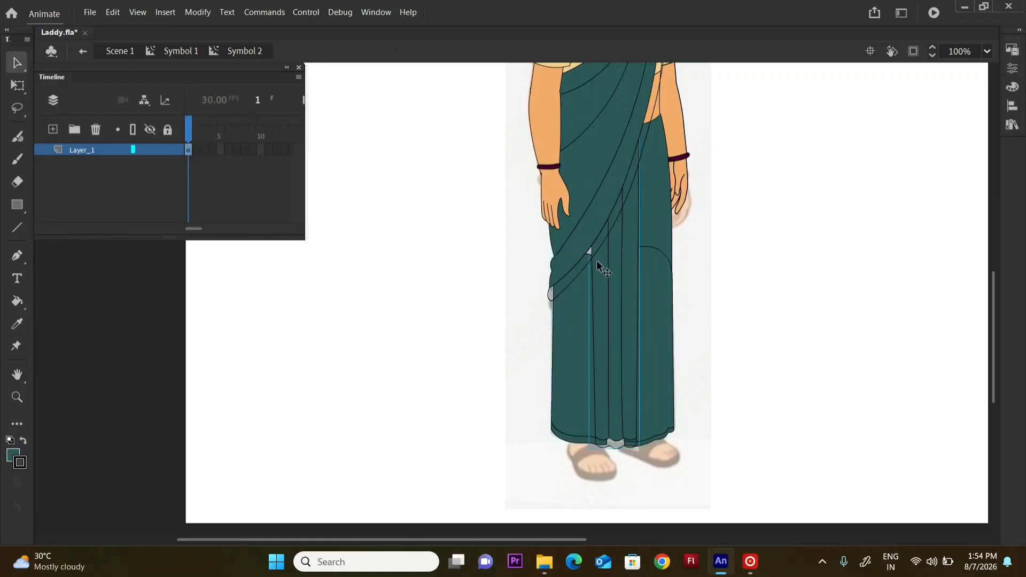
{"action": "left_click", "coordinate": [588, 242]}
{"action": "left_click_drag", "start_coordinate": [583, 239], "coordinate": [544, 223]}
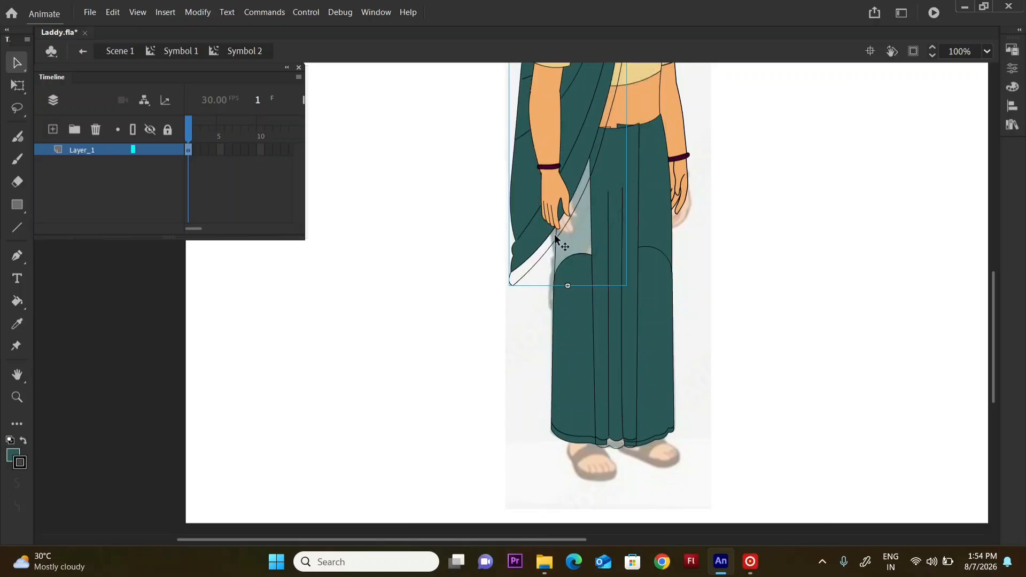
{"action": "key", "text": "ctrl+z"}
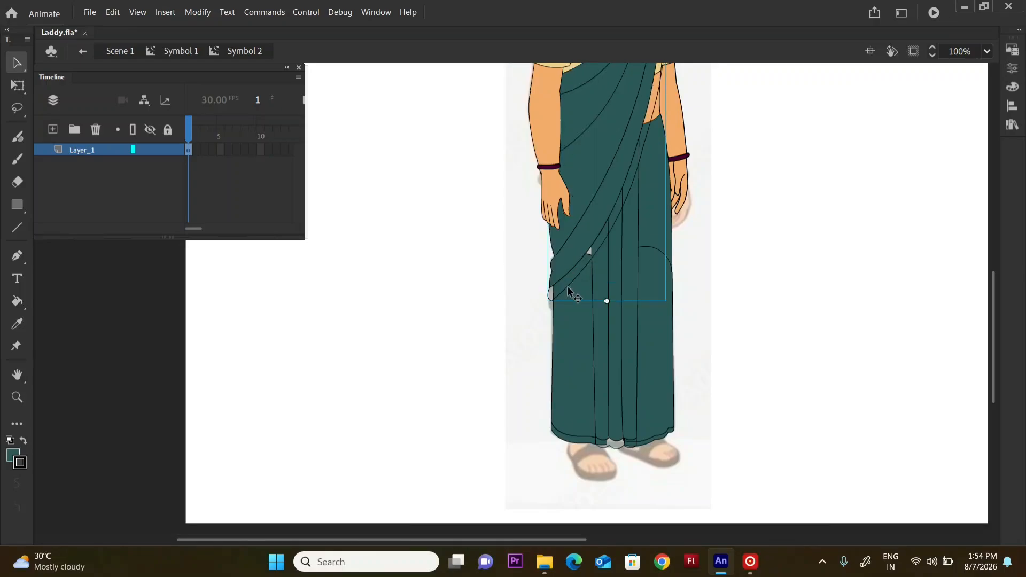
- Move the sari drape aside, off the figure, to expose the near upper skirt panel
{"action": "key", "text": "ctrl+z"}
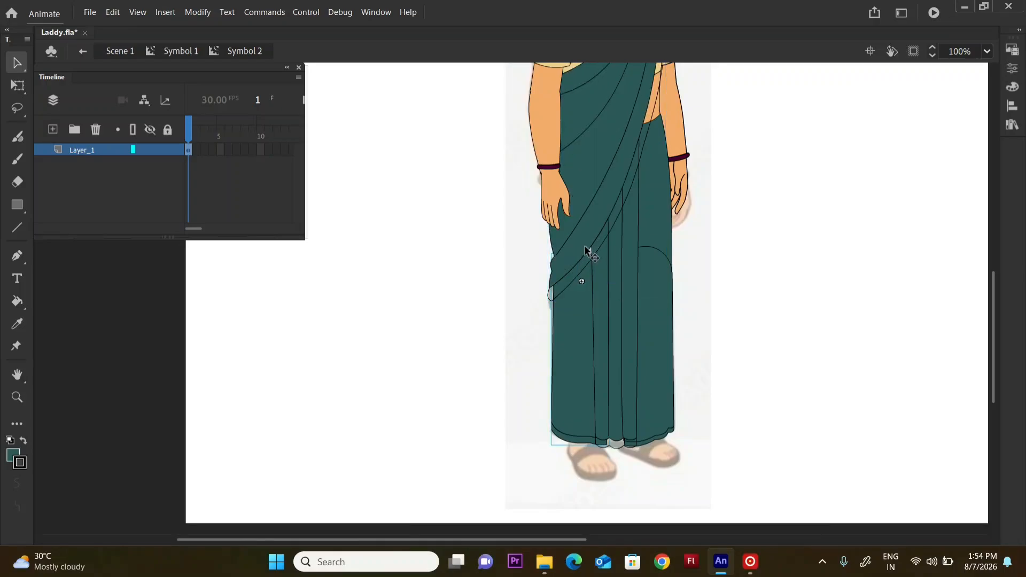
{"action": "key", "text": "ctrl+z"}
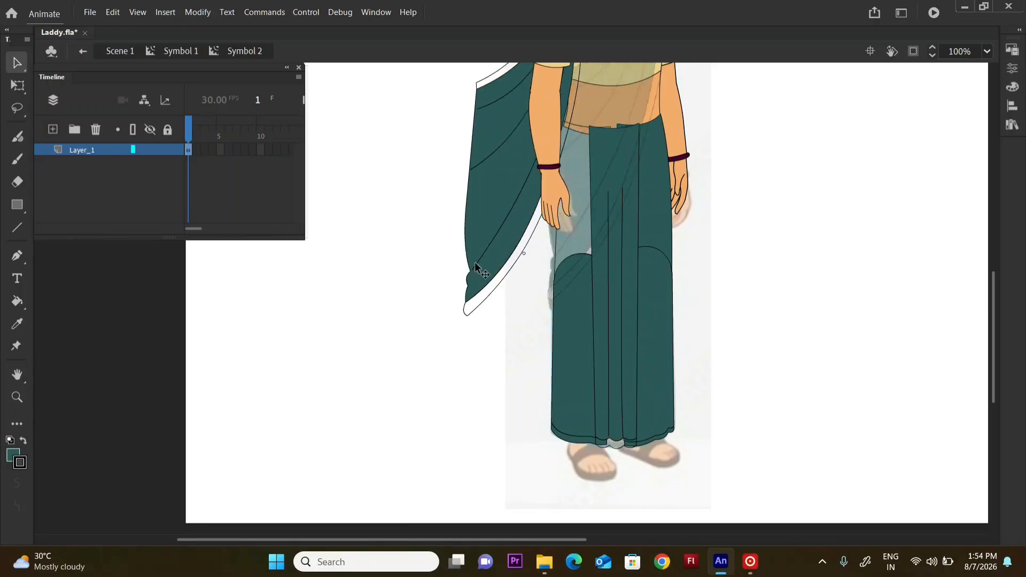
{"action": "key", "text": "ctrl+z"}
- Open the near upper skirt panel's group, fill the panel with the dark teal and delete its straight bottom line
{"action": "double_click", "coordinate": [573, 250]}
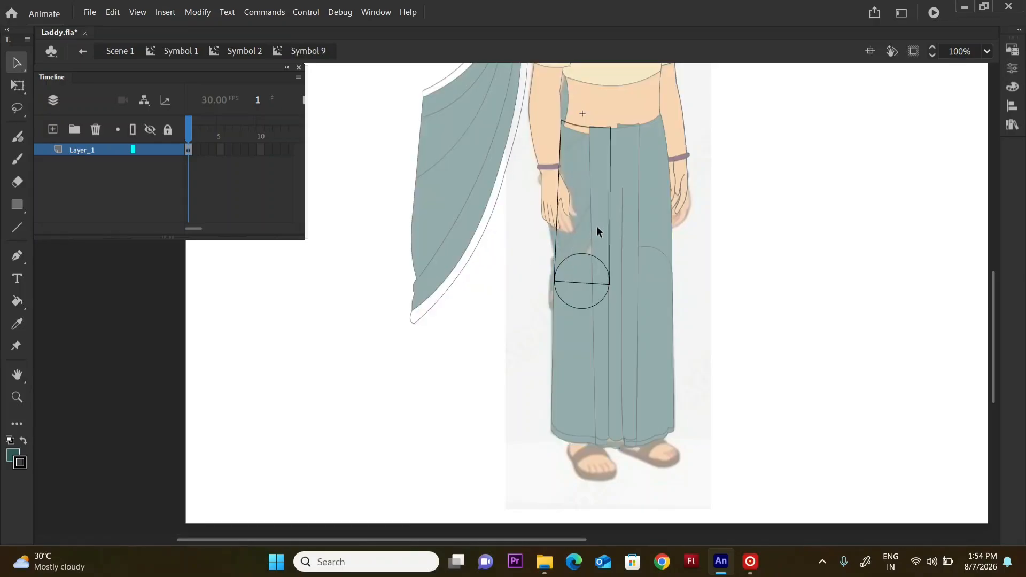
{"action": "key", "text": "k"}
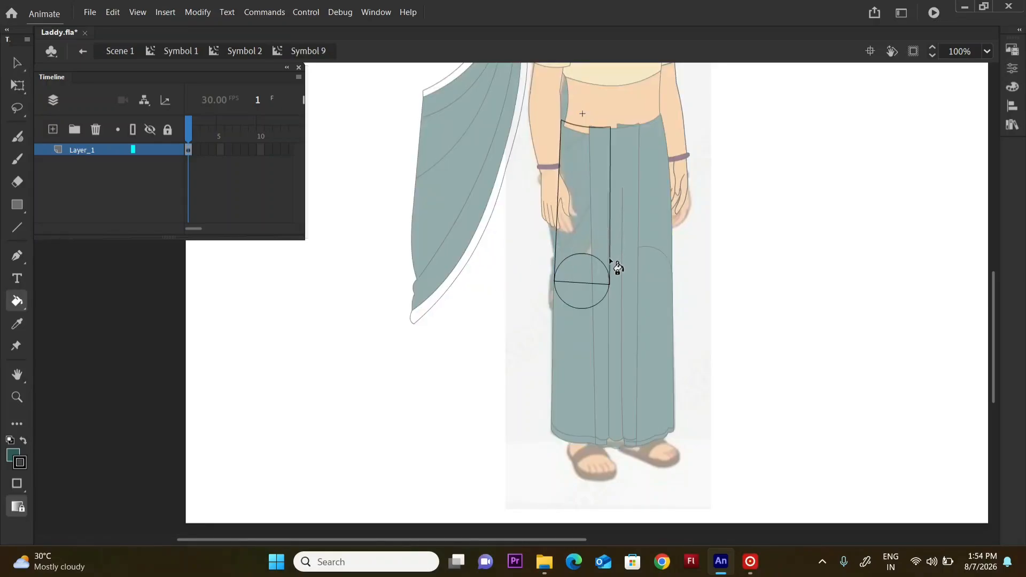
{"action": "key", "text": "v"}
{"action": "double_click", "coordinate": [608, 255]}
{"action": "double_click", "coordinate": [610, 254]}
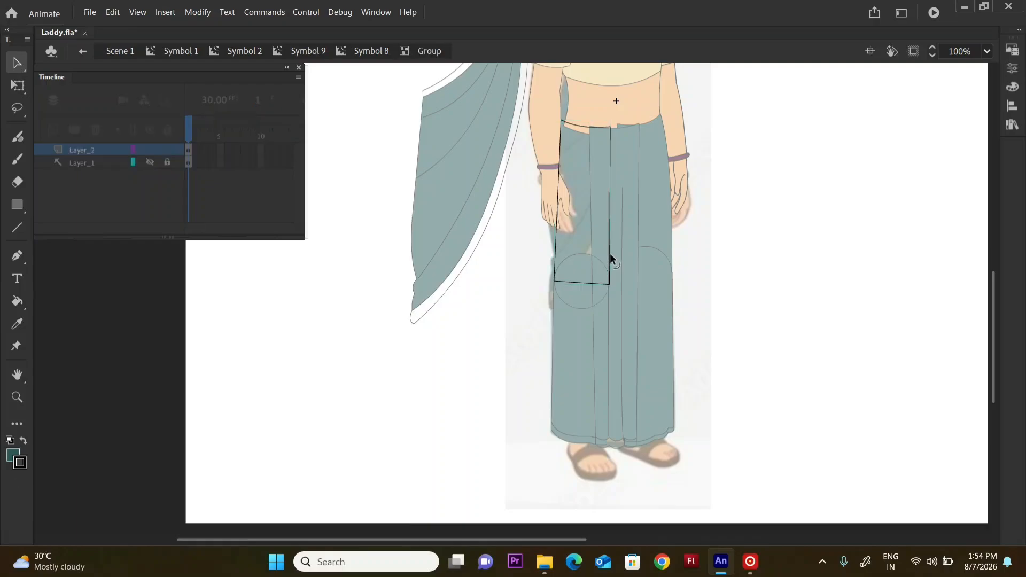
{"action": "key", "text": "k"}
{"action": "left_click", "coordinate": [595, 252]}
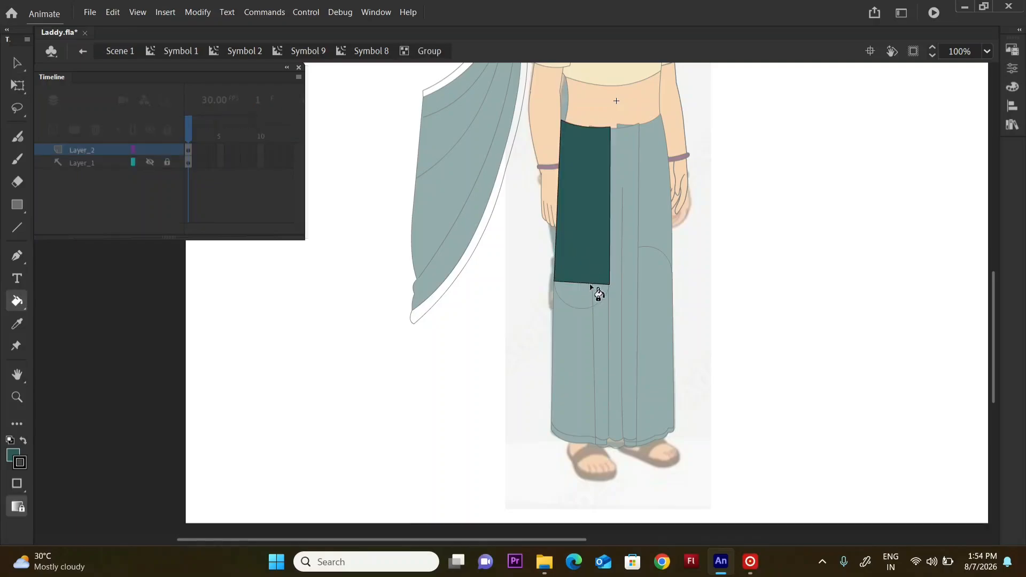
{"action": "key", "text": "v"}
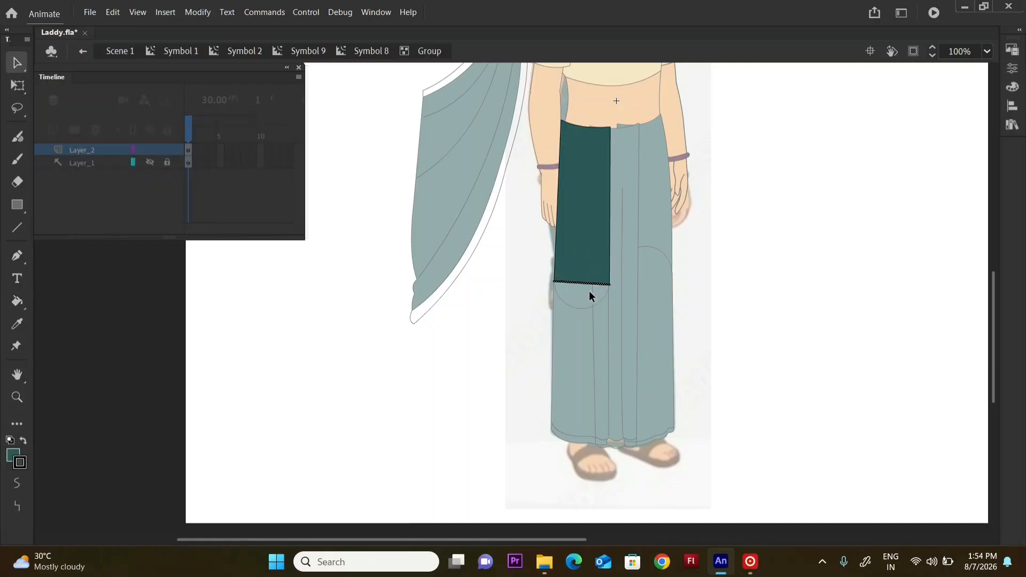
{"action": "key", "text": "ctrl+z"}
{"action": "key", "text": "ctrl+z"}
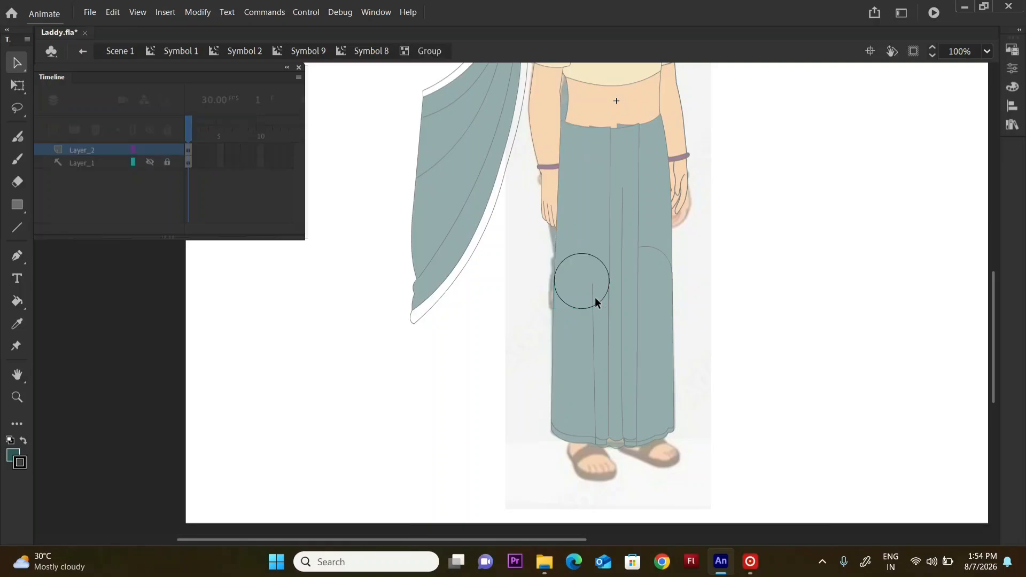
- Fill the knee circle of the near upper skirt panel with the dark teal, send it backward and return to the character symbol
{"action": "key", "text": "k"}
{"action": "left_click", "coordinate": [583, 282]}
{"action": "key", "text": "v"}
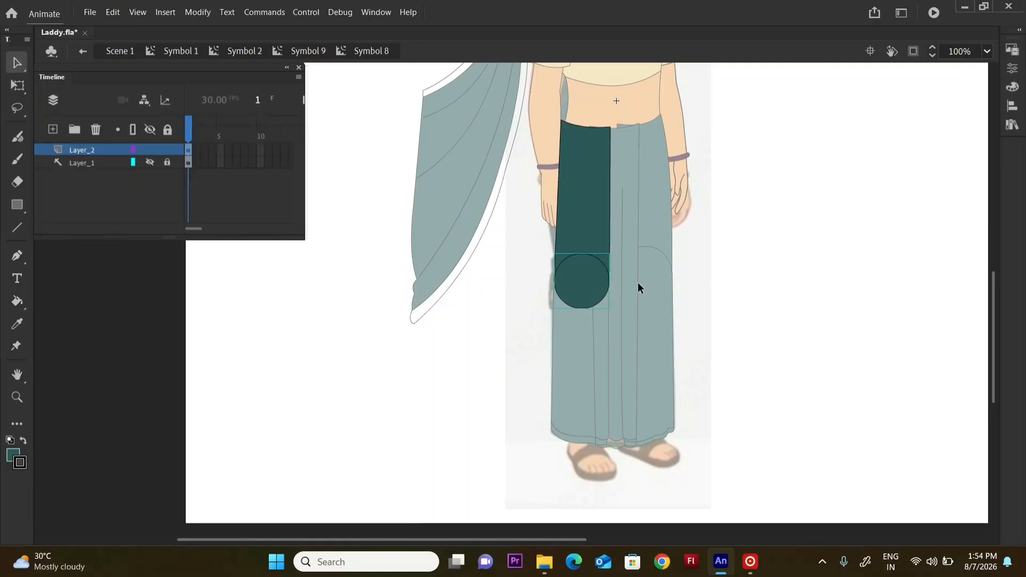
{"action": "key", "text": "ctrl+Down"}
{"action": "double_click", "coordinate": [485, 273]}
{"action": "double_click", "coordinate": [468, 268]}
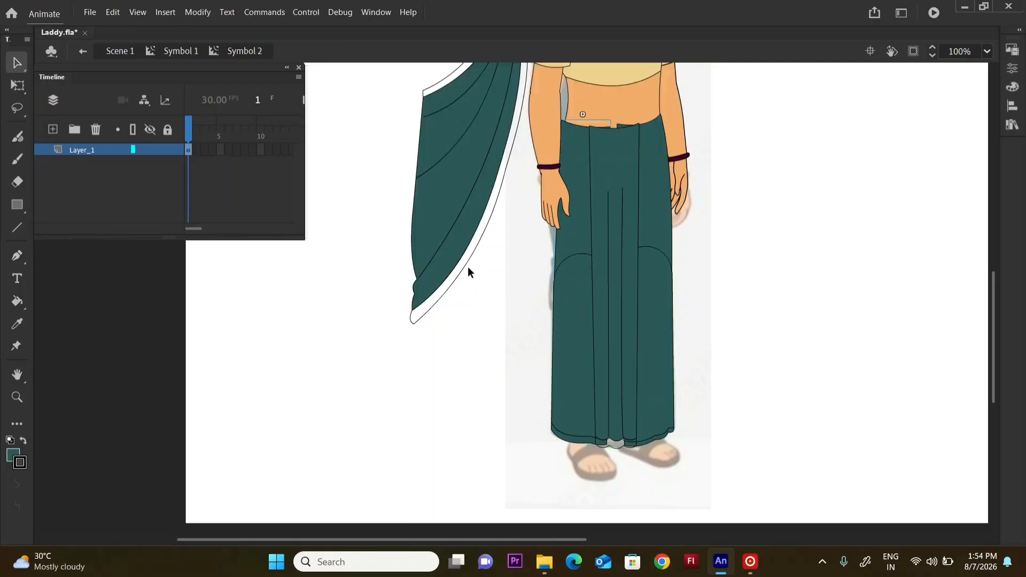
- Move the sari drape back onto the figure, over the blouse and skirt
{"action": "left_click", "coordinate": [444, 229]}
{"action": "left_click_drag", "start_coordinate": [443, 230], "coordinate": [591, 222]}
{"action": "left_click_drag", "start_coordinate": [995, 345], "coordinate": [1005, 317]}
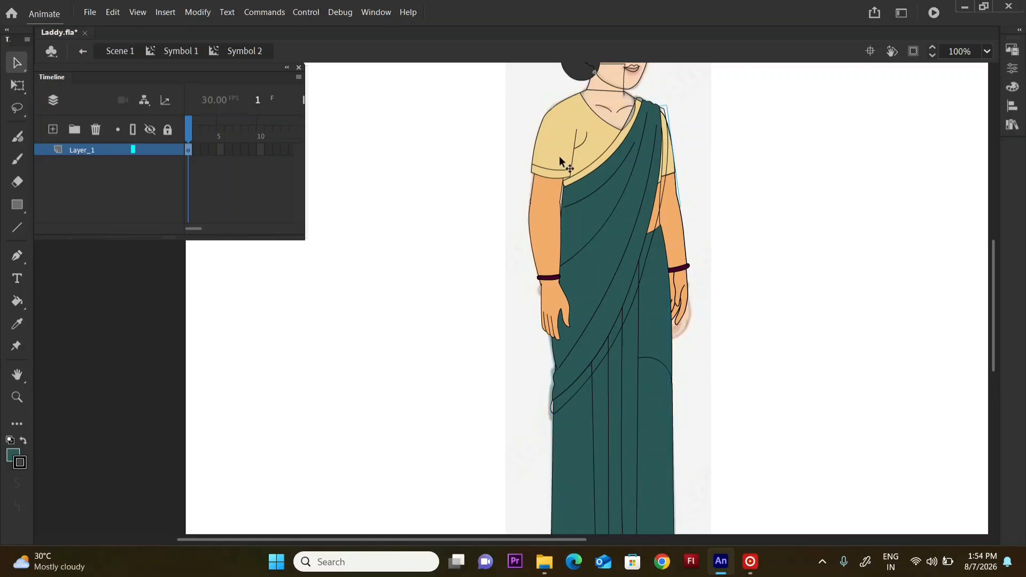
- Sample the blouse's pale yellow and fill the sari drape's long border with it inside the drape's group
{"action": "left_click", "coordinate": [598, 152]}
{"action": "key", "text": "i"}
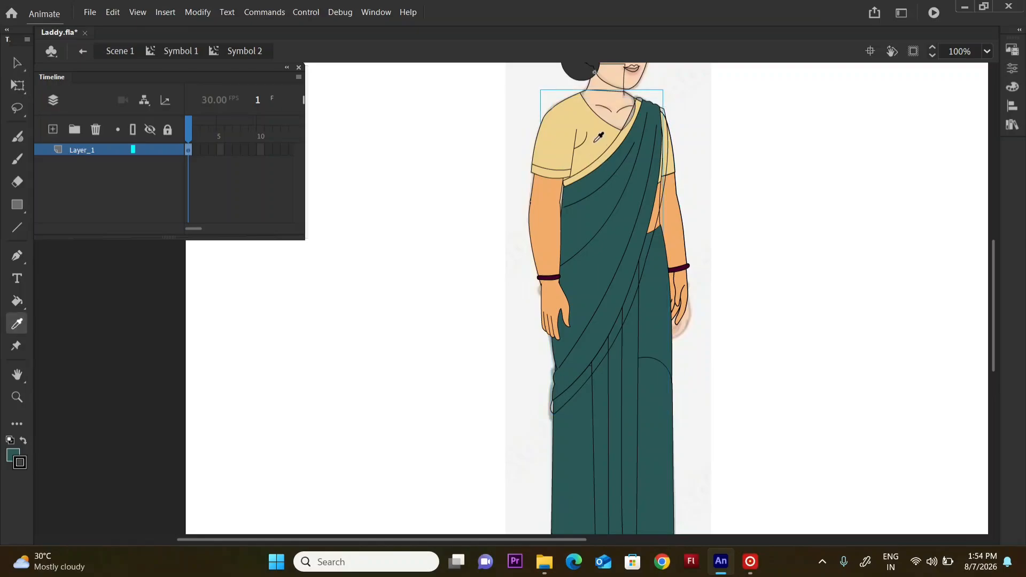
{"action": "left_click", "coordinate": [593, 150]}
{"action": "key", "text": "v"}
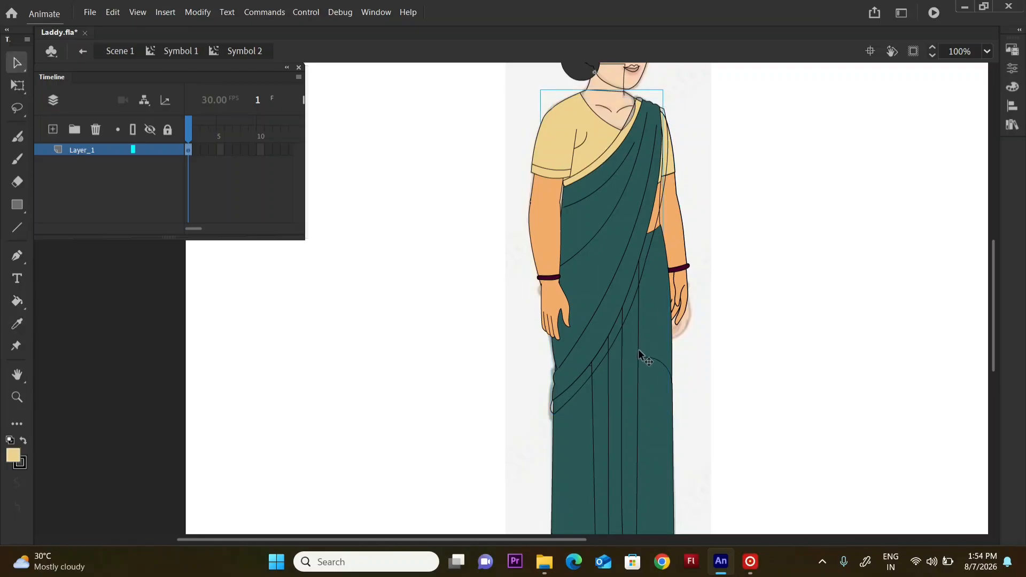
{"action": "double_click", "coordinate": [612, 337]}
{"action": "double_click", "coordinate": [612, 333]}
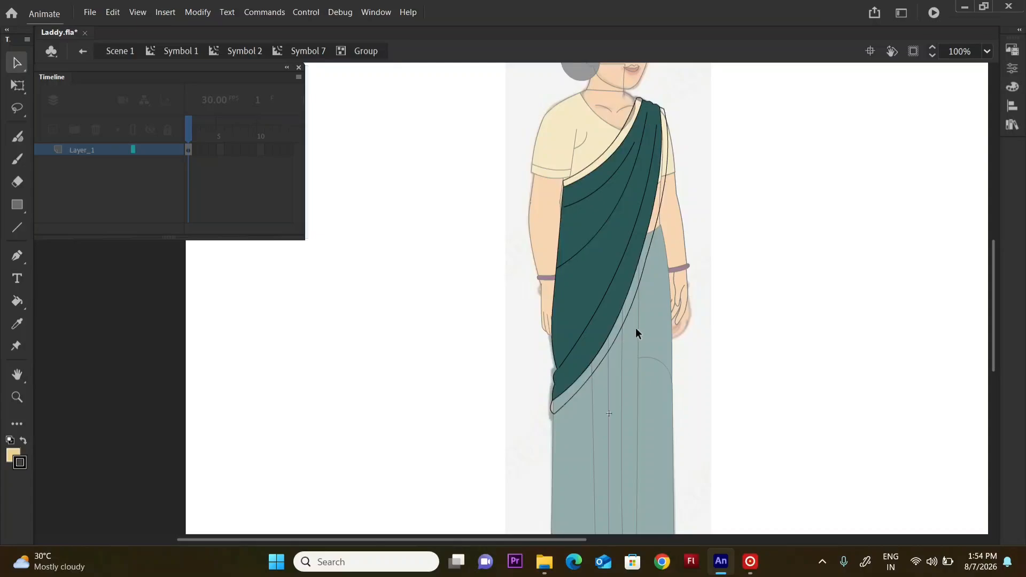
{"action": "key", "text": "k"}
{"action": "left_click", "coordinate": [625, 333]}
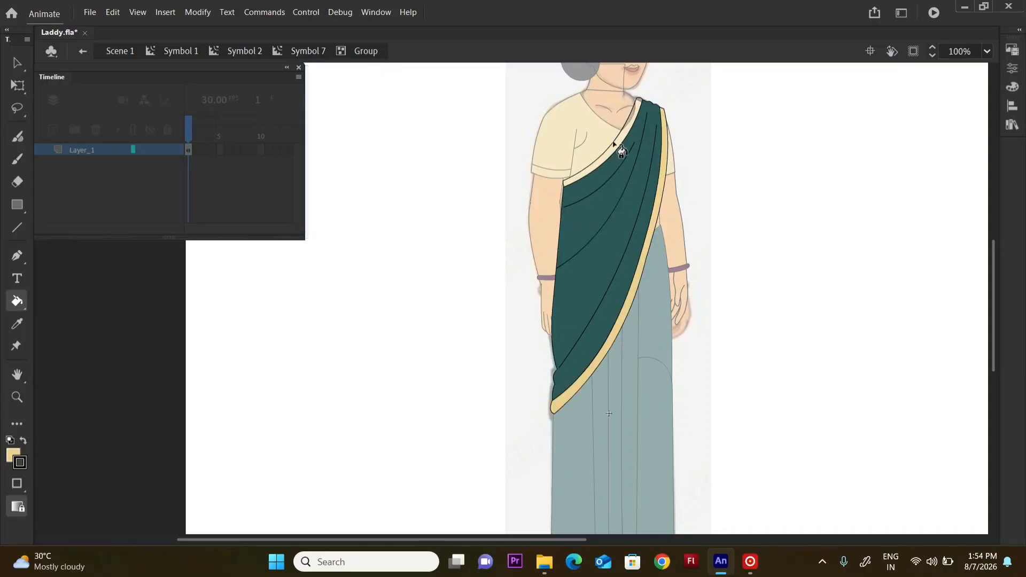
- Open the near lower skirt panel's group and fill its hem band with the pale yellow
{"action": "left_click_drag", "start_coordinate": [994, 257], "coordinate": [989, 327]}
{"action": "key", "text": "v"}
{"action": "double_click", "coordinate": [575, 371]}
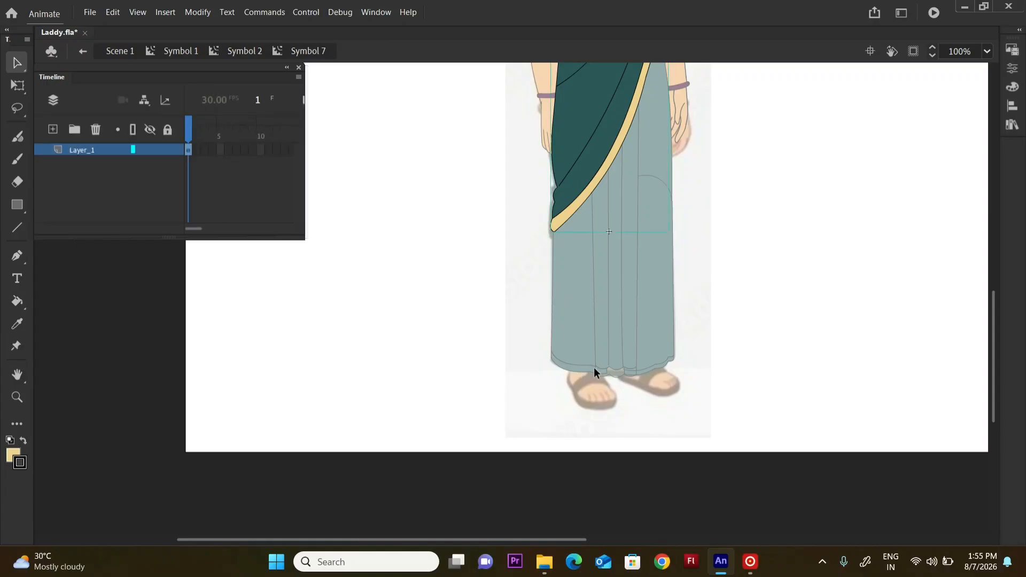
{"action": "double_click", "coordinate": [594, 367]}
{"action": "double_click", "coordinate": [587, 369]}
{"action": "double_click", "coordinate": [585, 367]}
{"action": "double_click", "coordinate": [586, 367]}
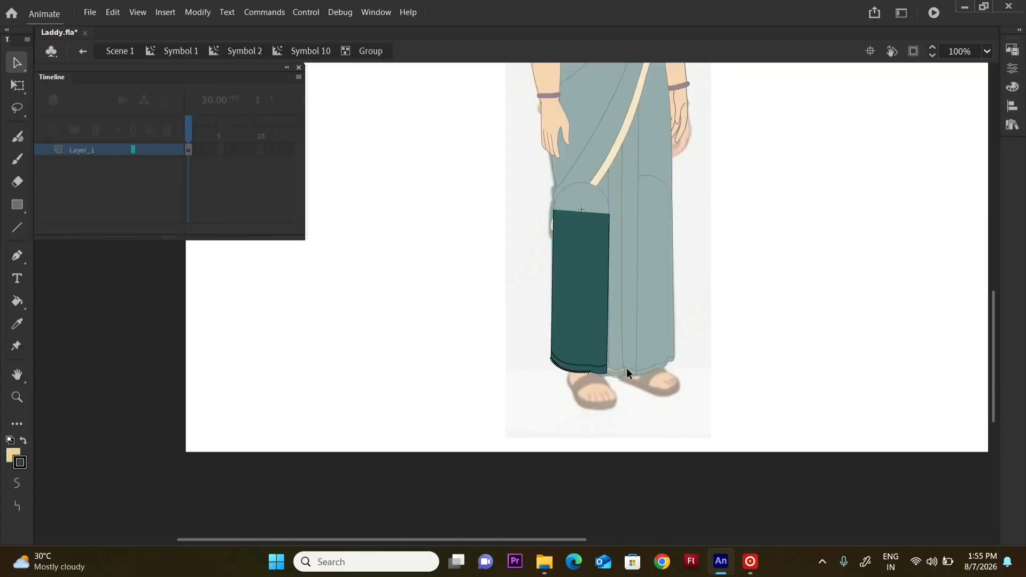
{"action": "left_click", "coordinate": [610, 365]}
{"action": "left_click", "coordinate": [590, 371]}
{"action": "double_click", "coordinate": [599, 371]}
{"action": "left_click", "coordinate": [621, 363]}
{"action": "left_click", "coordinate": [600, 368]}
{"action": "key", "text": "k"}
{"action": "left_click", "coordinate": [605, 369]}
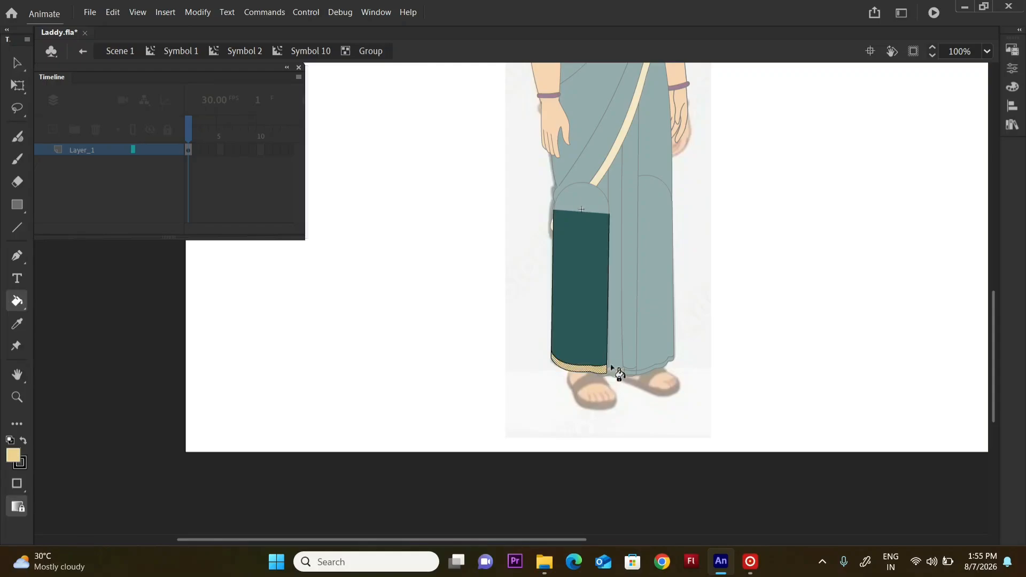
- Fill the hem band of the central pleated panel with the pale yellow and delete a stray line segment at the hem
{"action": "key", "text": "v"}
{"action": "double_click", "coordinate": [655, 359]}
{"action": "double_click", "coordinate": [656, 360]}
{"action": "left_click", "coordinate": [624, 372]}
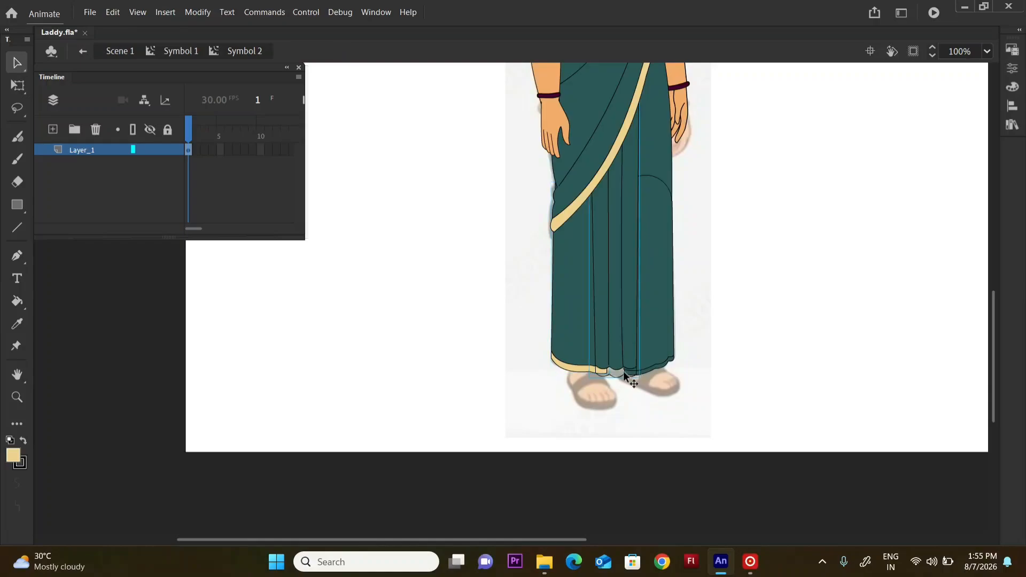
{"action": "double_click", "coordinate": [625, 375]}
{"action": "double_click", "coordinate": [624, 374]}
{"action": "key", "text": "k"}
{"action": "left_click", "coordinate": [622, 376]}
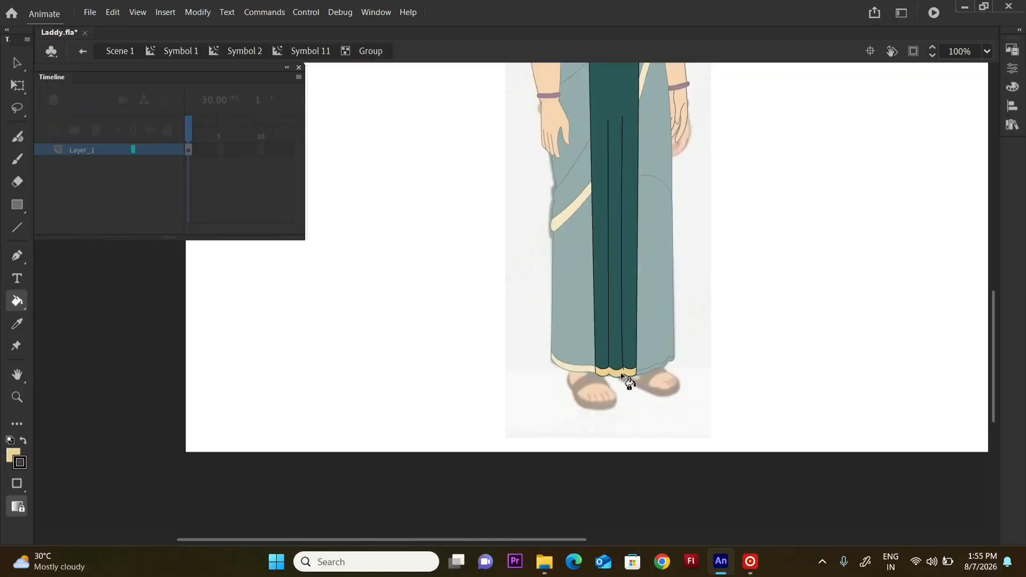
{"action": "key", "text": "v"}
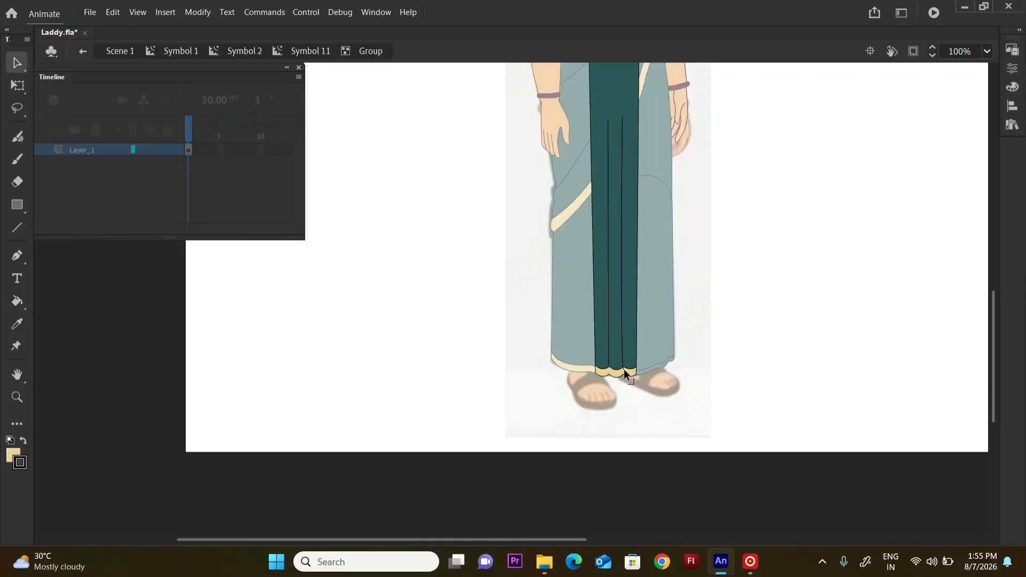
{"action": "left_click", "coordinate": [625, 369]}
{"action": "key", "text": "Delete"}
- Open the far lower skirt panel's group and extend the inner end of its hem line past the panel's side edge
{"action": "double_click", "coordinate": [656, 369]}
{"action": "double_click", "coordinate": [655, 369]}
{"action": "double_click", "coordinate": [656, 369]}
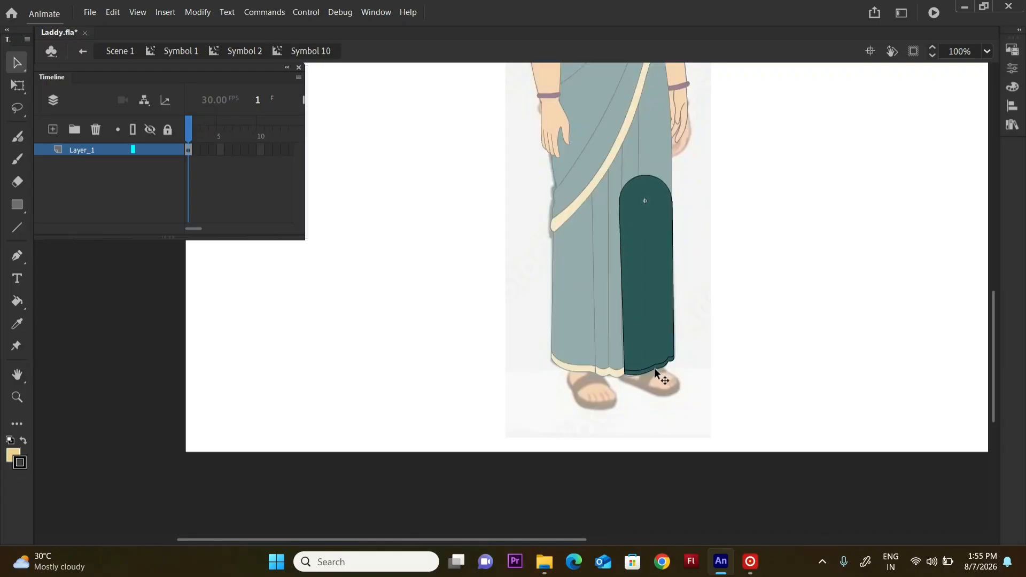
{"action": "double_click", "coordinate": [660, 368]}
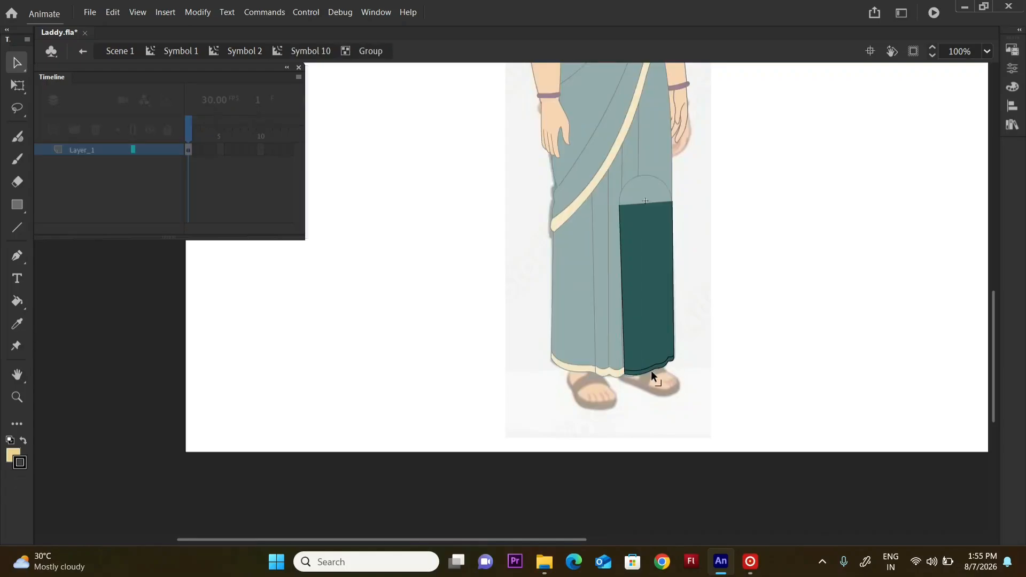
{"action": "left_click", "coordinate": [648, 371]}
{"action": "double_click", "coordinate": [648, 372]}
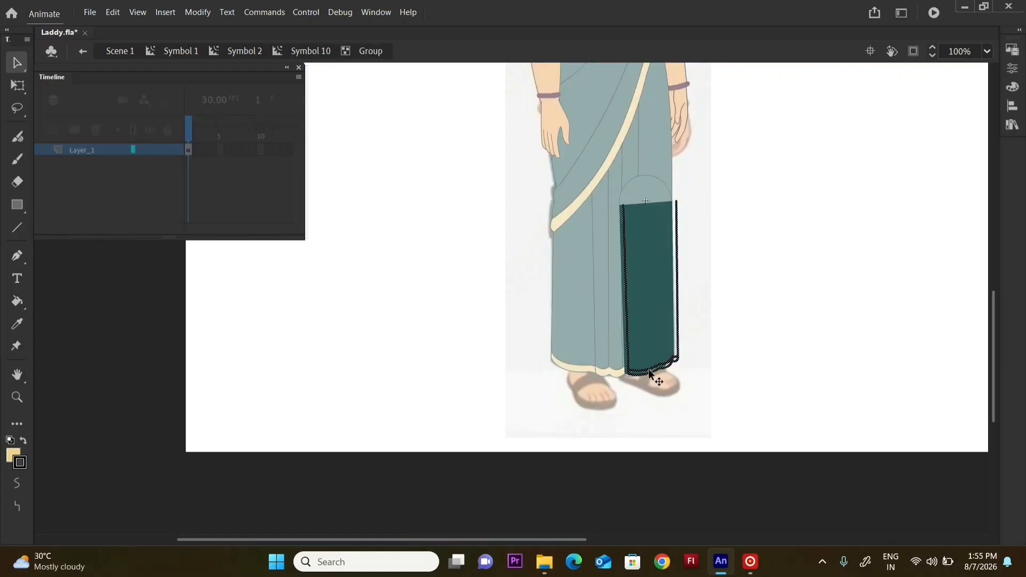
{"action": "key", "text": "ctrl+="}
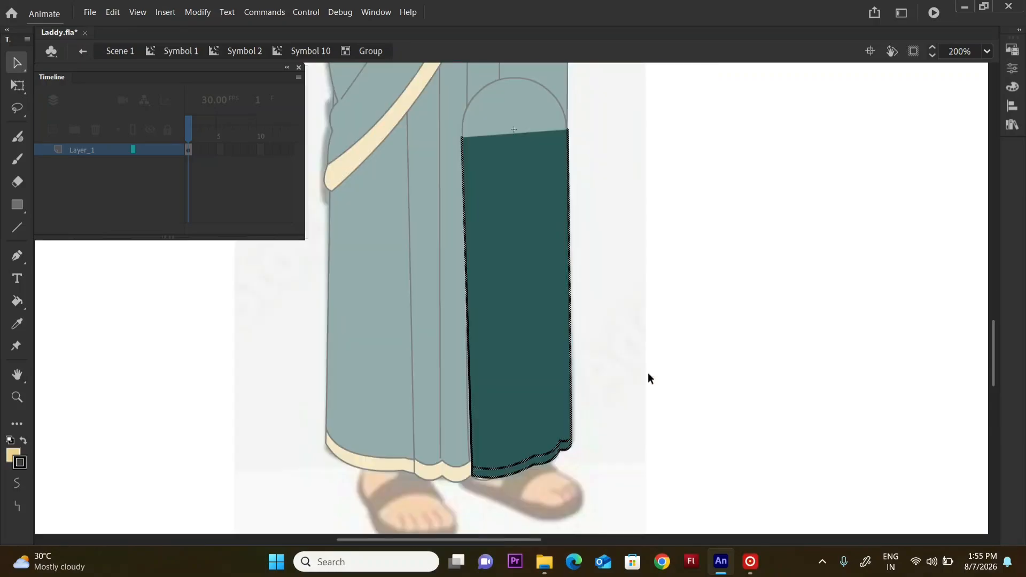
{"action": "key", "text": "ctrl+="}
{"action": "left_click_drag", "start_coordinate": [997, 351], "coordinate": [866, 373]}
{"action": "left_click", "coordinate": [547, 345]}
{"action": "left_click", "coordinate": [480, 352]}
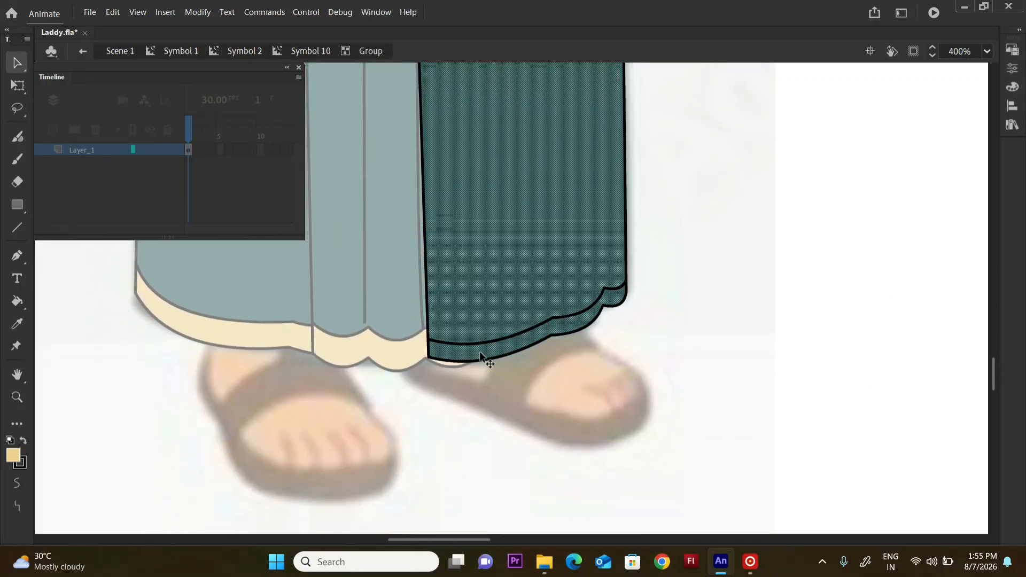
{"action": "left_click", "coordinate": [566, 360]}
{"action": "left_click_drag", "start_coordinate": [429, 339], "coordinate": [418, 337]}
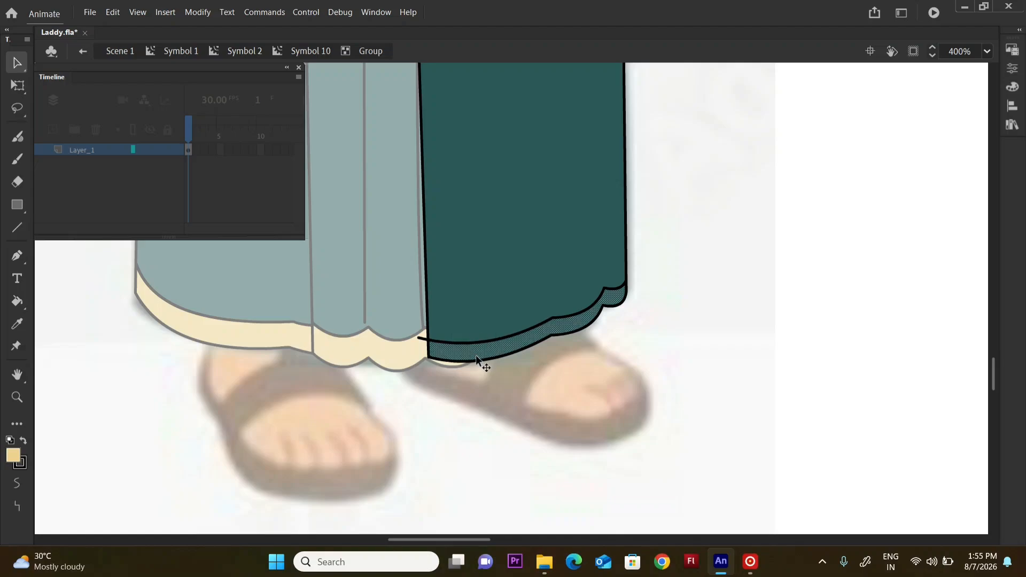
- Remove the hem line's overhang, fill the far lower panel's hem band with the pale yellow and return to the character symbol
{"action": "left_click", "coordinate": [449, 343]}
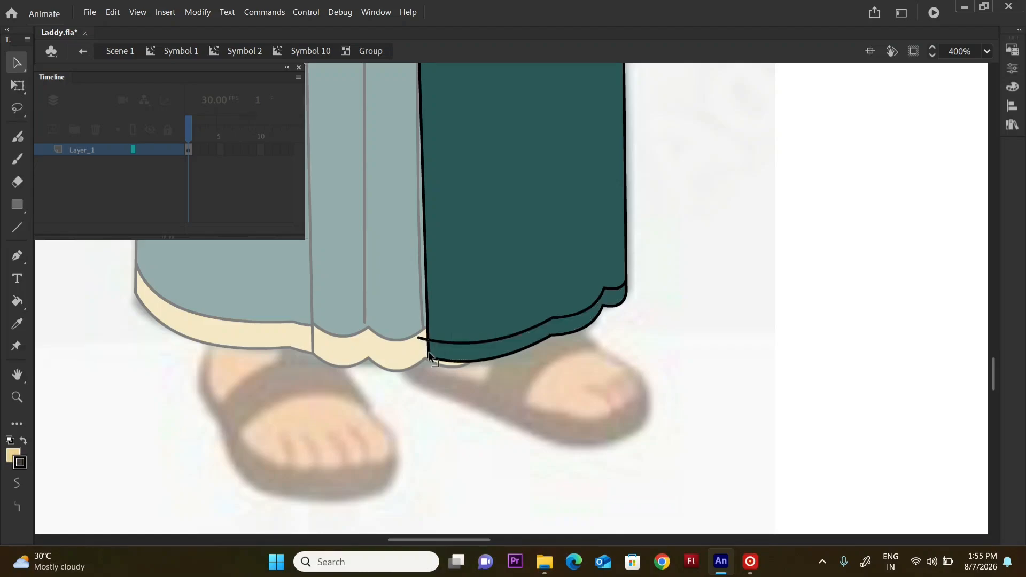
{"action": "key", "text": "k"}
{"action": "left_click", "coordinate": [487, 356]}
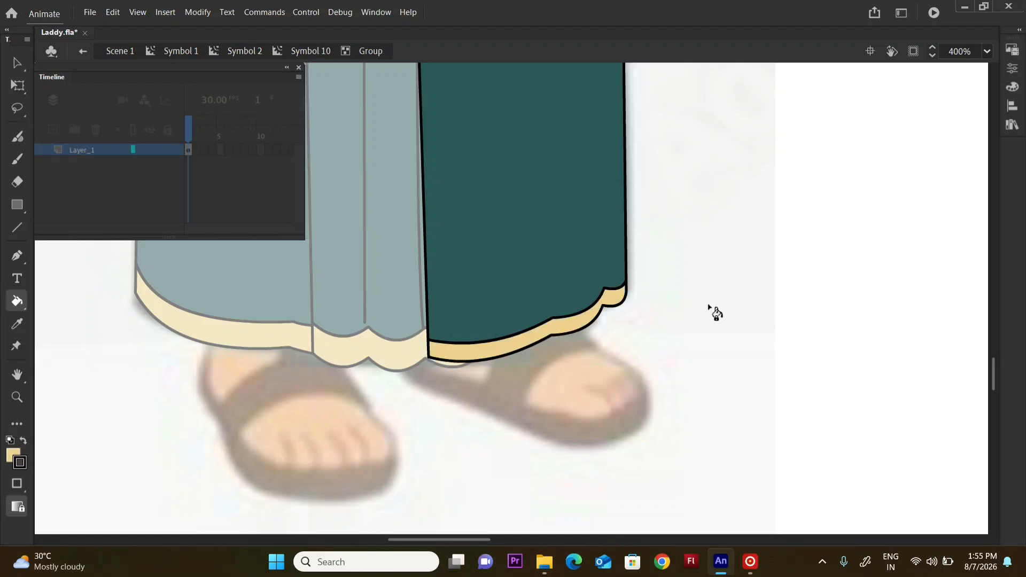
{"action": "key", "text": "v"}
{"action": "double_click", "coordinate": [709, 336]}
{"action": "key", "text": "ctrl+minus"}
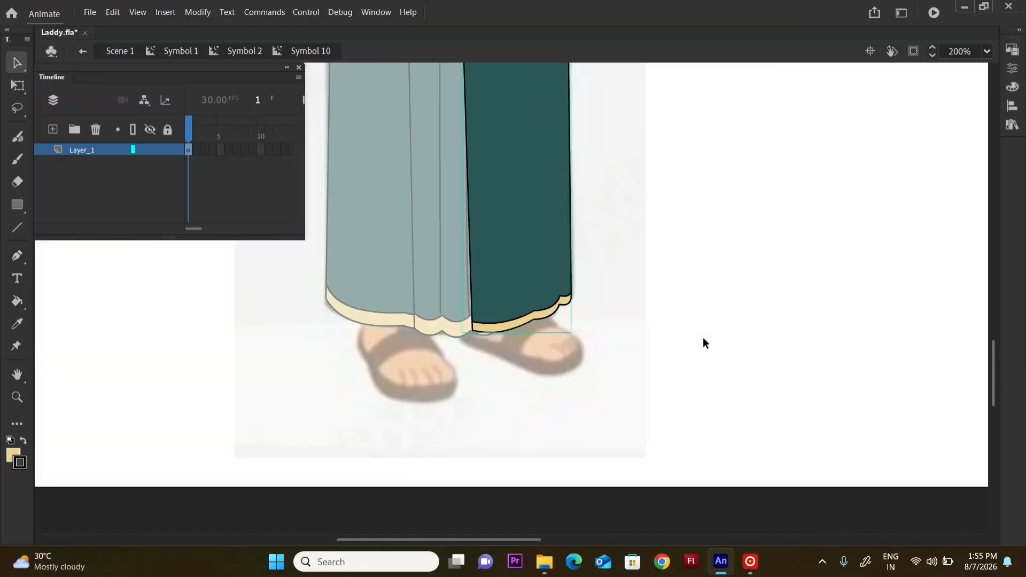
{"action": "key", "text": "ctrl+minus"}
{"action": "key", "text": "ctrl+minus"}
{"action": "double_click", "coordinate": [642, 292]}
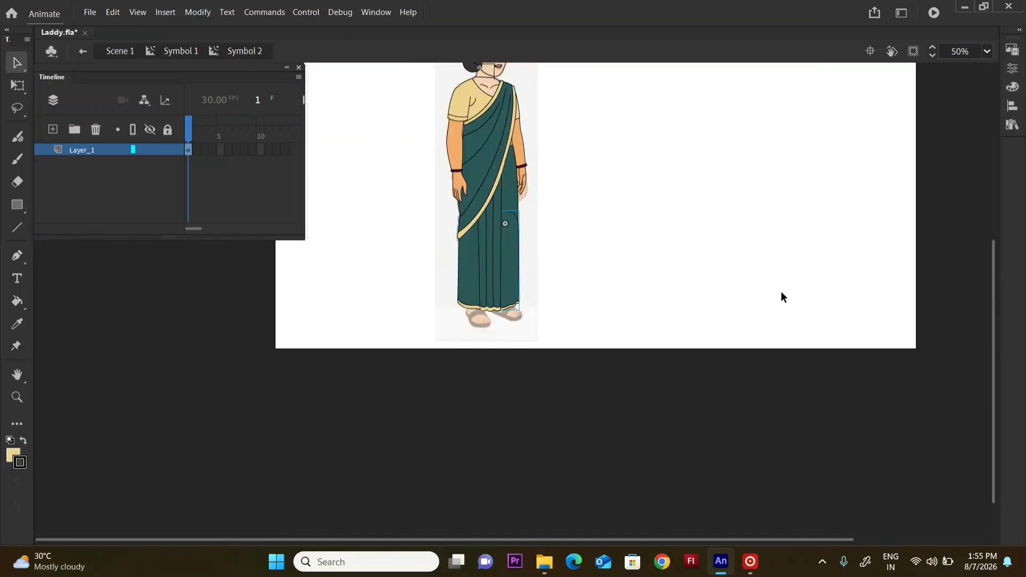
- Sample the arm's skin colour and fill the neckline opening of the torso symbol with it
{"action": "left_click_drag", "start_coordinate": [996, 342], "coordinate": [992, 288]}
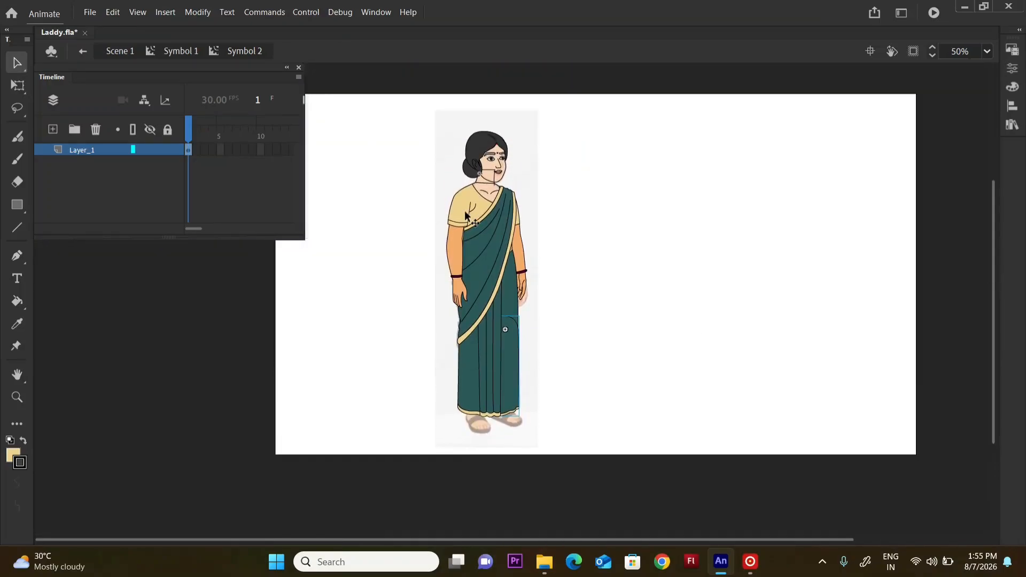
{"action": "left_click", "coordinate": [500, 190]}
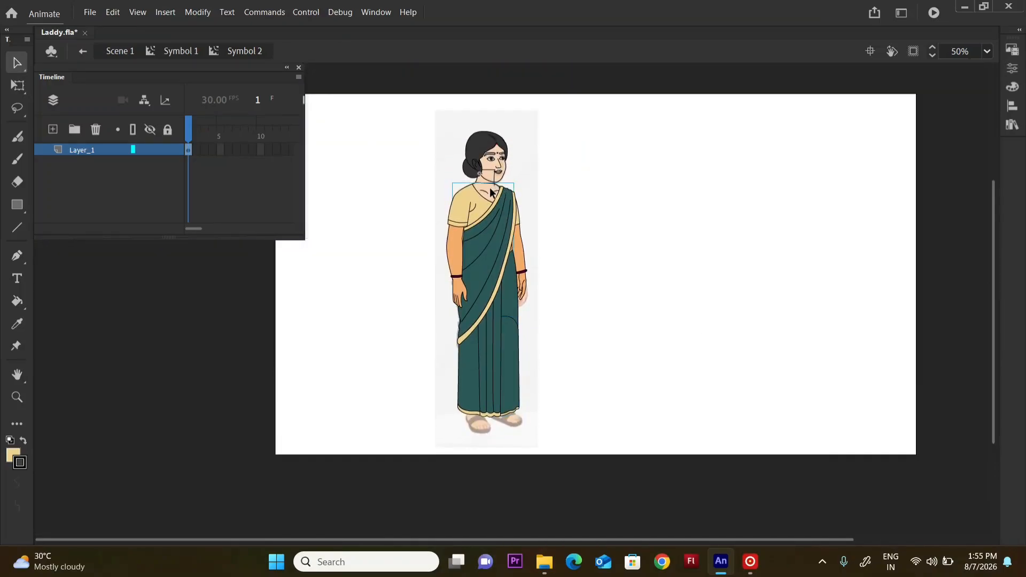
{"action": "key", "text": "i"}
{"action": "left_click", "coordinate": [454, 259]}
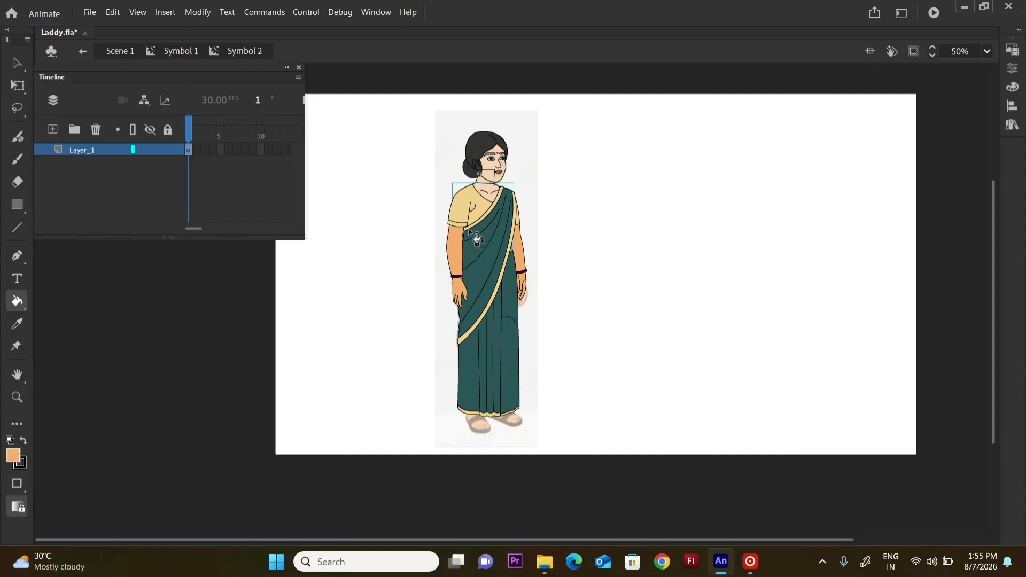
{"action": "key", "text": "v"}
{"action": "double_click", "coordinate": [490, 206]}
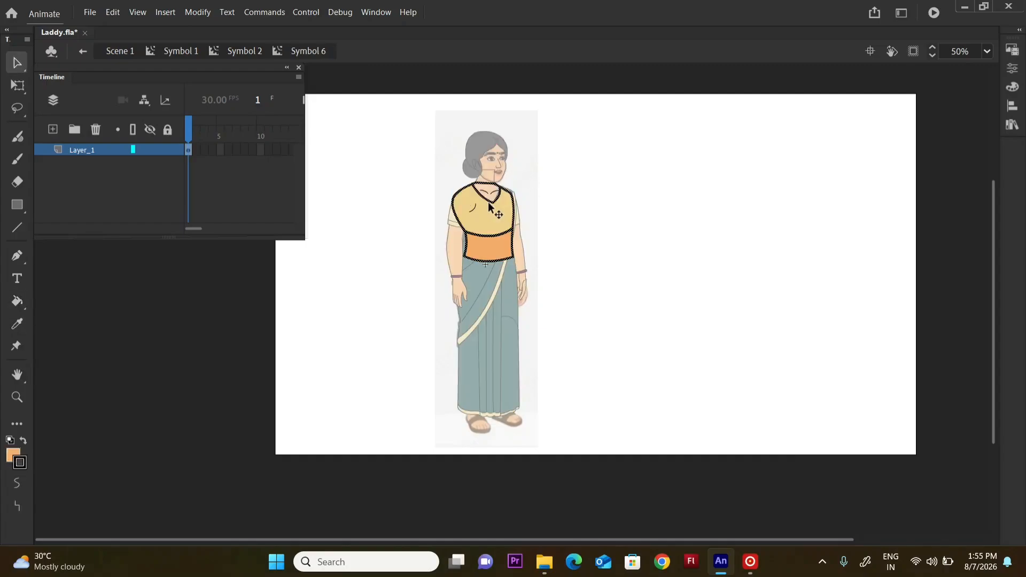
{"action": "left_click", "coordinate": [532, 184]}
{"action": "key", "text": "k"}
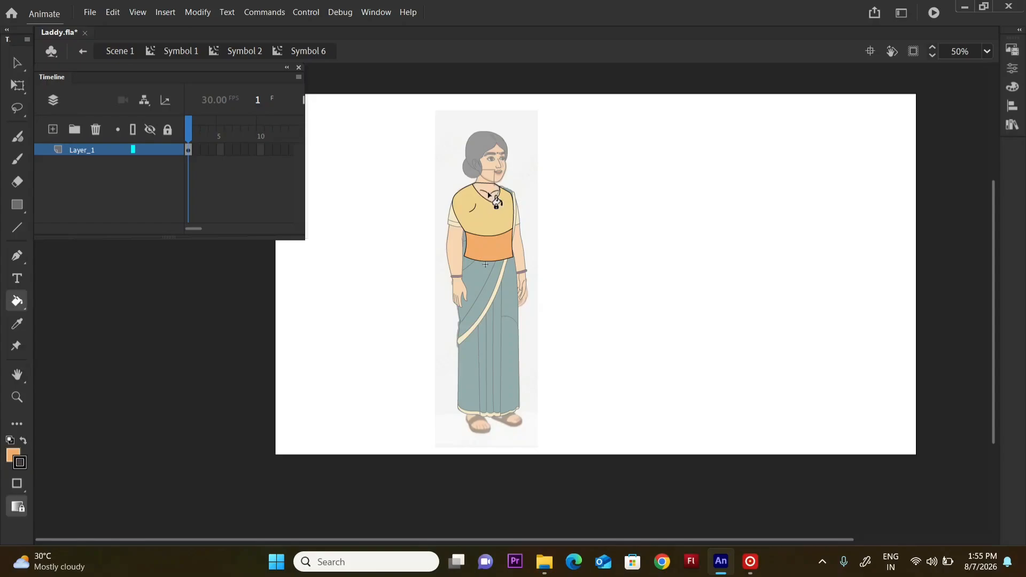
{"action": "left_click", "coordinate": [490, 193]}
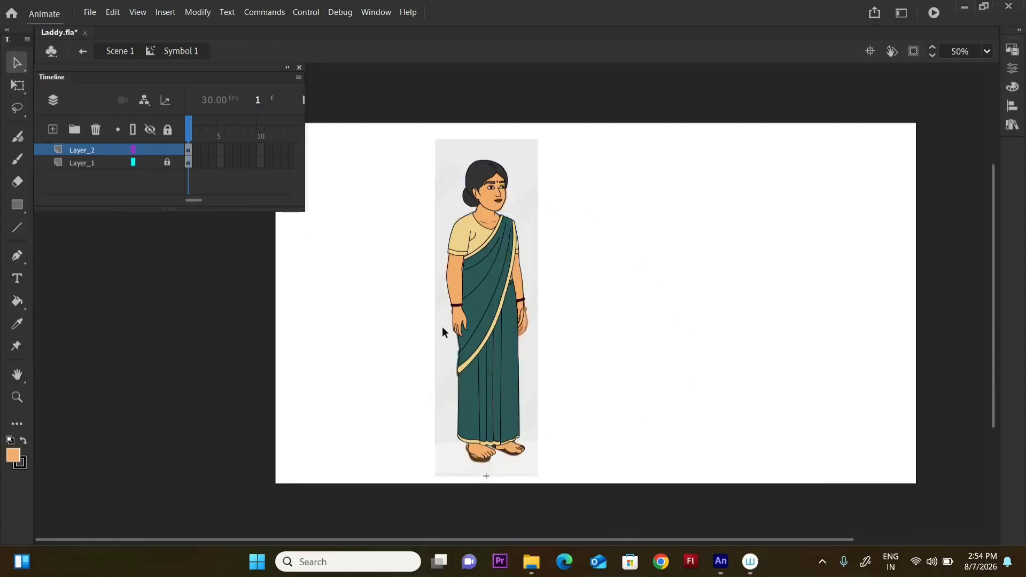
{"action": "left_click", "coordinate": [493, 330]}
{"action": "double_click", "coordinate": [493, 330]}
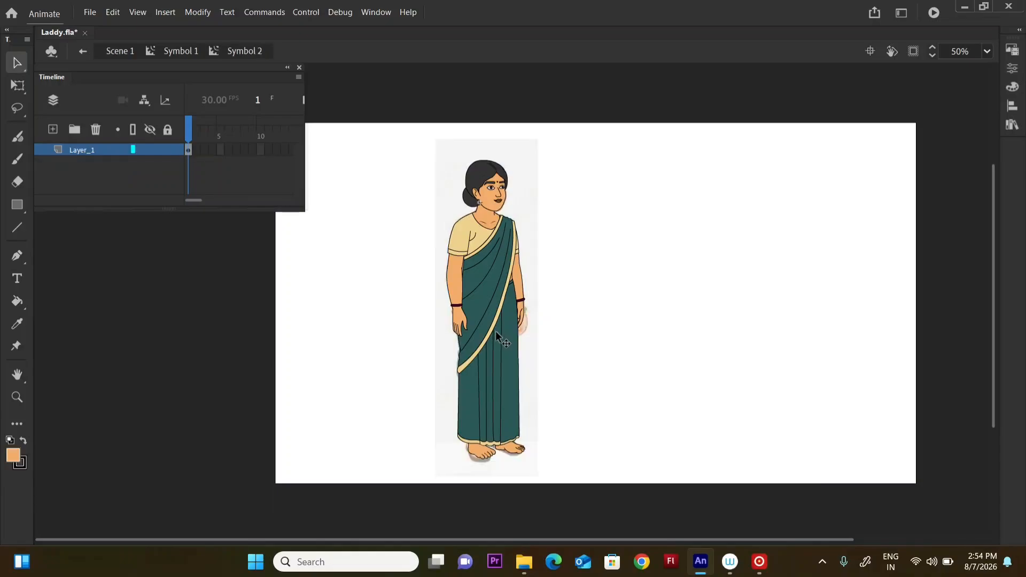
{"action": "left_click_drag", "start_coordinate": [655, 110], "coordinate": [297, 492]}
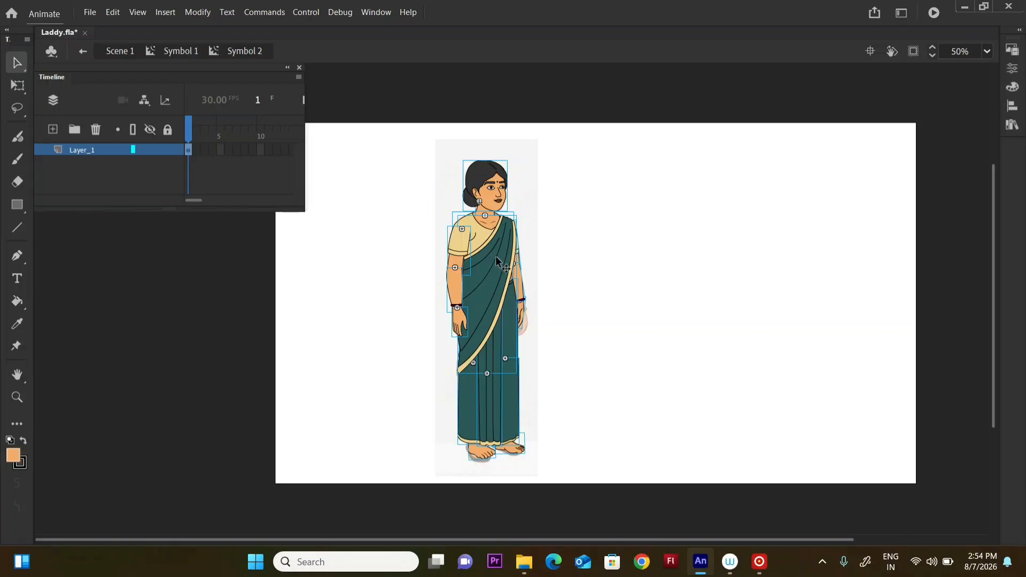
{"action": "left_click_drag", "start_coordinate": [488, 254], "coordinate": [495, 254]}
{"action": "key", "text": "shift+Right"}
{"action": "key", "text": "shift+Right"}
{"action": "key", "text": "shift+Right"}
{"action": "key", "text": "shift+Right"}
{"action": "key", "text": "shift+Right"}
{"action": "key", "text": "shift+Right"}
{"action": "key", "text": "shift+Right"}
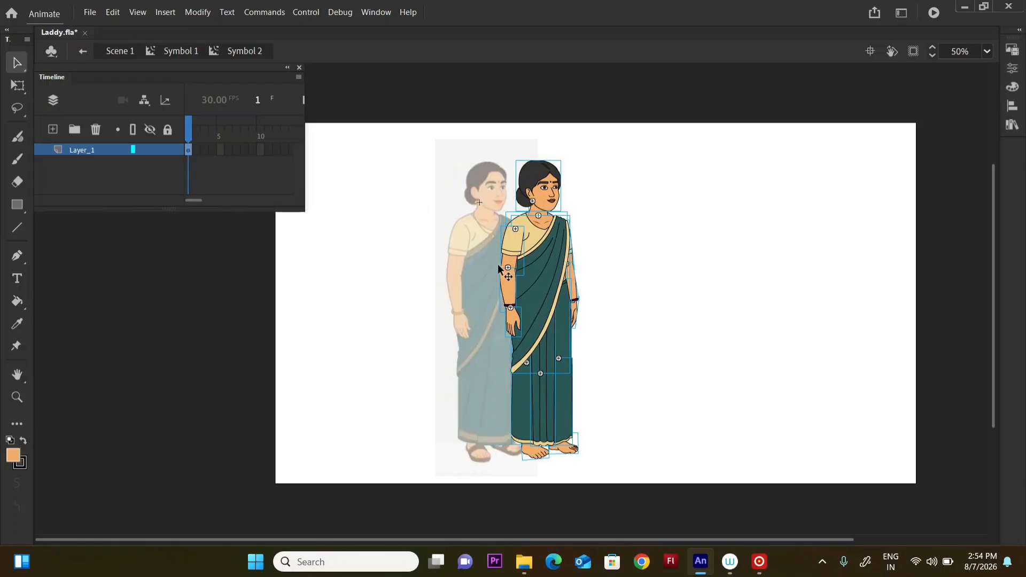
{"action": "key", "text": "ctrl+z"}
{"action": "double_click", "coordinate": [607, 255]}
- Move the whole character instance horizontally off the reference image so it stands on blank canvas just beside it
{"action": "left_click", "coordinate": [485, 284]}
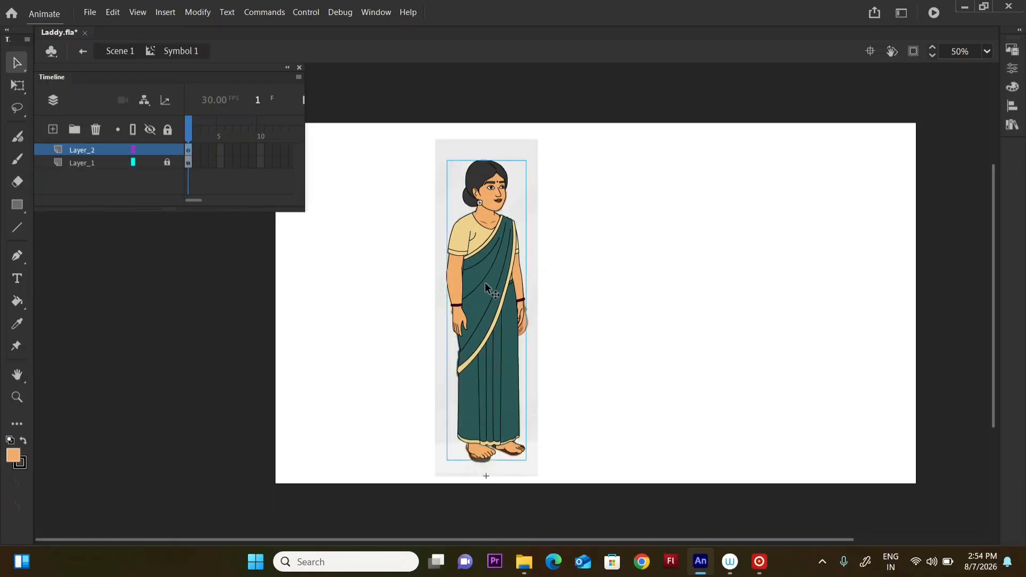
{"action": "key", "text": "shift+Right"}
{"action": "key", "text": "shift+Right"}
{"action": "key", "text": "shift+Right"}
{"action": "key", "text": "shift+Right"}
{"action": "key", "text": "shift+Right"}
{"action": "key", "text": "shift+Right"}
{"action": "key", "text": "shift+Right"}
{"action": "key", "text": "shift+Right"}
{"action": "key", "text": "shift+Right"}
{"action": "key", "text": "shift+Right"}
{"action": "key", "text": "shift+Right"}
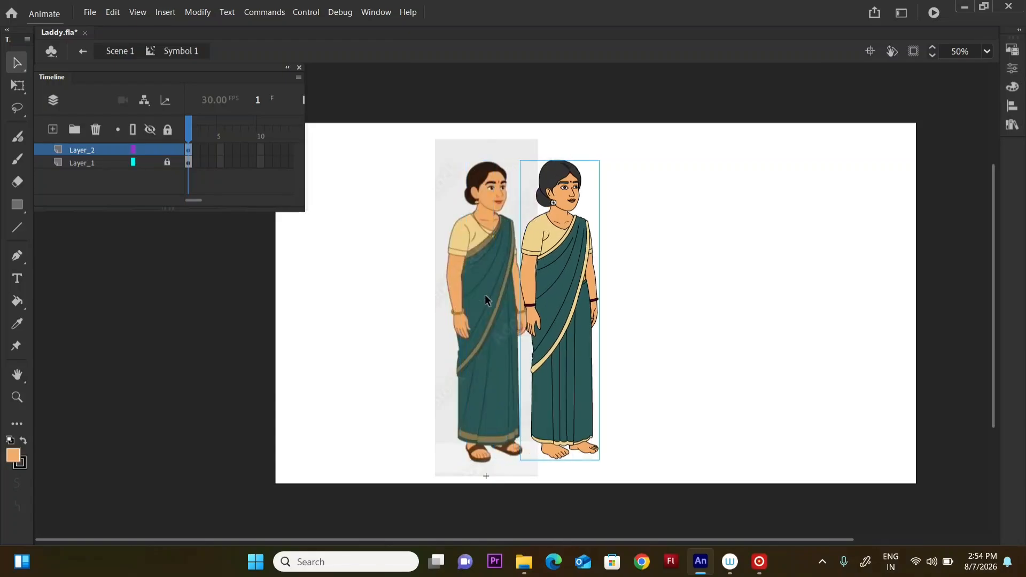
{"action": "key", "text": "shift+Right"}
{"action": "key", "text": "shift+Right"}
{"action": "key", "text": "shift+Right"}
{"action": "key", "text": "shift+Right"}
{"action": "key", "text": "shift+Right"}
{"action": "key", "text": "shift+Right"}
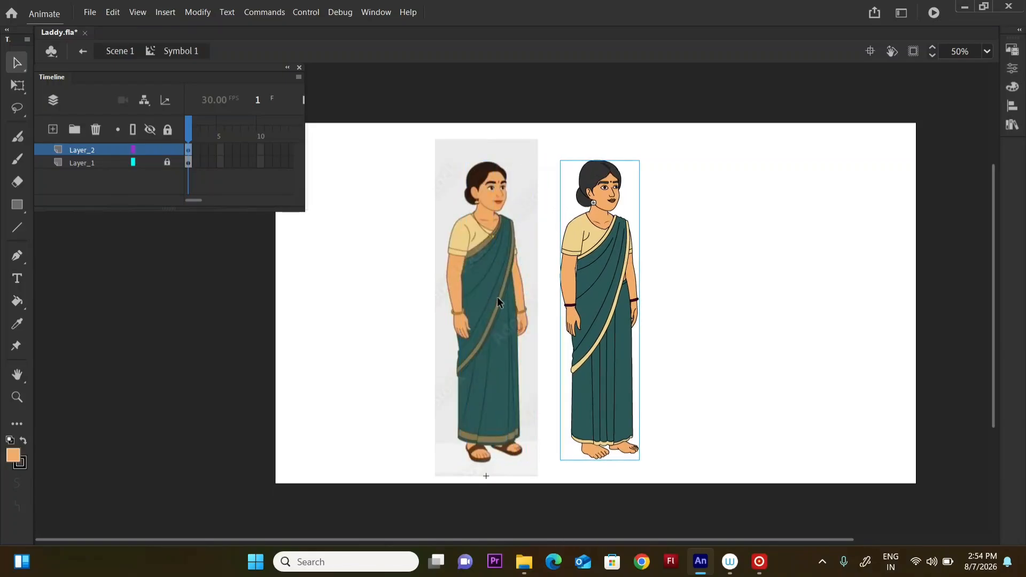
{"action": "key", "text": "shift+Left"}
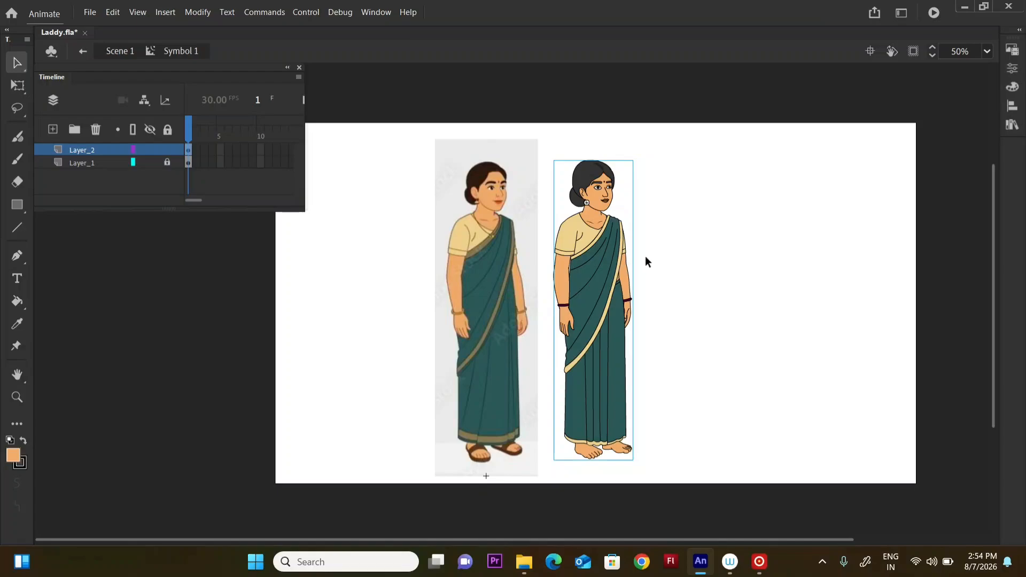
- Find and replace the sari's teal fill with purple #663399 in every matching shape
{"action": "key", "text": "ctrl+f"}
{"action": "left_click_drag", "start_coordinate": [464, 140], "coordinate": [843, 147]}
{"action": "left_click", "coordinate": [745, 190]}
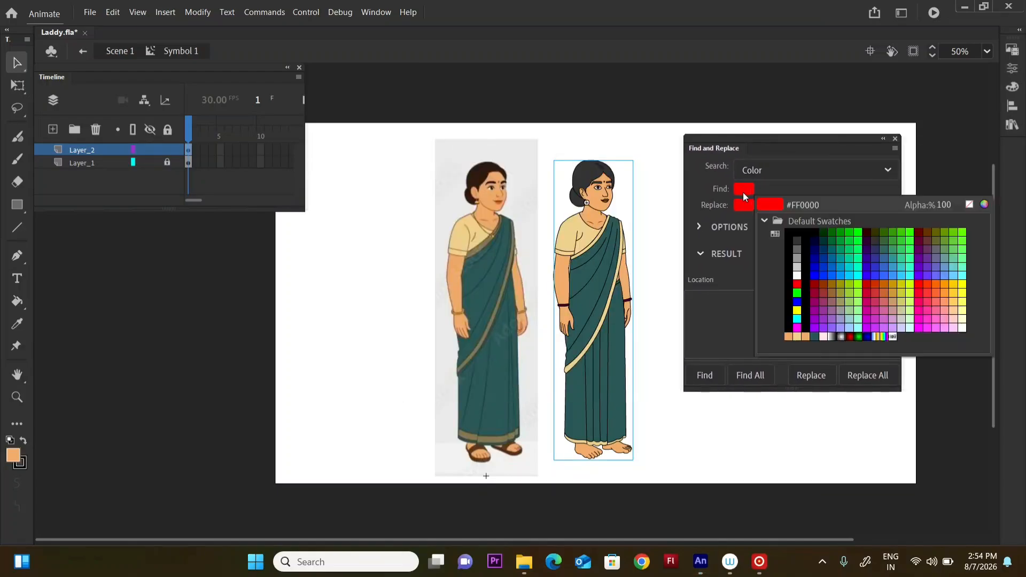
{"action": "left_click", "coordinate": [744, 191]}
{"action": "left_click", "coordinate": [752, 188]}
{"action": "left_click", "coordinate": [597, 267]}
{"action": "left_click", "coordinate": [745, 206]}
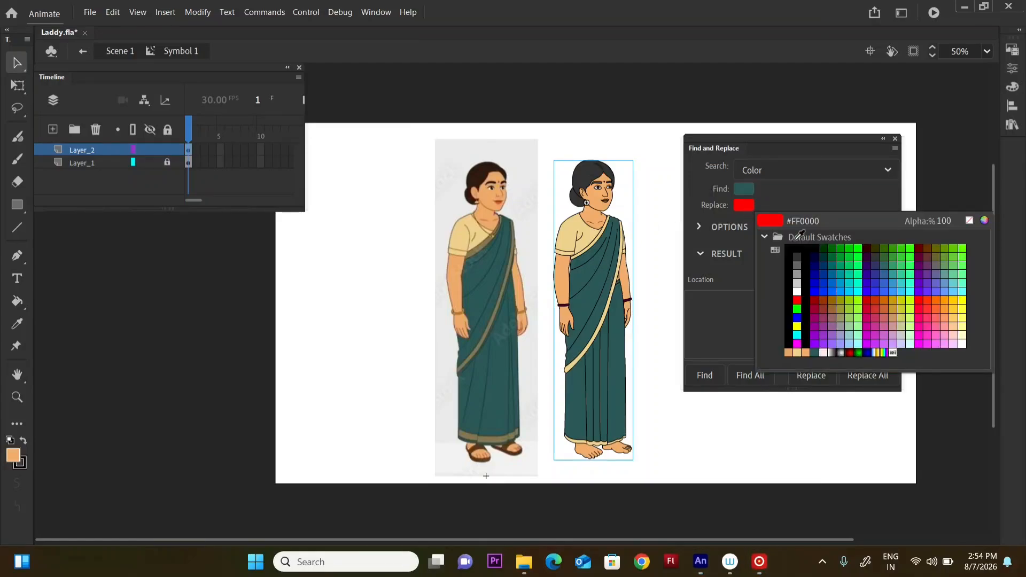
{"action": "left_click", "coordinate": [845, 306]}
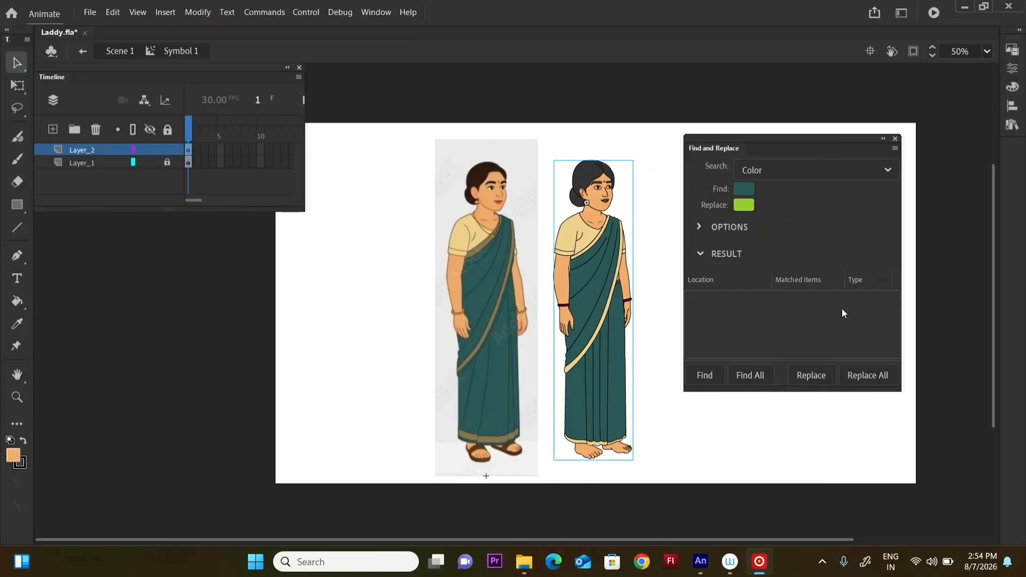
{"action": "left_click", "coordinate": [744, 206]}
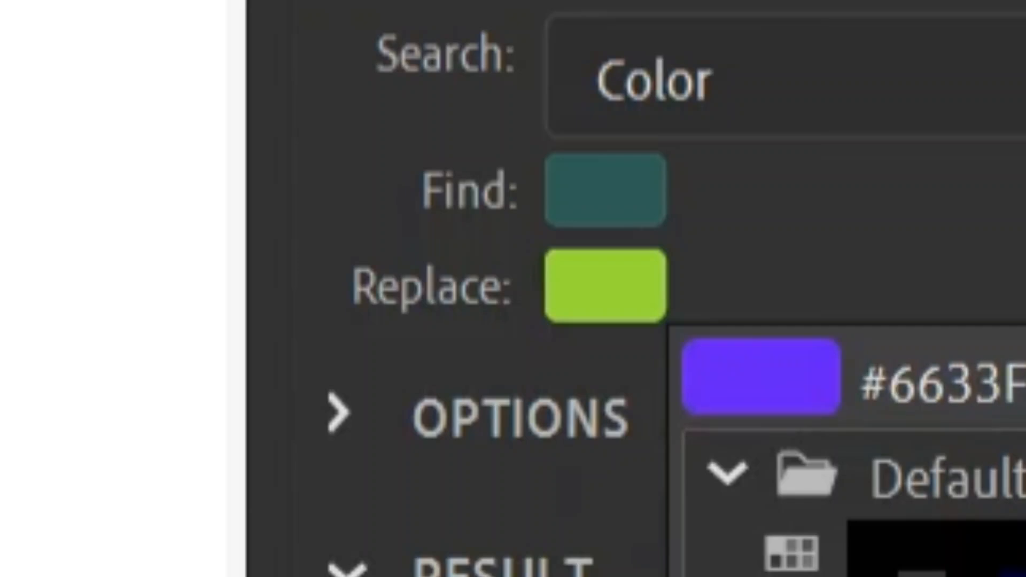
{"action": "left_click", "coordinate": [1015, 566]}
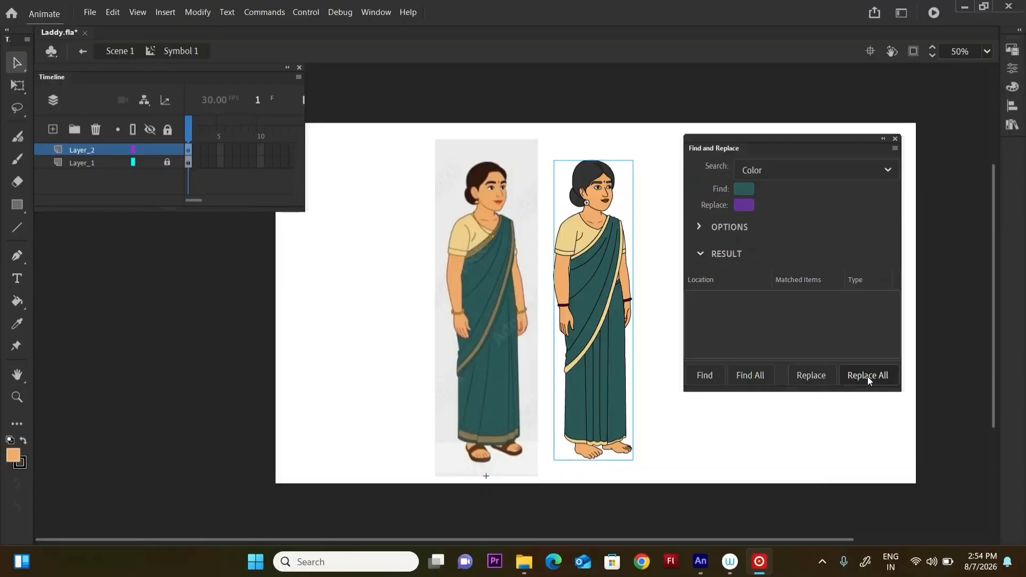
{"action": "left_click", "coordinate": [867, 375]}
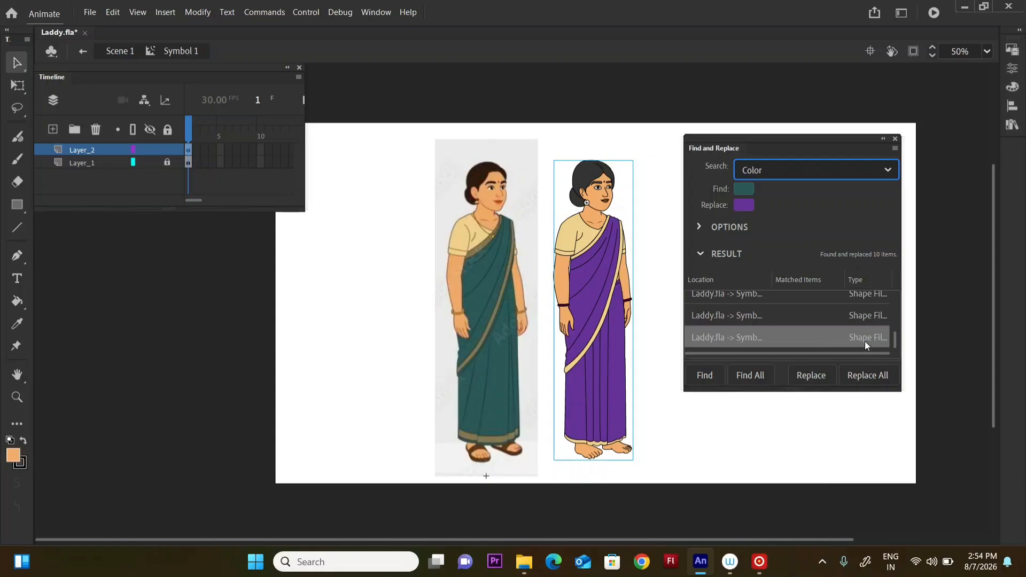
- Replace every pale yellow fill of the blouse and sari borders with dark maroon and close Find and Replace
{"action": "left_click", "coordinate": [745, 188]}
{"action": "left_click", "coordinate": [763, 193]}
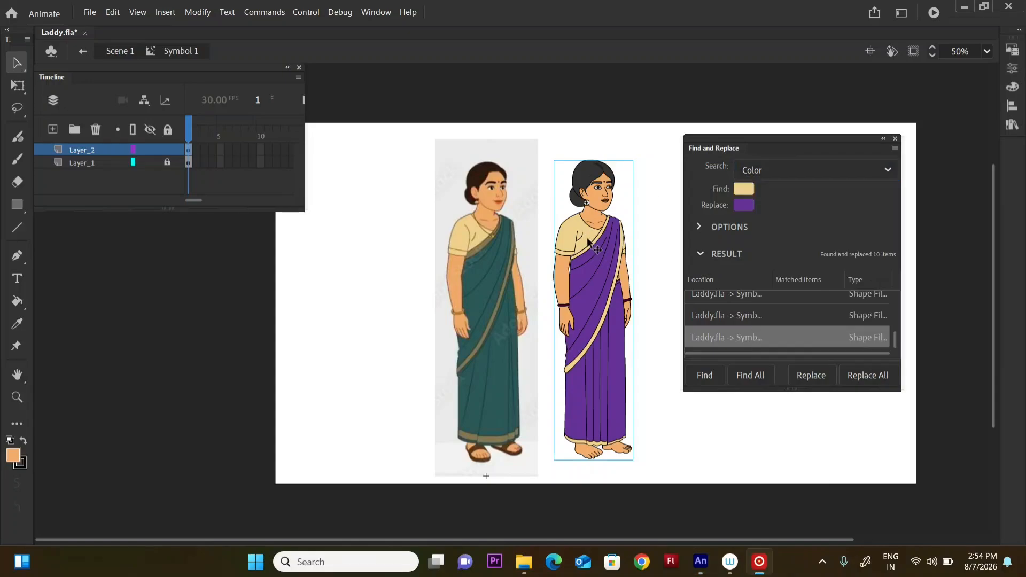
{"action": "left_click", "coordinate": [745, 205]}
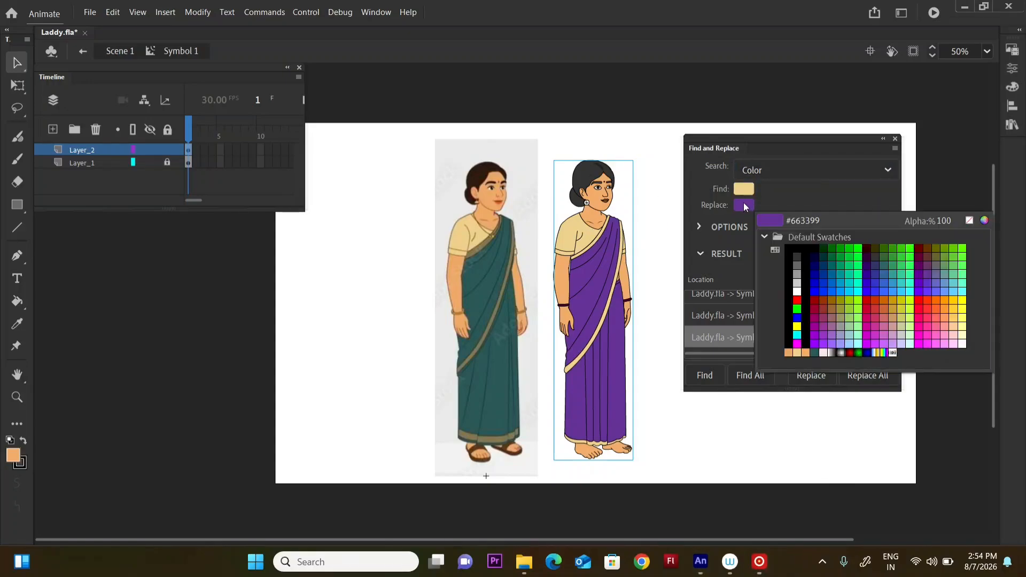
{"action": "left_click", "coordinate": [919, 246]}
{"action": "left_click", "coordinate": [866, 374]}
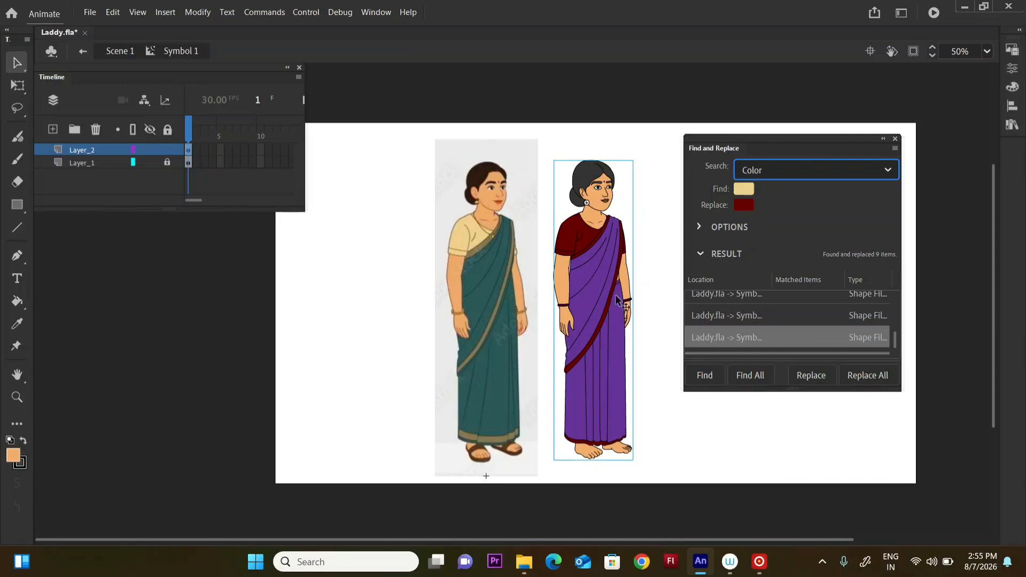
{"action": "left_click", "coordinate": [896, 138]}
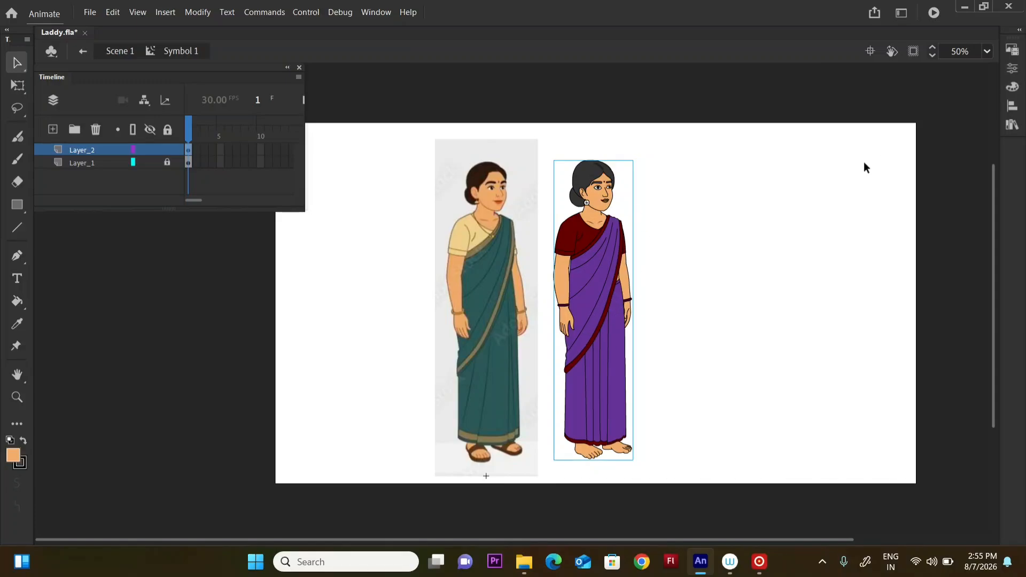
- Examine the character symbol's separate parts and the group inside the far lower skirt panel
{"action": "double_click", "coordinate": [603, 351]}
{"action": "left_click_drag", "start_coordinate": [710, 178], "coordinate": [483, 485]}
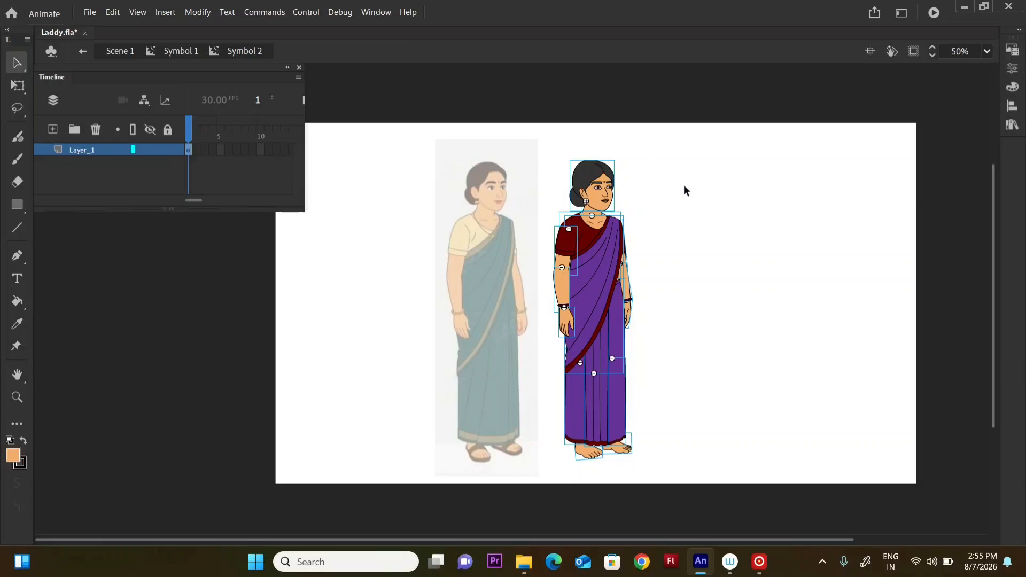
{"action": "left_click", "coordinate": [680, 368]}
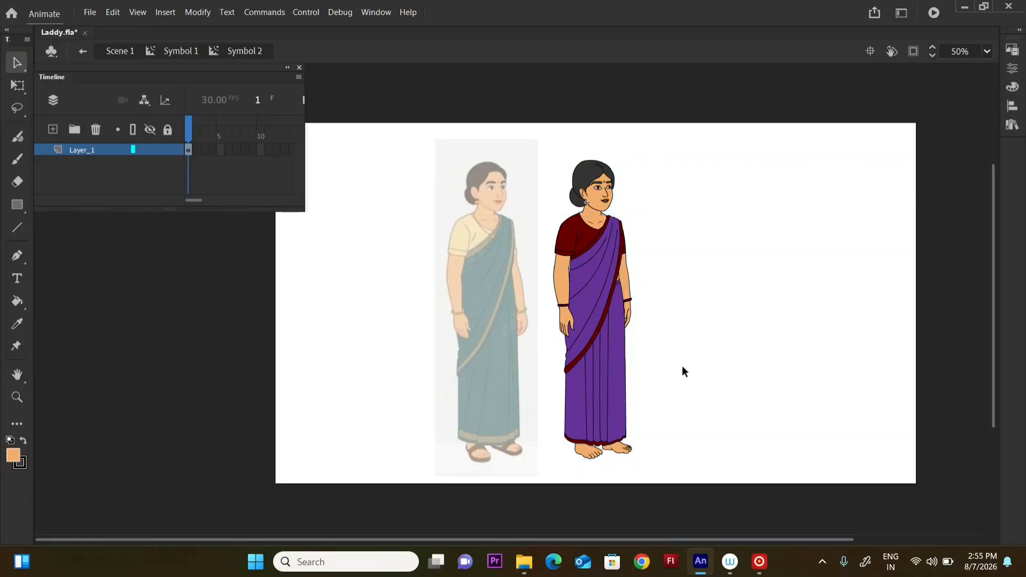
{"action": "double_click", "coordinate": [624, 384]}
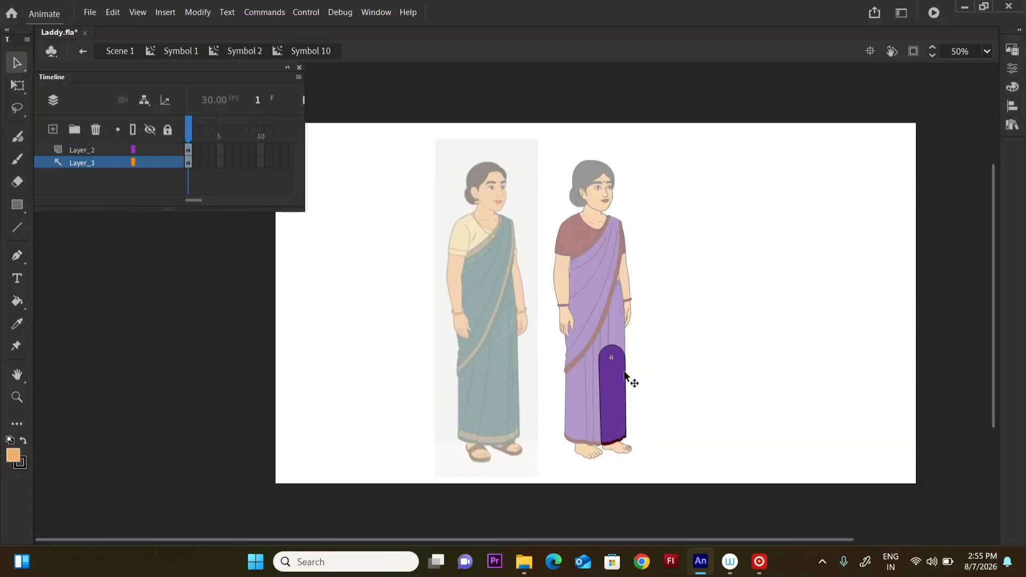
{"action": "double_click", "coordinate": [624, 377]}
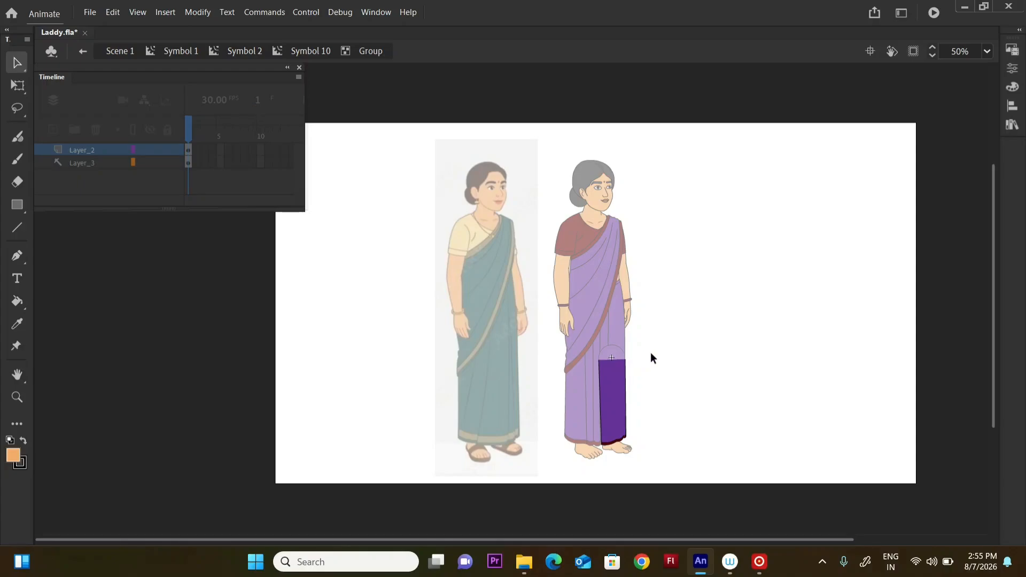
{"action": "double_click", "coordinate": [650, 352]}
{"action": "double_click", "coordinate": [664, 350]}
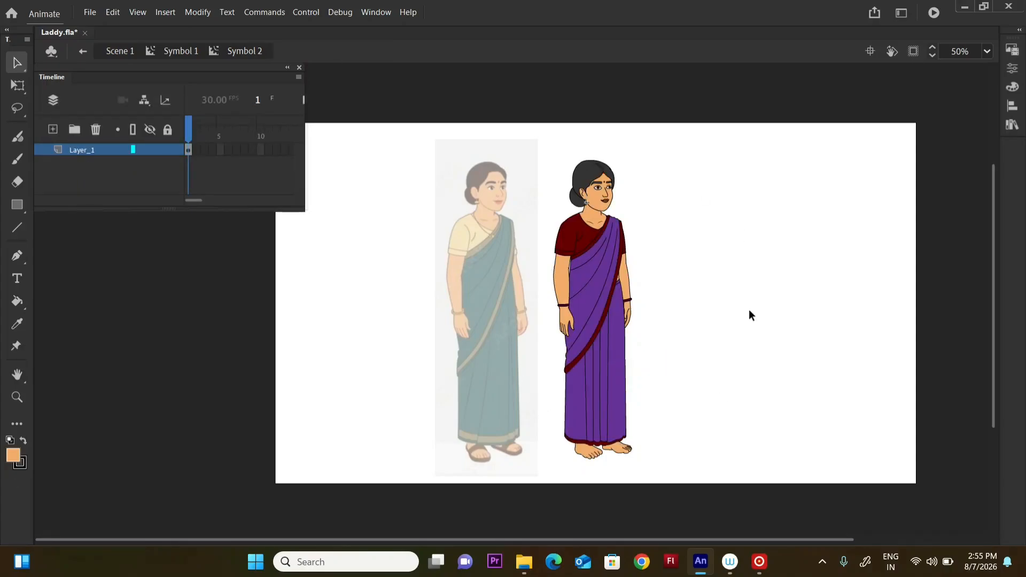
- Examine the pleat lines and side edges inside the central pleated panel's group
{"action": "double_click", "coordinate": [602, 364]}
{"action": "double_click", "coordinate": [604, 364]}
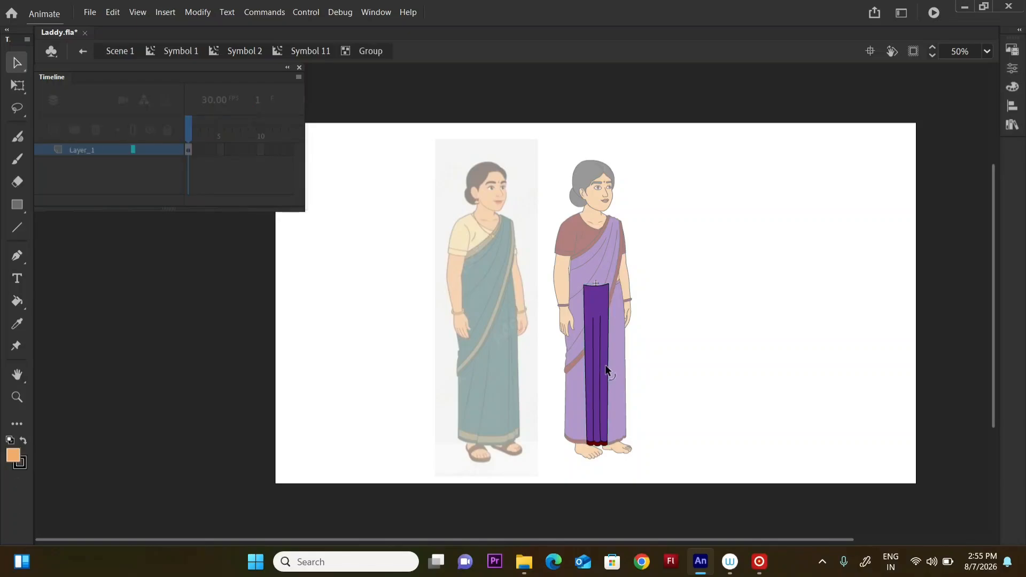
{"action": "double_click", "coordinate": [599, 367]}
{"action": "left_click", "coordinate": [612, 384]}
{"action": "left_click", "coordinate": [600, 400]}
{"action": "left_click", "coordinate": [646, 370]}
{"action": "left_click", "coordinate": [593, 368]}
{"action": "left_click", "coordinate": [666, 358]}
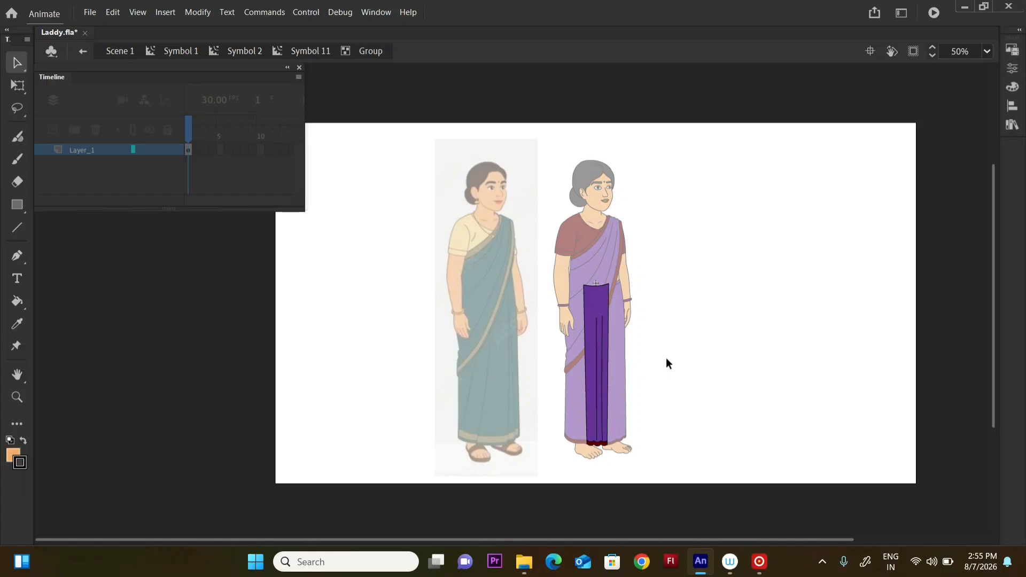
{"action": "double_click", "coordinate": [673, 358]}
{"action": "double_click", "coordinate": [674, 361]}
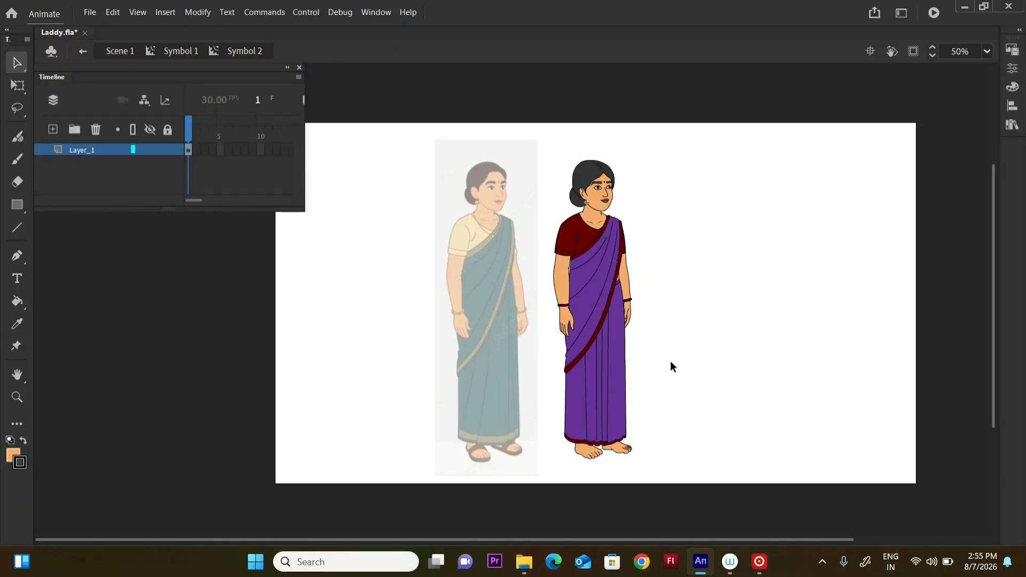
- Narrow the central pleated panel slightly by moving its left edge inward with Free Transform, and return to Symbol 1
{"action": "double_click", "coordinate": [587, 397]}
{"action": "left_click", "coordinate": [585, 398]}
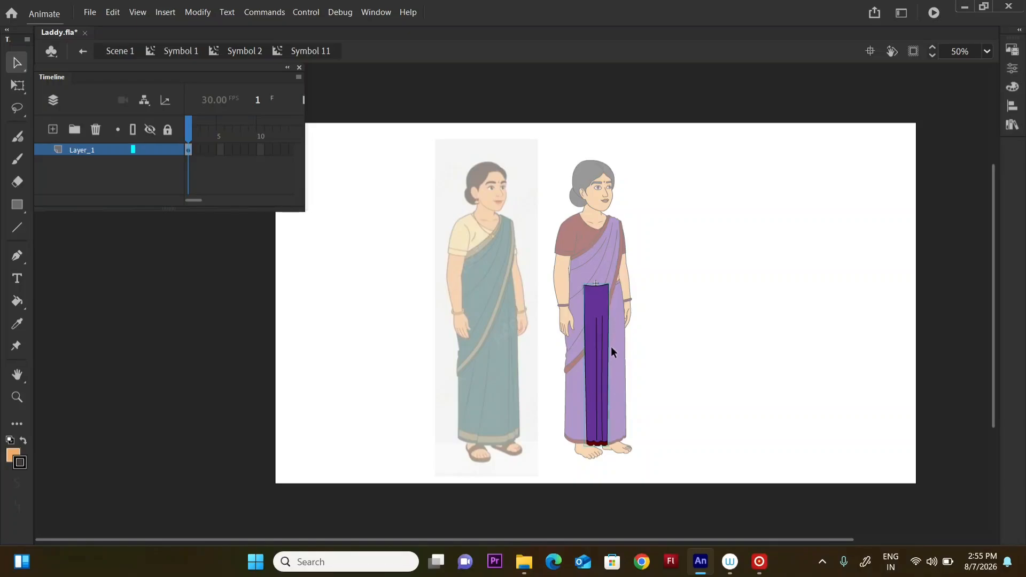
{"action": "key", "text": "q"}
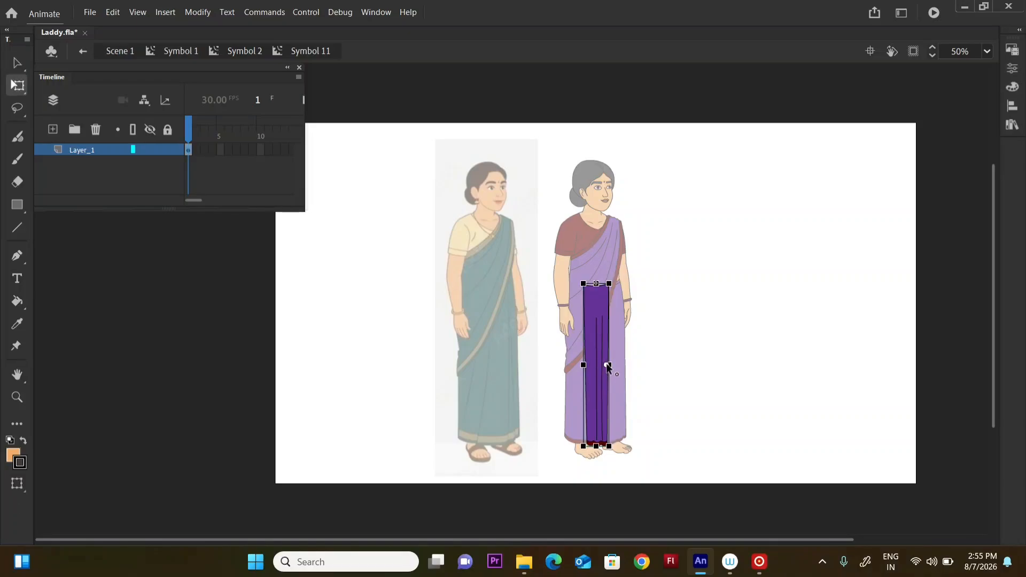
{"action": "left_click_drag", "start_coordinate": [584, 365], "coordinate": [589, 365]}
{"action": "double_click", "coordinate": [687, 351]}
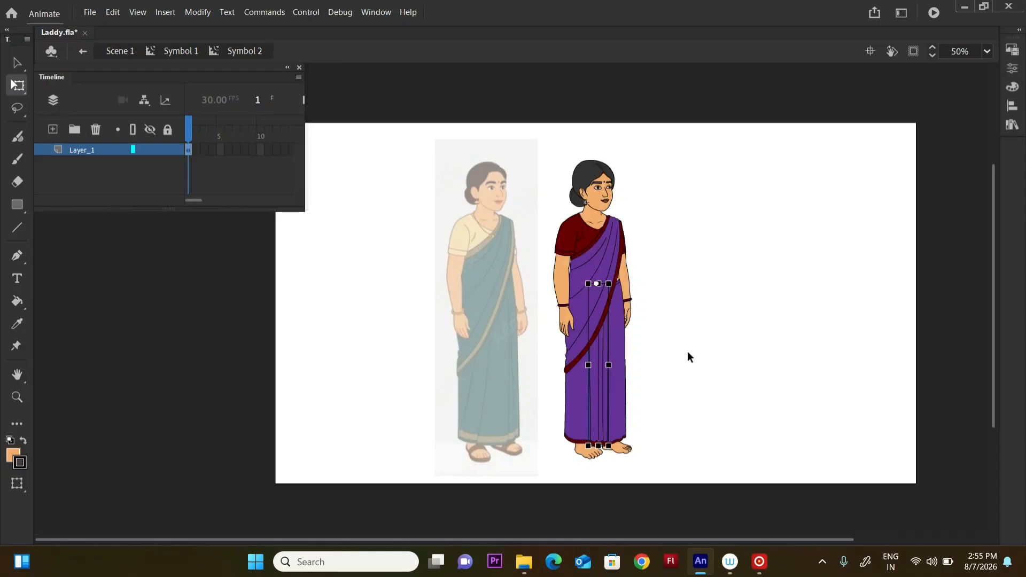
{"action": "double_click", "coordinate": [692, 353]}
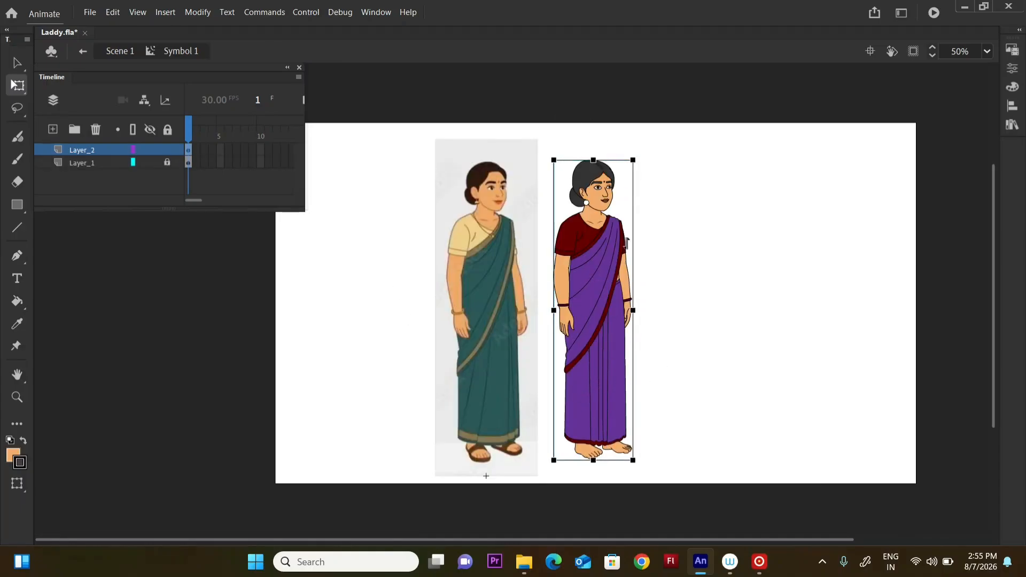
- Unlock Layer_1 and move the reference image left, leaving a wide gap between it and the character
{"action": "left_click", "coordinate": [501, 245]}
{"action": "left_click", "coordinate": [165, 162]}
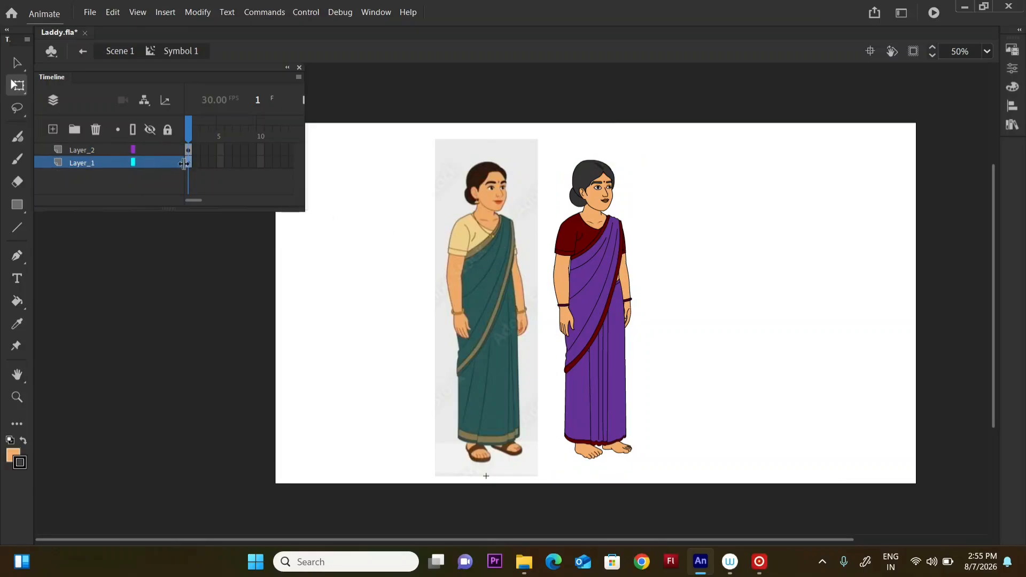
{"action": "left_click", "coordinate": [184, 164]}
{"action": "key", "text": "Left"}
{"action": "key", "text": "Left"}
{"action": "key", "text": "Left"}
{"action": "key", "text": "Left"}
{"action": "key", "text": "Left"}
{"action": "key", "text": "Left"}
{"action": "key", "text": "Left"}
{"action": "key", "text": "Left"}
{"action": "key", "text": "Left"}
{"action": "key", "text": "Left"}
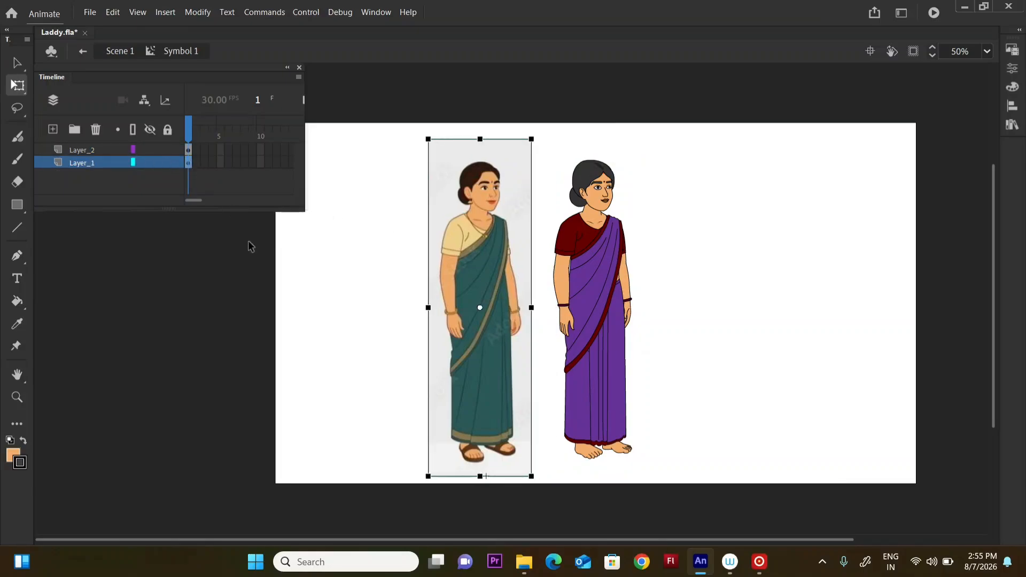
{"action": "key", "text": "shift+Left"}
{"action": "key", "text": "shift+Left"}
{"action": "key", "text": "shift+Left"}
{"action": "key", "text": "shift+Left"}
{"action": "key", "text": "shift+Left"}
{"action": "key", "text": "shift+Left"}
{"action": "key", "text": "shift+Left"}
{"action": "key", "text": "shift+Left"}
{"action": "key", "text": "shift+Left"}
{"action": "key", "text": "shift+Left"}
{"action": "key", "text": "shift+Left"}
{"action": "key", "text": "shift+Left"}
{"action": "key", "text": "shift+Left"}
{"action": "key", "text": "shift+Left"}
{"action": "key", "text": "shift+Left"}
{"action": "key", "text": "shift+Left"}
{"action": "key", "text": "shift+Left"}
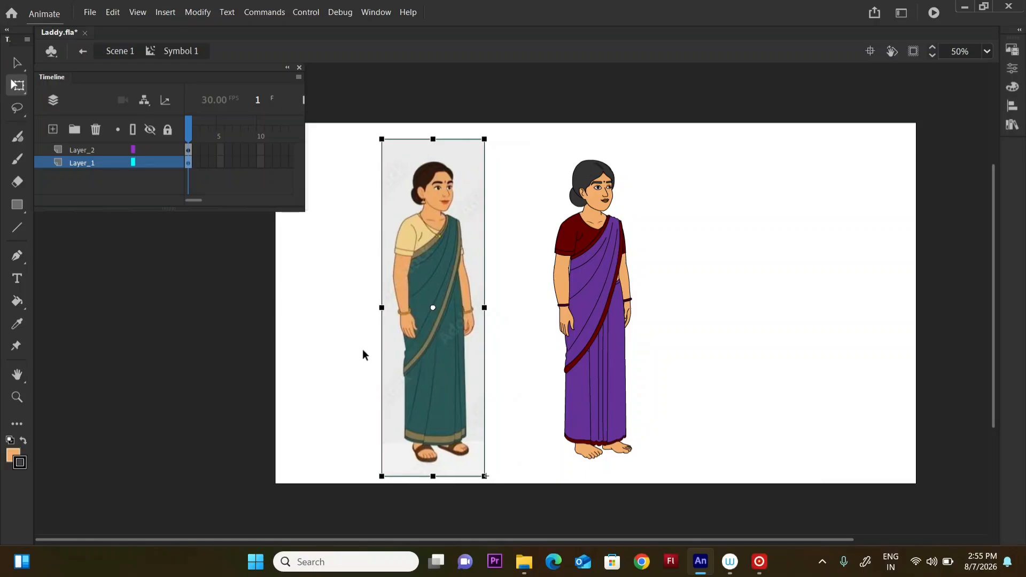
- Open the recoloured character's symbol and select all of its body parts
{"action": "left_click_drag", "start_coordinate": [736, 131], "coordinate": [545, 430]}
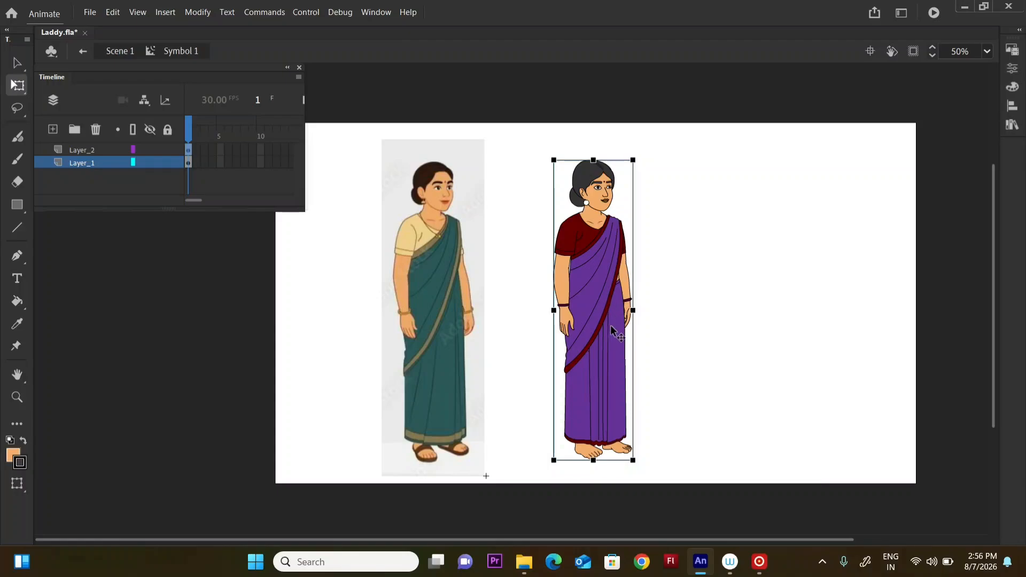
{"action": "double_click", "coordinate": [603, 212]}
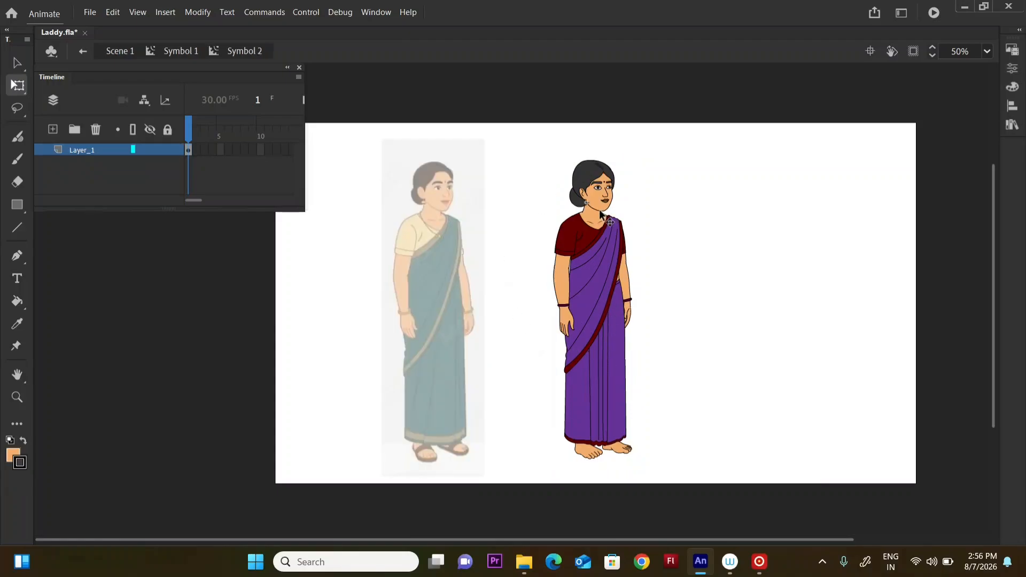
{"action": "left_click_drag", "start_coordinate": [671, 151], "coordinate": [485, 435]}
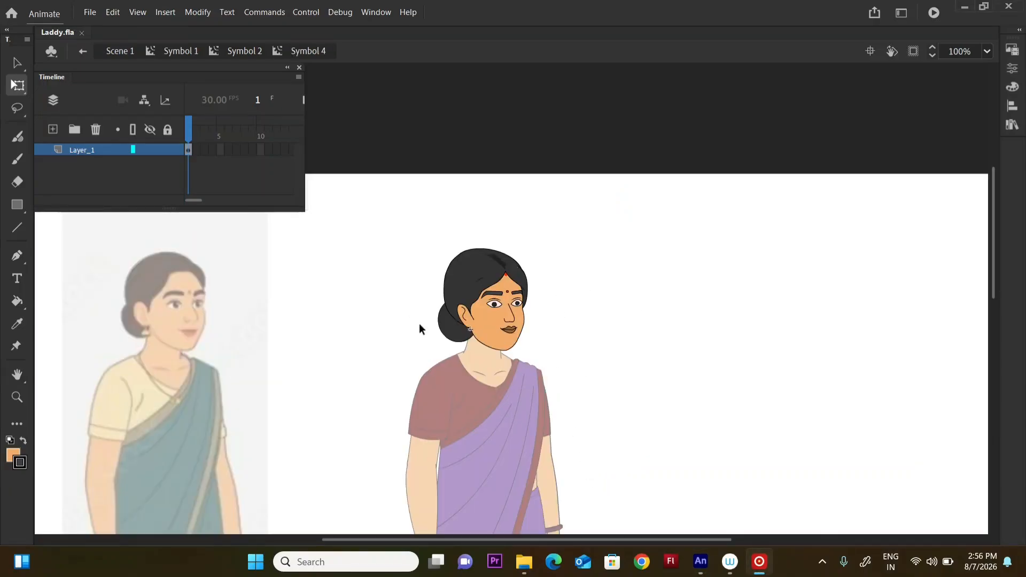
- Exit the head's symbol to Symbol 2 and select all of the character's body parts
{"action": "left_click", "coordinate": [628, 348]}
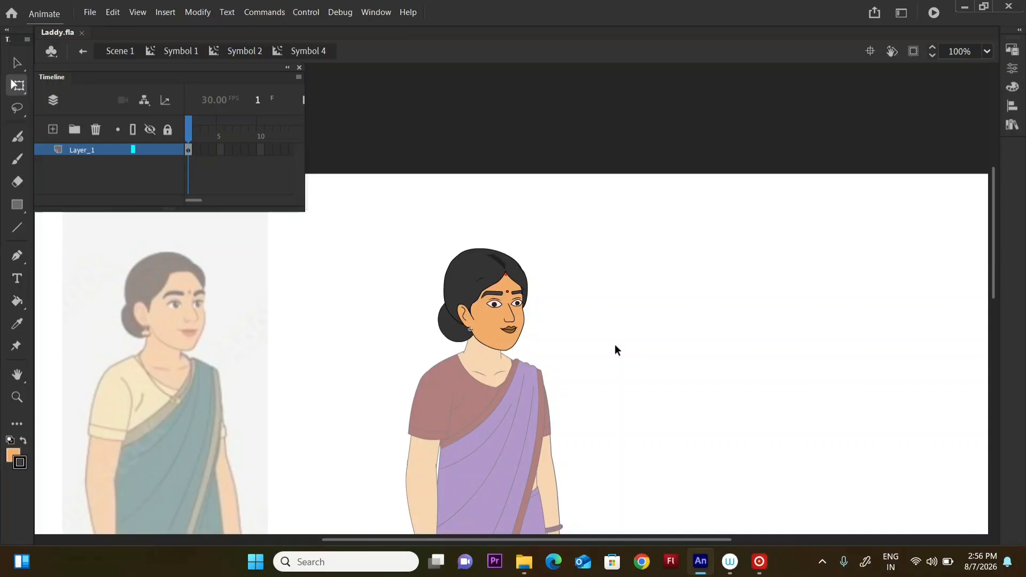
{"action": "key", "text": "ctrl+minus"}
{"action": "key", "text": "ctrl+minus"}
{"action": "double_click", "coordinate": [556, 371]}
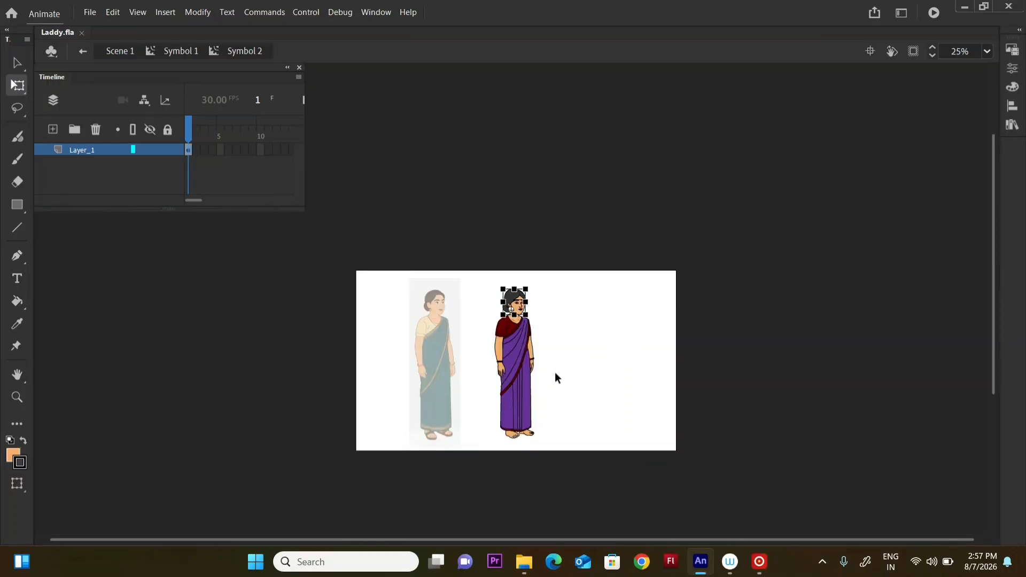
{"action": "key", "text": "ctrl+equal"}
{"action": "key", "text": "ctrl+equal"}
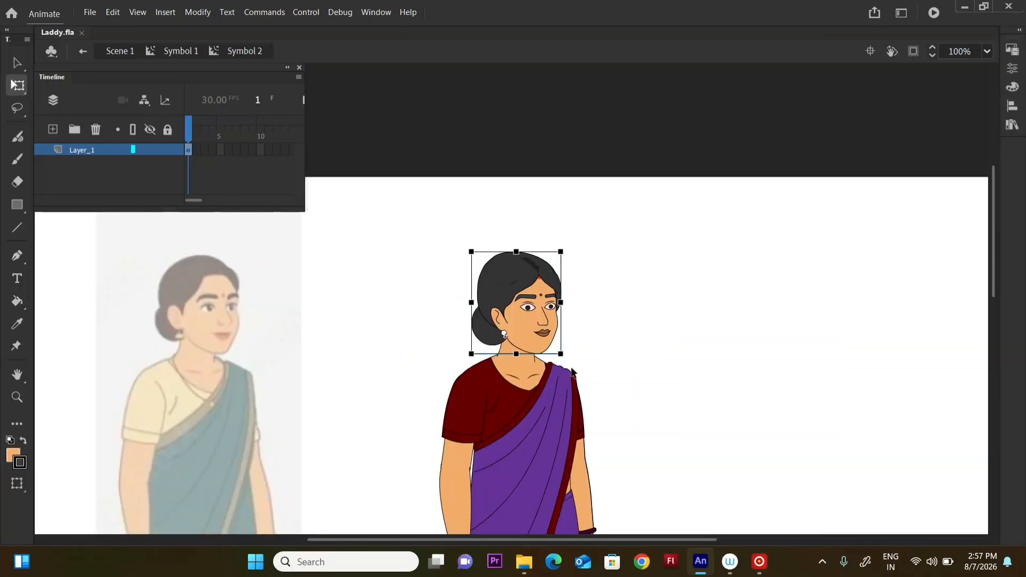
{"action": "key", "text": "ctrl+minus"}
{"action": "left_click_drag", "start_coordinate": [606, 261], "coordinate": [435, 470]}
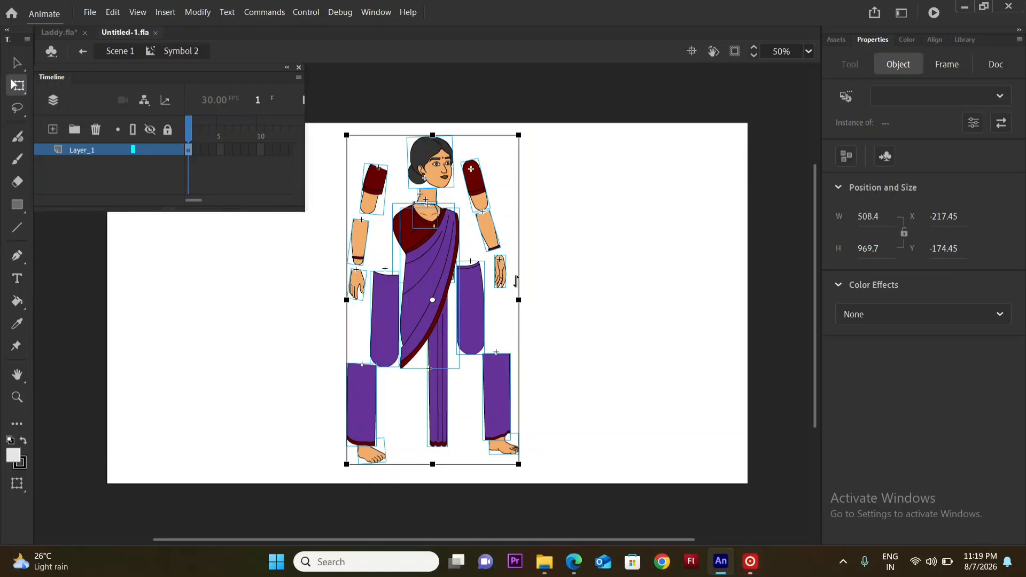
- Inspect the separated arm, leg and central pleated panel pieces in Untitled-1.fla by selecting each set in turn
{"action": "left_click", "coordinate": [330, 322]}
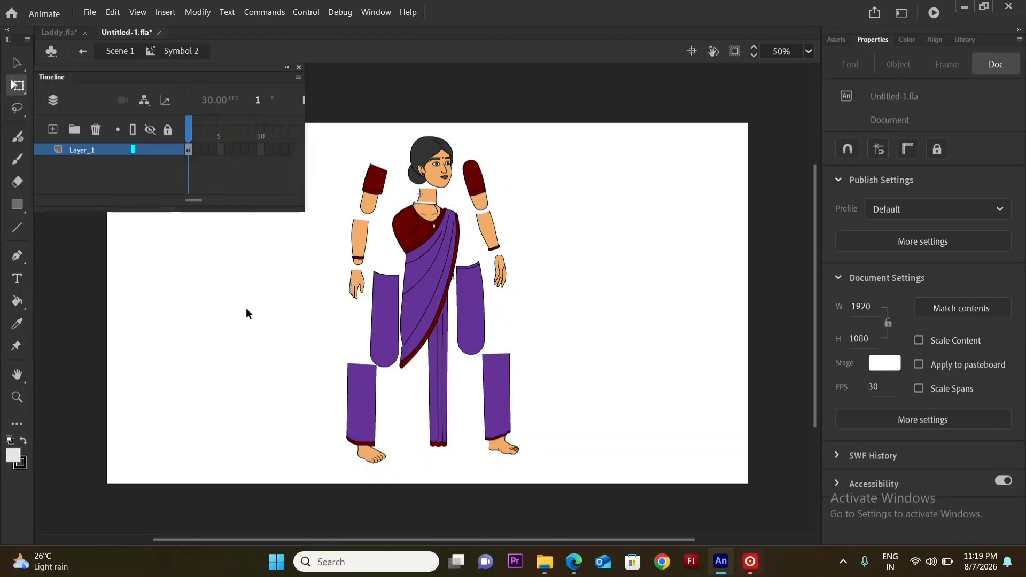
{"action": "key", "text": "ctrl+a"}
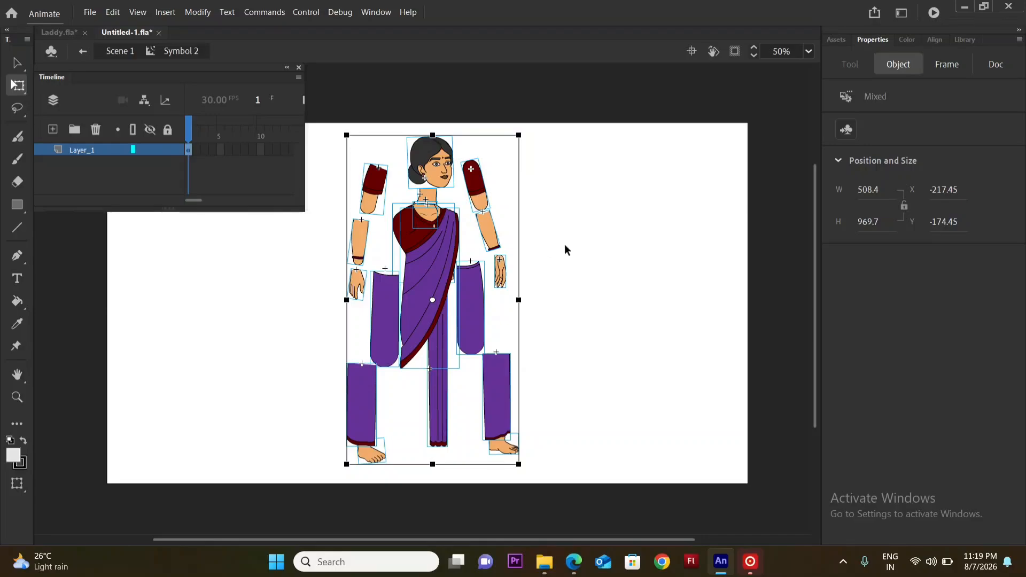
{"action": "left_click", "coordinate": [554, 313]}
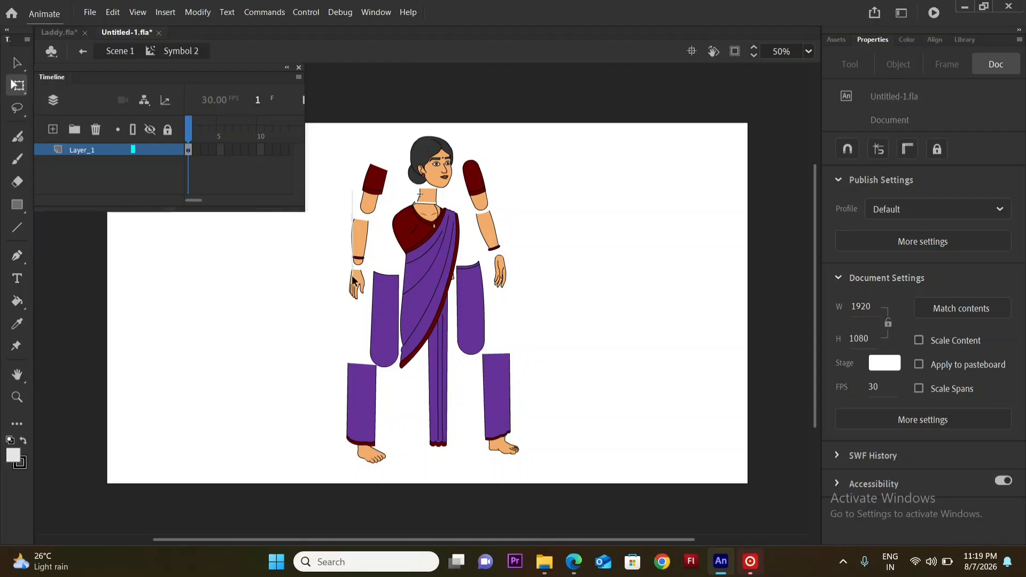
{"action": "left_click", "coordinate": [363, 298]}
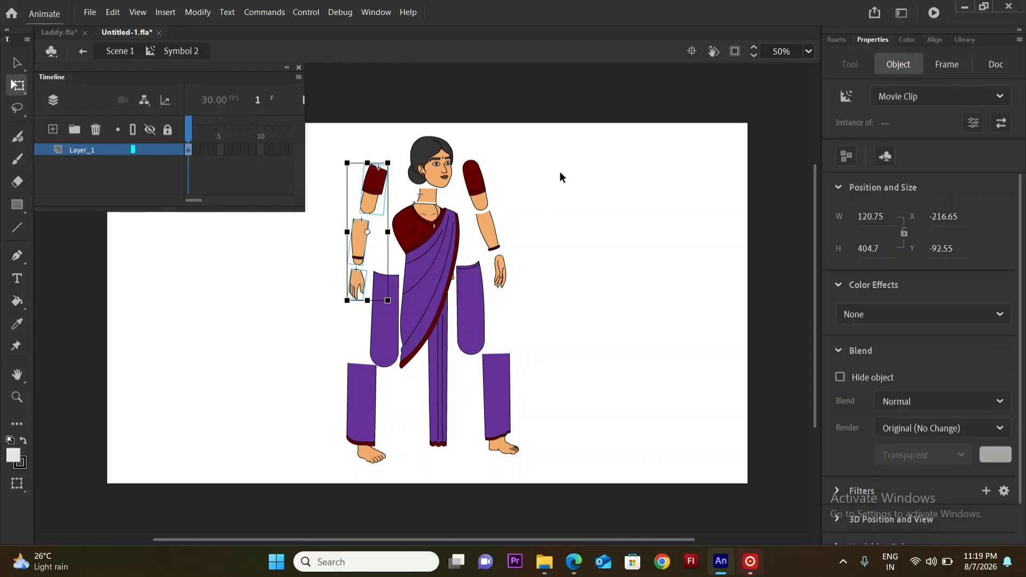
{"action": "left_click_drag", "start_coordinate": [560, 177], "coordinate": [482, 265]}
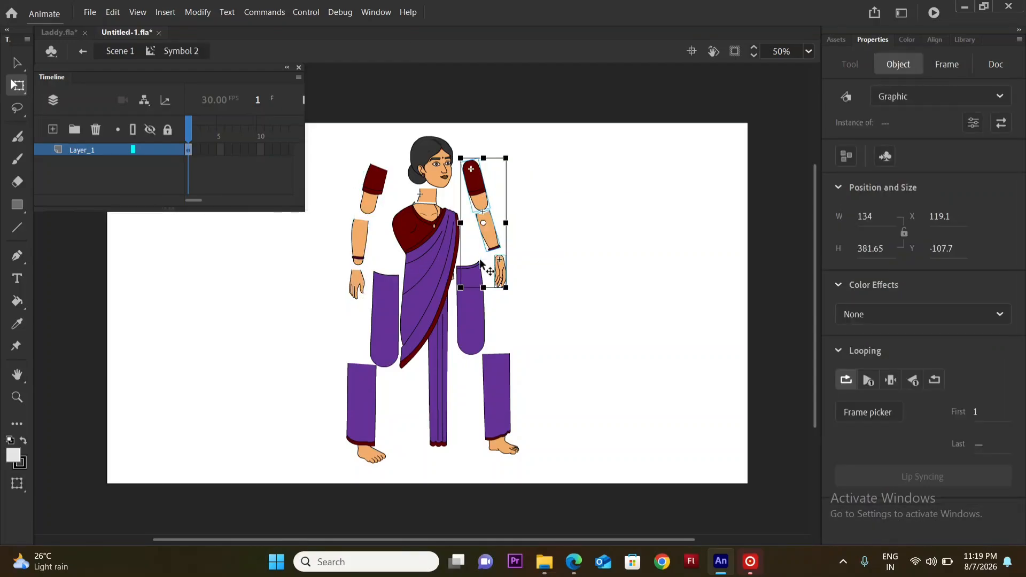
{"action": "left_click", "coordinate": [559, 293]}
{"action": "left_click_drag", "start_coordinate": [535, 331], "coordinate": [465, 443]}
{"action": "left_click_drag", "start_coordinate": [329, 472], "coordinate": [385, 344]}
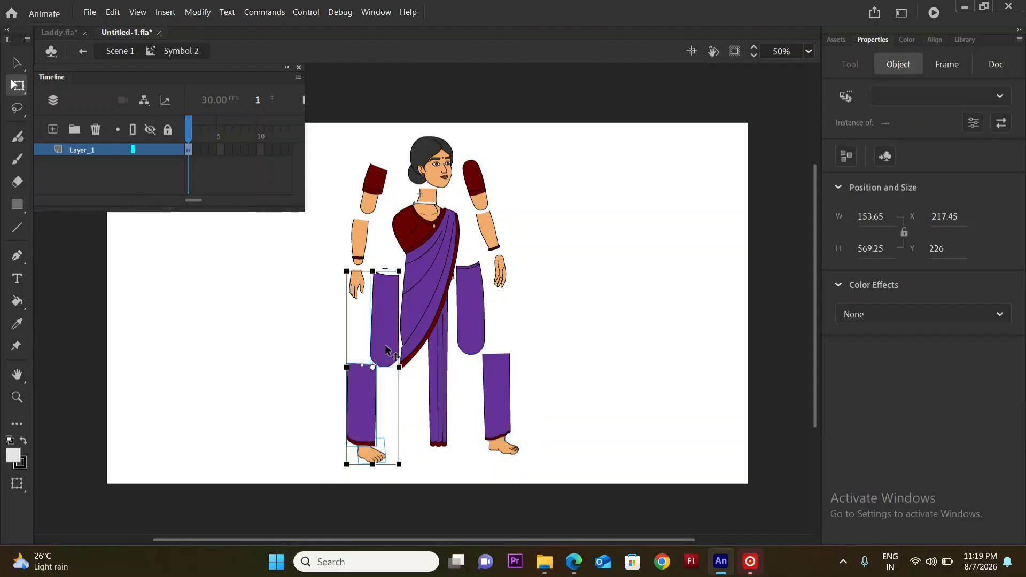
{"action": "left_click", "coordinate": [438, 392]}
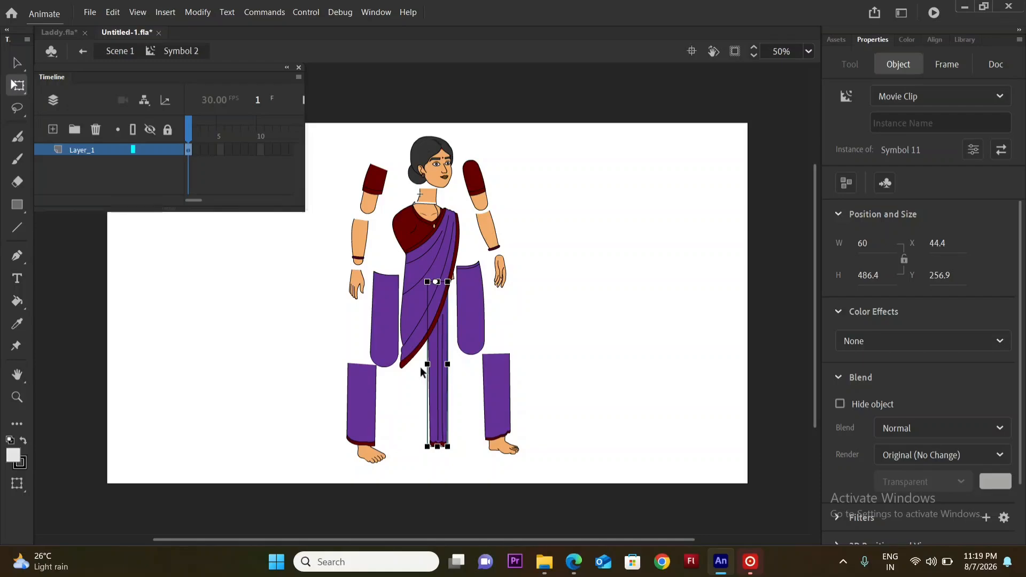
- Move the sari drape off the torso to expose the blouse, and undo the last move
{"action": "left_click", "coordinate": [433, 247]}
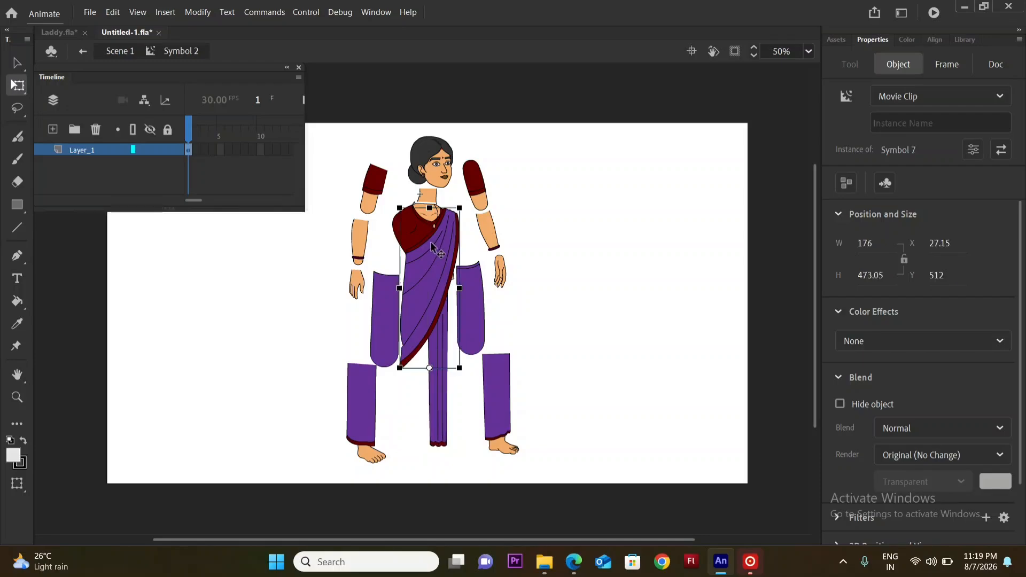
{"action": "left_click_drag", "start_coordinate": [433, 245], "coordinate": [616, 250]}
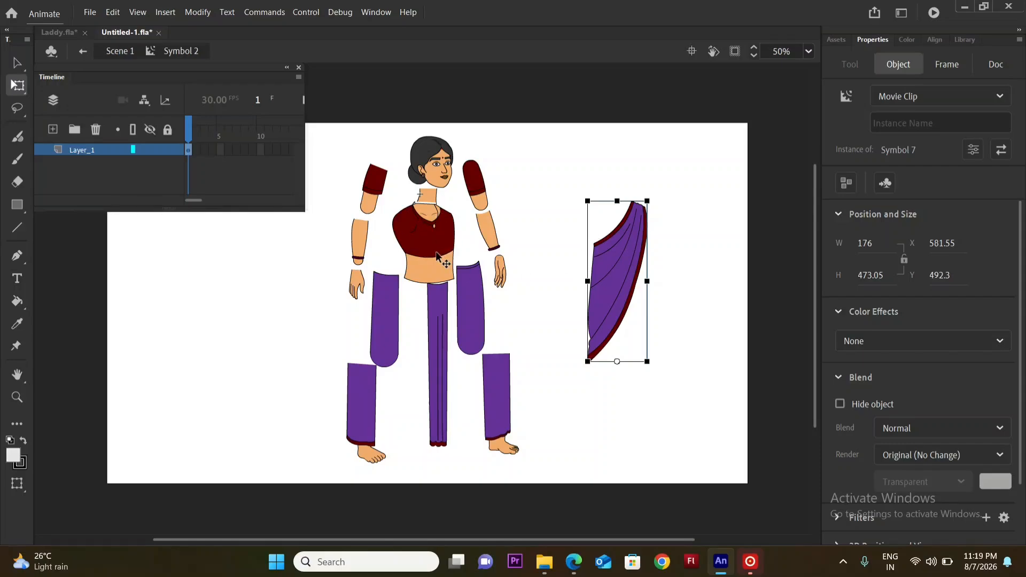
{"action": "key", "text": "ctrl+z"}
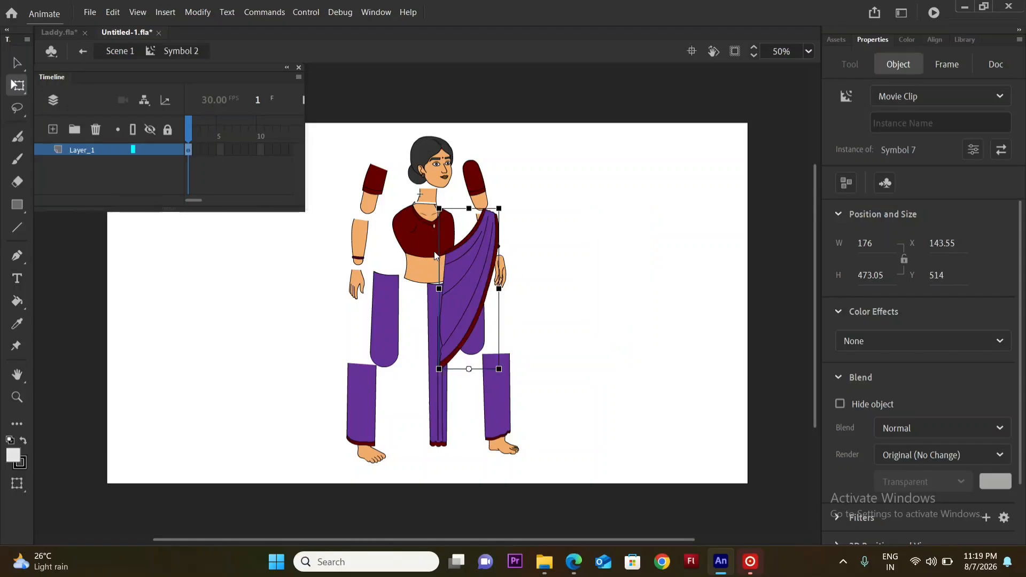
- Open the torso's symbol to examine the blouse and midriff artwork, and return to Symbol 2
{"action": "double_click", "coordinate": [440, 241]}
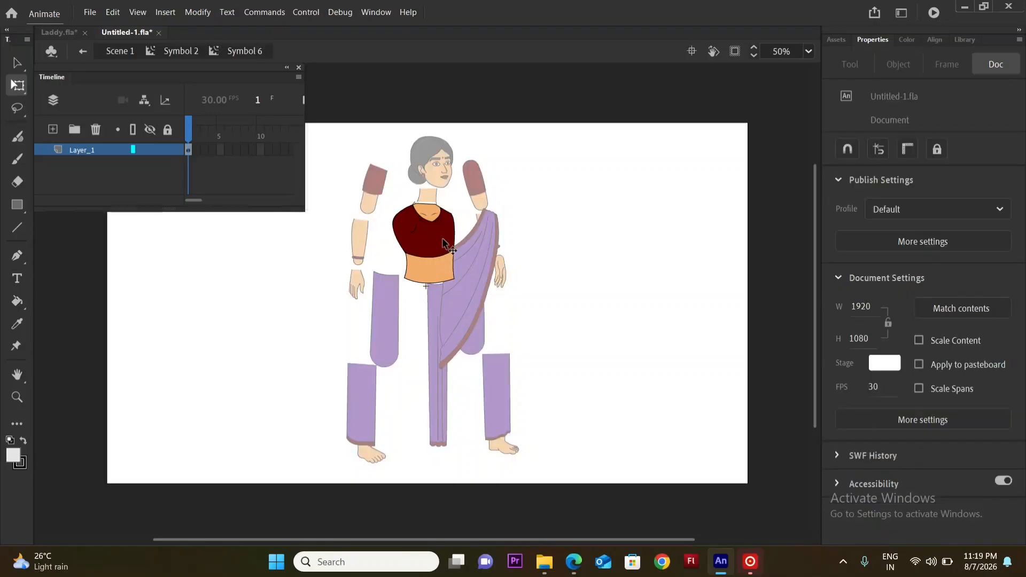
{"action": "left_click", "coordinate": [443, 243]}
{"action": "left_click", "coordinate": [477, 227]}
{"action": "double_click", "coordinate": [536, 234]}
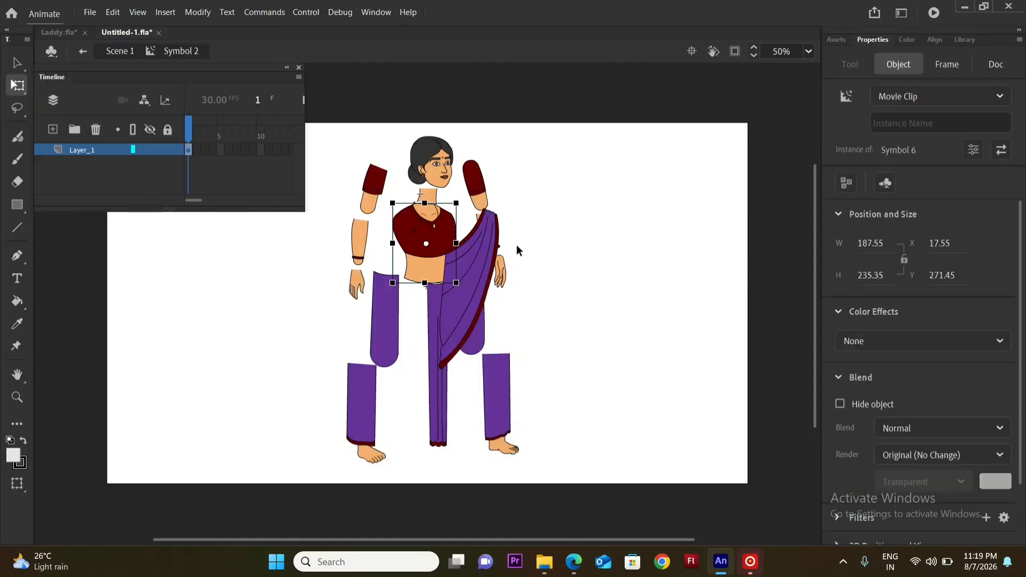
- Move the sari drape back over the blouse and torso, and deselect it
{"action": "left_click", "coordinate": [481, 275]}
{"action": "left_click_drag", "start_coordinate": [481, 275], "coordinate": [437, 266]}
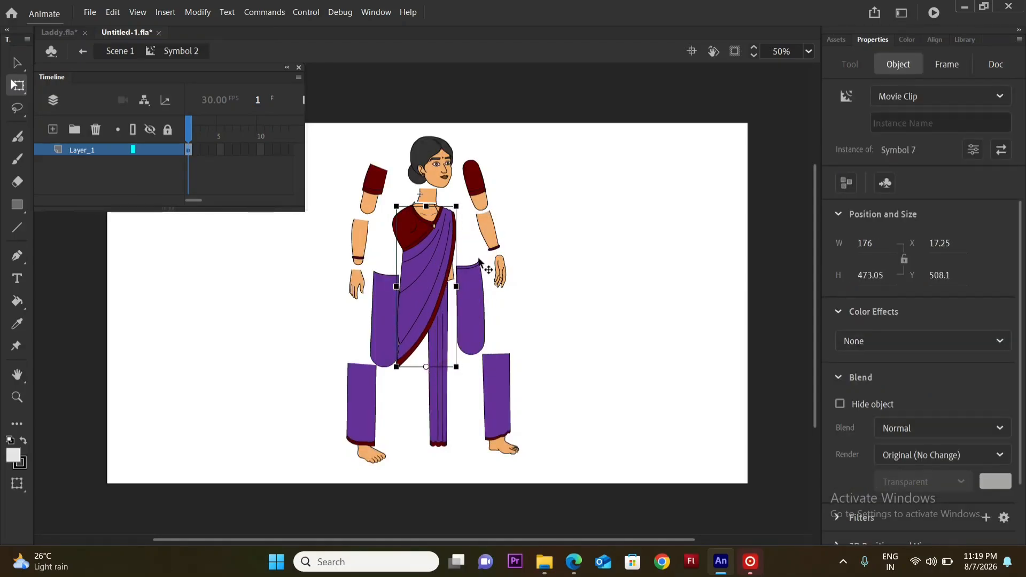
{"action": "left_click", "coordinate": [576, 249]}
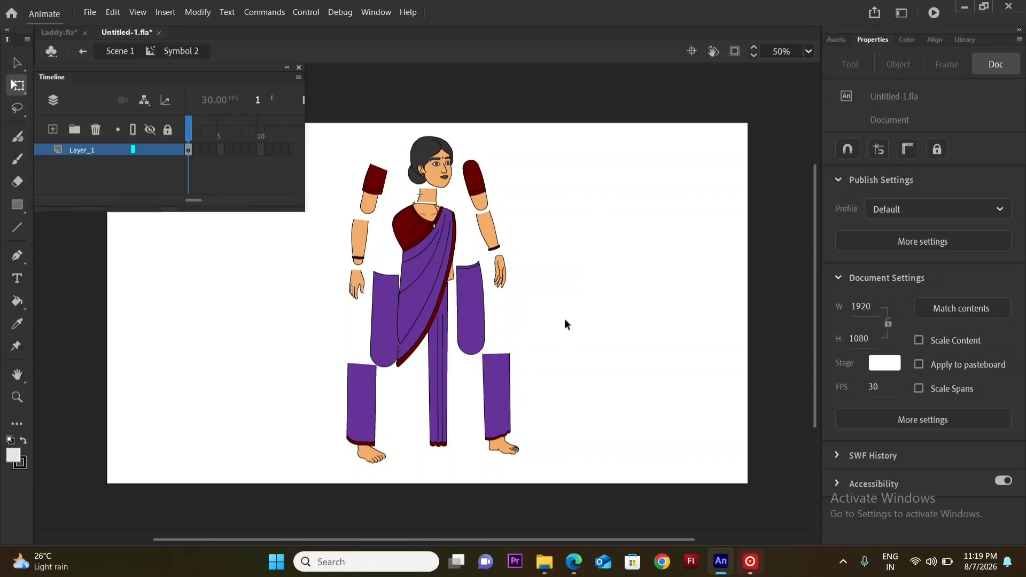
- Review the whole set of separated body parts by selecting them all, and save the document
{"action": "key", "text": "ctrl+a"}
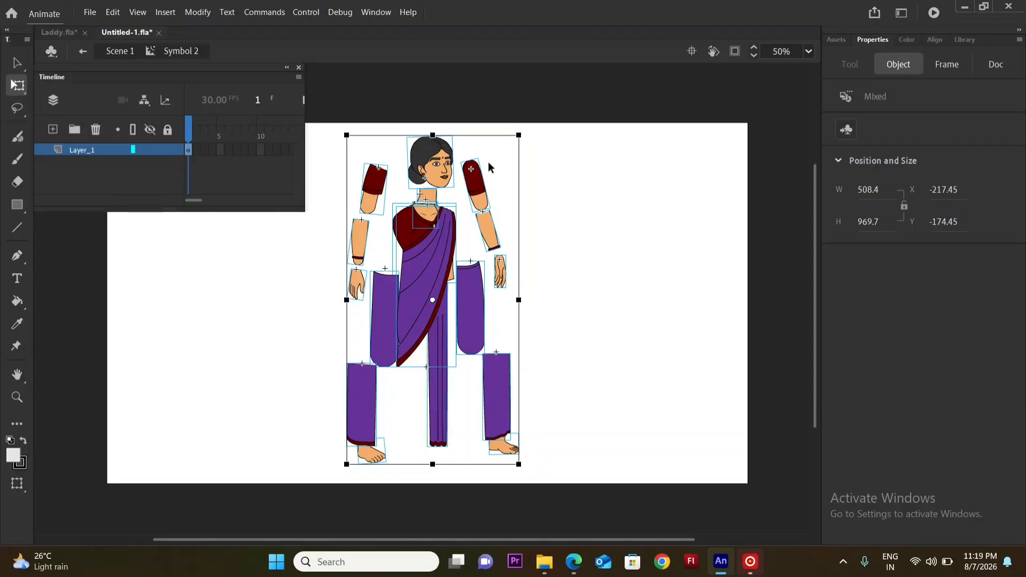
{"action": "left_click", "coordinate": [470, 320]}
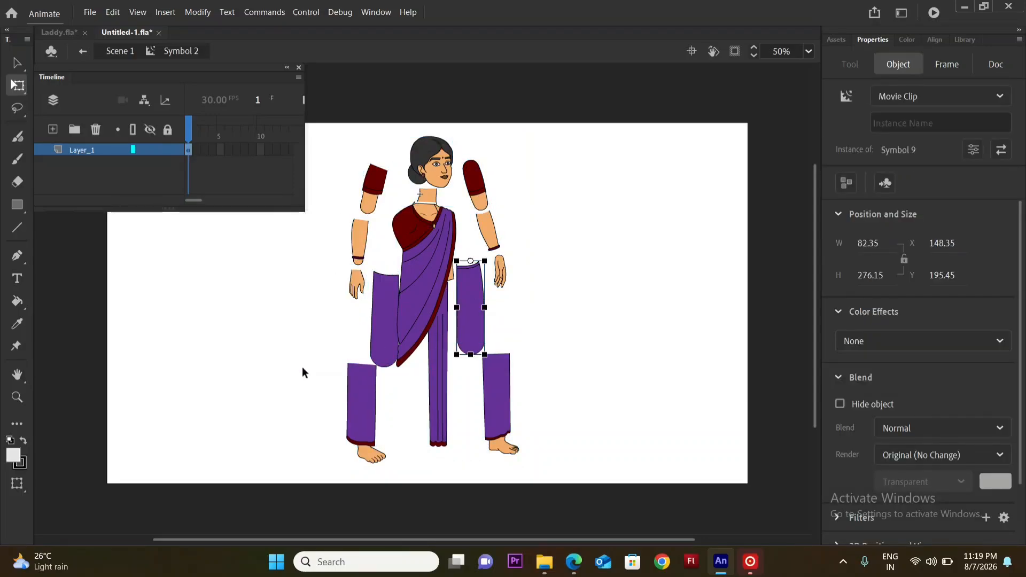
{"action": "key", "text": "ctrl+a"}
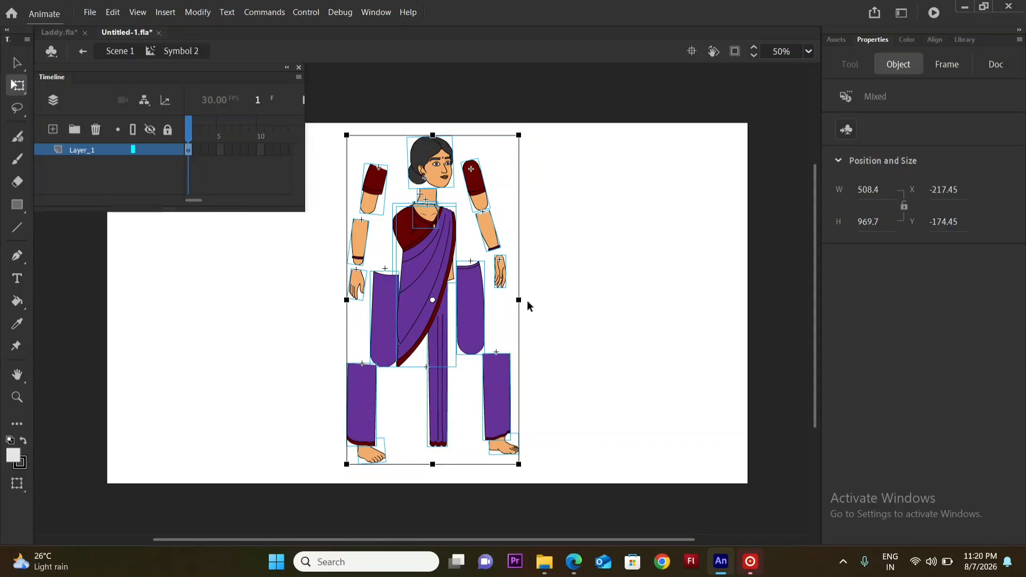
{"action": "key", "text": "ctrl+s"}
- View the assembled characters in Laddy.fla, and return to Untitled-1.fla with all separated body parts selected
{"action": "left_click", "coordinate": [59, 34]}
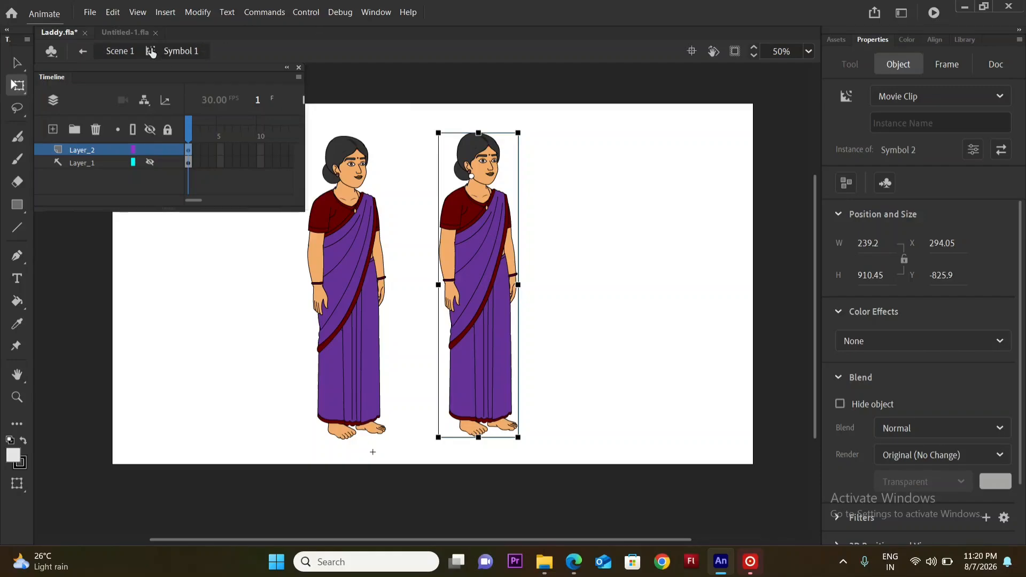
{"action": "left_click", "coordinate": [138, 31]}
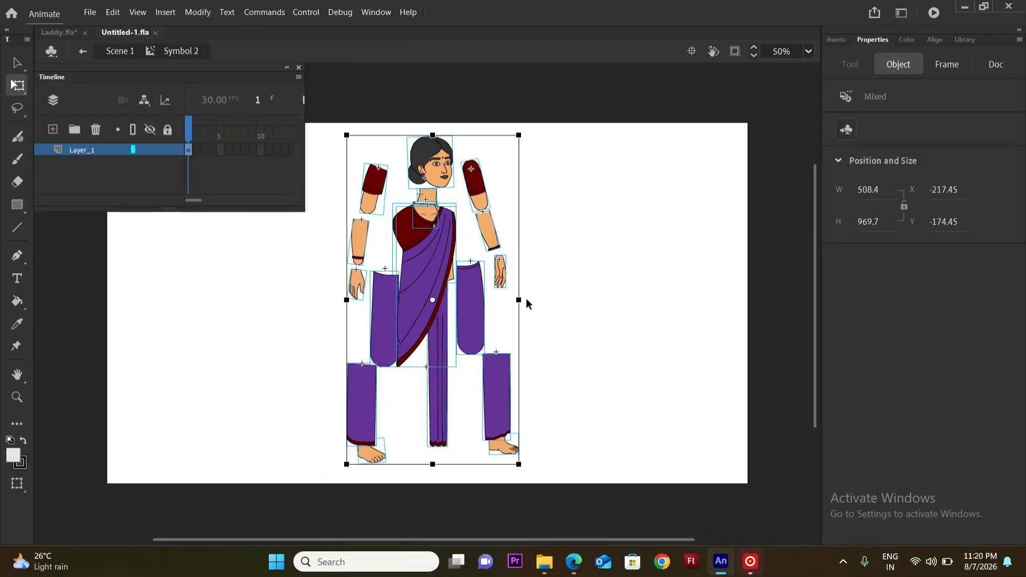
{"action": "left_click_drag", "start_coordinate": [629, 139], "coordinate": [292, 455]}
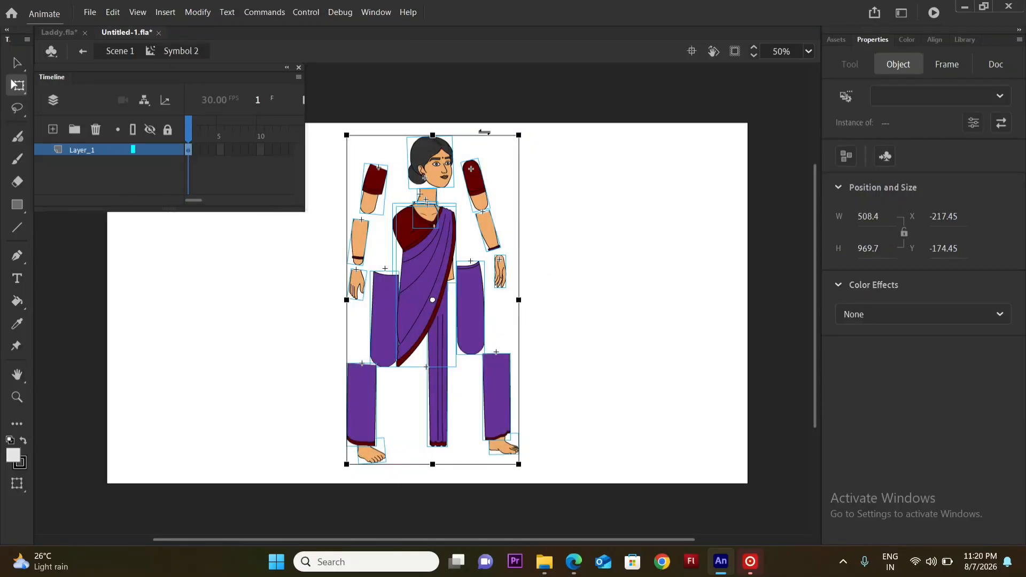